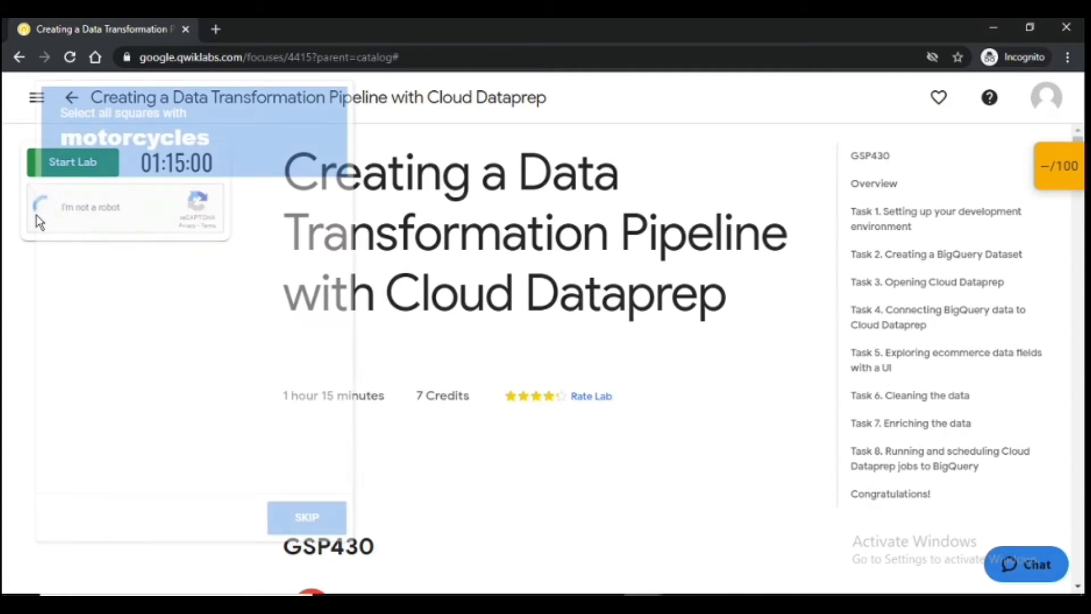
Step: Complete the reCAPTCHA by selecting the motorcycle squares and launch the lab with 7 Credits
{"action": "left_click", "coordinate": [323, 308]}
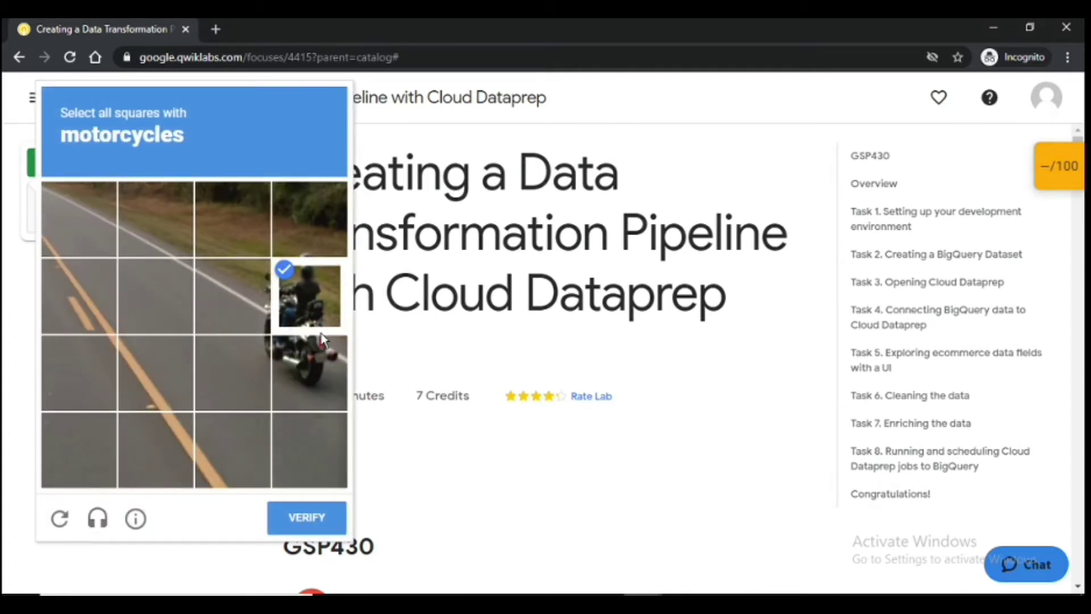
{"action": "left_click", "coordinate": [322, 318]}
{"action": "left_click", "coordinate": [321, 347]}
{"action": "left_click", "coordinate": [322, 324]}
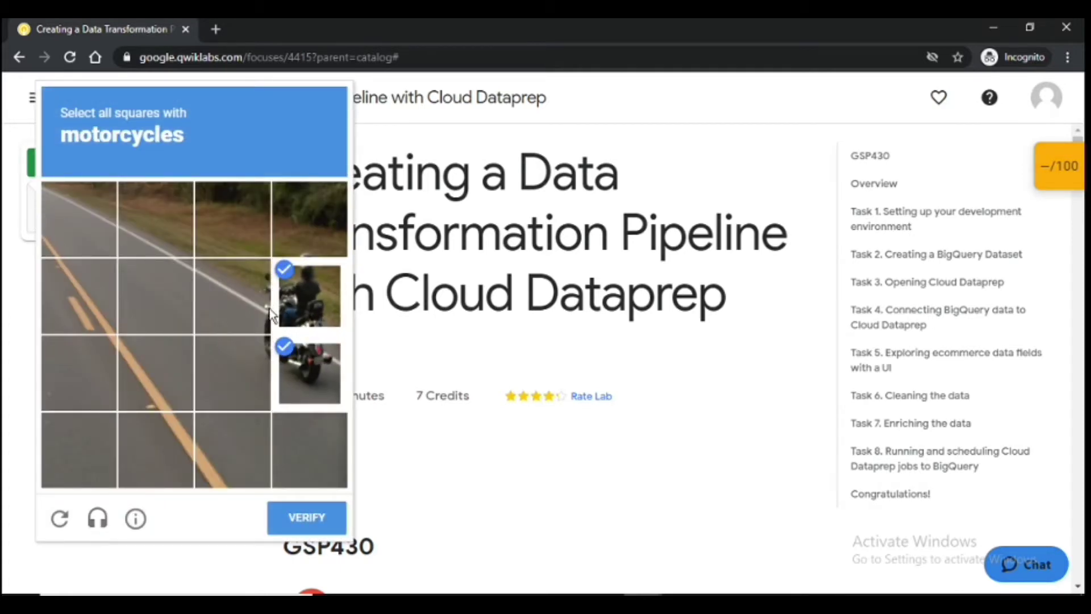
{"action": "left_click", "coordinate": [255, 319]}
{"action": "left_click", "coordinate": [255, 342]}
{"action": "left_click", "coordinate": [299, 509]}
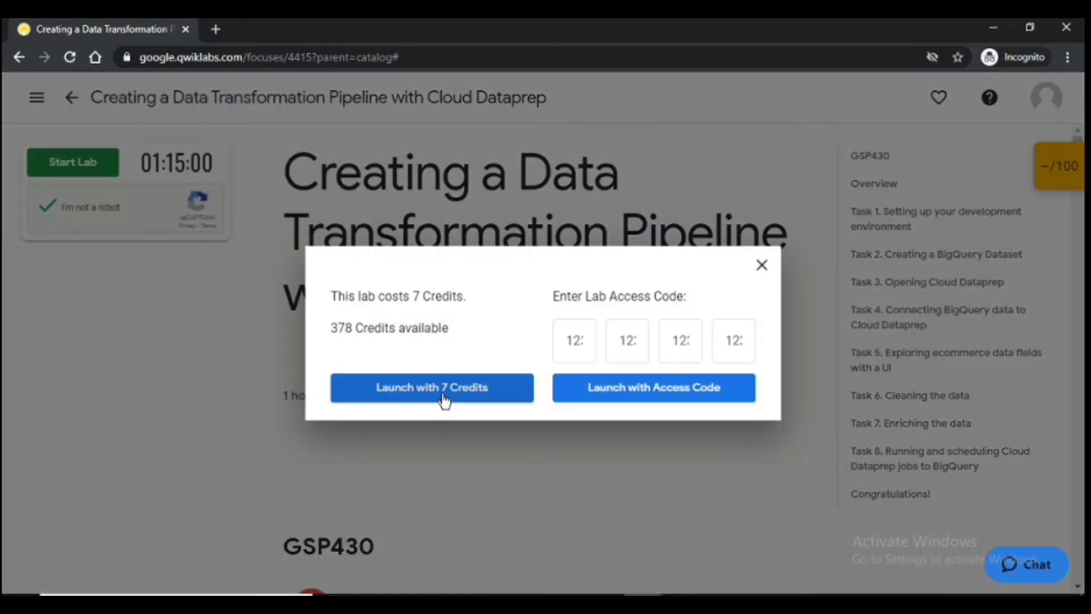
{"action": "left_click", "coordinate": [443, 395]}
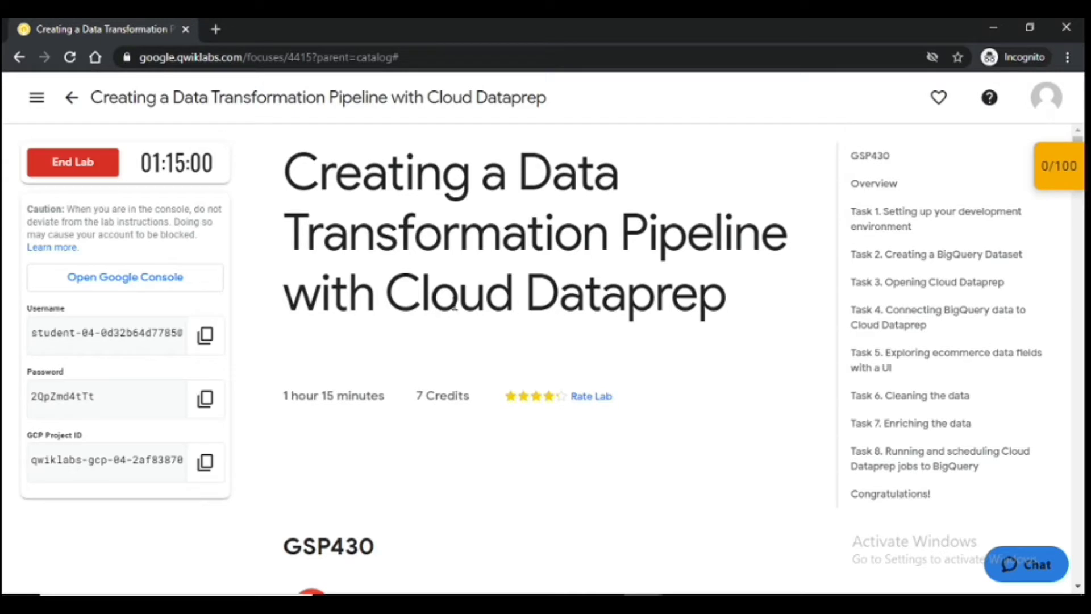
Step: Copy the lab username, open the Google console sign-in page and submit the username as the account email
{"action": "left_click", "coordinate": [215, 340]}
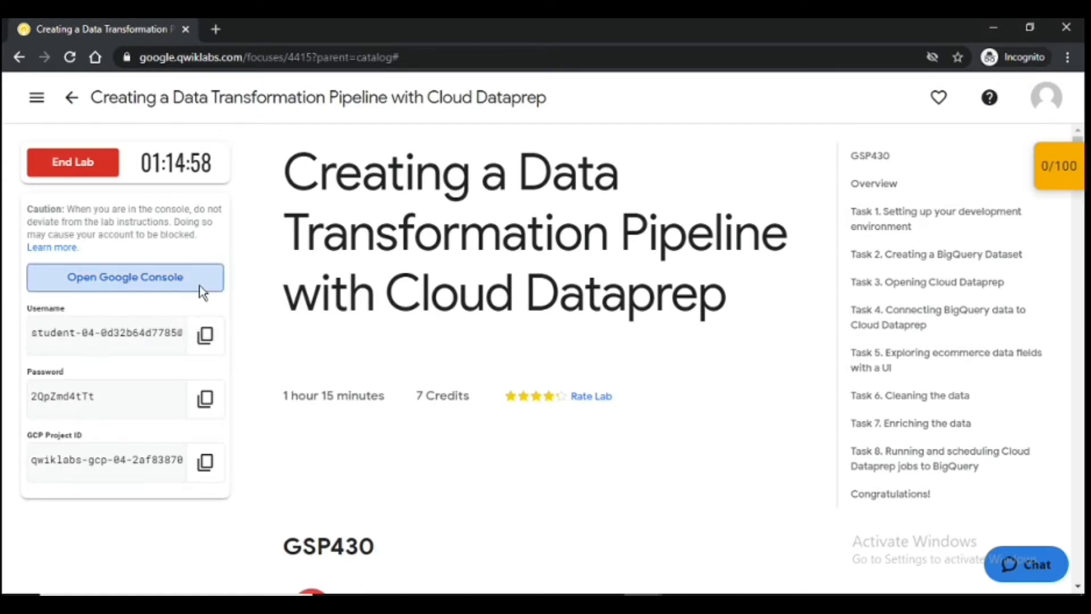
{"action": "left_click", "coordinate": [199, 284]}
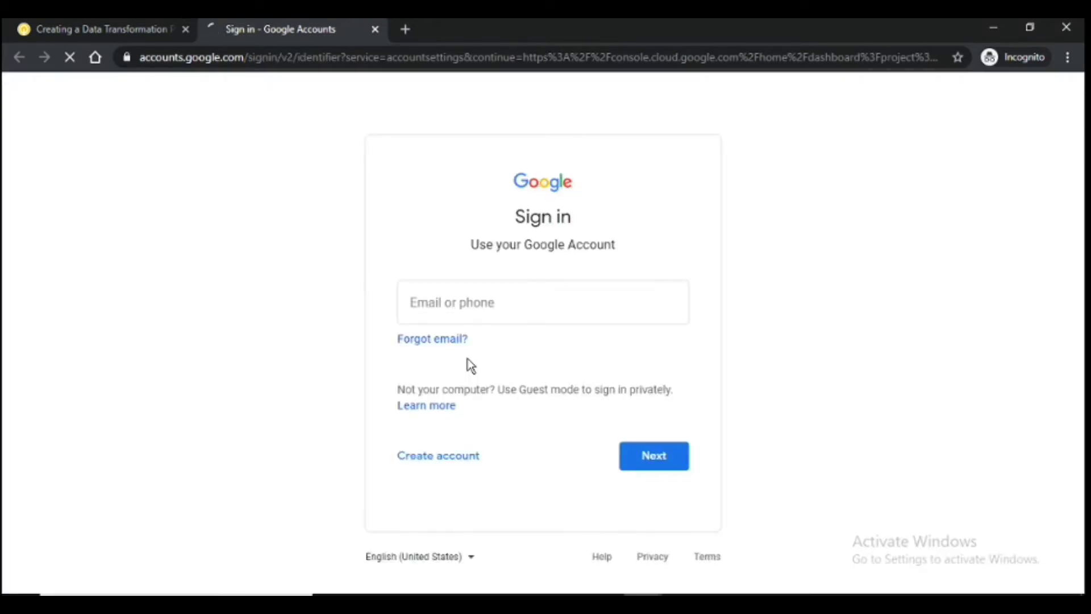
{"action": "key", "text": "ctrl+v"}
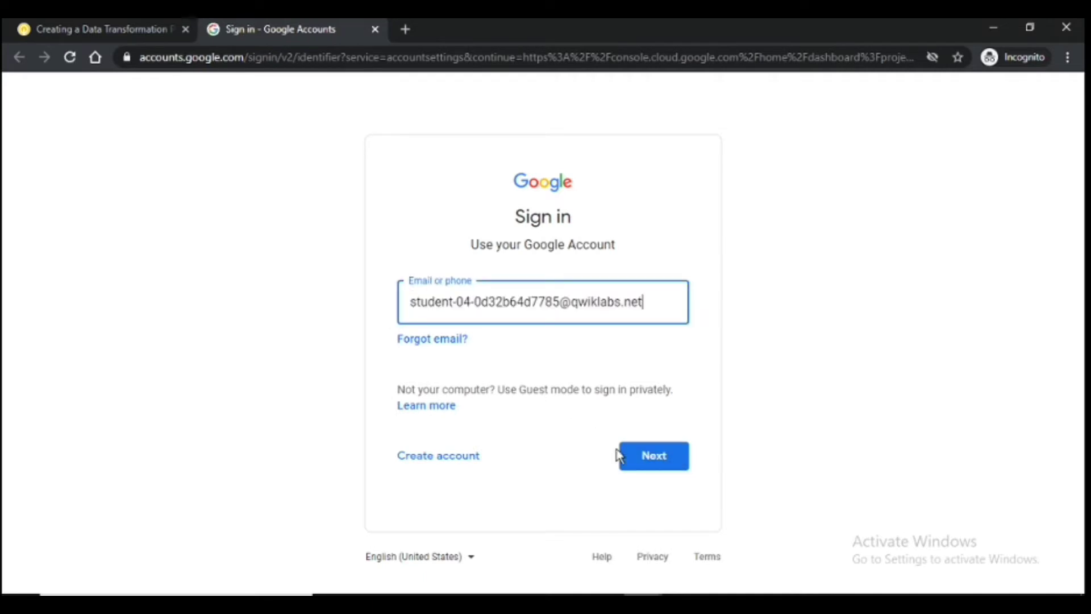
{"action": "left_click", "coordinate": [643, 457]}
Step: Sign in with the account password copied from the lab page, accepting the new-account terms and confirming the recovery options
{"action": "left_click", "coordinate": [32, 28]}
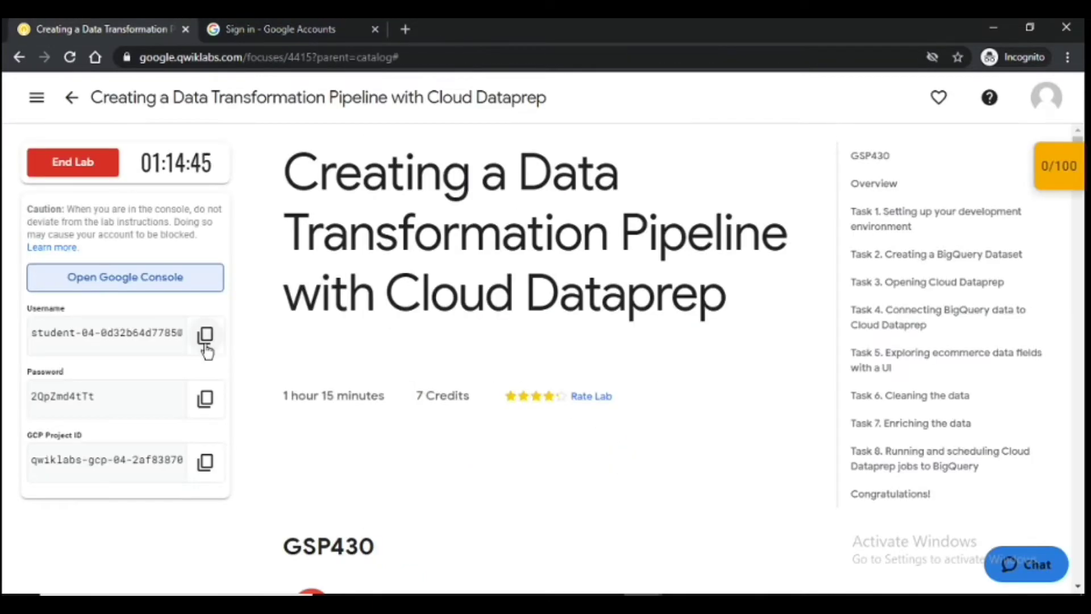
{"action": "left_click", "coordinate": [205, 399]}
{"action": "left_click", "coordinate": [281, 29]}
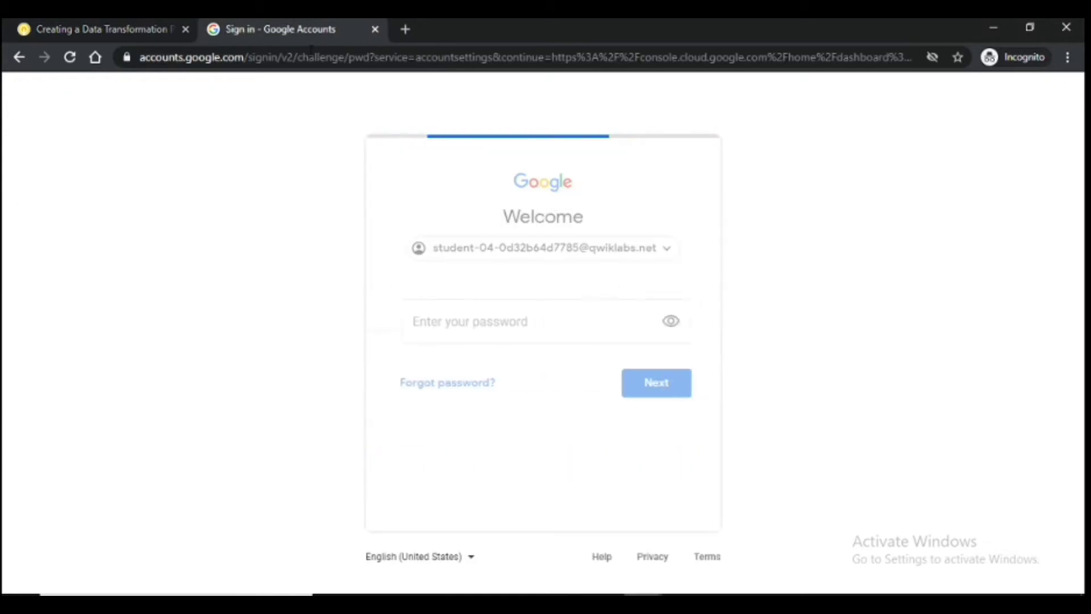
{"action": "key", "text": "ctrl+v"}
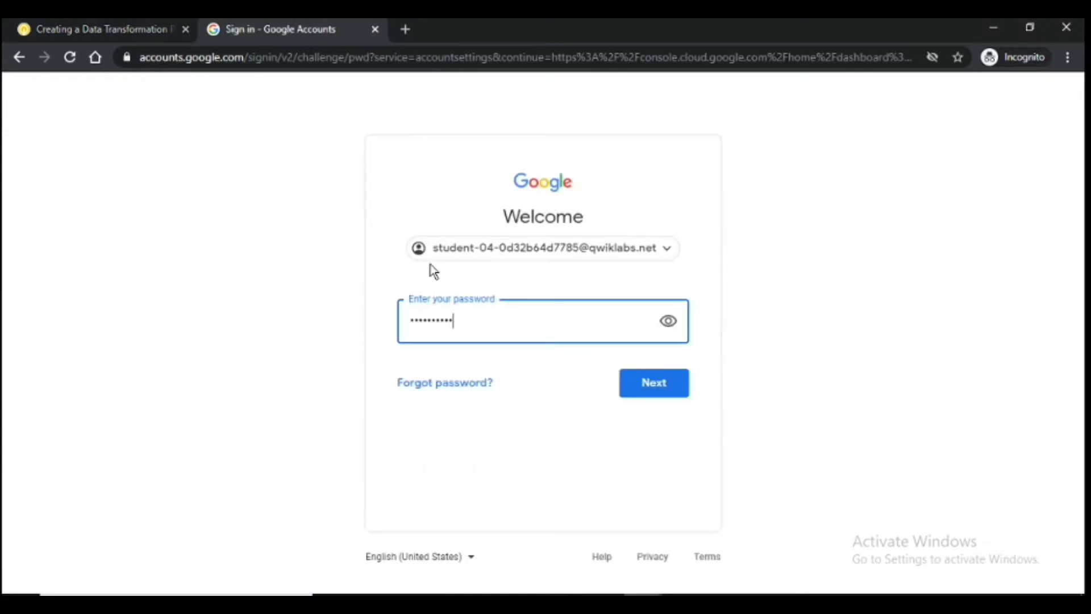
{"action": "left_click", "coordinate": [659, 385]}
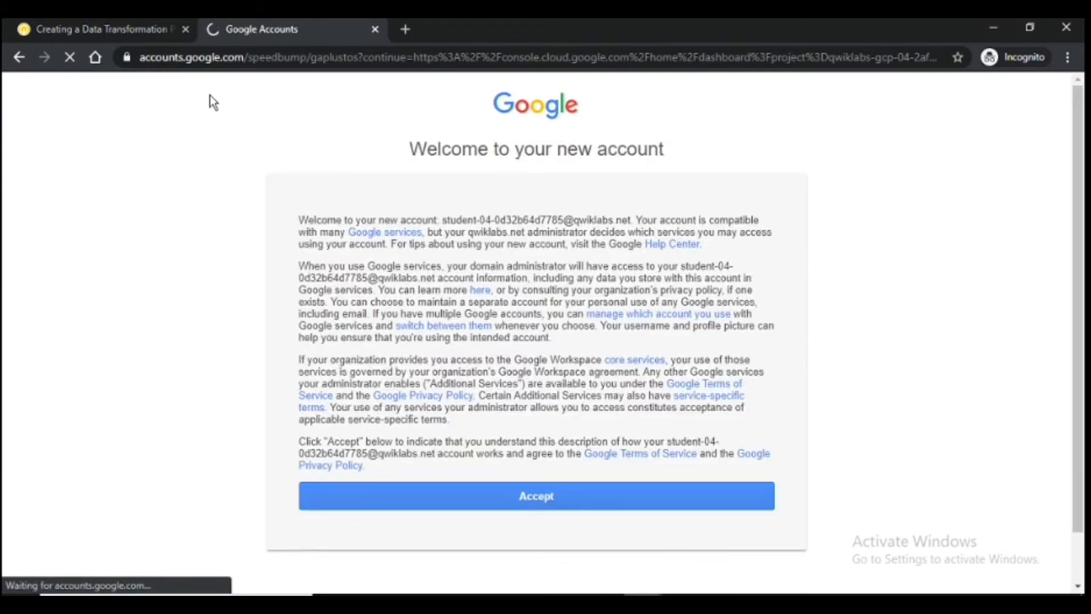
{"action": "left_click", "coordinate": [599, 510]}
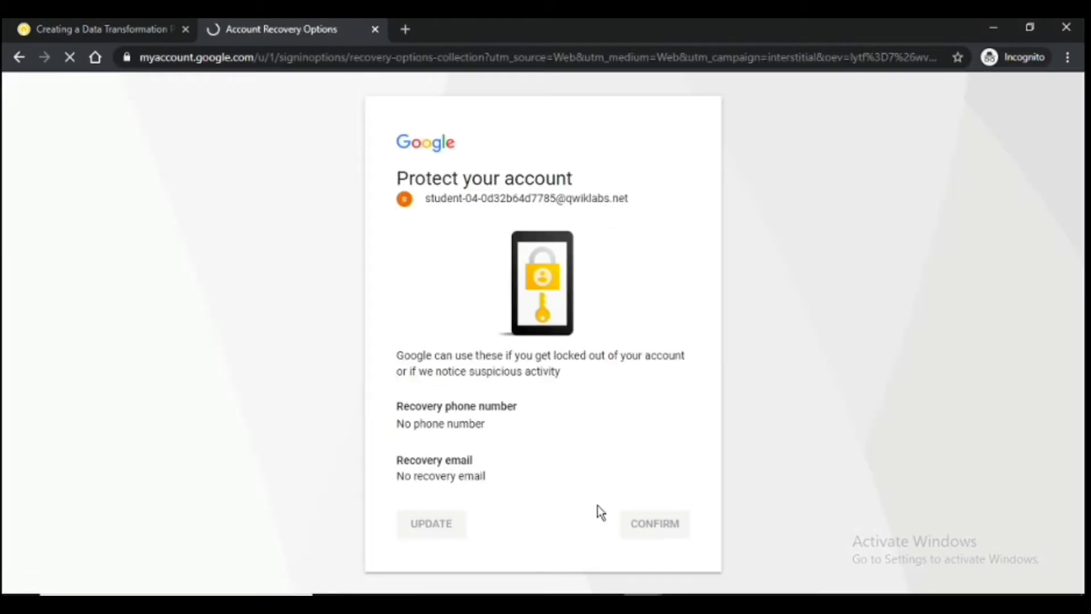
{"action": "left_click", "coordinate": [631, 522]}
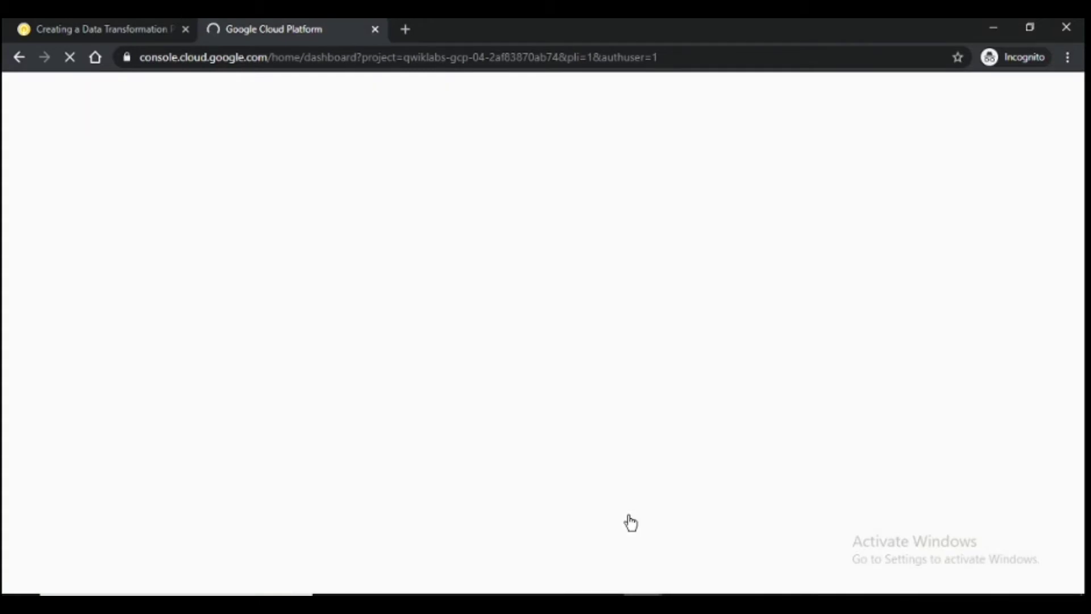
Step: Go to Task 2, Creating a BigQuery Dataset, in the lab instructions and copy the dataset ID "ecommerce"
{"action": "left_click", "coordinate": [127, 22]}
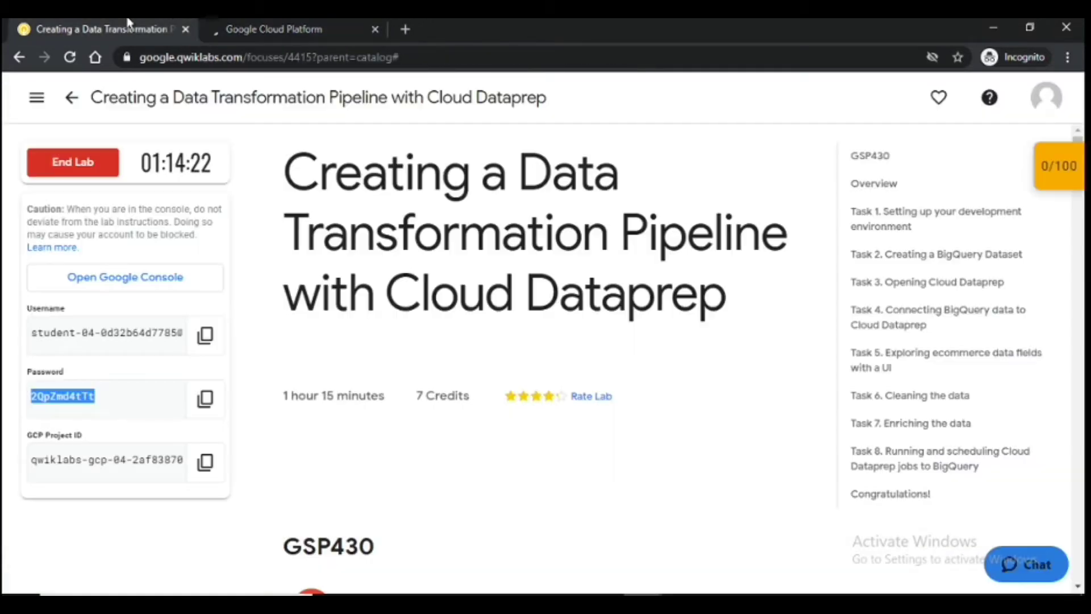
{"action": "left_click", "coordinate": [913, 262]}
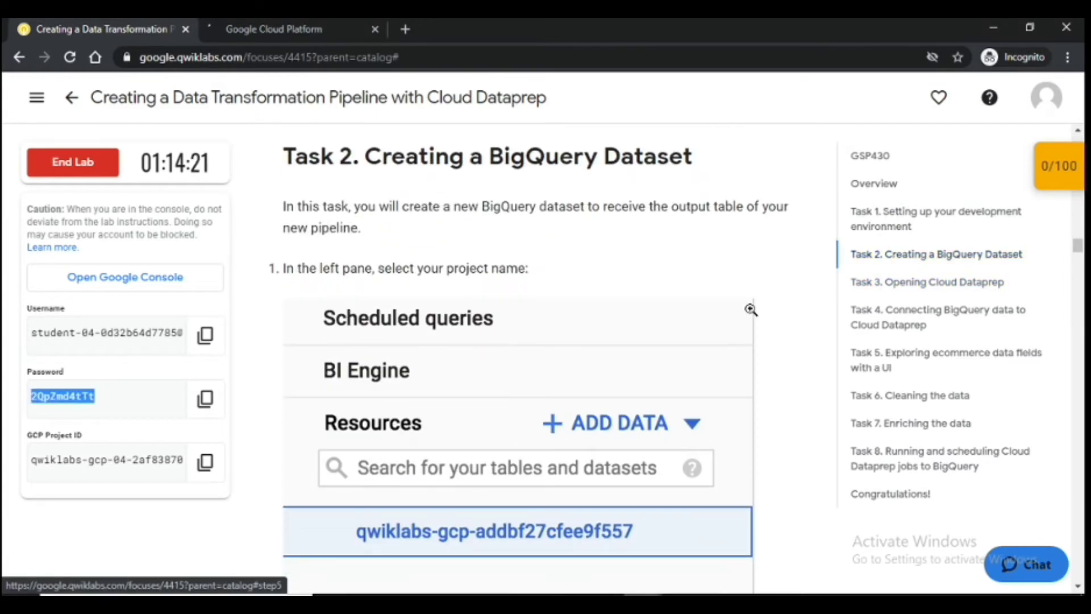
{"action": "scroll", "coordinate": [745, 313], "scroll_direction": "down", "scroll_amount": 2}
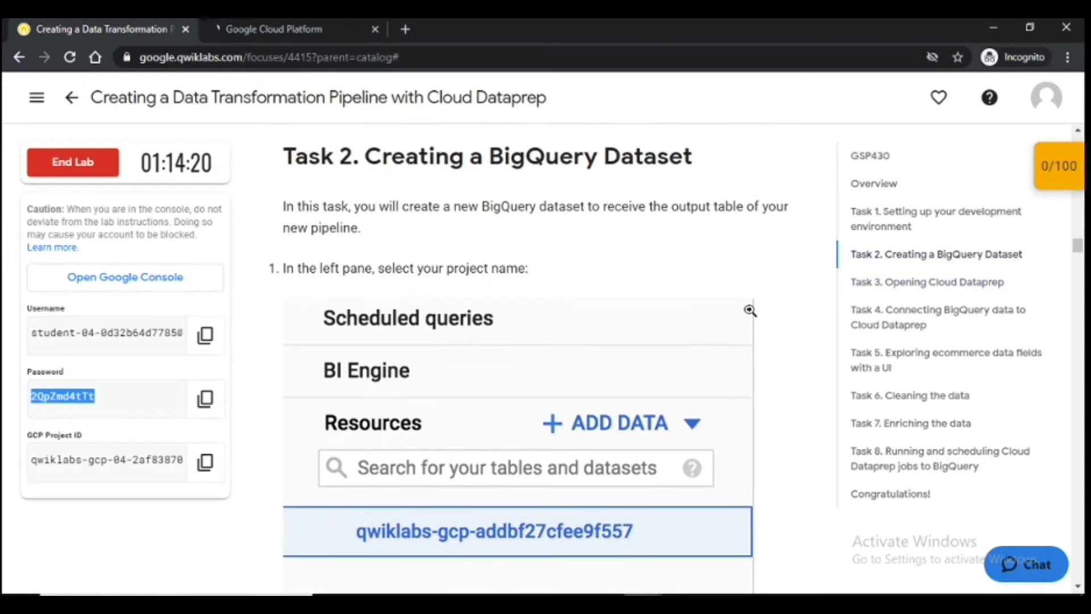
{"action": "scroll", "coordinate": [742, 316], "scroll_direction": "down", "scroll_amount": 1}
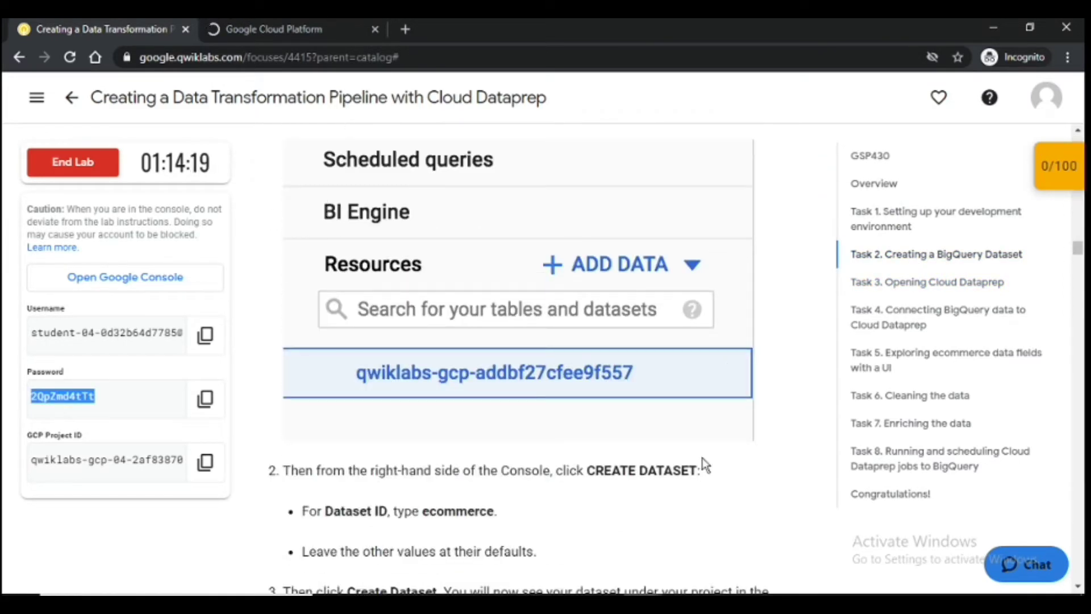
{"action": "left_click", "coordinate": [425, 519]}
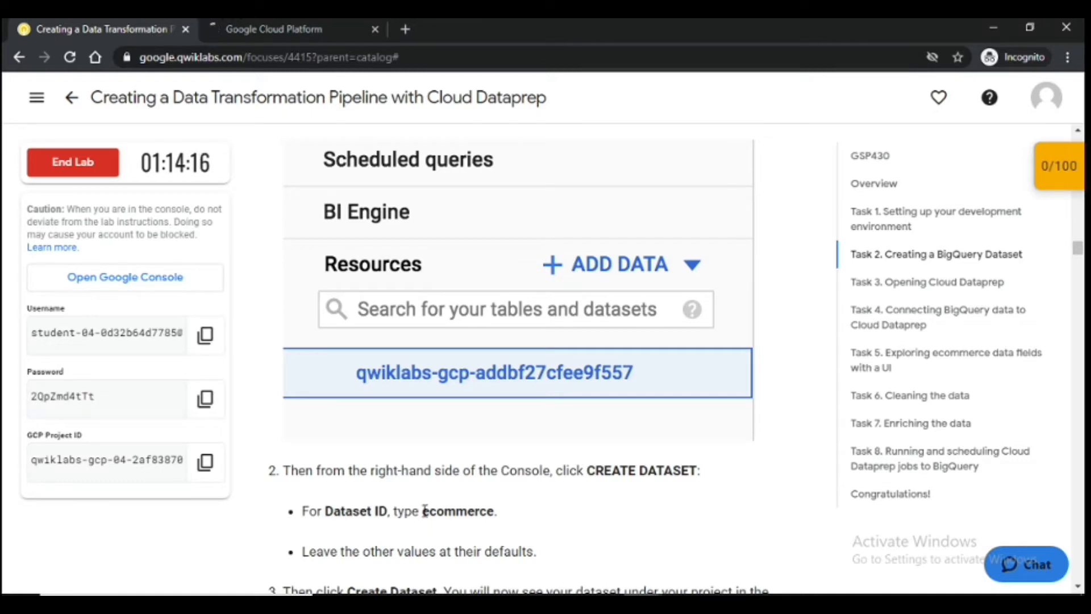
{"action": "left_click_drag", "start_coordinate": [425, 512], "coordinate": [497, 511]}
{"action": "key", "text": "ctrl+c"}
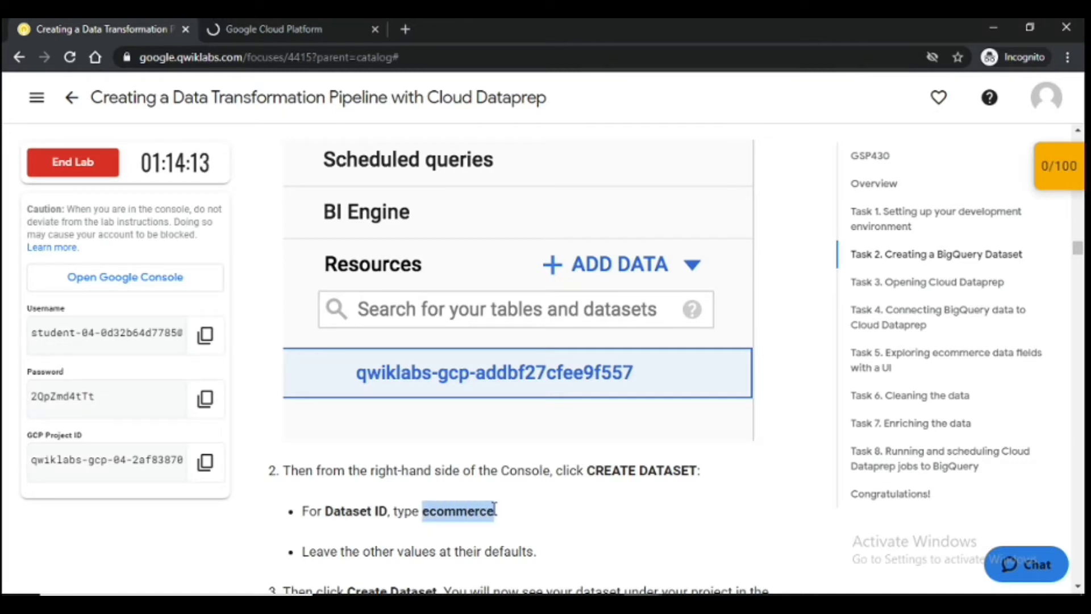
{"action": "scroll", "coordinate": [580, 530], "scroll_direction": "up", "scroll_amount": 5}
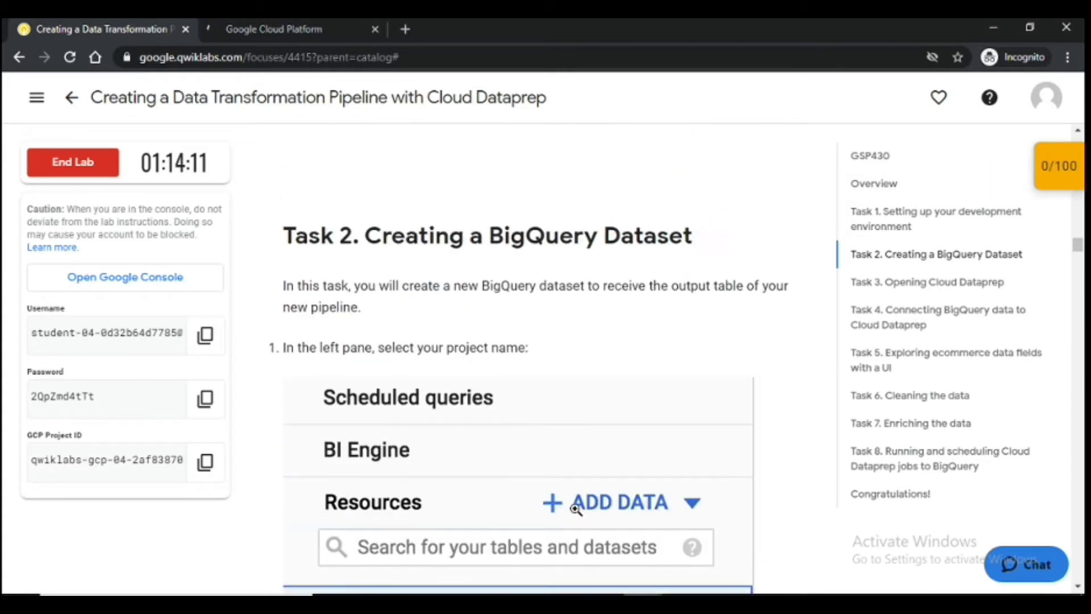
Step: Return to the Google Cloud console and agree to the Google Cloud Platform Terms of Service
{"action": "left_click", "coordinate": [335, 31]}
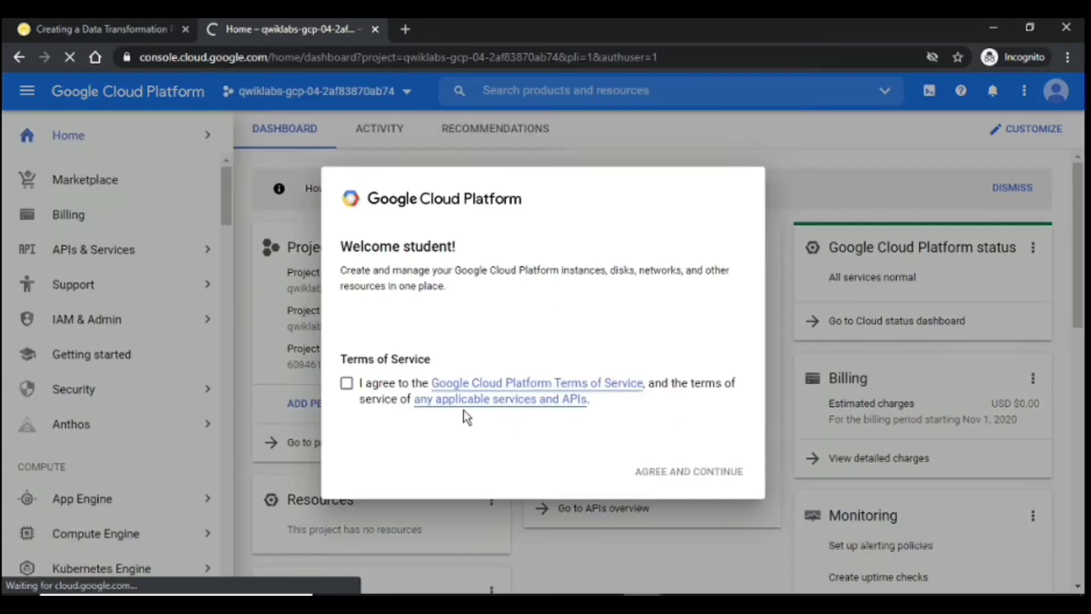
{"action": "left_click", "coordinate": [347, 404]}
{"action": "left_click", "coordinate": [669, 499]}
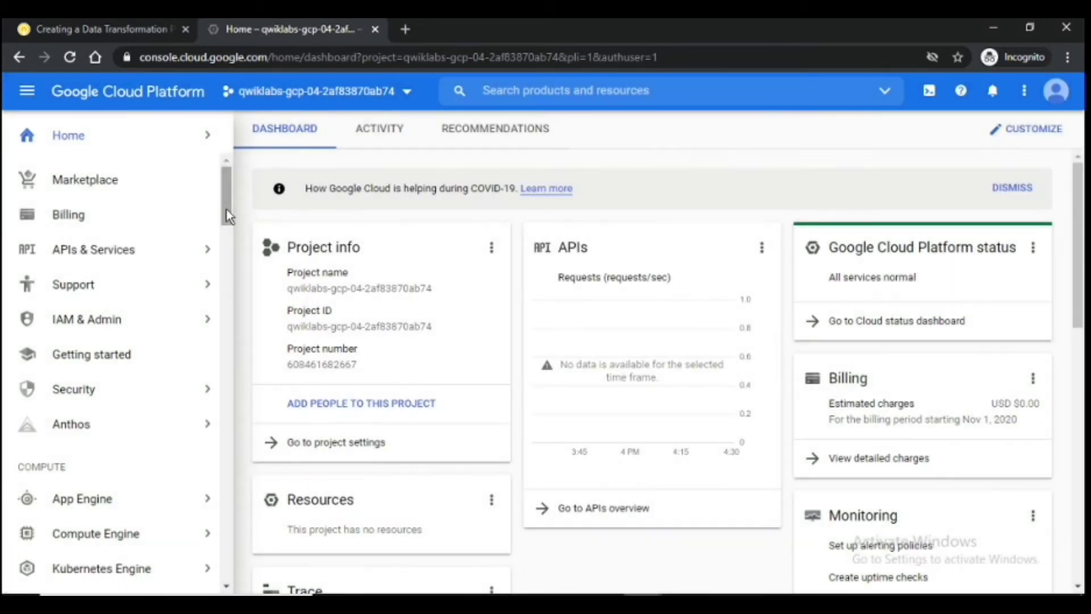
Step: Open Dataprep in a separate browser tab and load BigQuery in the console's existing tab
{"action": "mouse_move", "coordinate": [228, 209]}
{"action": "left_mouse_down"}
{"action": "mouse_move", "coordinate": [218, 400]}
{"action": "mouse_move", "coordinate": [219, 410]}
{"action": "mouse_move", "coordinate": [238, 344]}
{"action": "mouse_move", "coordinate": [231, 484]}
{"action": "left_mouse_up"}
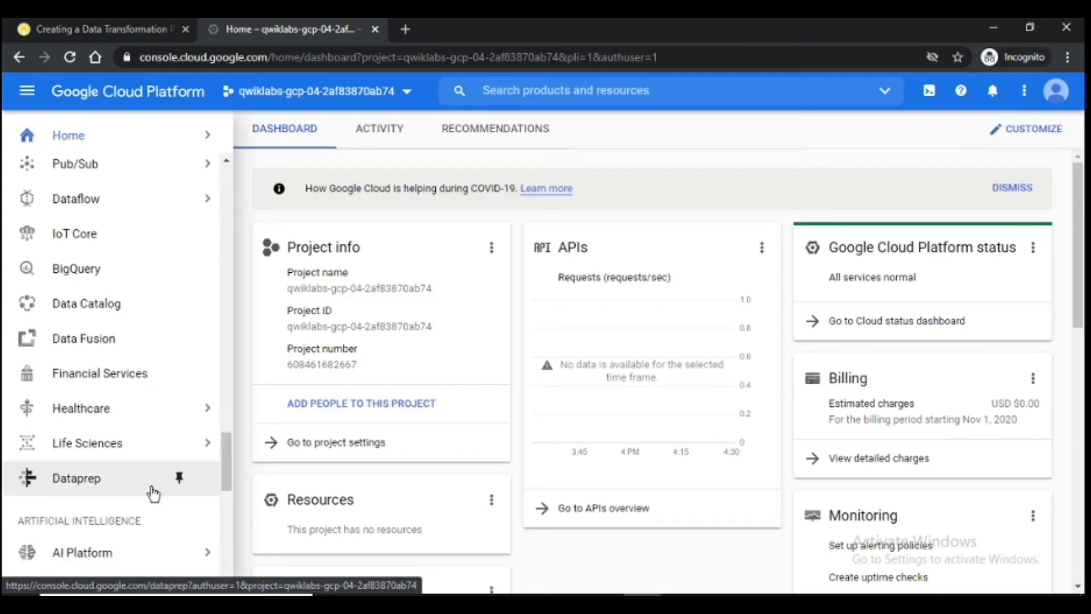
{"action": "left_click", "coordinate": [83, 478]}
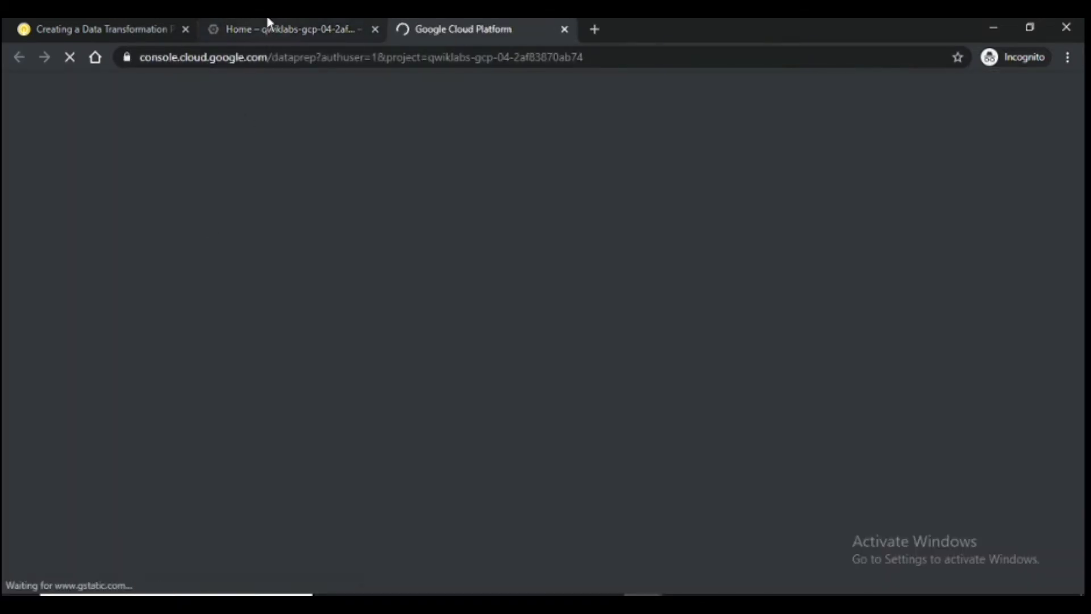
{"action": "left_click", "coordinate": [267, 19]}
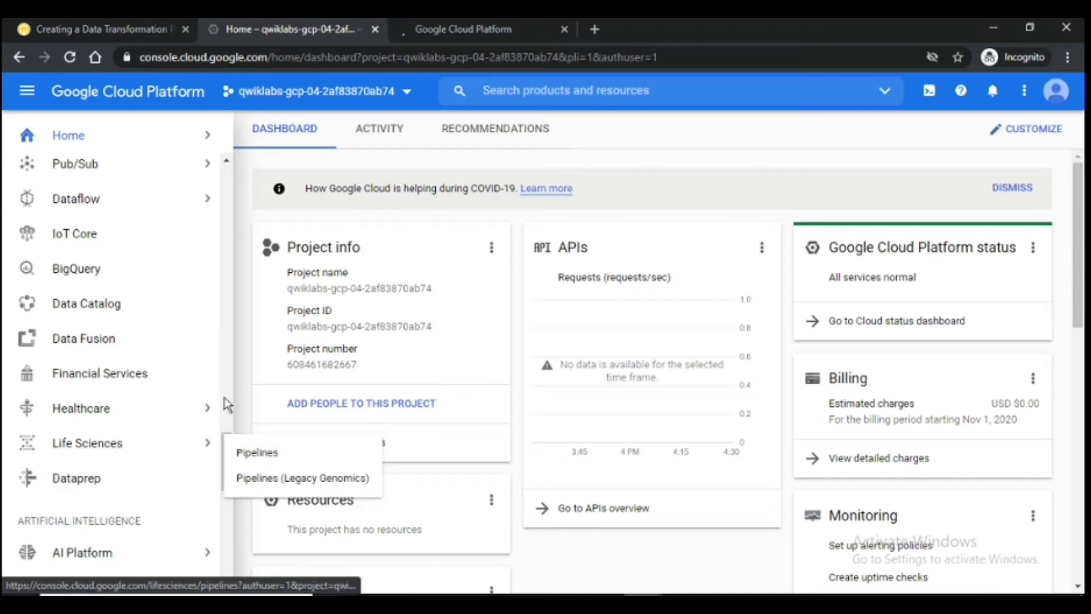
{"action": "mouse_move", "coordinate": [225, 467]}
{"action": "left_mouse_down"}
{"action": "mouse_move", "coordinate": [254, 194]}
{"action": "mouse_move", "coordinate": [261, 247]}
{"action": "mouse_move", "coordinate": [227, 440]}
{"action": "left_mouse_up"}
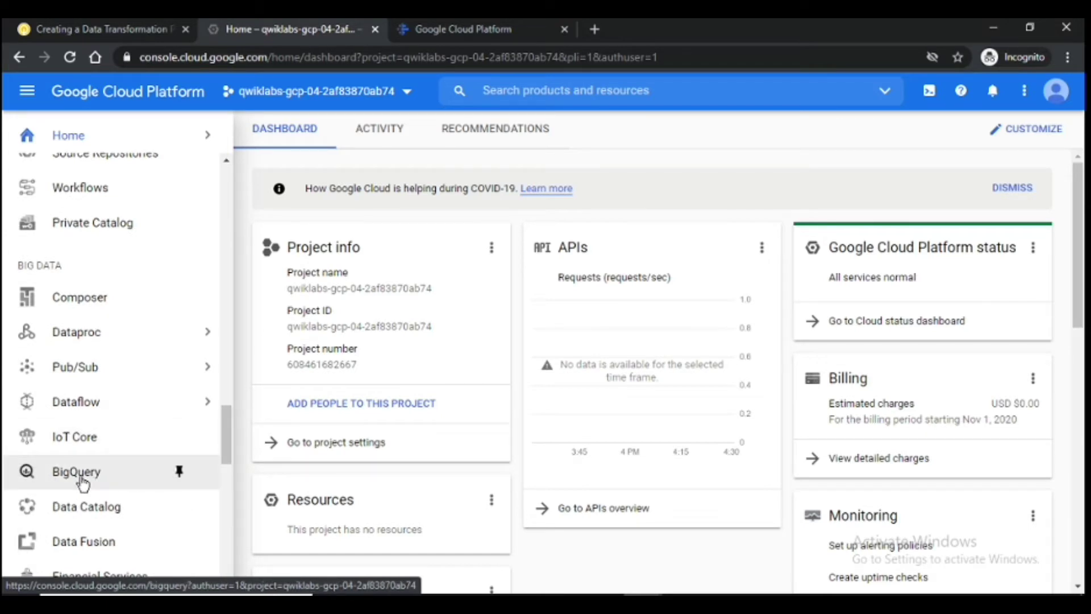
{"action": "left_click", "coordinate": [46, 475]}
Step: Accept the Google Dataprep Terms of Service and dismiss the BigQuery welcome message
{"action": "left_click", "coordinate": [500, 25]}
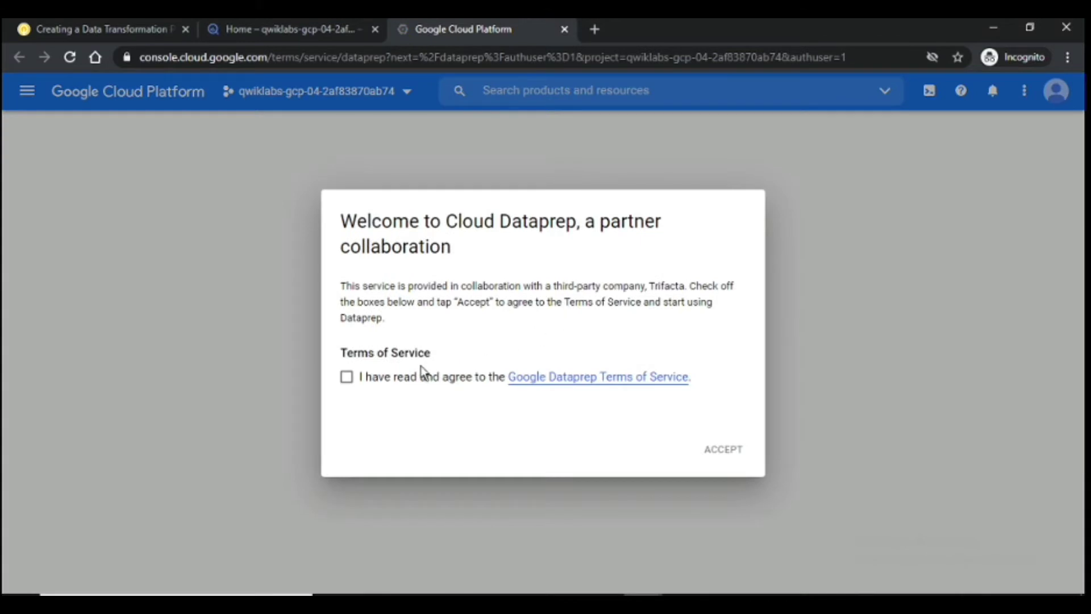
{"action": "left_click", "coordinate": [356, 381]}
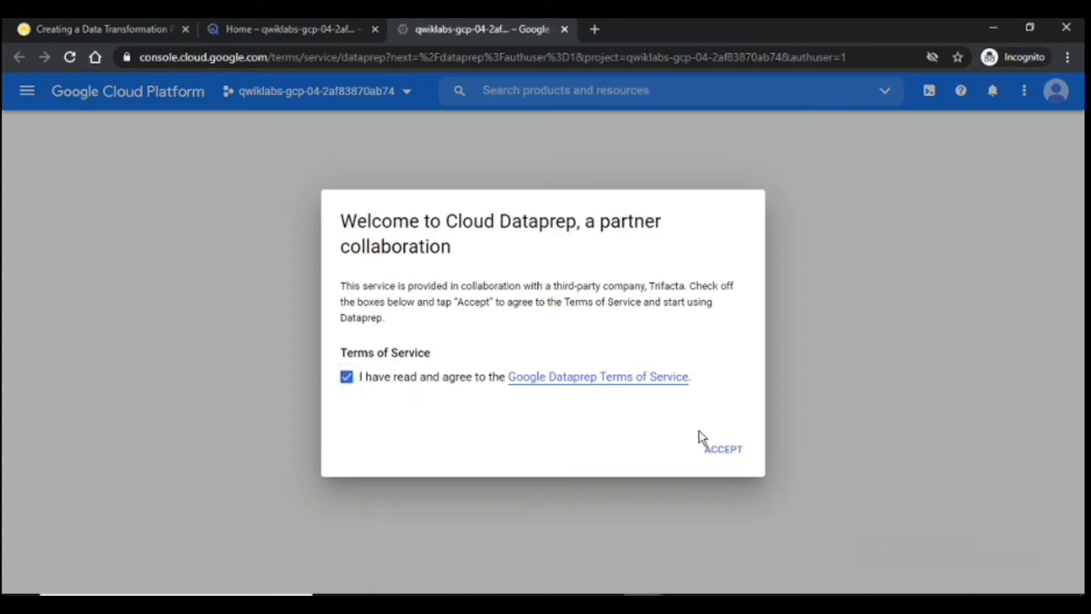
{"action": "left_click", "coordinate": [305, 27]}
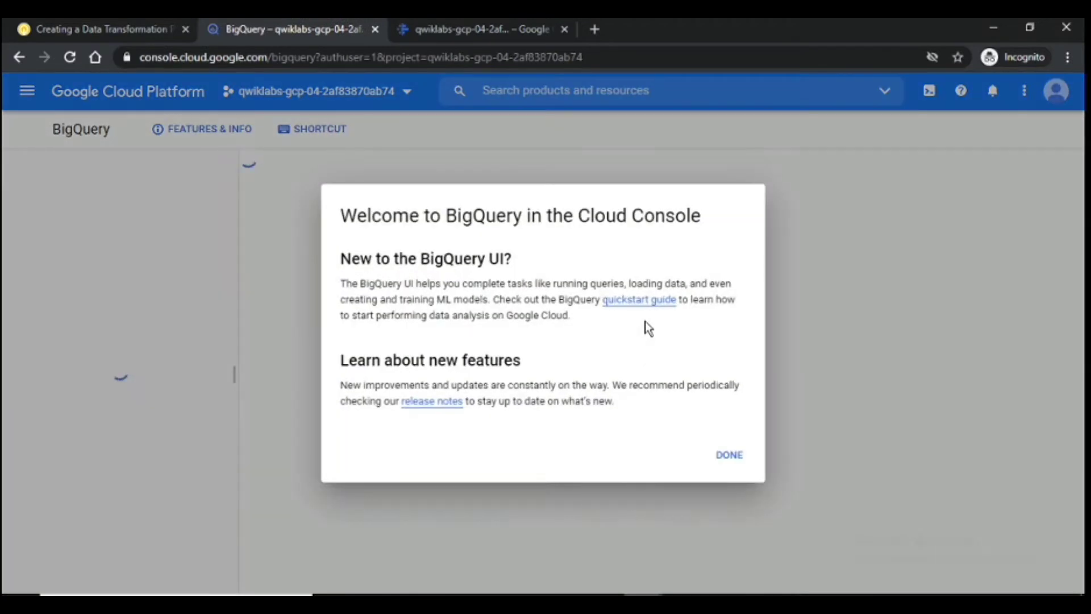
{"action": "left_click", "coordinate": [730, 455]}
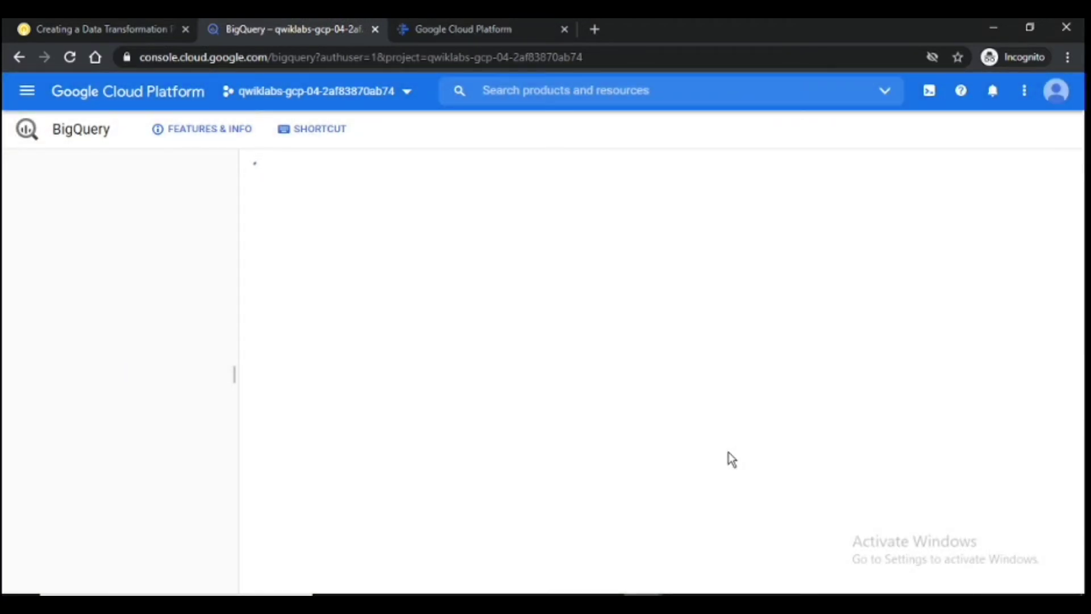
Step: Authorize sharing the account information with Trifacta for Dataprep
{"action": "left_click", "coordinate": [479, 27]}
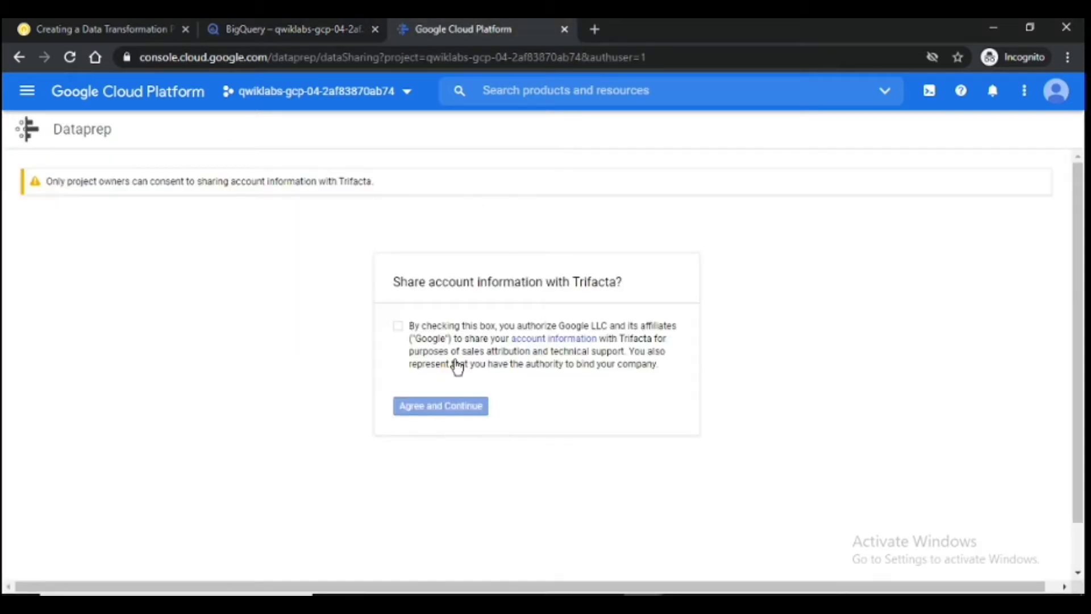
{"action": "left_click", "coordinate": [399, 330]}
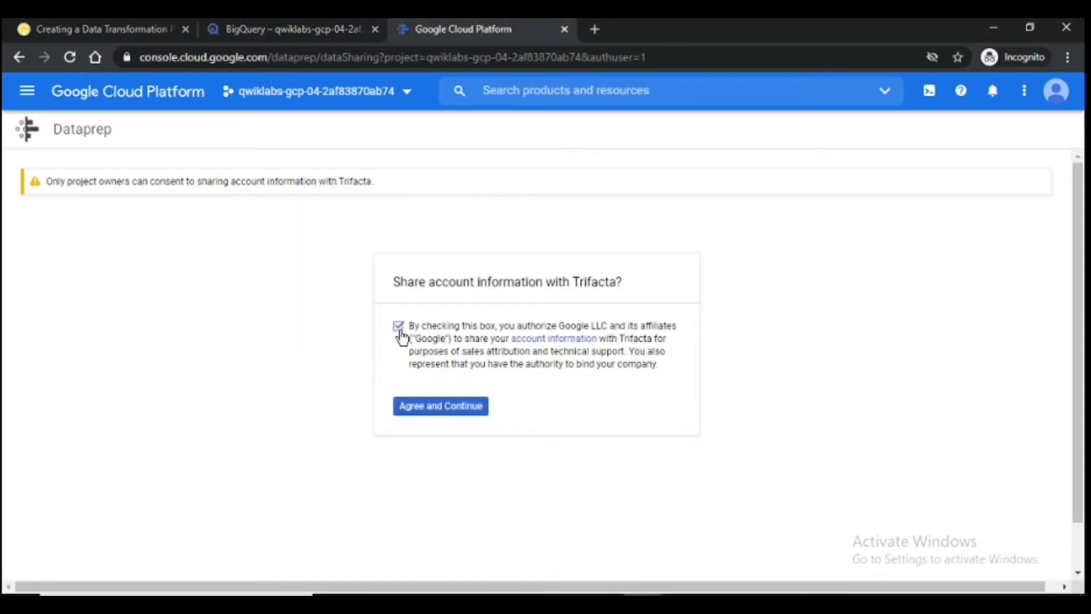
{"action": "left_click", "coordinate": [426, 412]}
Step: Start a new dataset in the lab project in BigQuery and give it the dataset ID ecommerce
{"action": "left_click", "coordinate": [328, 22]}
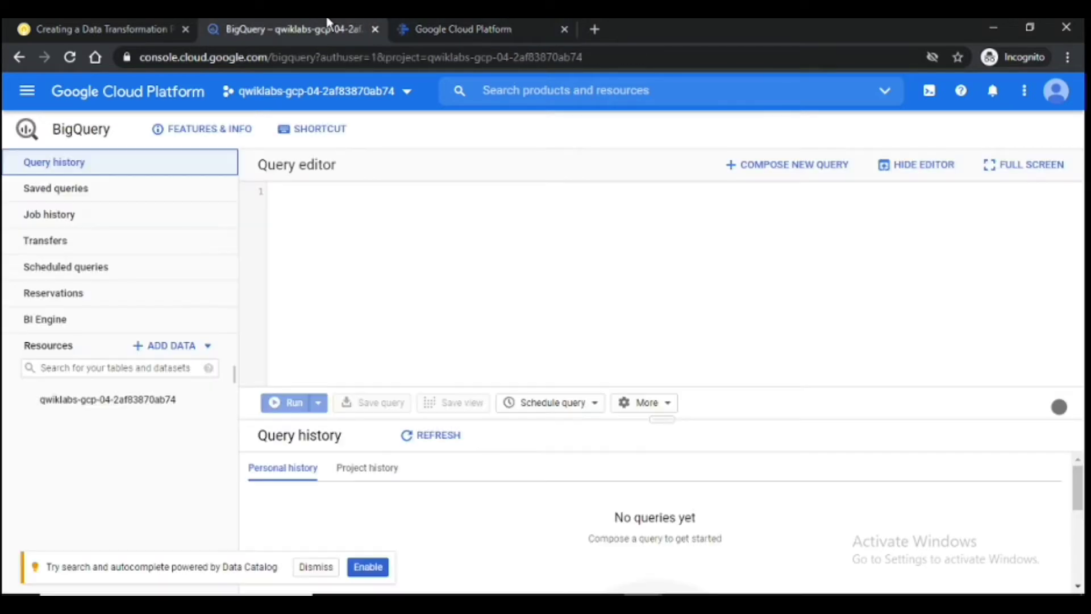
{"action": "left_click", "coordinate": [316, 567]}
{"action": "double_click", "coordinate": [129, 401]}
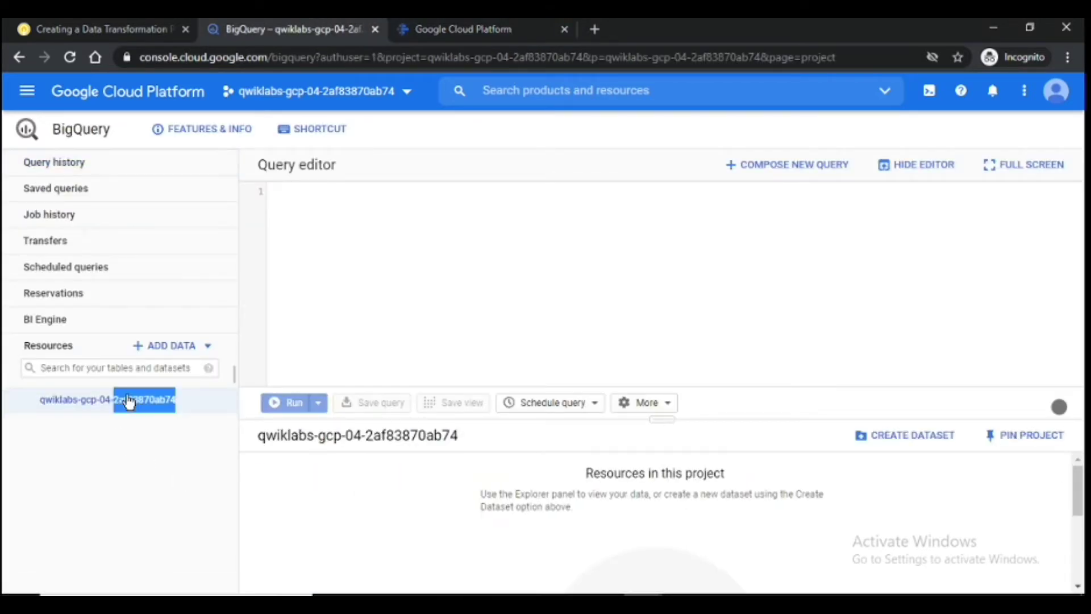
{"action": "left_click", "coordinate": [904, 435]}
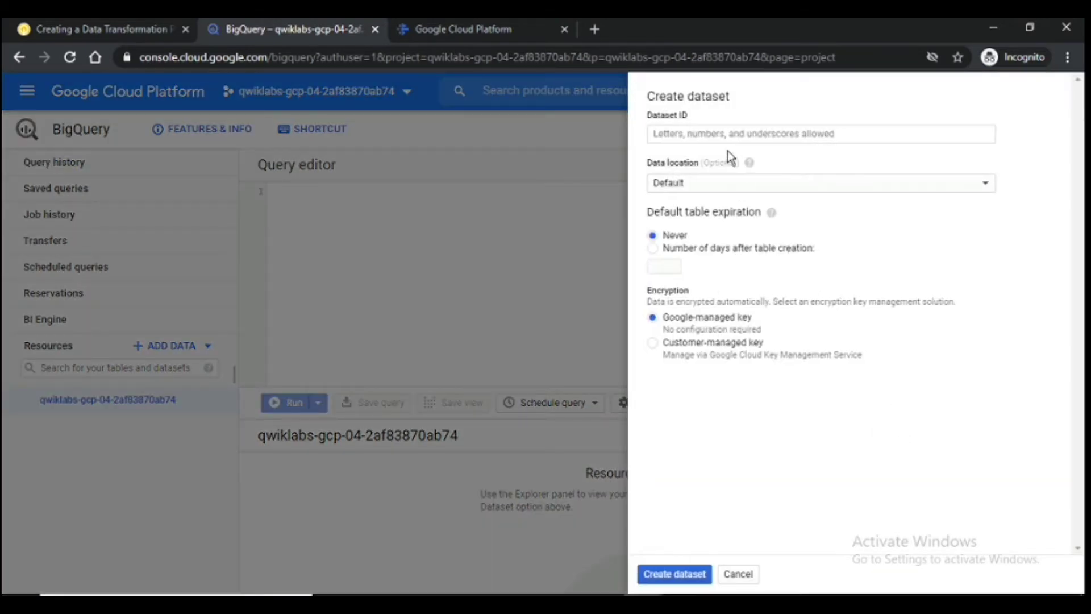
{"action": "left_click", "coordinate": [724, 136]}
{"action": "key", "text": "ctrl+v"}
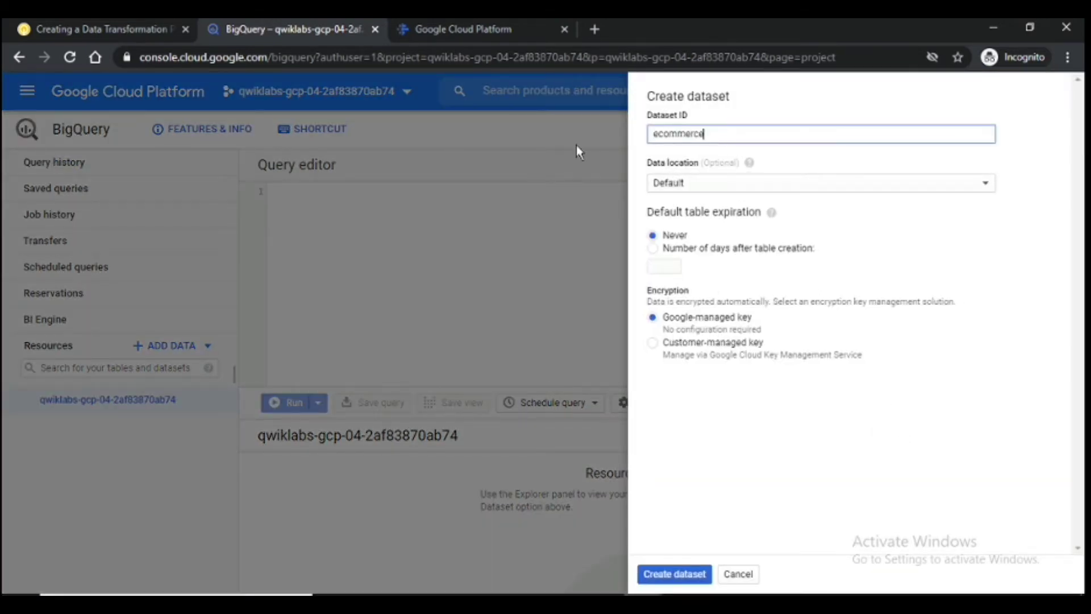
Step: Check the lab's dataset instructions, then create the ecommerce dataset with the remaining settings at their defaults
{"action": "left_click", "coordinate": [103, 23]}
{"action": "scroll", "coordinate": [656, 316], "scroll_direction": "down", "scroll_amount": 5}
{"action": "scroll", "coordinate": [655, 317], "scroll_direction": "up", "scroll_amount": 1}
{"action": "scroll", "coordinate": [657, 316], "scroll_direction": "down", "scroll_amount": 3}
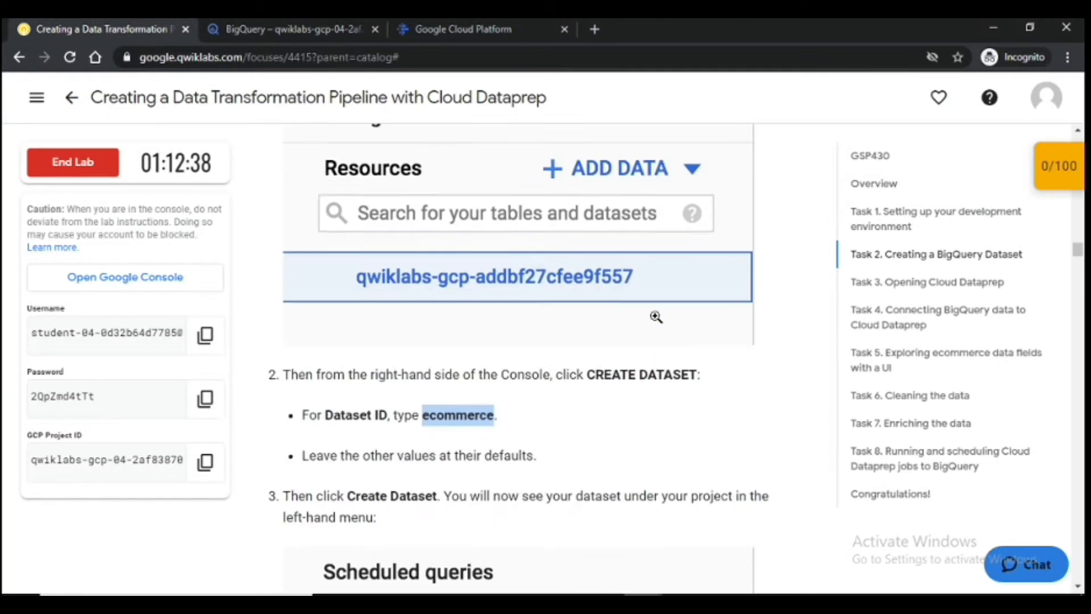
{"action": "scroll", "coordinate": [656, 317], "scroll_direction": "down", "scroll_amount": 1}
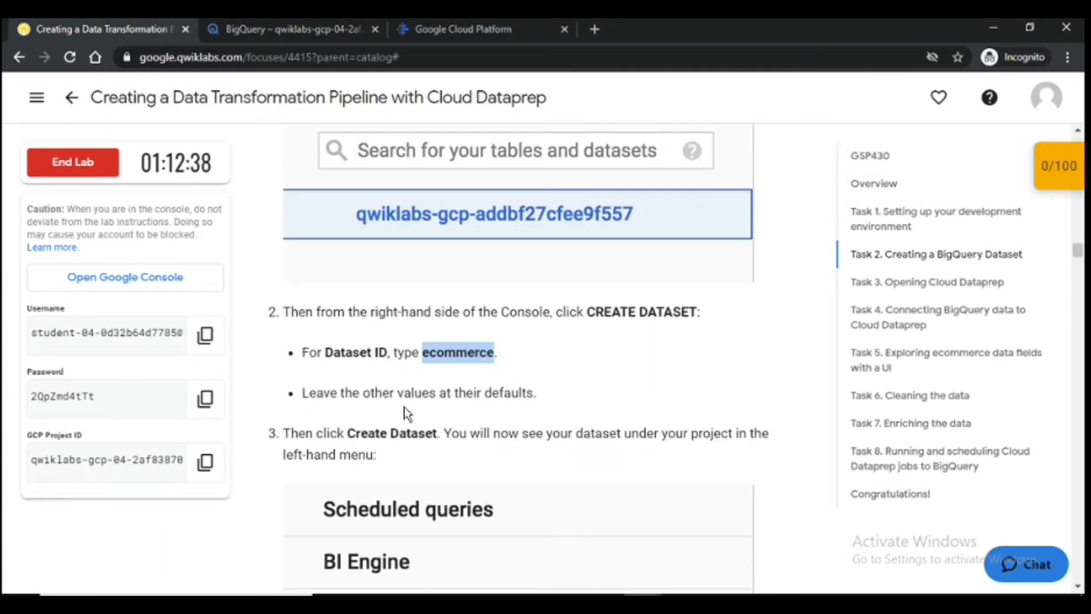
{"action": "scroll", "coordinate": [364, 438], "scroll_direction": "down", "scroll_amount": 5}
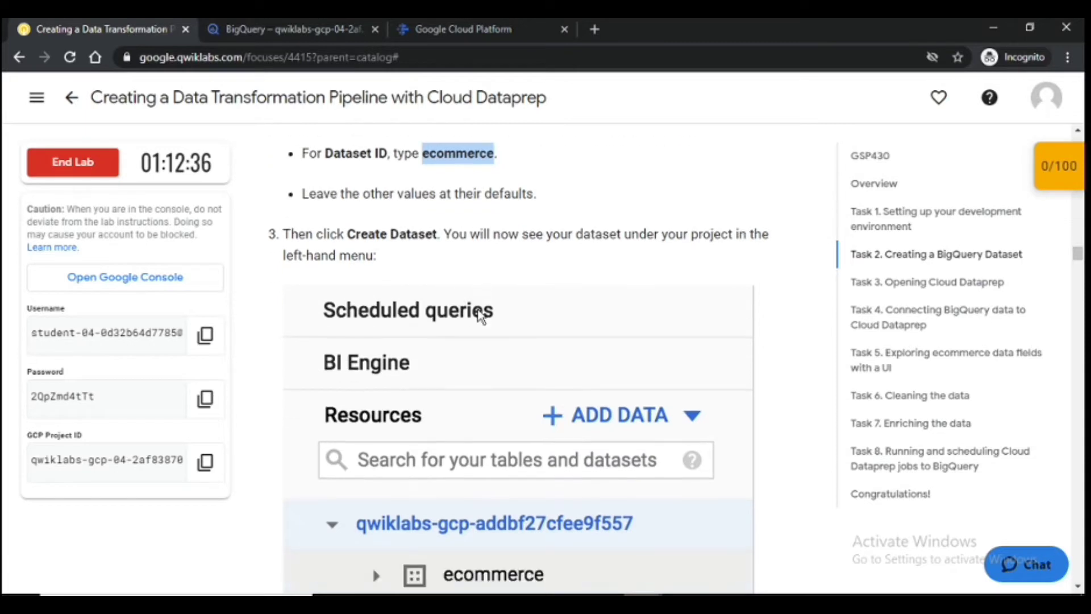
{"action": "left_click", "coordinate": [296, 26]}
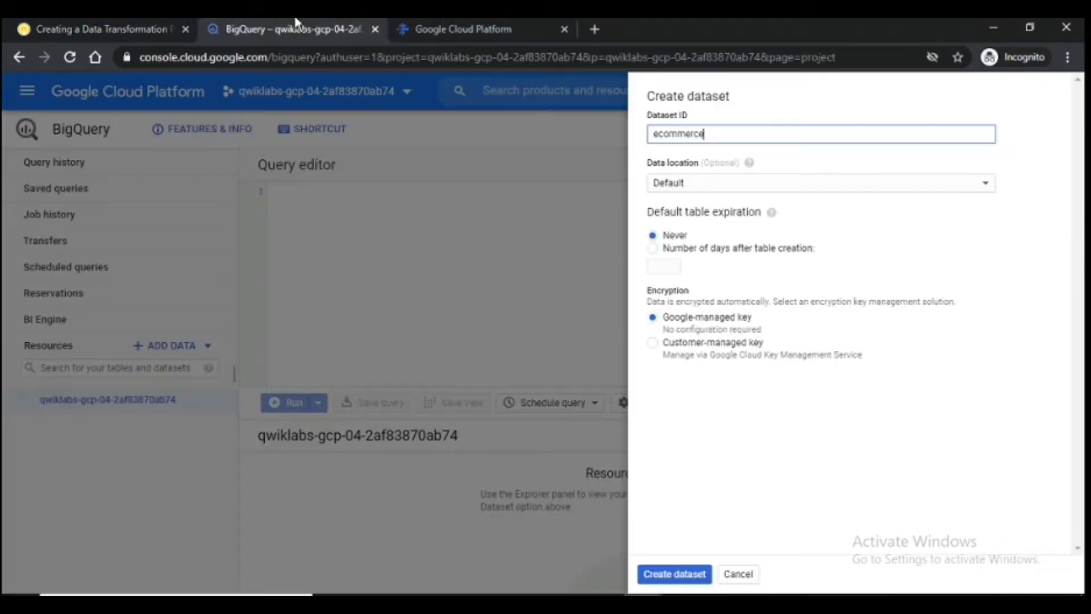
{"action": "left_click", "coordinate": [676, 575]}
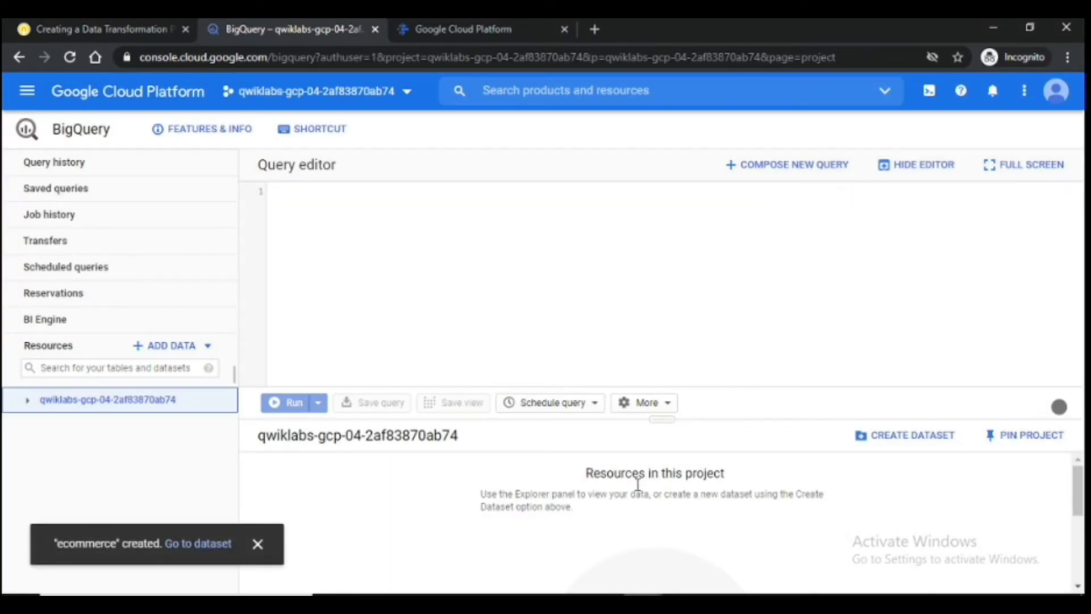
Step: Allow Trifacta to access the project data for Dataprep
{"action": "left_click", "coordinate": [456, 23]}
{"action": "left_click", "coordinate": [413, 420]}
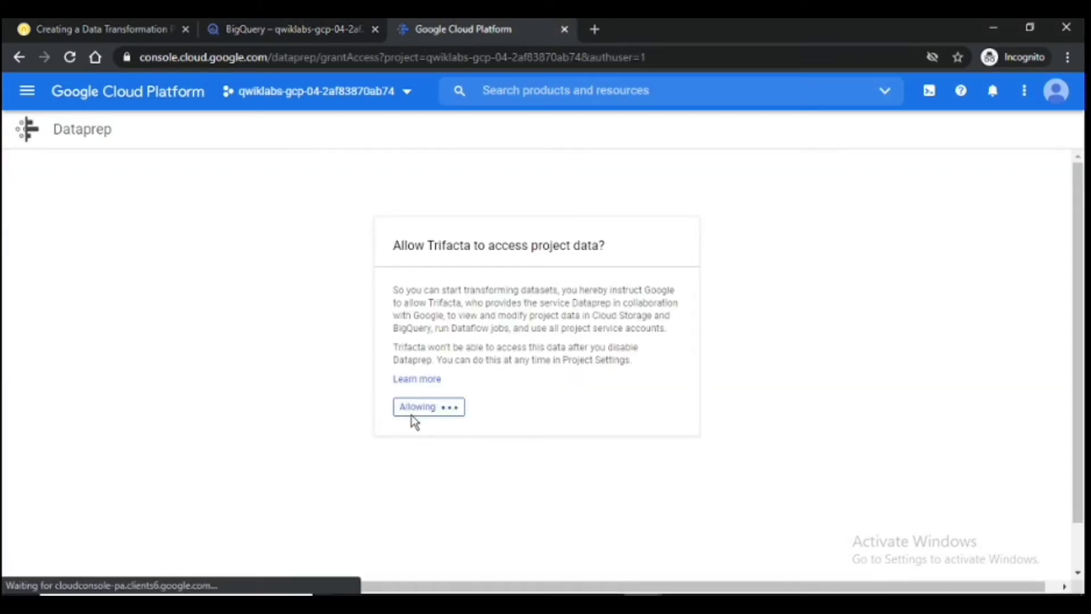
Step: Expand the lab project in BigQuery's resources and open the ecommerce dataset
{"action": "left_click", "coordinate": [304, 25]}
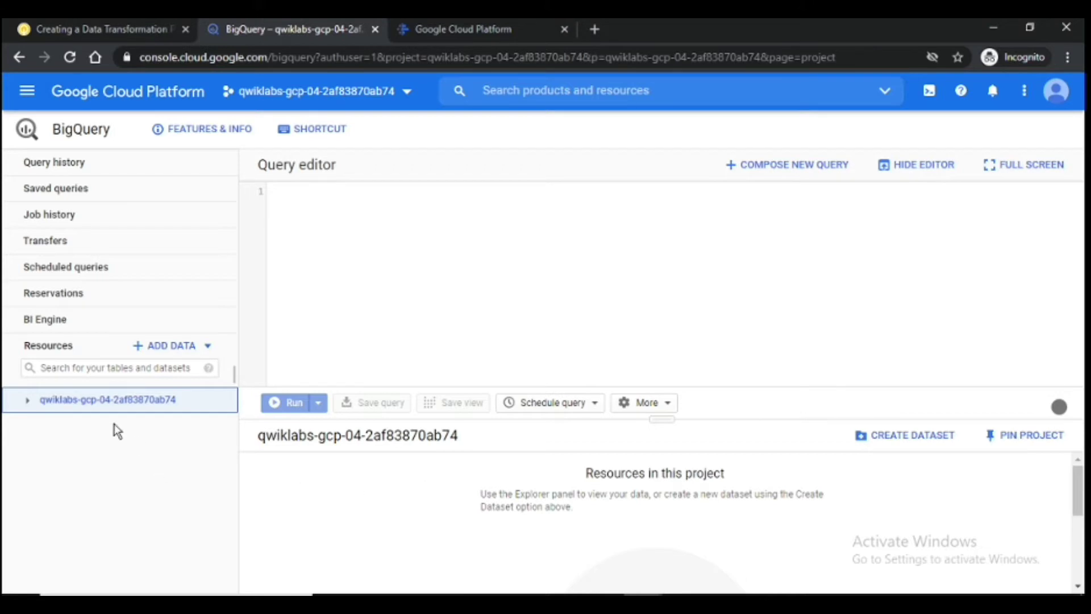
{"action": "left_click", "coordinate": [28, 400]}
{"action": "left_click", "coordinate": [104, 437]}
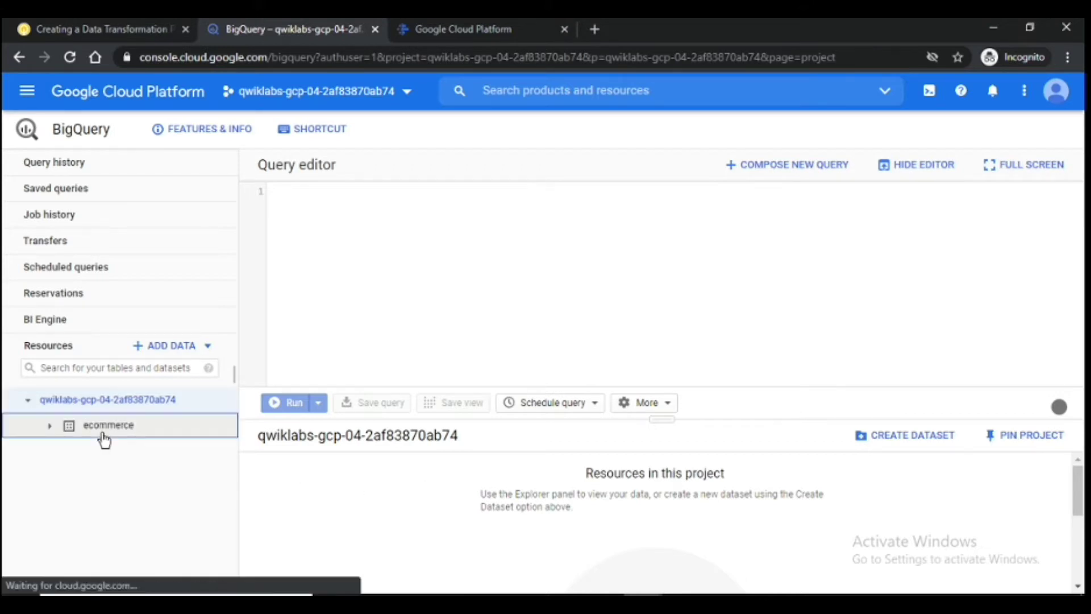
Step: Copy the SQL query that creates the ecommerce.all_sessions_raw_dataprep table from the lab's Task 2 instructions
{"action": "left_click", "coordinate": [457, 24]}
{"action": "left_click", "coordinate": [108, 24]}
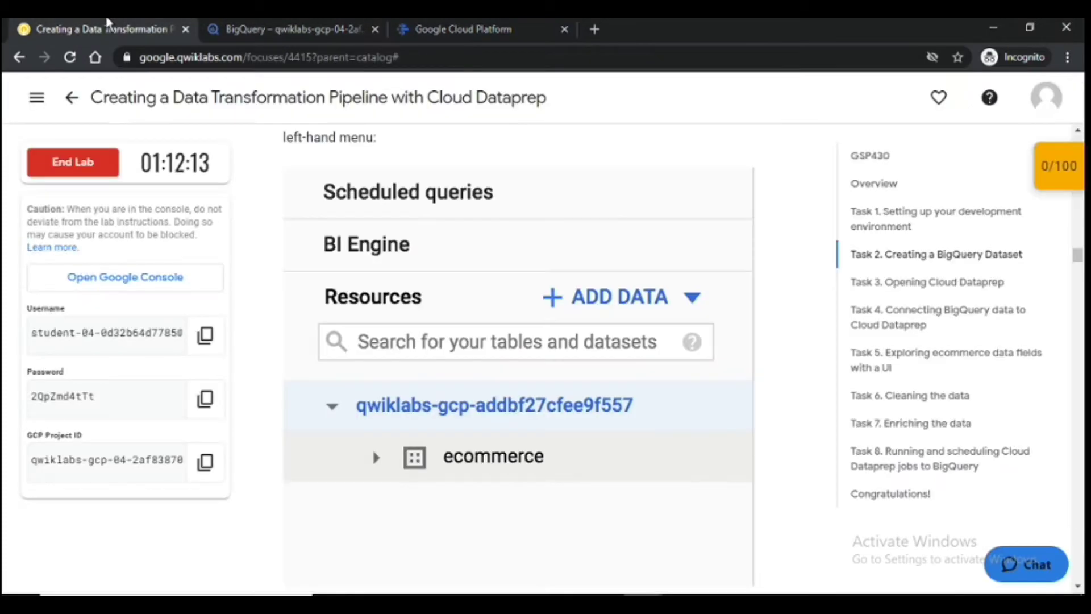
{"action": "scroll", "coordinate": [602, 251], "scroll_direction": "down", "scroll_amount": 6}
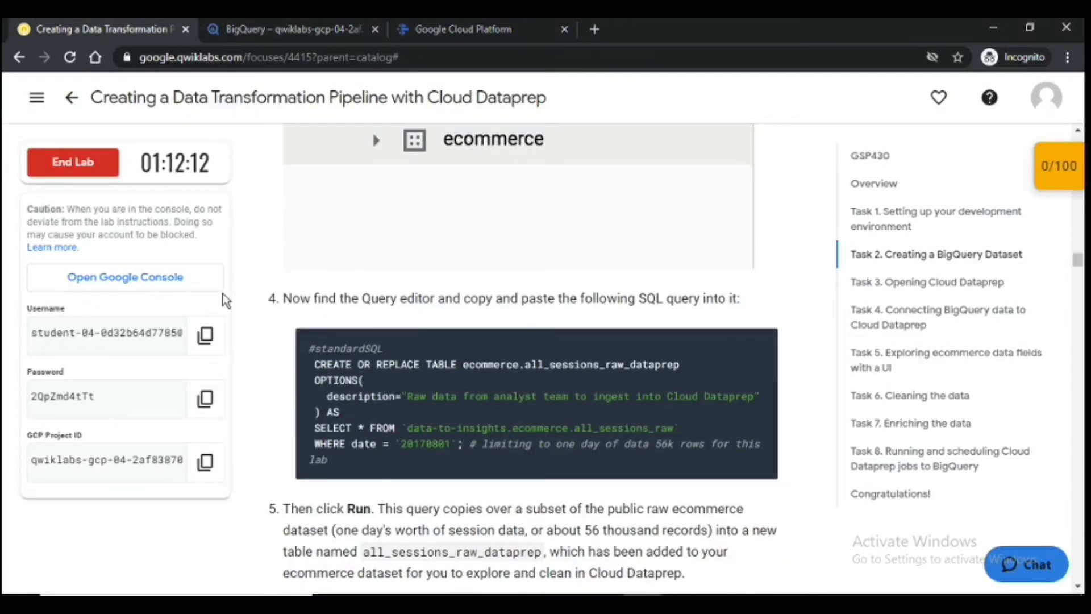
{"action": "scroll", "coordinate": [504, 297], "scroll_direction": "up", "scroll_amount": 3}
{"action": "scroll", "coordinate": [568, 301], "scroll_direction": "up", "scroll_amount": 7}
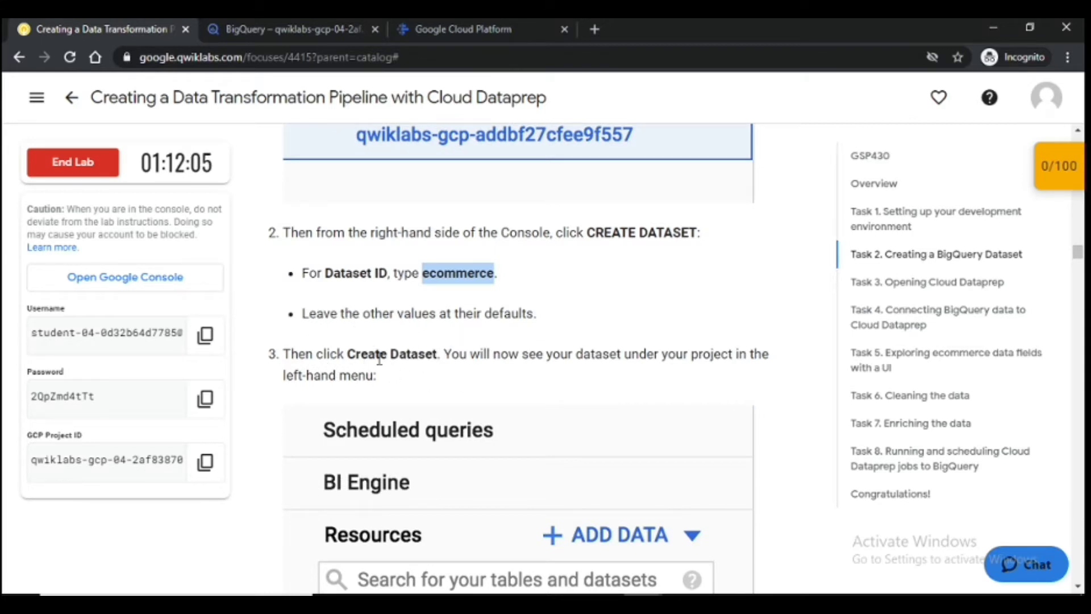
{"action": "scroll", "coordinate": [447, 355], "scroll_direction": "down", "scroll_amount": 3}
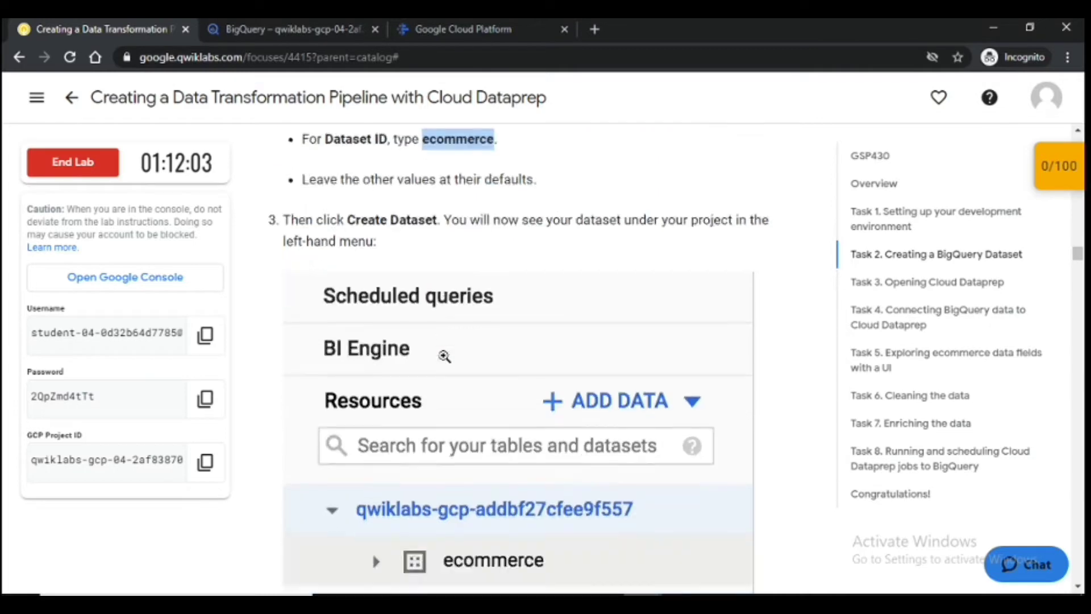
{"action": "scroll", "coordinate": [442, 357], "scroll_direction": "up", "scroll_amount": 2}
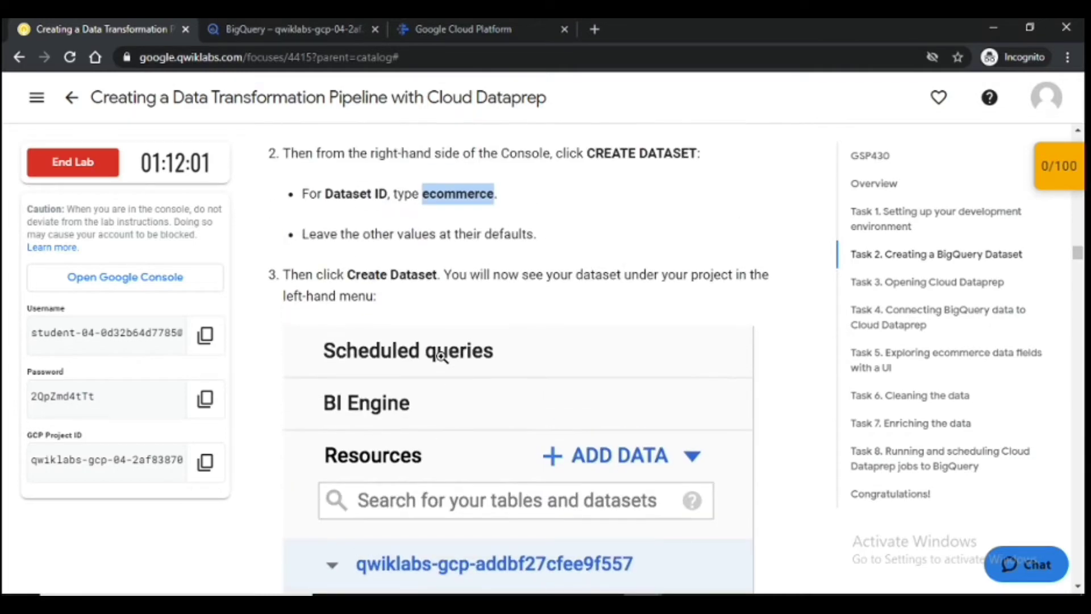
{"action": "scroll", "coordinate": [439, 357], "scroll_direction": "down", "scroll_amount": 7}
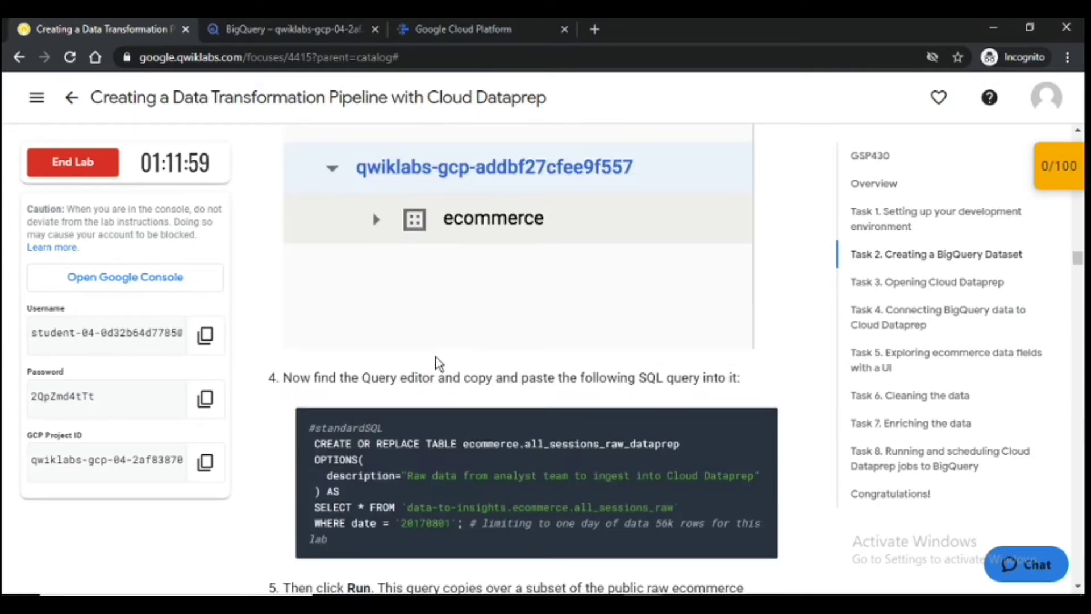
{"action": "scroll", "coordinate": [460, 404], "scroll_direction": "down", "scroll_amount": 1}
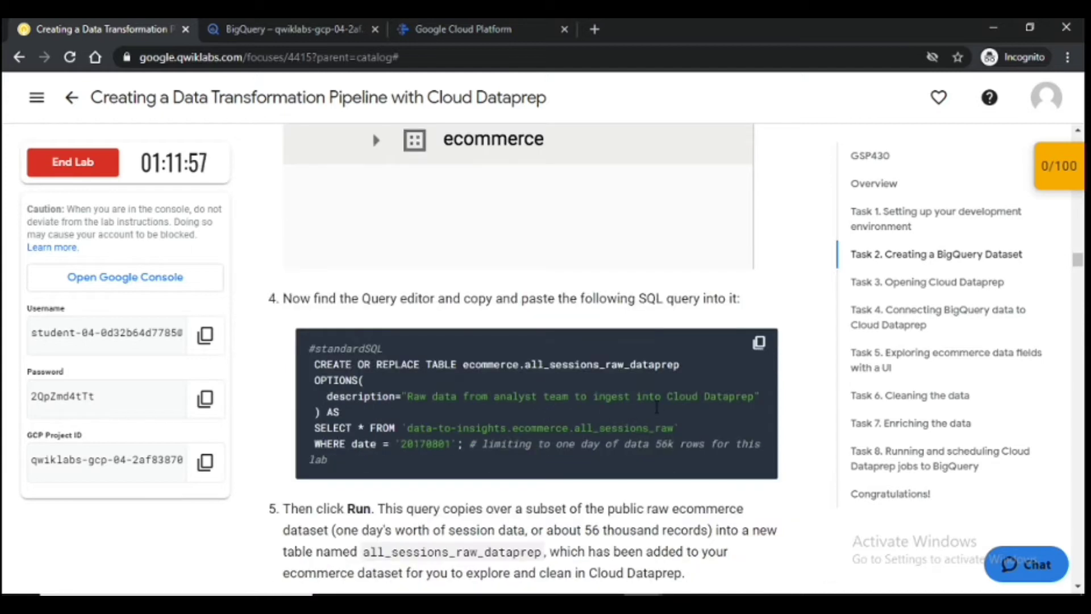
{"action": "left_click", "coordinate": [760, 344]}
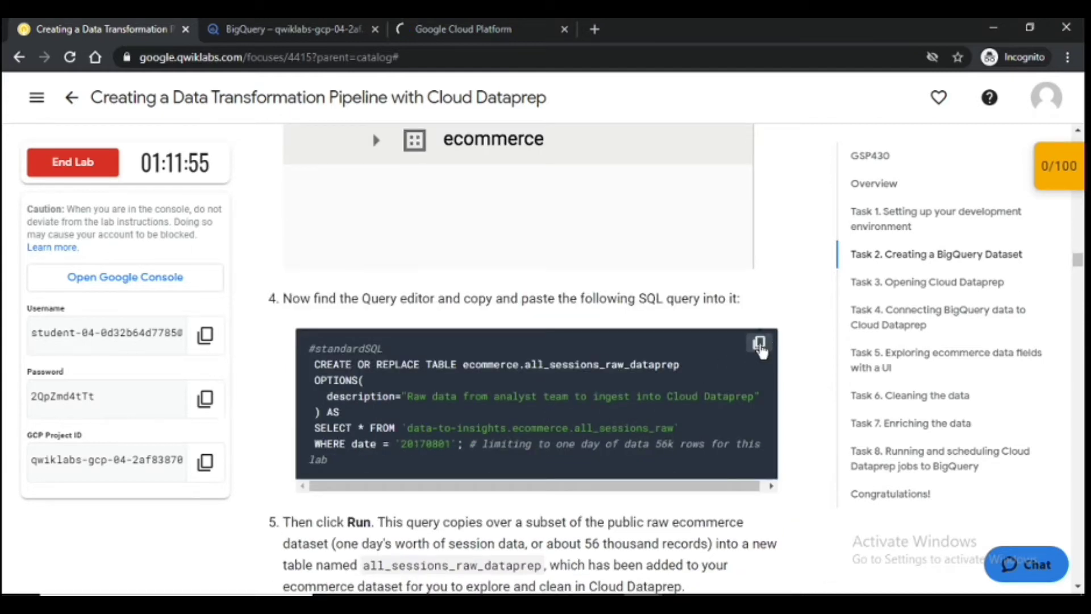
Step: Read the remaining query instructions, then paste the copied SQL into BigQuery's query editor and run it
{"action": "scroll", "coordinate": [625, 364], "scroll_direction": "down", "scroll_amount": 4}
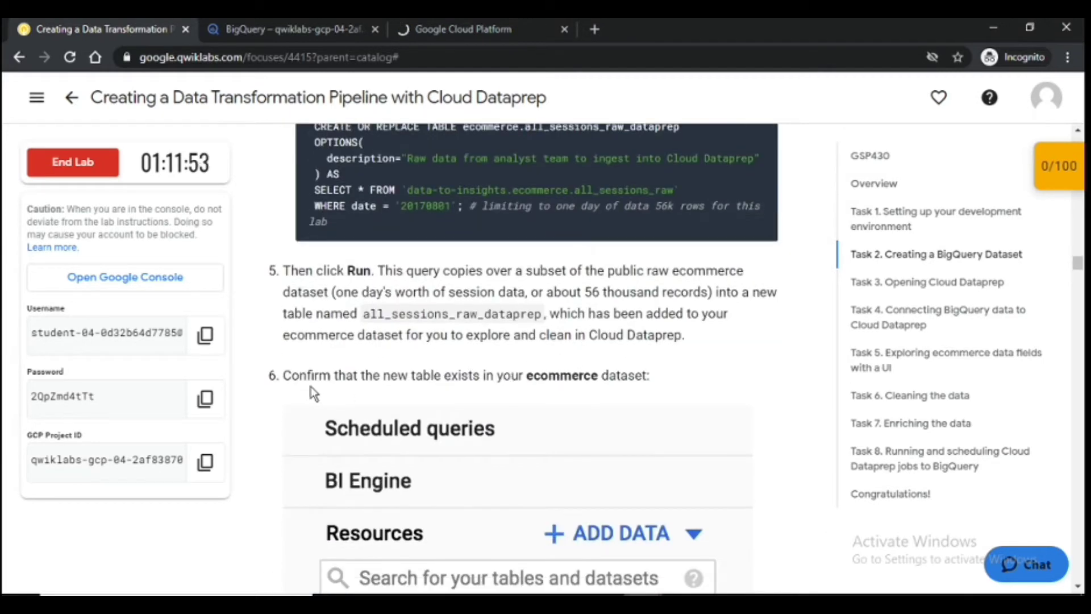
{"action": "scroll", "coordinate": [653, 398], "scroll_direction": "down", "scroll_amount": 2}
{"action": "scroll", "coordinate": [662, 394], "scroll_direction": "down", "scroll_amount": 3}
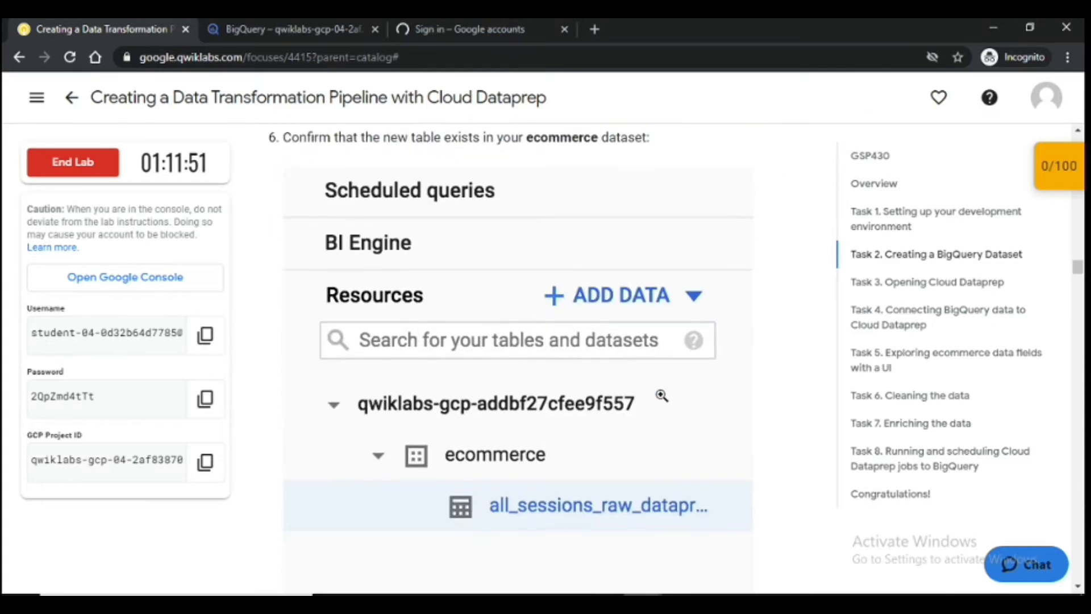
{"action": "left_click", "coordinate": [295, 29]}
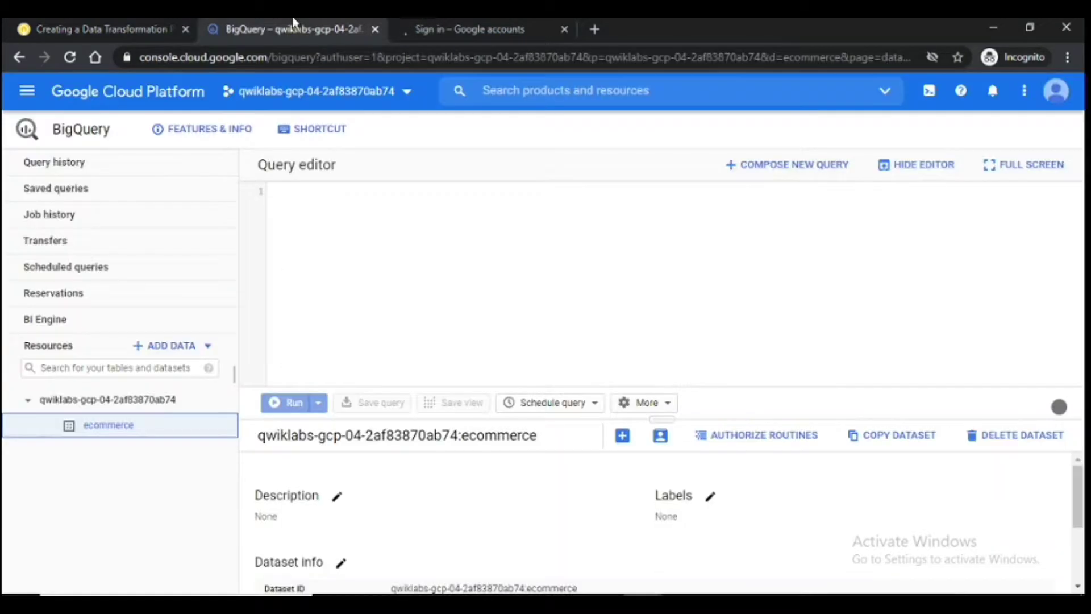
{"action": "left_click", "coordinate": [380, 222]}
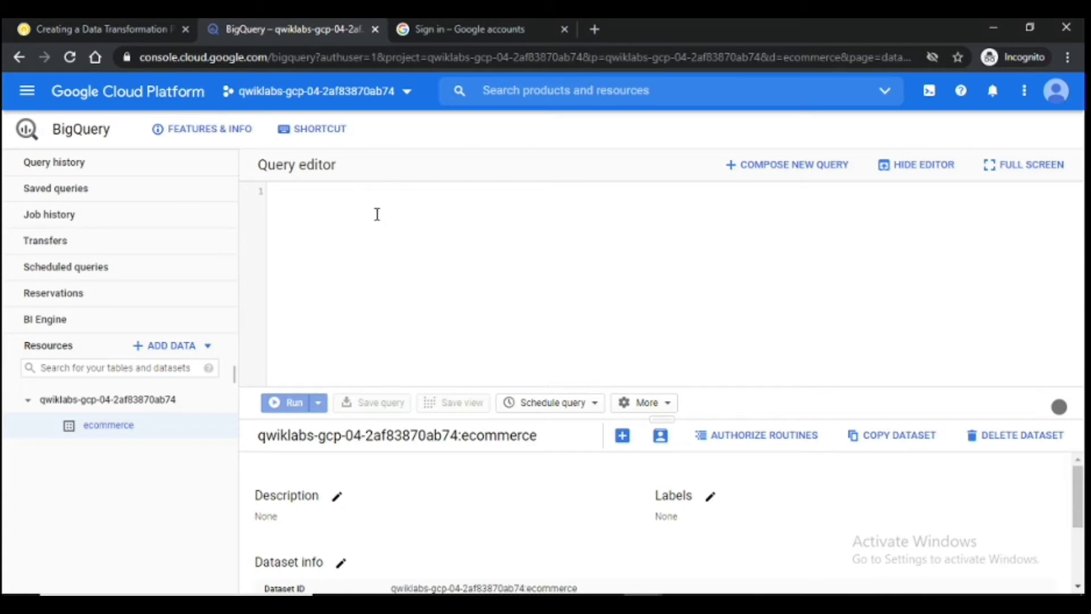
{"action": "key", "text": "ctrl+v"}
{"action": "left_click", "coordinate": [292, 403]}
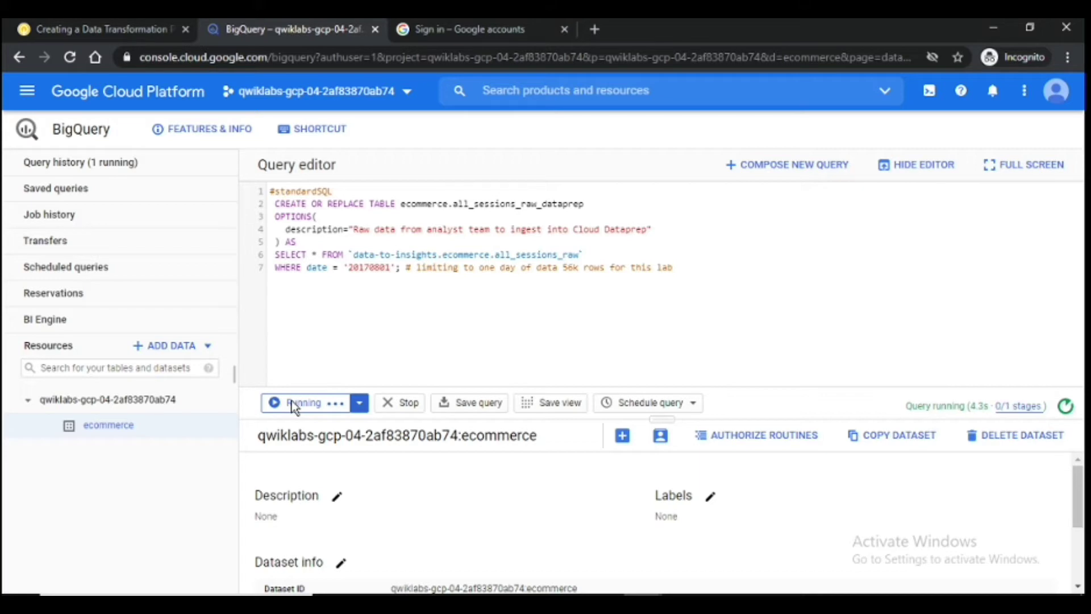
Step: Sign in to Cloud Dataprep by Trifacta with the lab student account and allow it access to the Google Account
{"action": "left_click", "coordinate": [465, 28]}
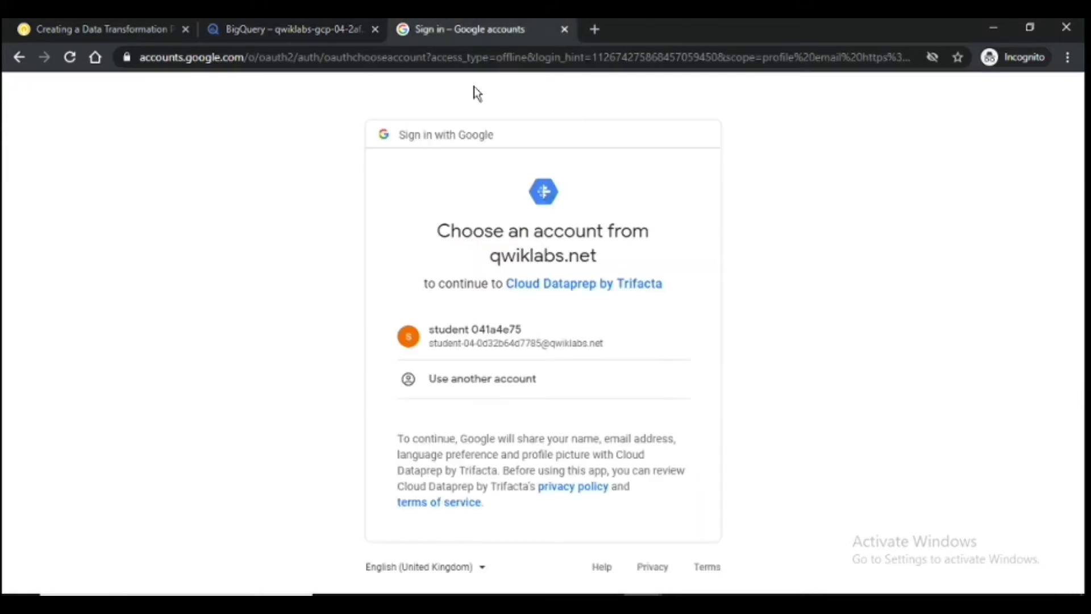
{"action": "left_click", "coordinate": [570, 344]}
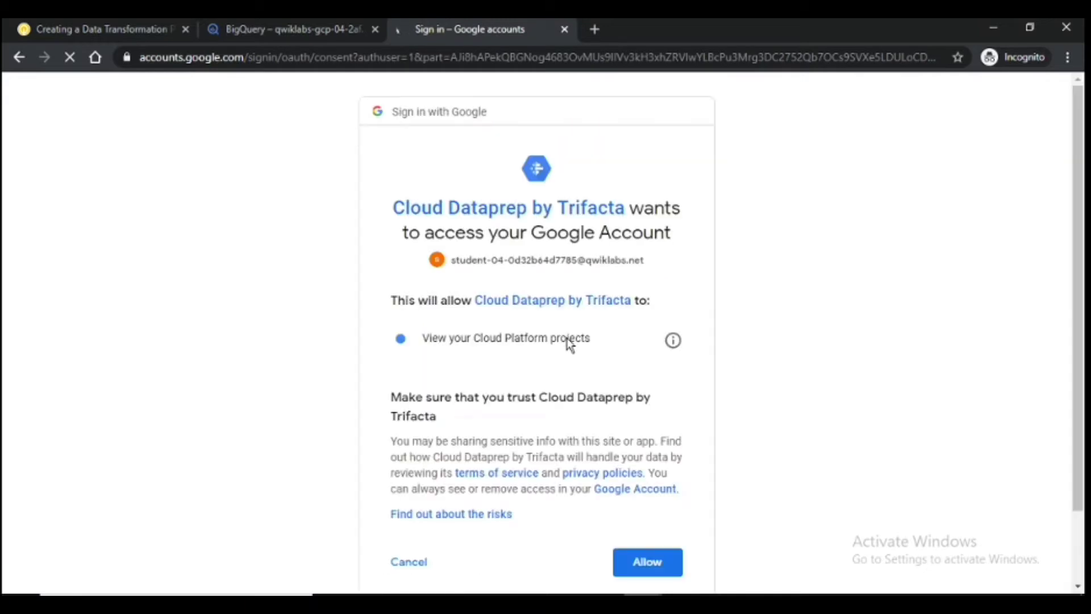
{"action": "left_click", "coordinate": [674, 570]}
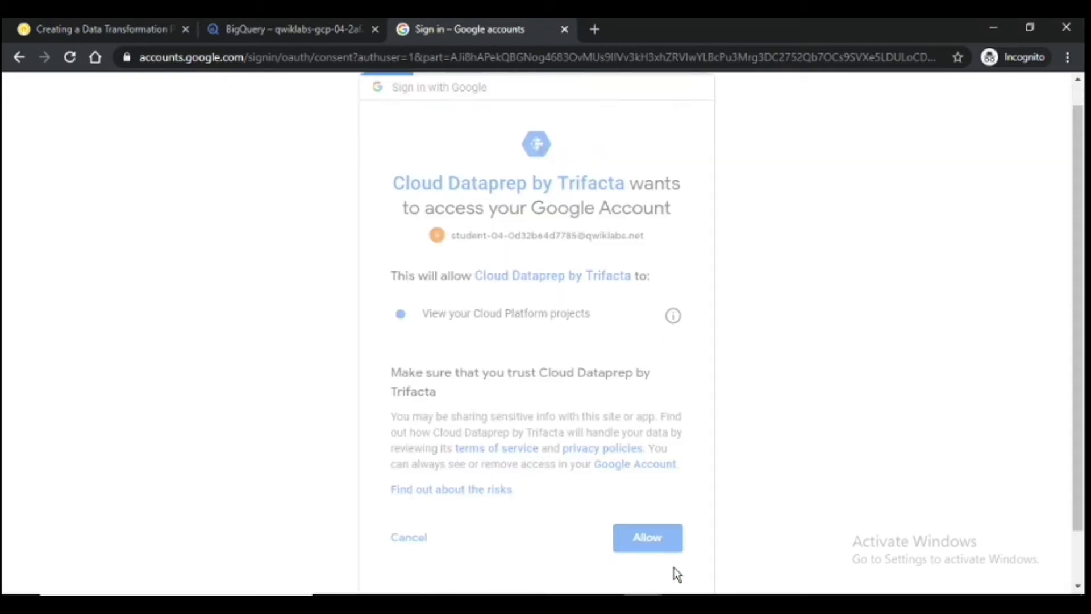
Step: Open the all_sessions_raw_dataprep table in BigQuery, enlarge its details area and preview the table's data
{"action": "left_click", "coordinate": [303, 23]}
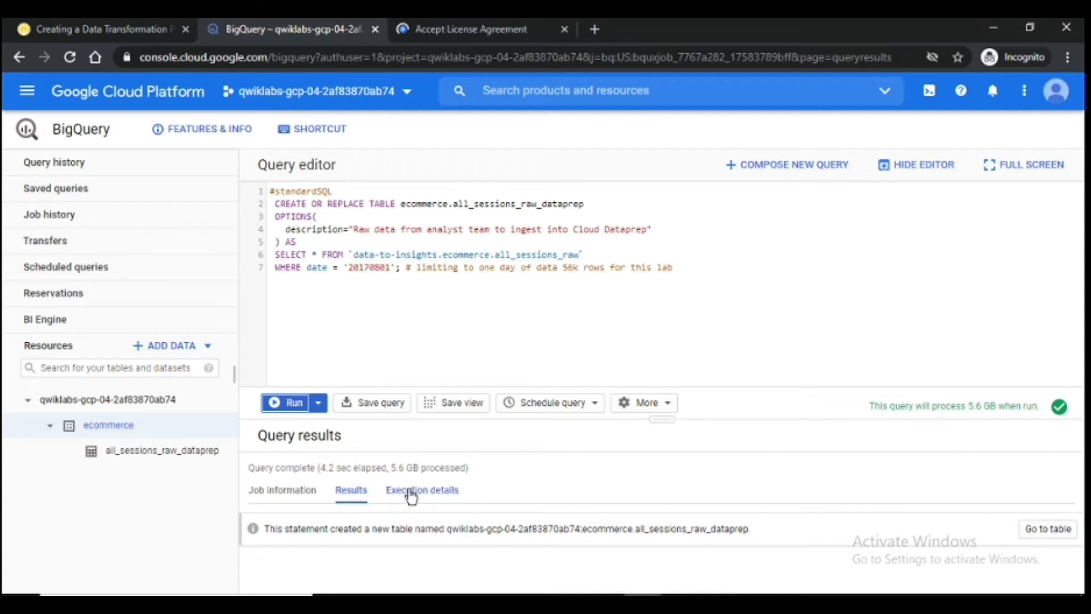
{"action": "left_click", "coordinate": [147, 453]}
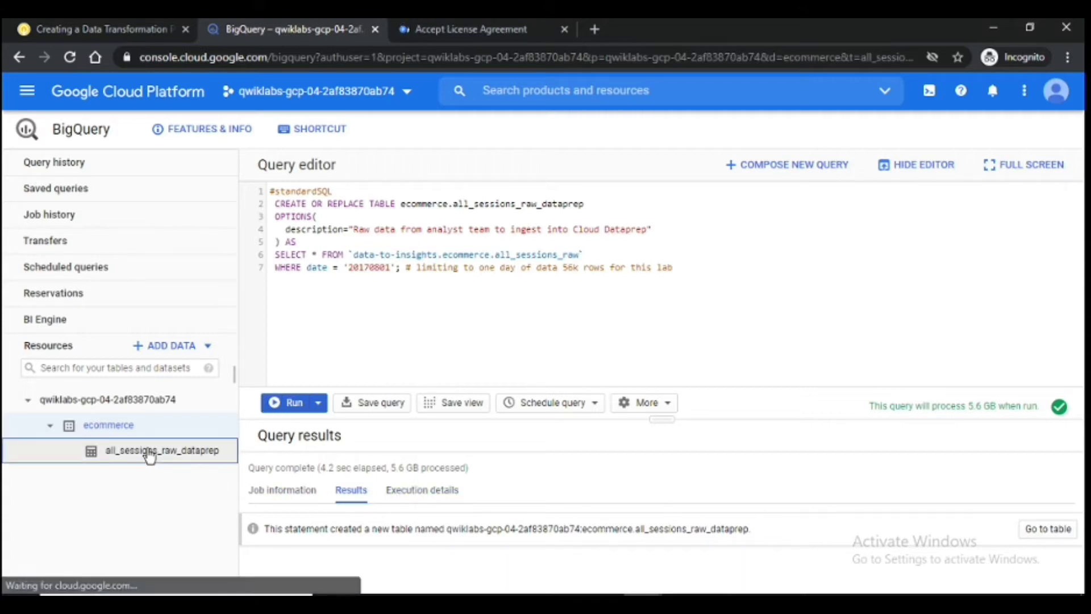
{"action": "double_click", "coordinate": [149, 455]}
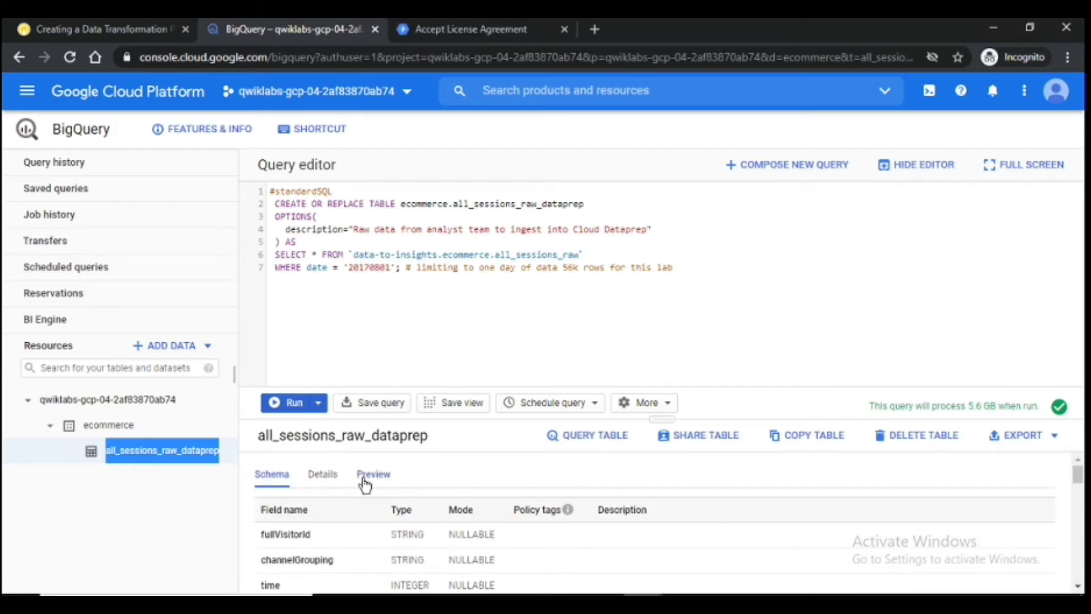
{"action": "left_click_drag", "start_coordinate": [661, 418], "coordinate": [681, 322]}
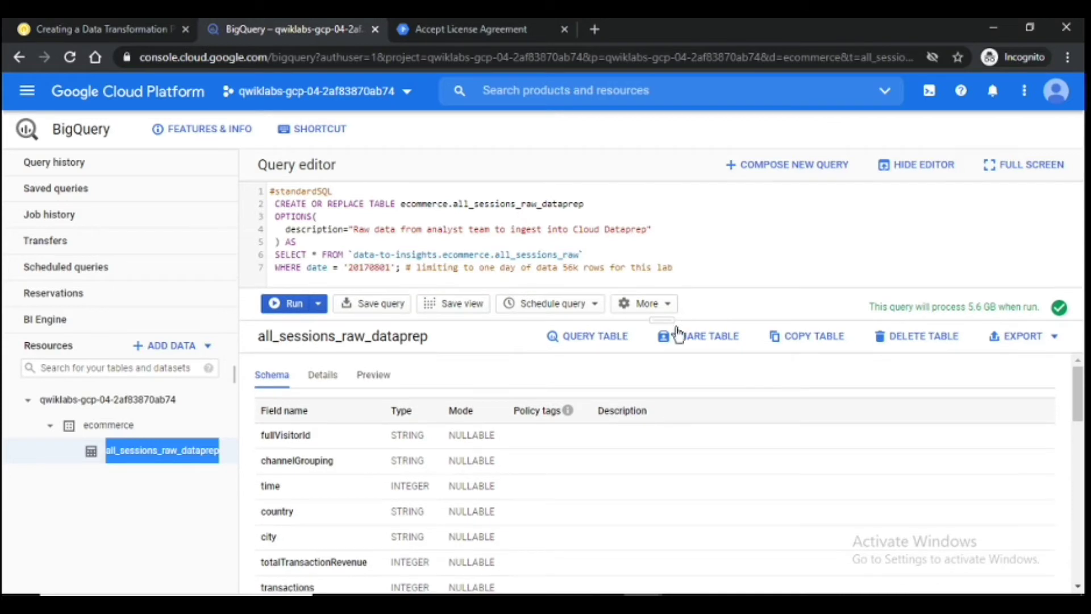
{"action": "left_click", "coordinate": [366, 377]}
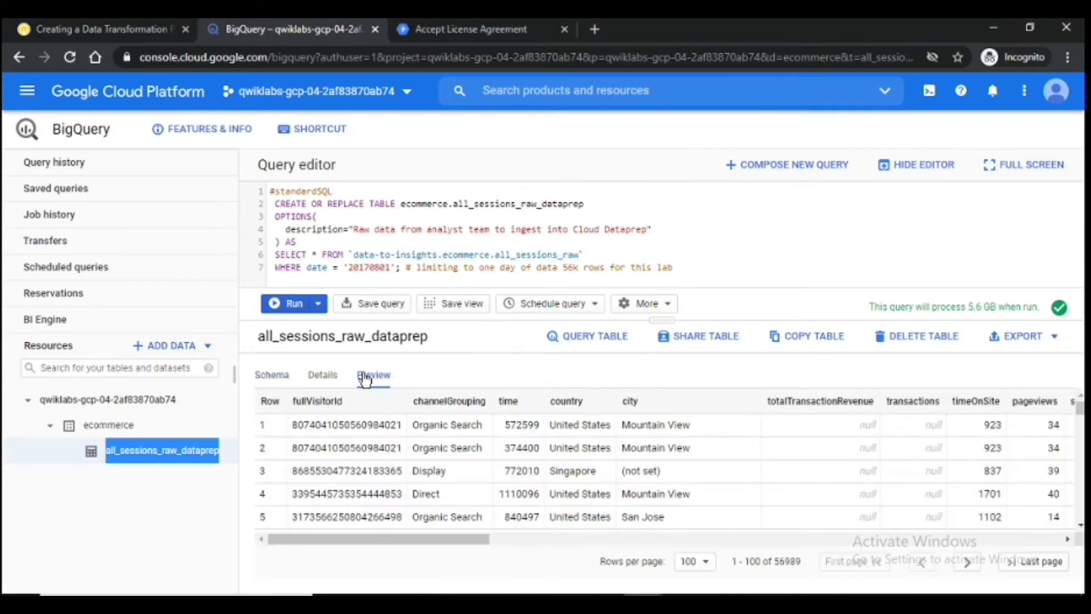
{"action": "left_click_drag", "start_coordinate": [460, 543], "coordinate": [251, 541]}
Step: Read the lab's Task 3 instructions, then agree to the Trifacta Terms of Service in Cloud Dataprep and accept them
{"action": "left_click", "coordinate": [121, 27]}
{"action": "scroll", "coordinate": [619, 292], "scroll_direction": "down", "scroll_amount": 4}
{"action": "scroll", "coordinate": [618, 292], "scroll_direction": "down", "scroll_amount": 4}
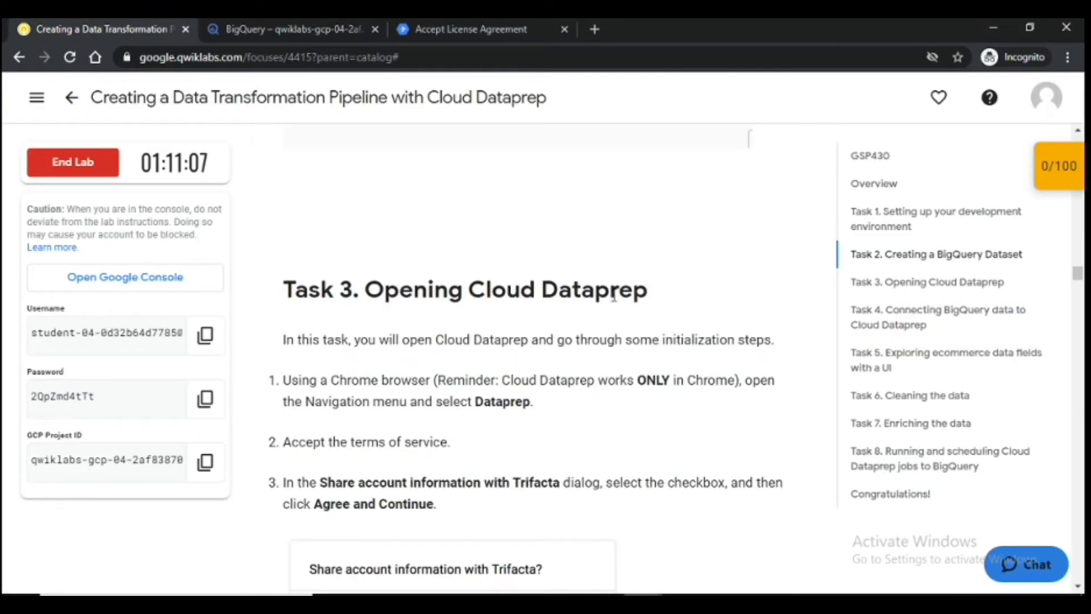
{"action": "scroll", "coordinate": [607, 305], "scroll_direction": "down", "scroll_amount": 7}
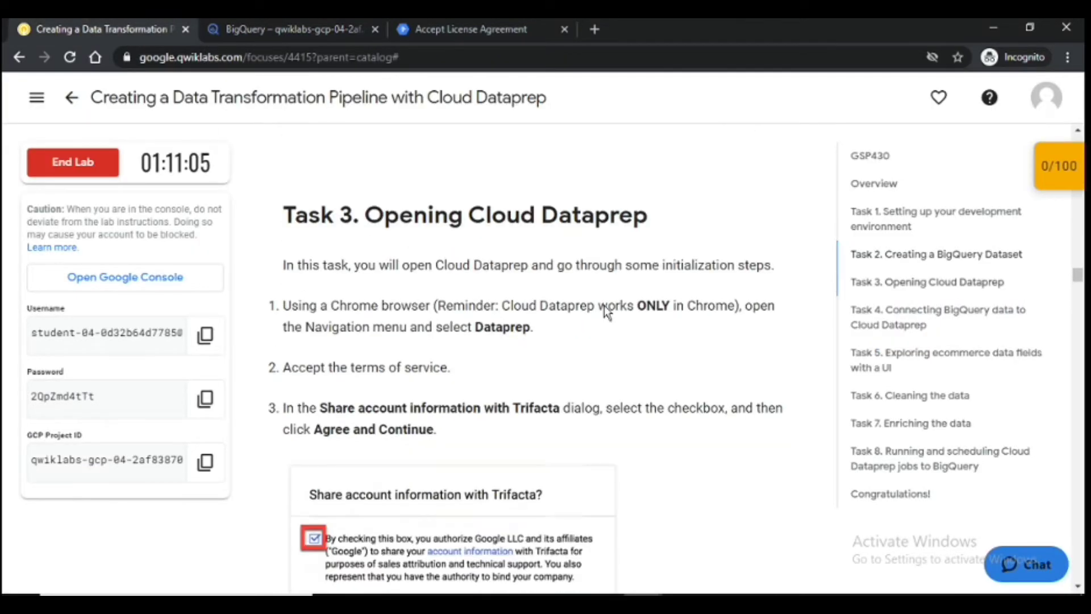
{"action": "scroll", "coordinate": [607, 313], "scroll_direction": "down", "scroll_amount": 4}
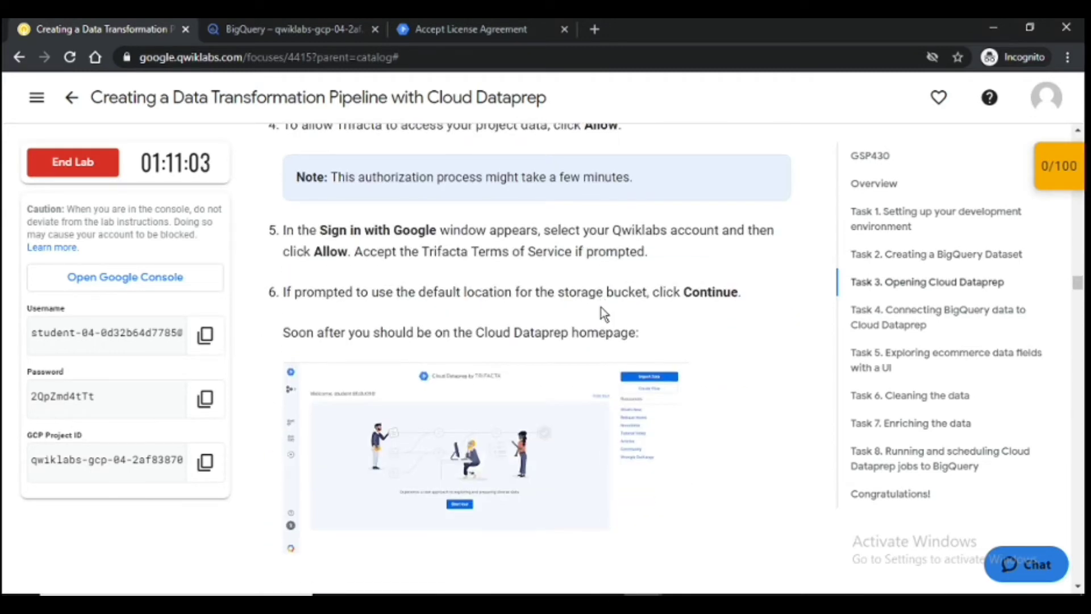
{"action": "left_click", "coordinate": [476, 28]}
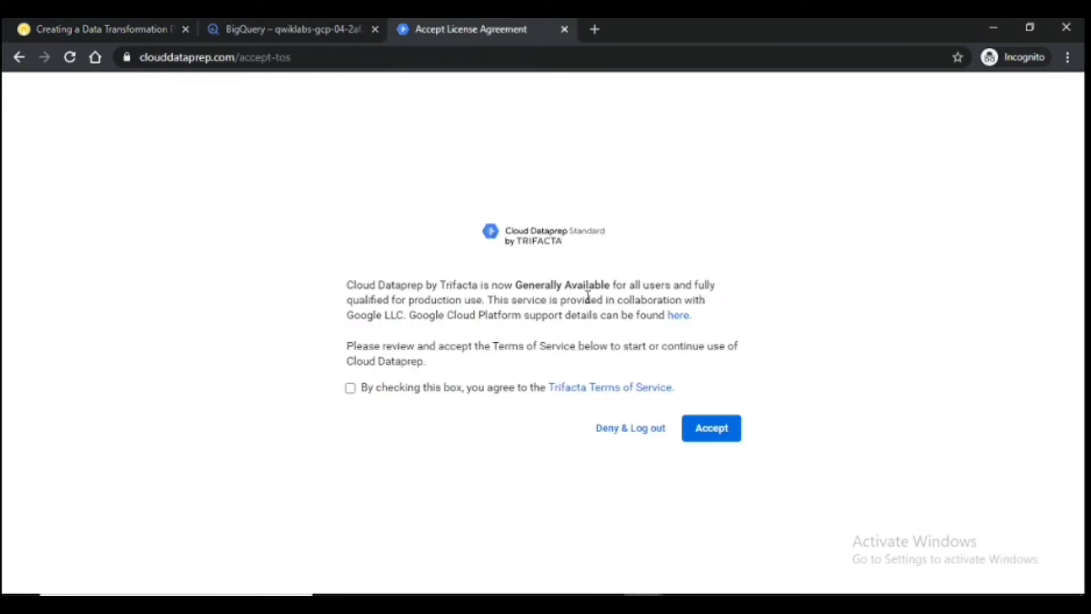
{"action": "left_click", "coordinate": [351, 391]}
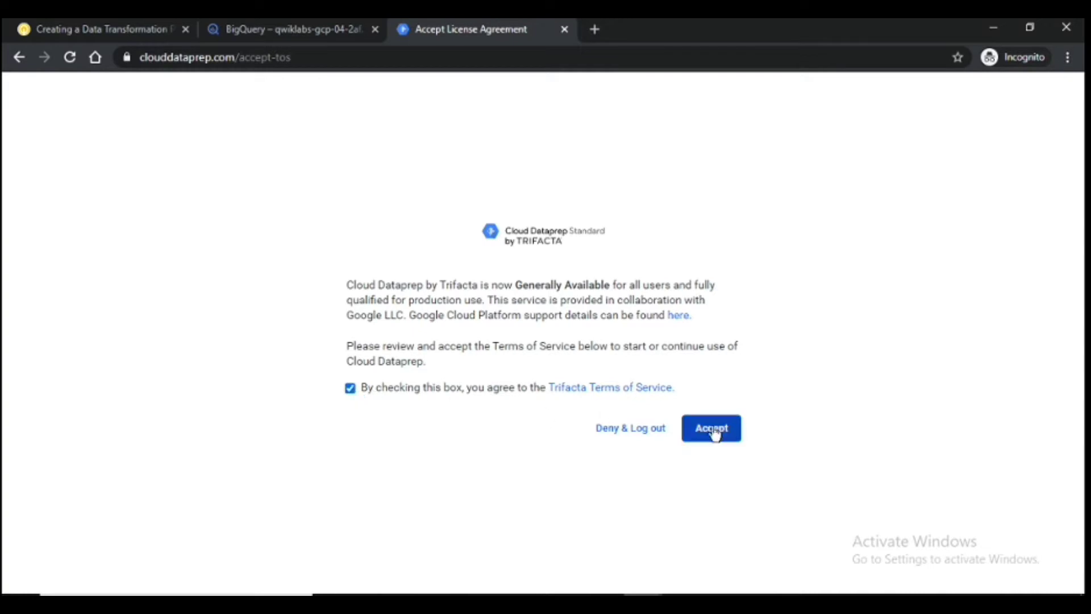
{"action": "left_click", "coordinate": [717, 433]}
Step: Review the lab's Task 3 instructions on the default storage location and the start of Task 4 on creating a flow
{"action": "left_click", "coordinate": [54, 23]}
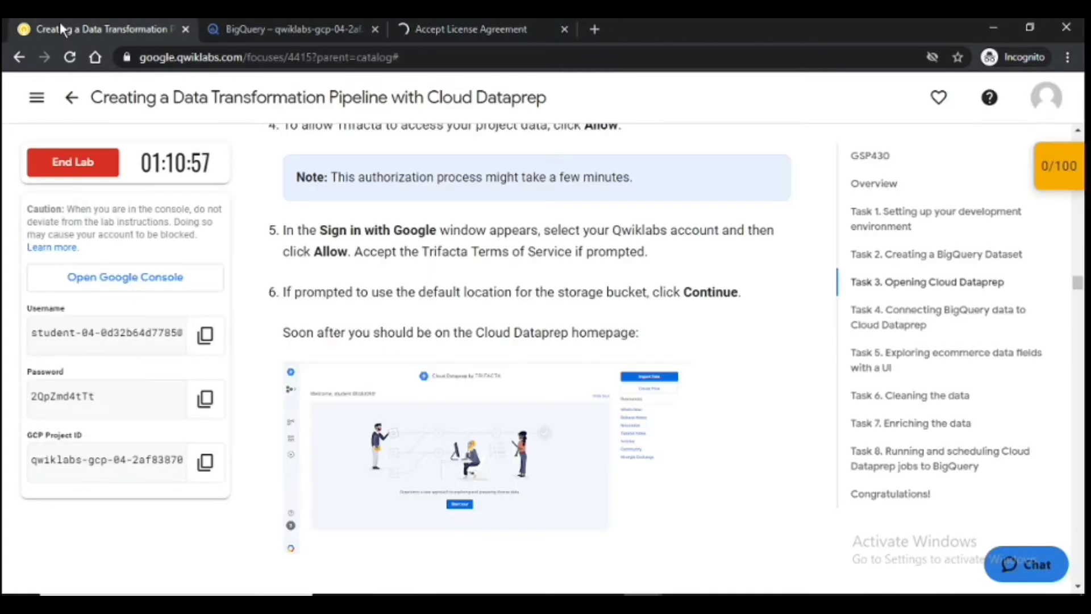
{"action": "scroll", "coordinate": [554, 264], "scroll_direction": "up", "scroll_amount": 10}
{"action": "scroll", "coordinate": [554, 264], "scroll_direction": "up", "scroll_amount": 6}
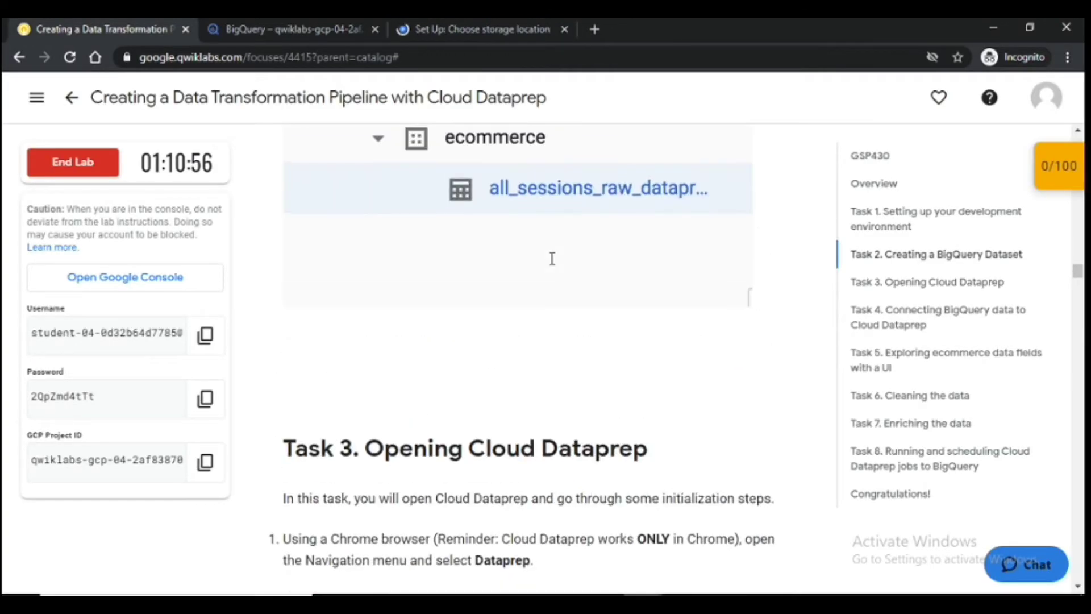
{"action": "scroll", "coordinate": [550, 259], "scroll_direction": "down", "scroll_amount": 8}
{"action": "scroll", "coordinate": [550, 259], "scroll_direction": "down", "scroll_amount": 6}
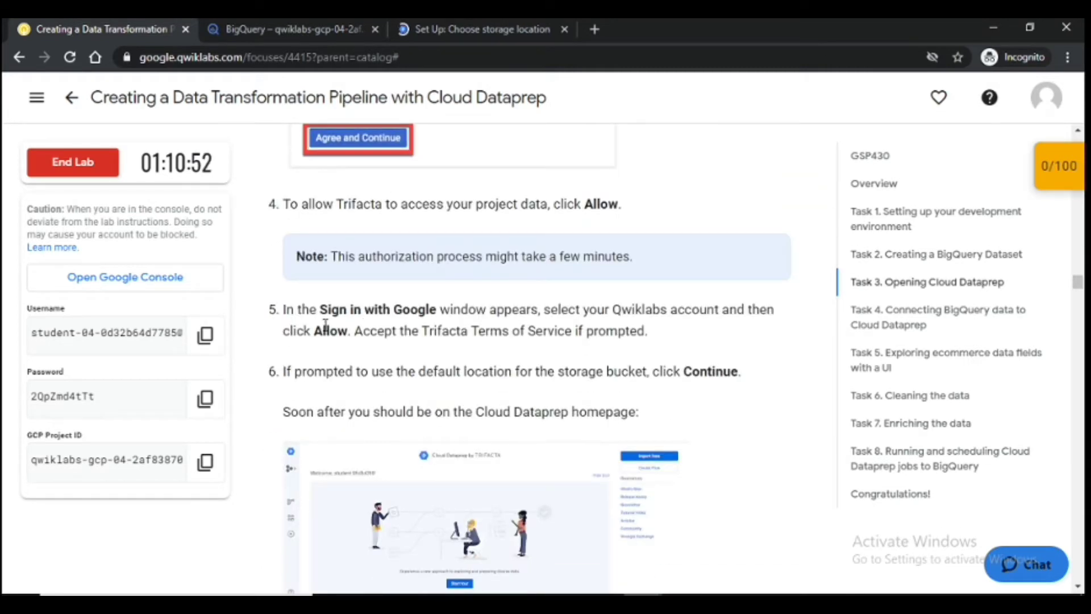
{"action": "scroll", "coordinate": [752, 341], "scroll_direction": "down", "scroll_amount": 4}
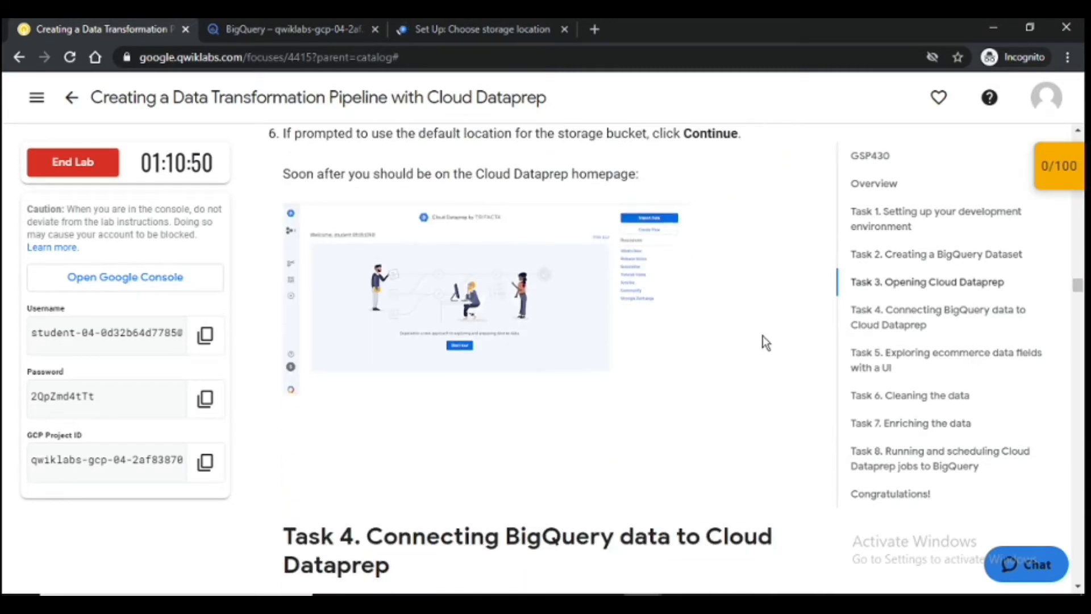
{"action": "scroll", "coordinate": [731, 335], "scroll_direction": "up", "scroll_amount": 3}
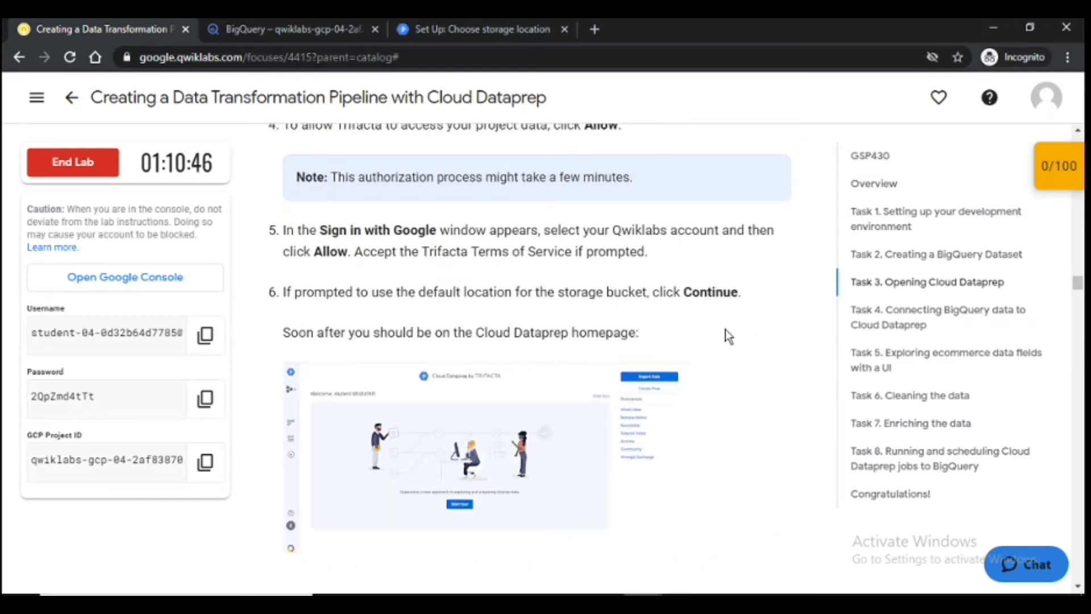
{"action": "scroll", "coordinate": [726, 338], "scroll_direction": "down", "scroll_amount": 4}
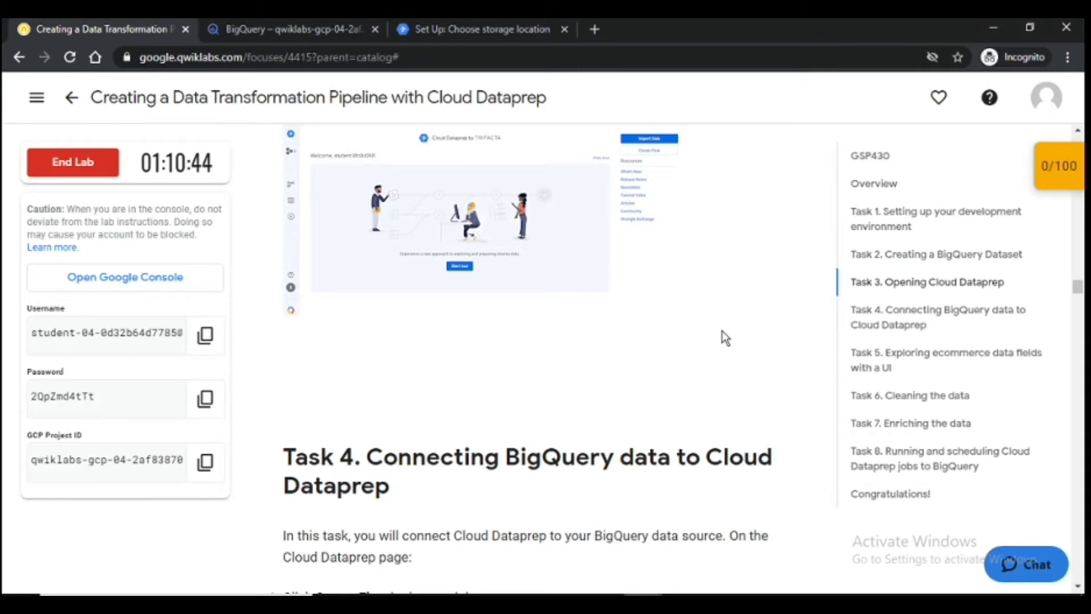
{"action": "scroll", "coordinate": [725, 337], "scroll_direction": "up", "scroll_amount": 3}
{"action": "scroll", "coordinate": [594, 244], "scroll_direction": "down", "scroll_amount": 8}
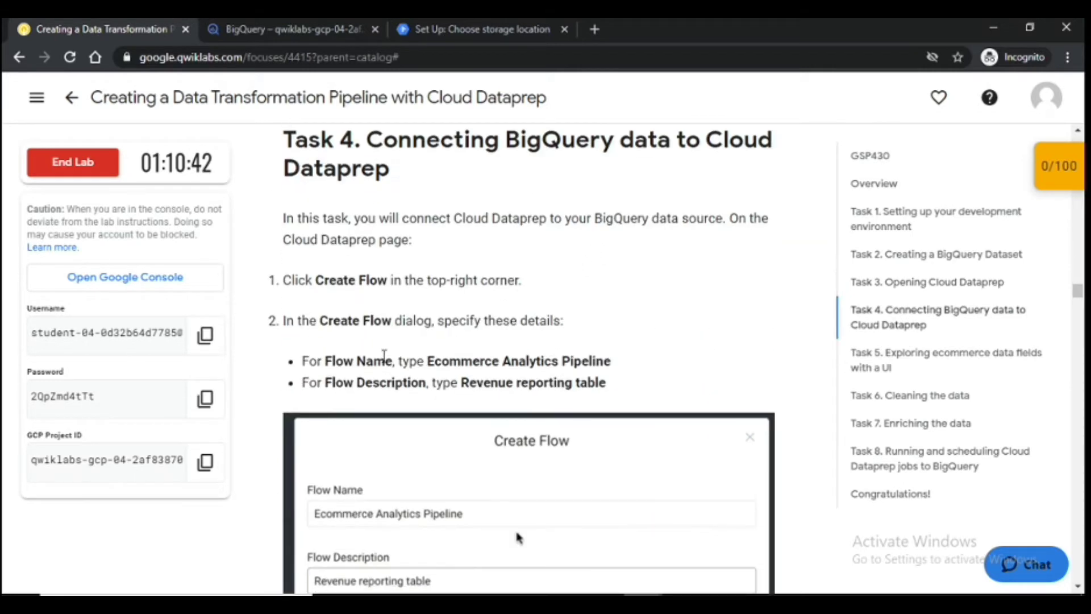
Step: Complete Cloud Dataprep's first-time setup with the default storage location
{"action": "key", "text": "ctrl+3"}
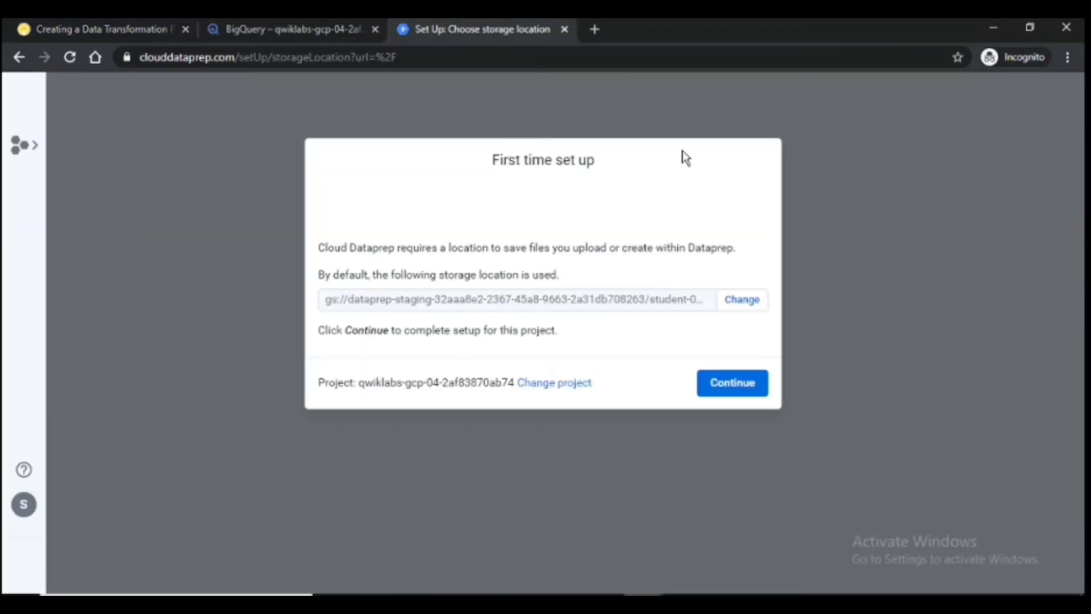
{"action": "left_click", "coordinate": [737, 393]}
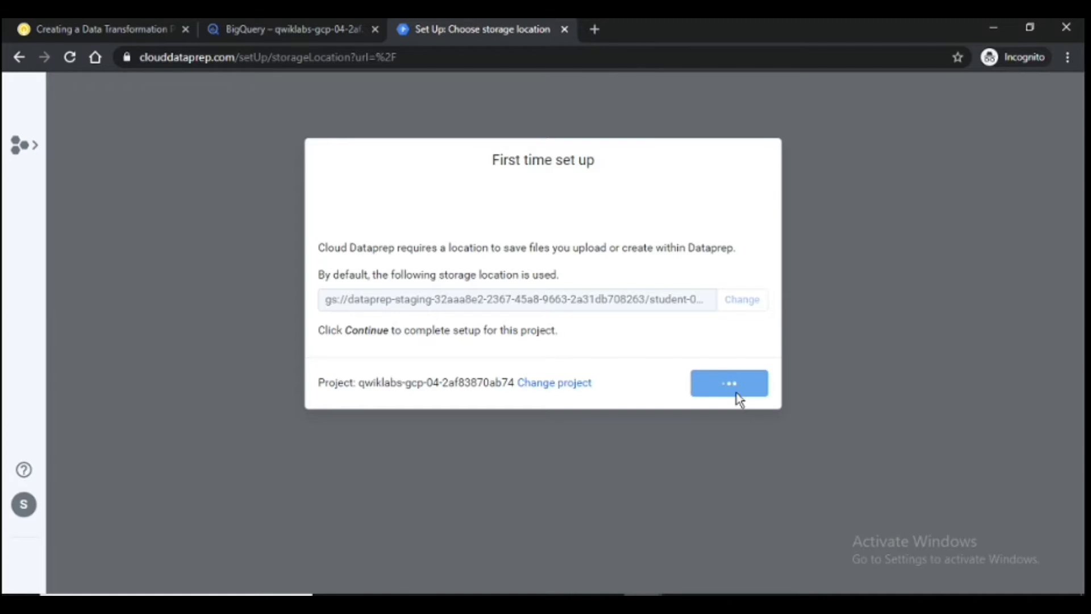
{"action": "left_click", "coordinate": [288, 28]}
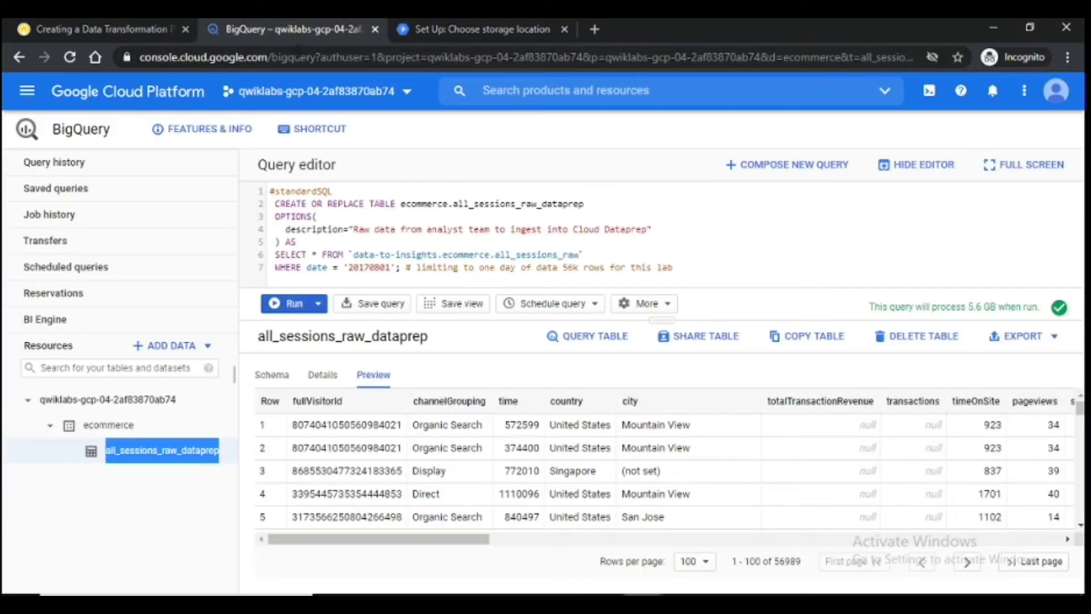
Step: Copy the flow name from the lab's Task 4 and start a new Dataprep flow named Ecommerce Analytics Pipeline
{"action": "left_click", "coordinate": [104, 28]}
{"action": "scroll", "coordinate": [616, 312], "scroll_direction": "down", "scroll_amount": 2}
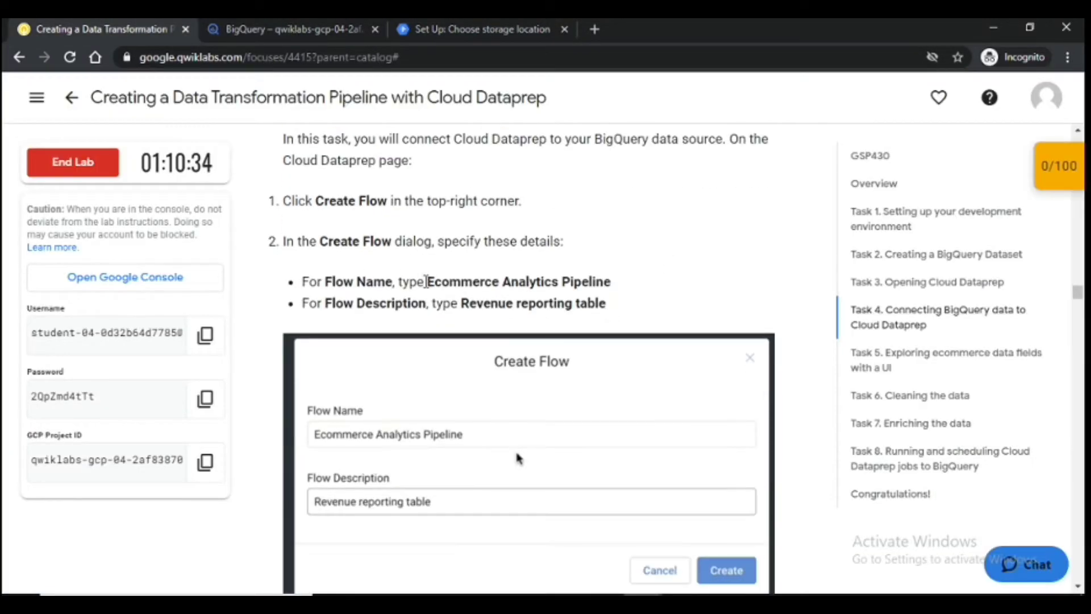
{"action": "left_click_drag", "start_coordinate": [430, 282], "coordinate": [611, 282]}
{"action": "key", "text": "ctrl+c"}
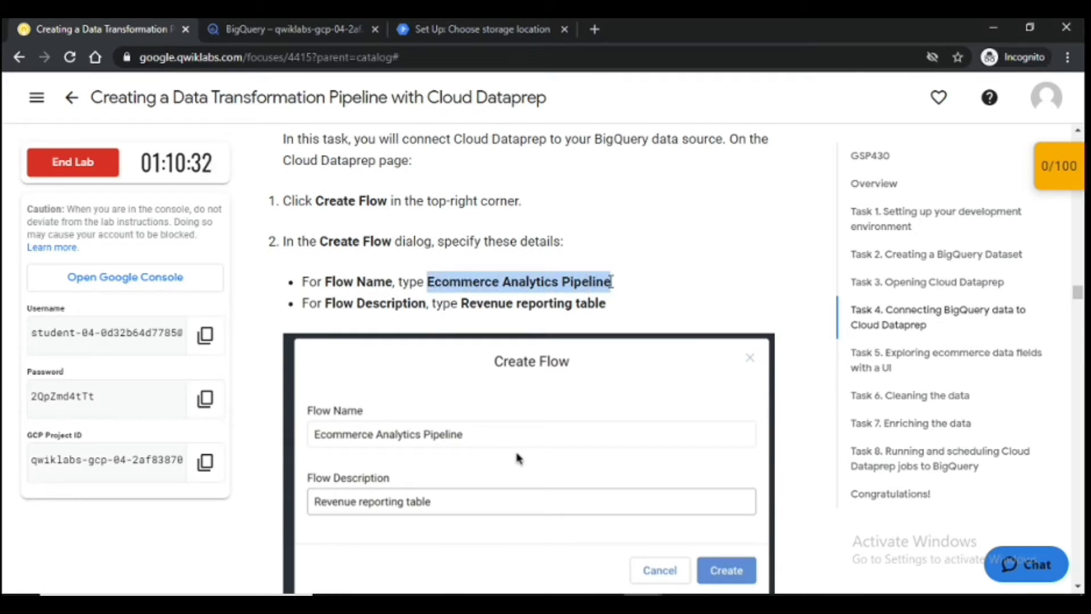
{"action": "left_click", "coordinate": [489, 28]}
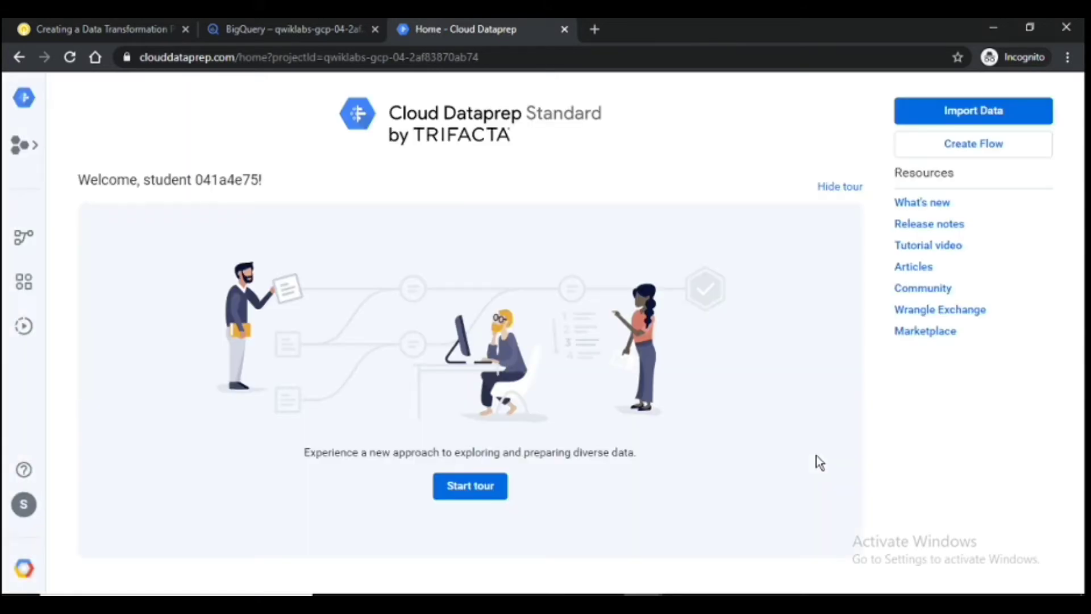
{"action": "left_click", "coordinate": [996, 149]}
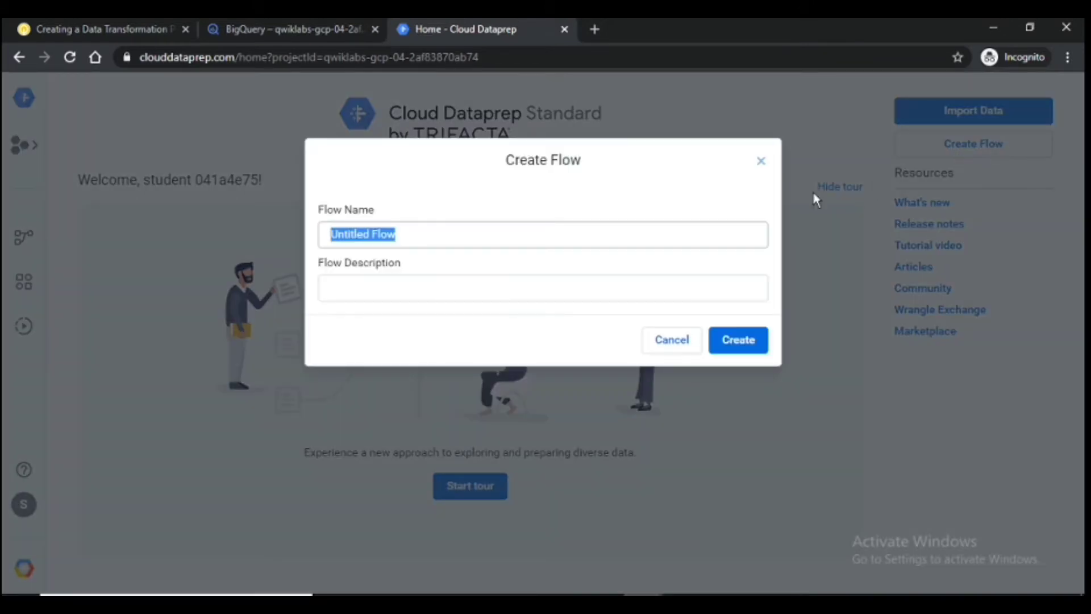
{"action": "key", "text": "ctrl+v"}
Step: Dismiss the Trifacta feature announcement and enter the flow description from the lab, Revenue reporting table
{"action": "left_click", "coordinate": [114, 20]}
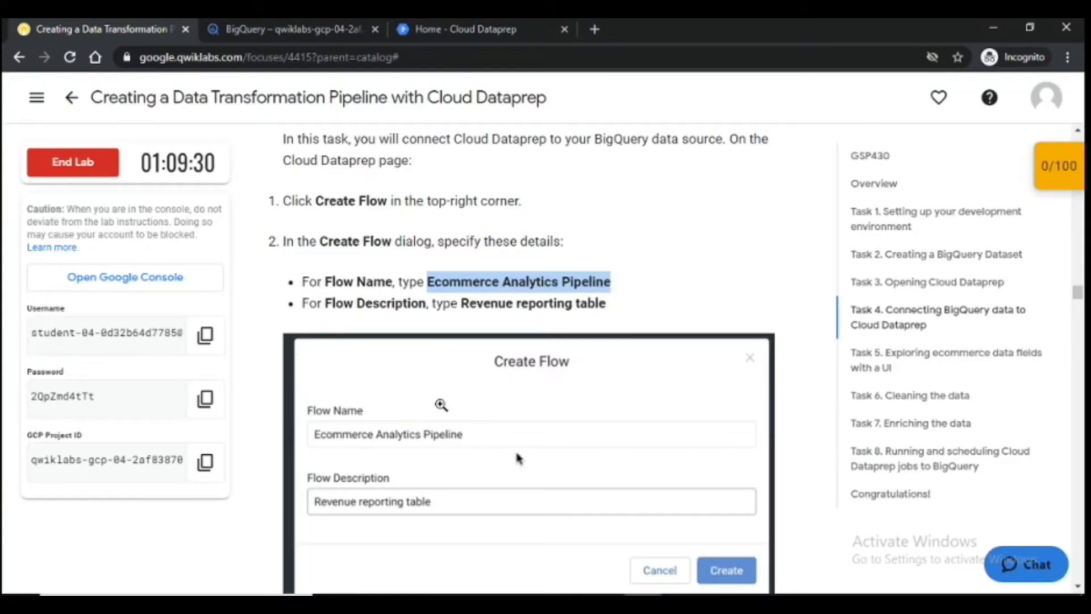
{"action": "left_click_drag", "start_coordinate": [462, 304], "coordinate": [602, 312]}
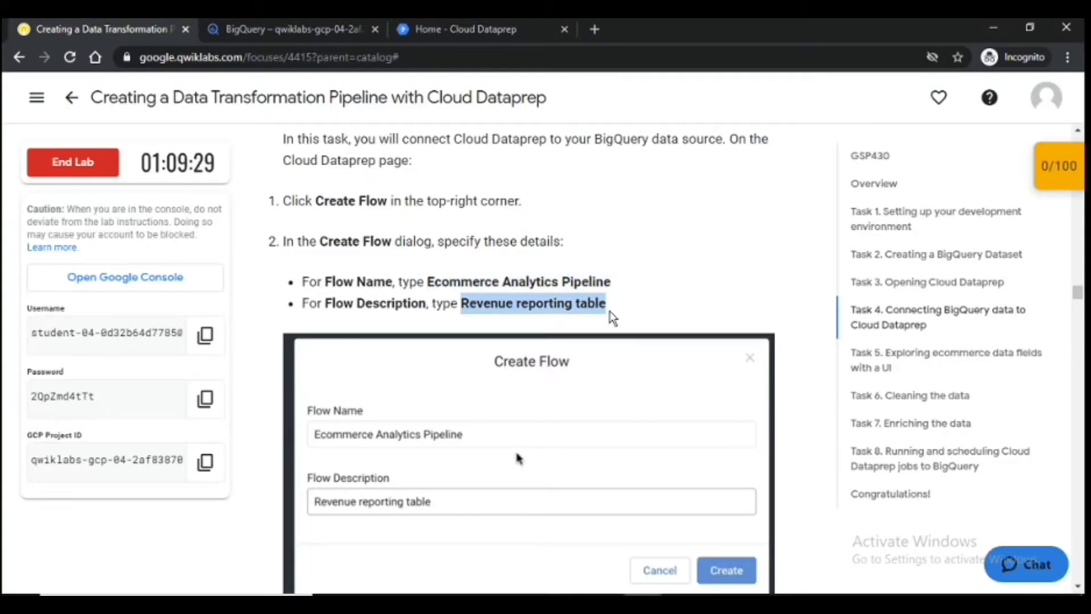
{"action": "left_click", "coordinate": [477, 25]}
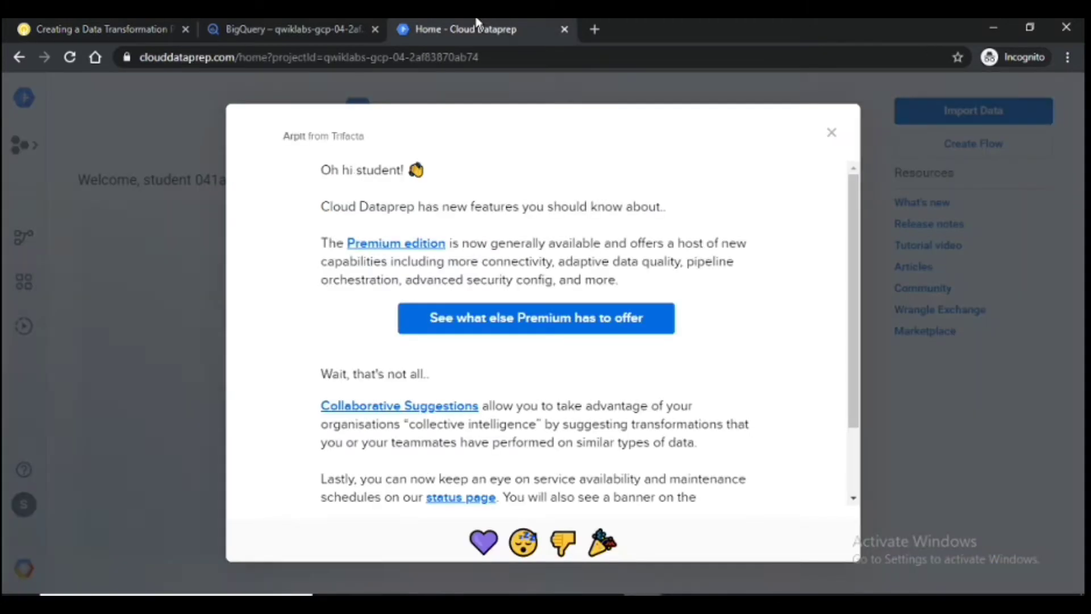
{"action": "left_click", "coordinate": [833, 134]}
{"action": "left_click", "coordinate": [333, 234]}
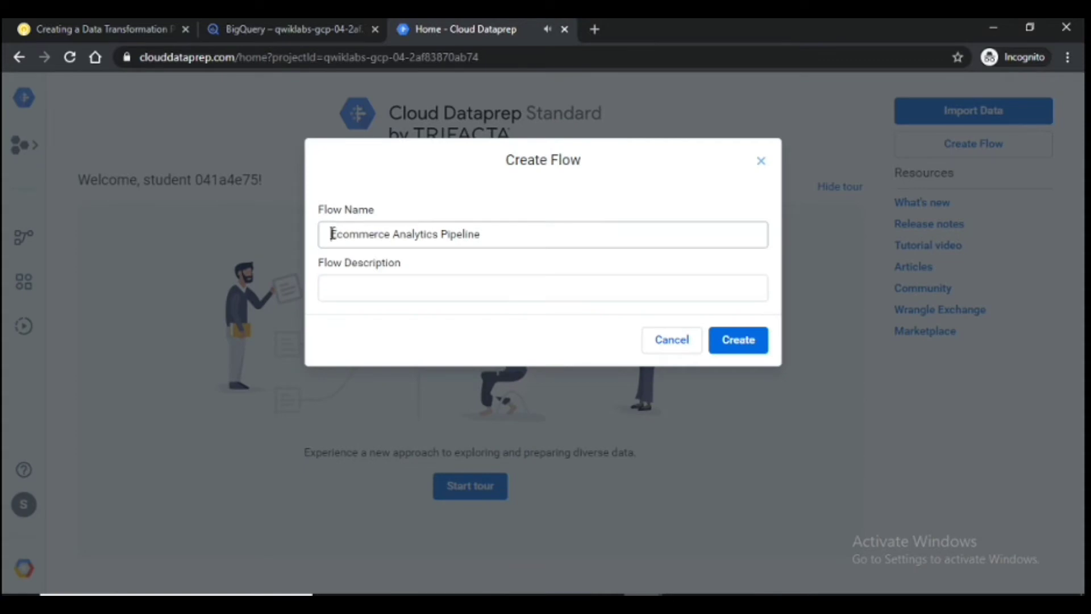
{"action": "left_click", "coordinate": [360, 290]}
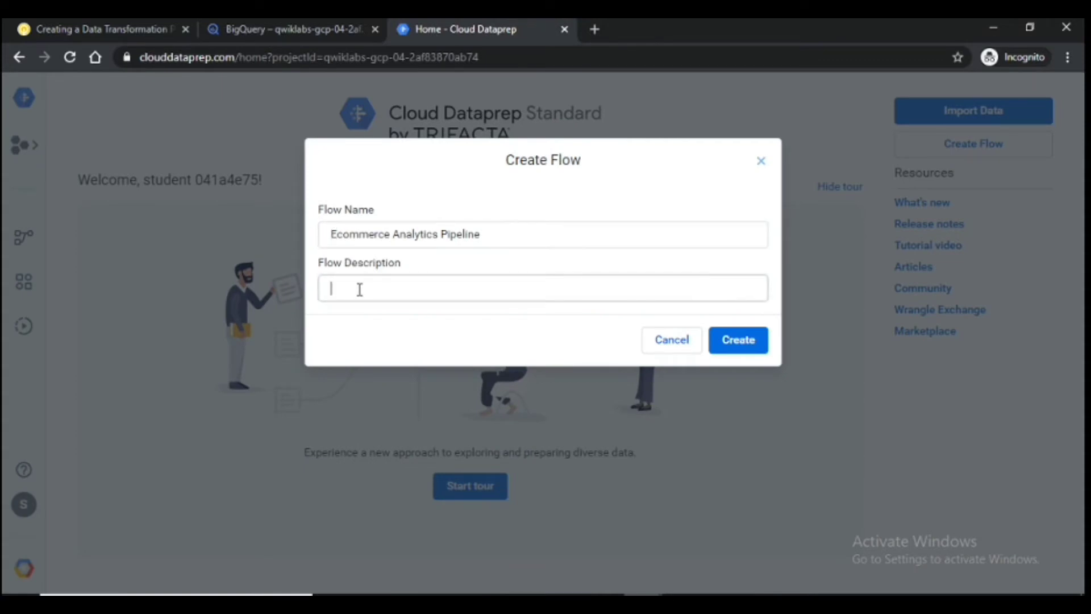
{"action": "type", "text": "Revenue reporting table"}
Step: Check the next lab instruction and create the Ecommerce Analytics Pipeline flow
{"action": "left_click", "coordinate": [69, 29]}
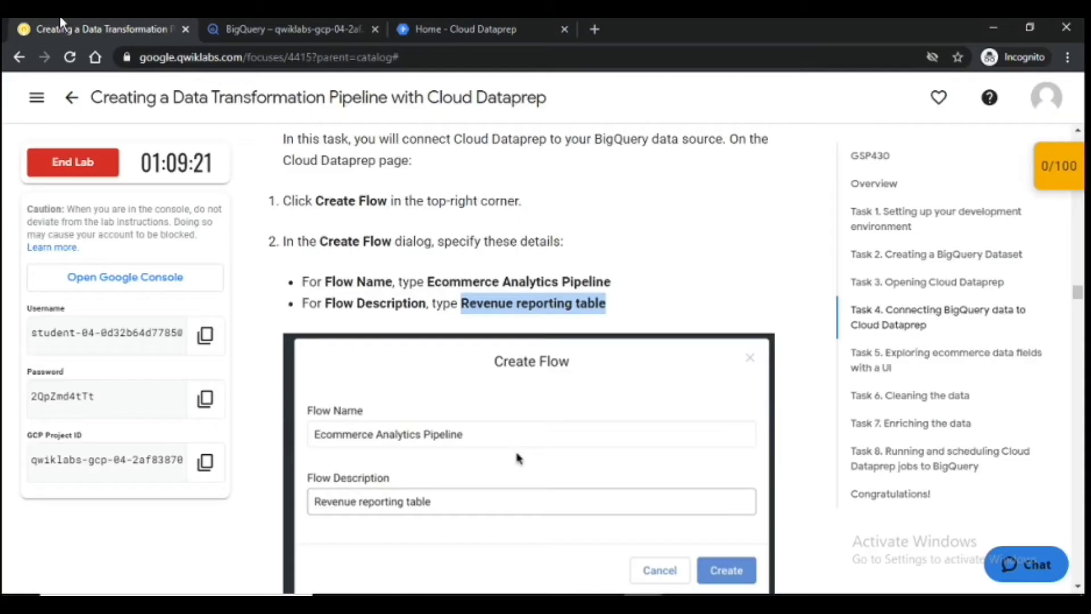
{"action": "scroll", "coordinate": [480, 307], "scroll_direction": "down", "scroll_amount": 4}
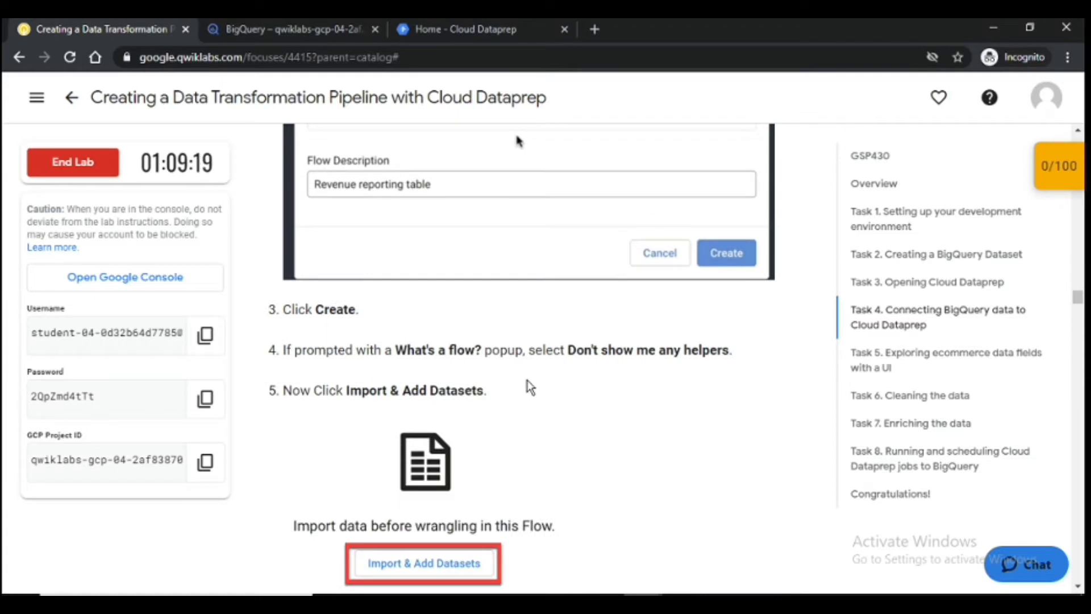
{"action": "left_click", "coordinate": [442, 28]}
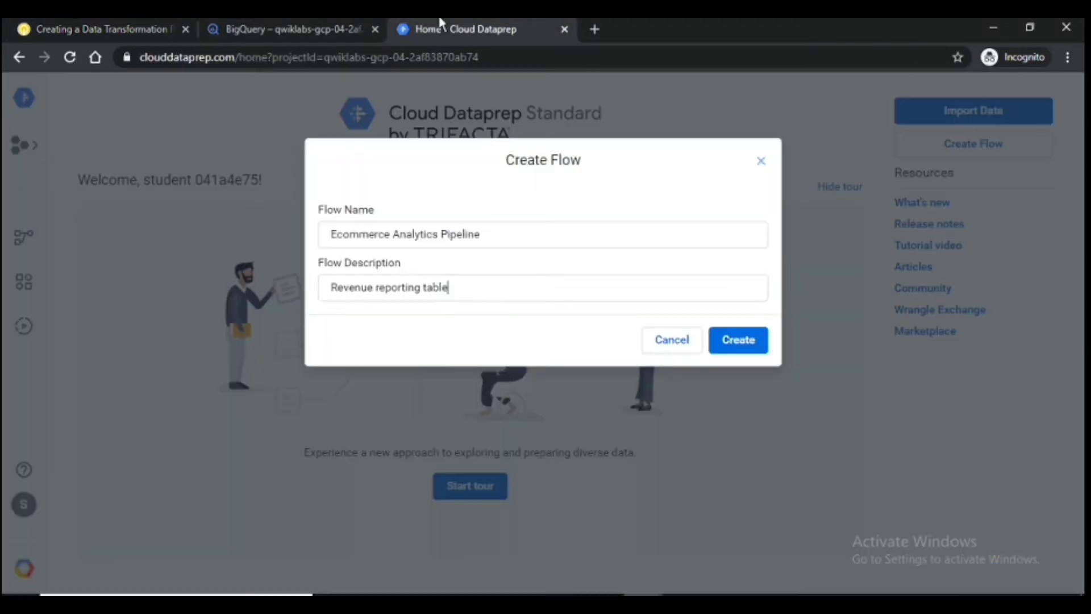
{"action": "left_click", "coordinate": [751, 343]}
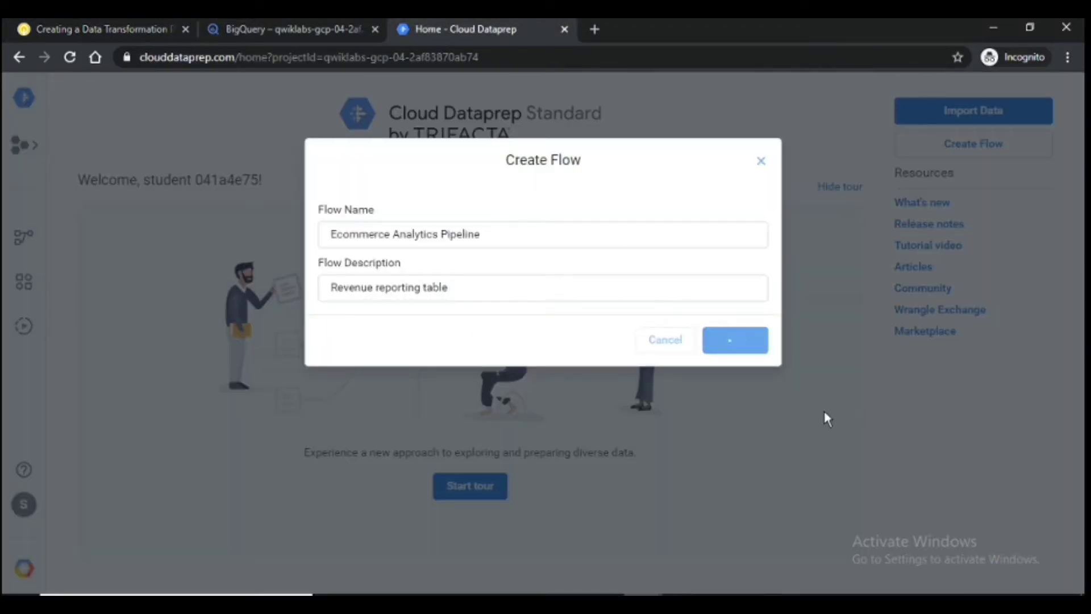
Step: Read the lab's dataset import instructions, then turn off the helpers in the new flow
{"action": "left_click", "coordinate": [44, 23]}
{"action": "scroll", "coordinate": [490, 312], "scroll_direction": "down", "scroll_amount": 5}
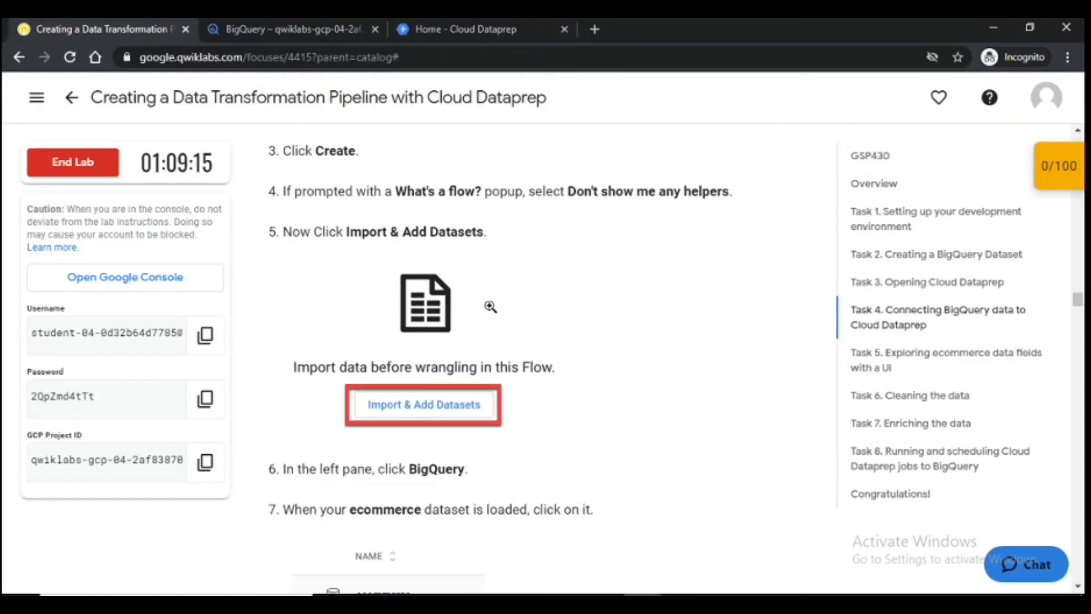
{"action": "scroll", "coordinate": [492, 315], "scroll_direction": "down", "scroll_amount": 1}
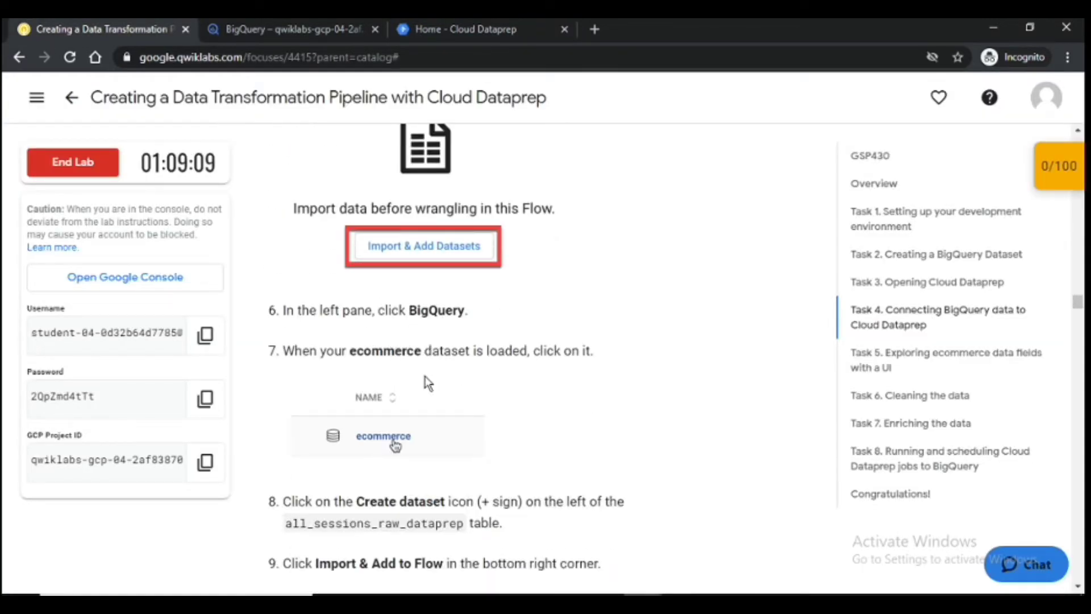
{"action": "left_click", "coordinate": [481, 29]}
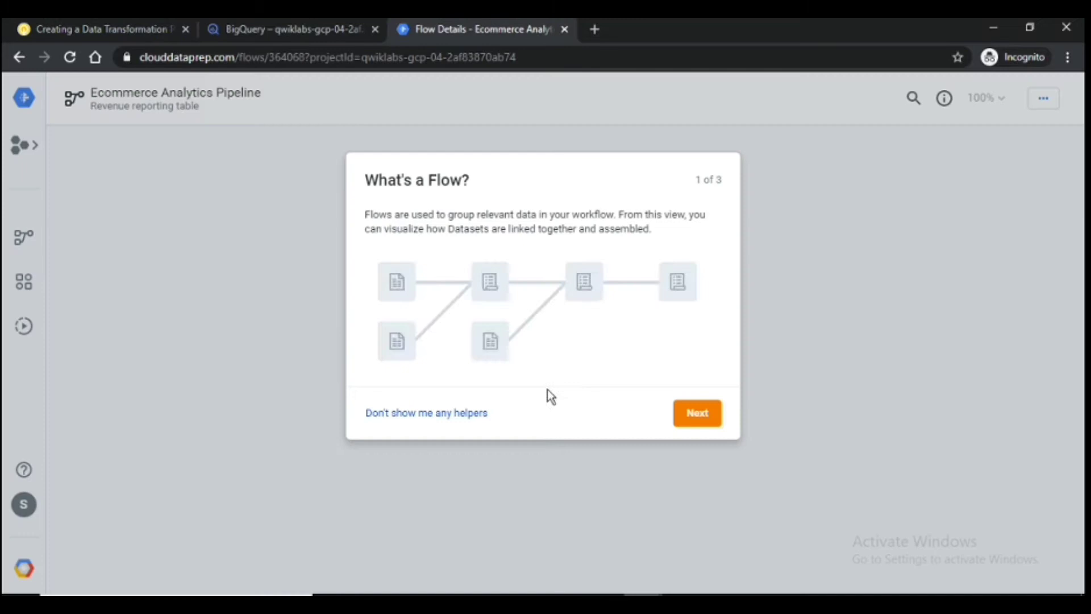
{"action": "left_click", "coordinate": [431, 413]}
Step: Start importing datasets into the flow, open BigQuery's ecommerce dataset as the source, and check the lab's remaining import instructions
{"action": "left_click", "coordinate": [581, 321]}
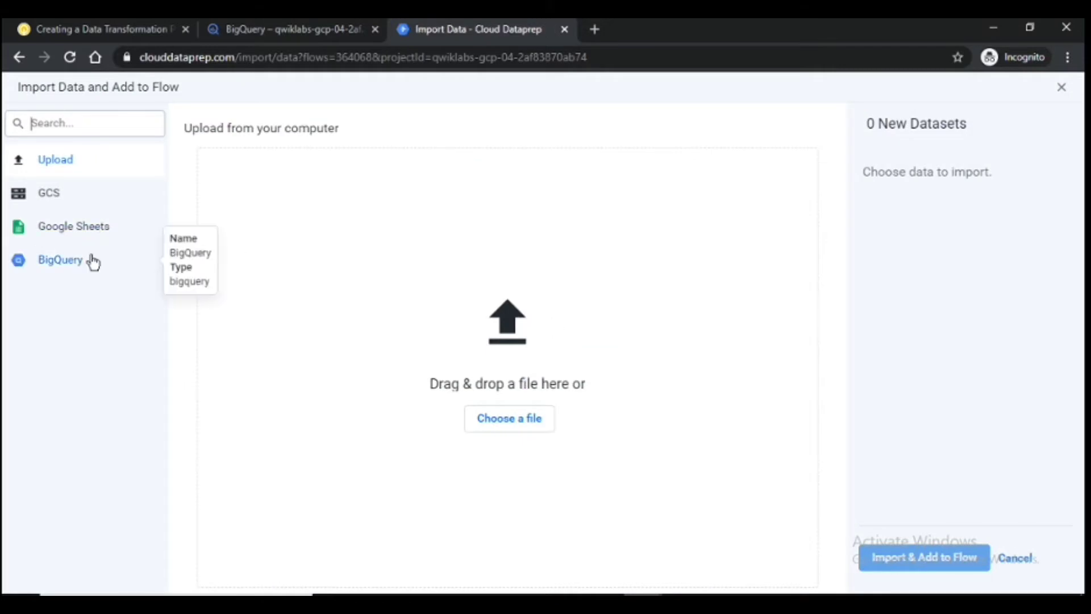
{"action": "left_click", "coordinate": [69, 265]}
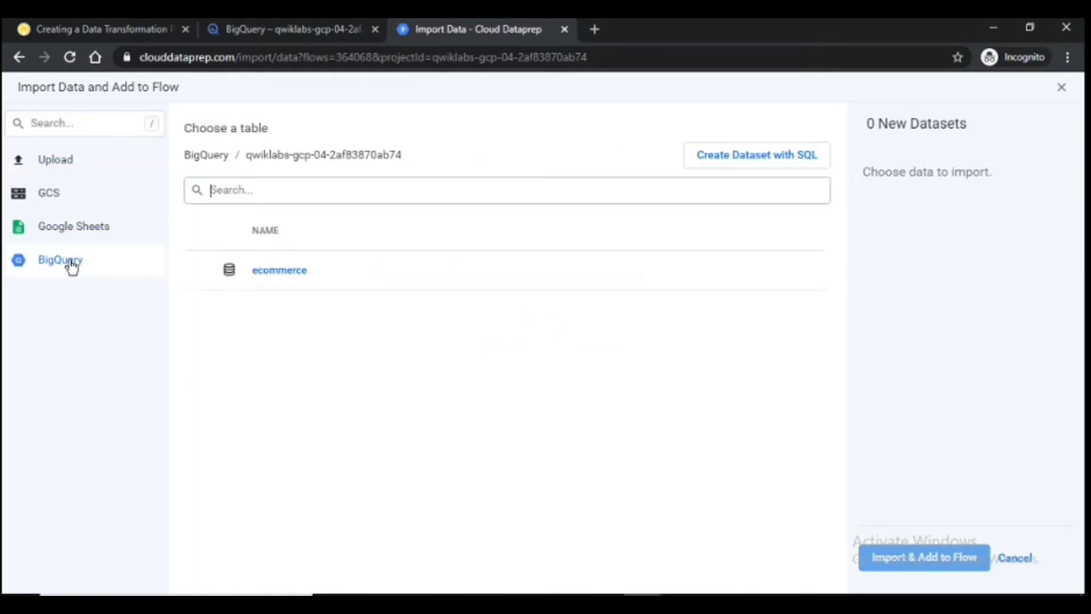
{"action": "left_click", "coordinate": [279, 272]}
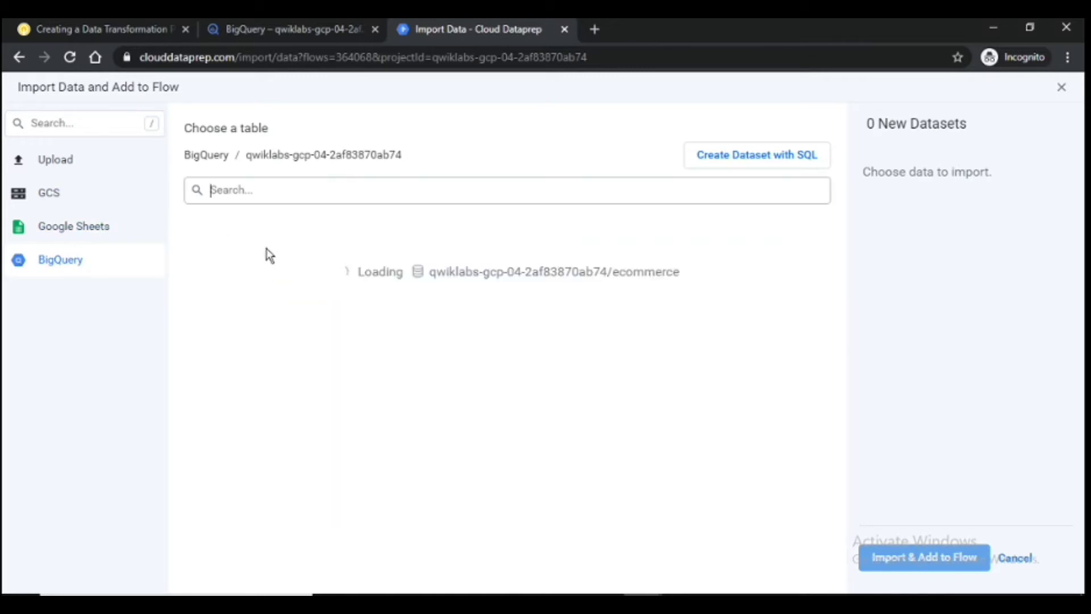
{"action": "left_click", "coordinate": [129, 24]}
{"action": "scroll", "coordinate": [527, 341], "scroll_direction": "down", "scroll_amount": 1}
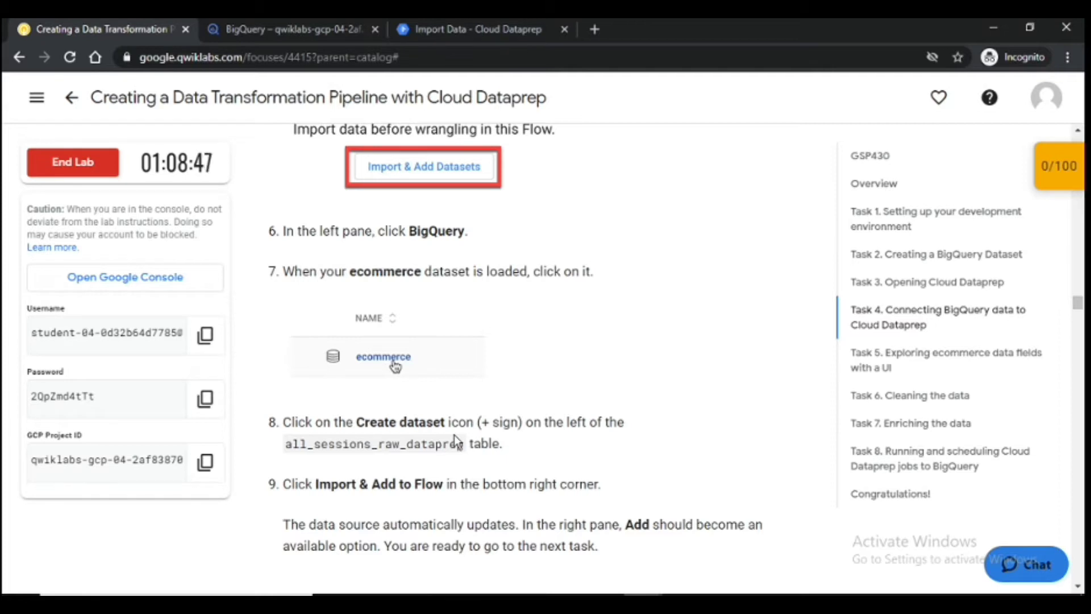
Step: Check the lab's table selection instruction and add the all_sessions_raw_dataprep table to the datasets for import
{"action": "left_click", "coordinate": [477, 25]}
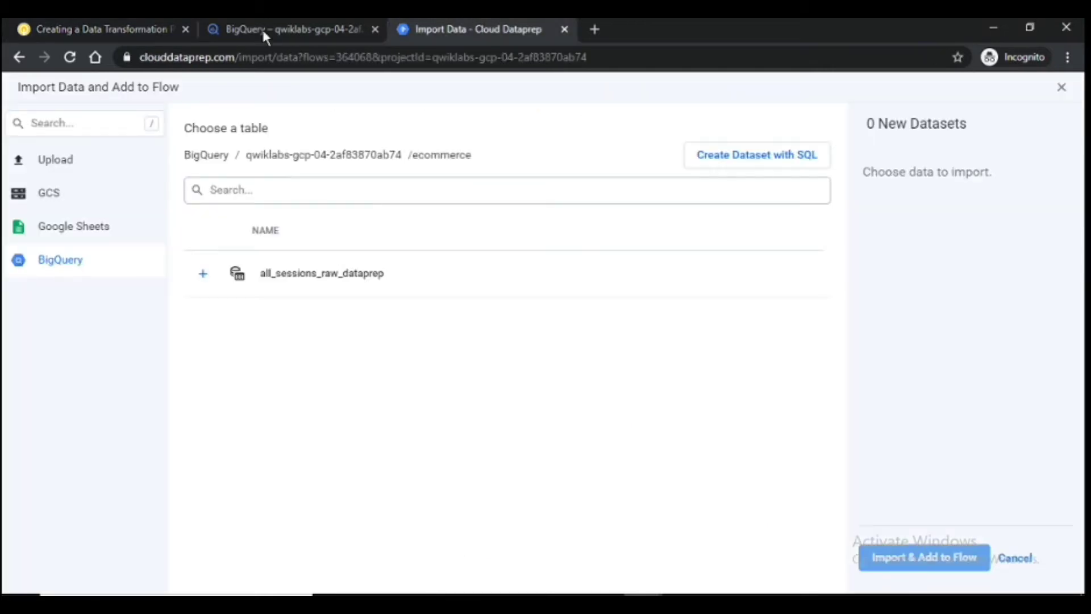
{"action": "left_click", "coordinate": [41, 22]}
{"action": "scroll", "coordinate": [407, 242], "scroll_direction": "down", "scroll_amount": 3}
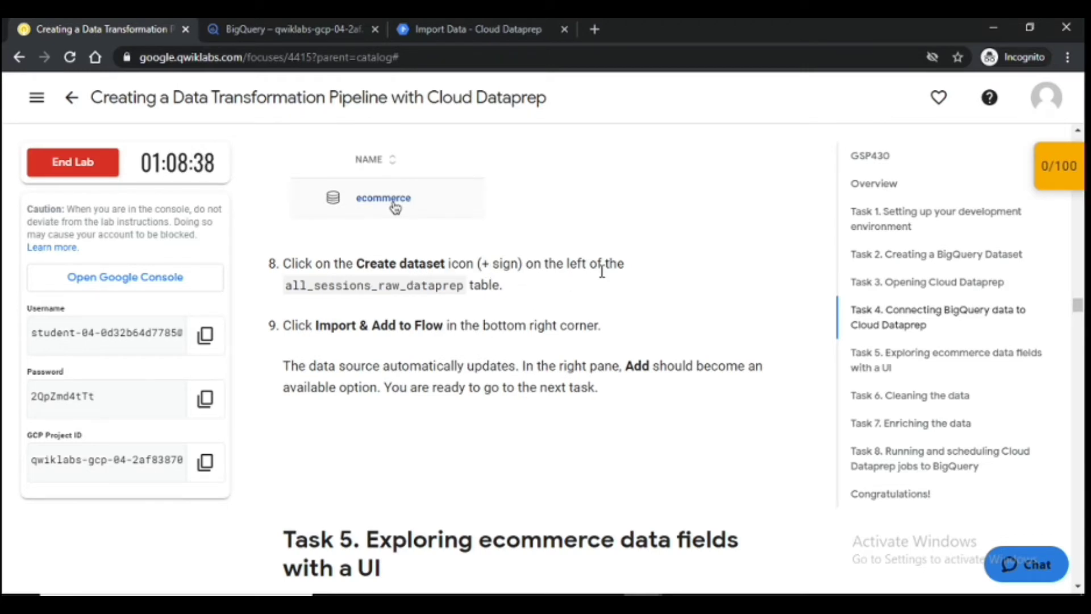
{"action": "left_click", "coordinate": [480, 29]}
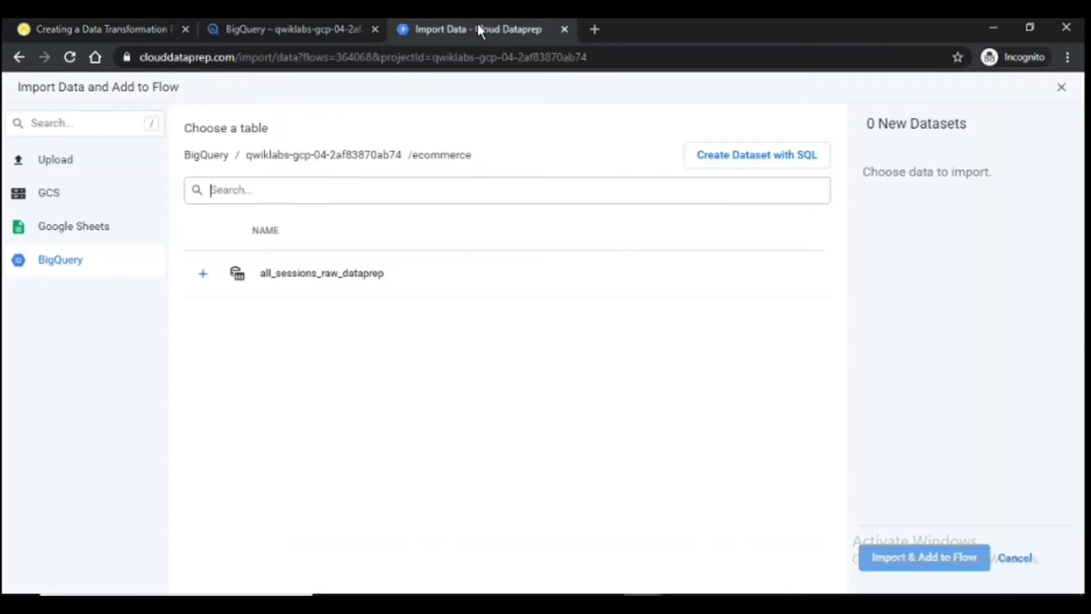
{"action": "left_click", "coordinate": [202, 274]}
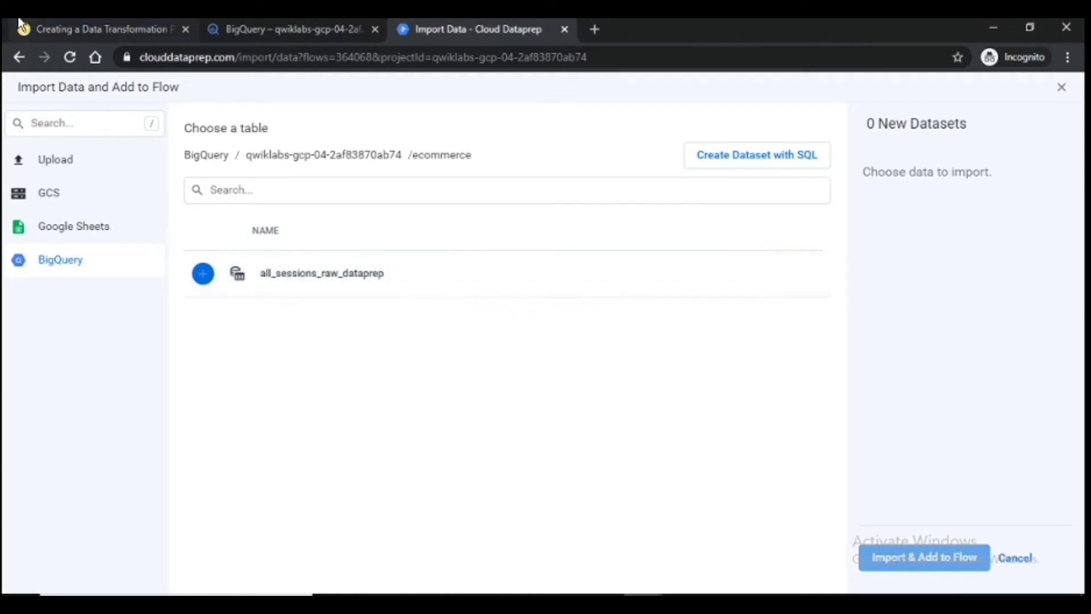
Step: Read the lab's remaining import instructions and import the selected all_sessions_raw_dataprep dataset into the flow
{"action": "key", "text": "ctrl+Tab"}
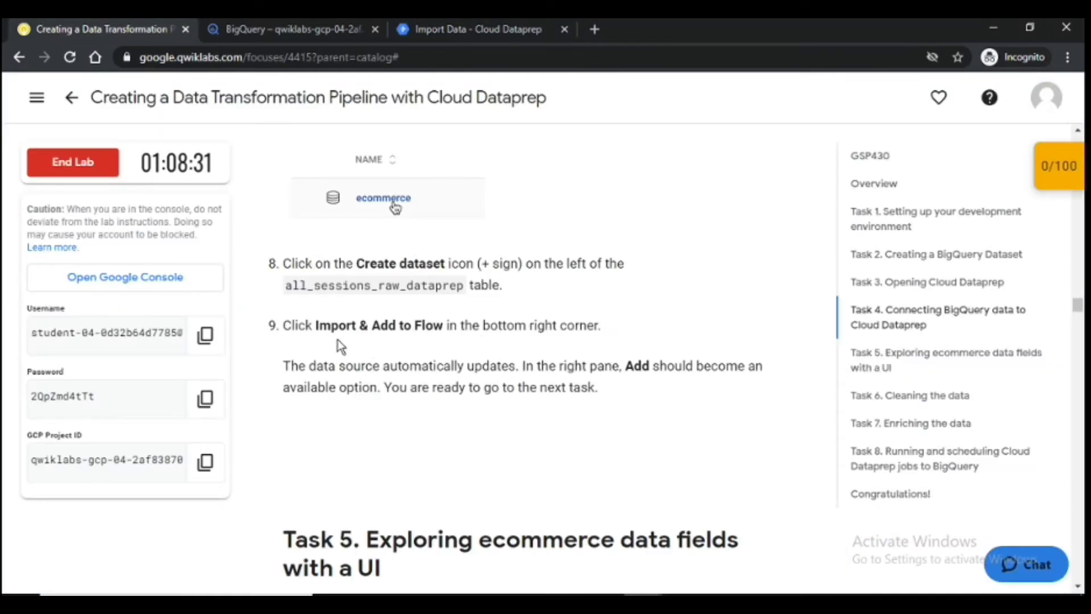
{"action": "left_click", "coordinate": [505, 26]}
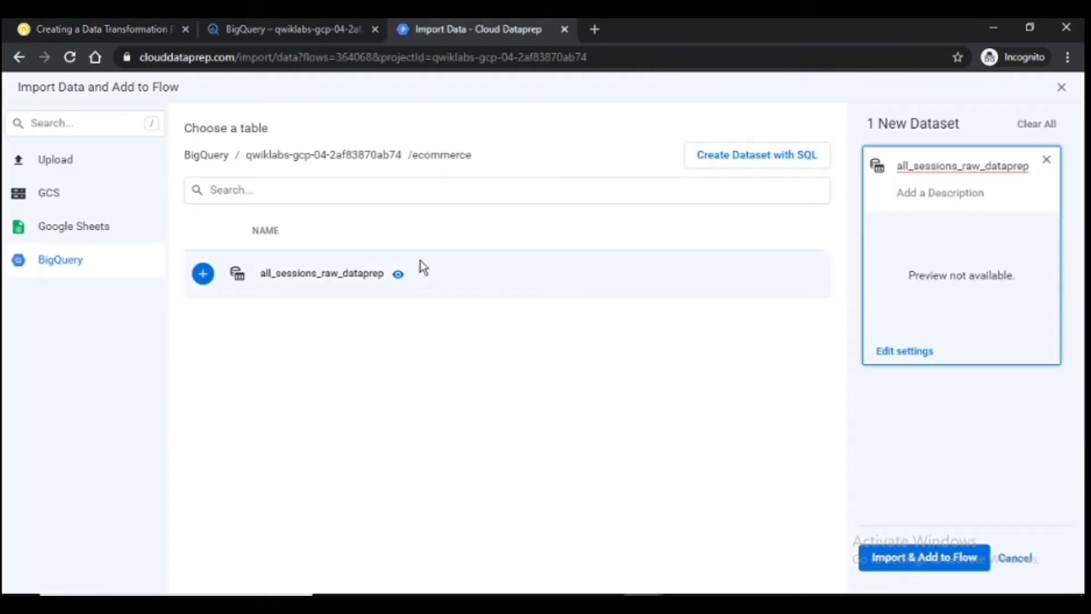
{"action": "left_click", "coordinate": [151, 23]}
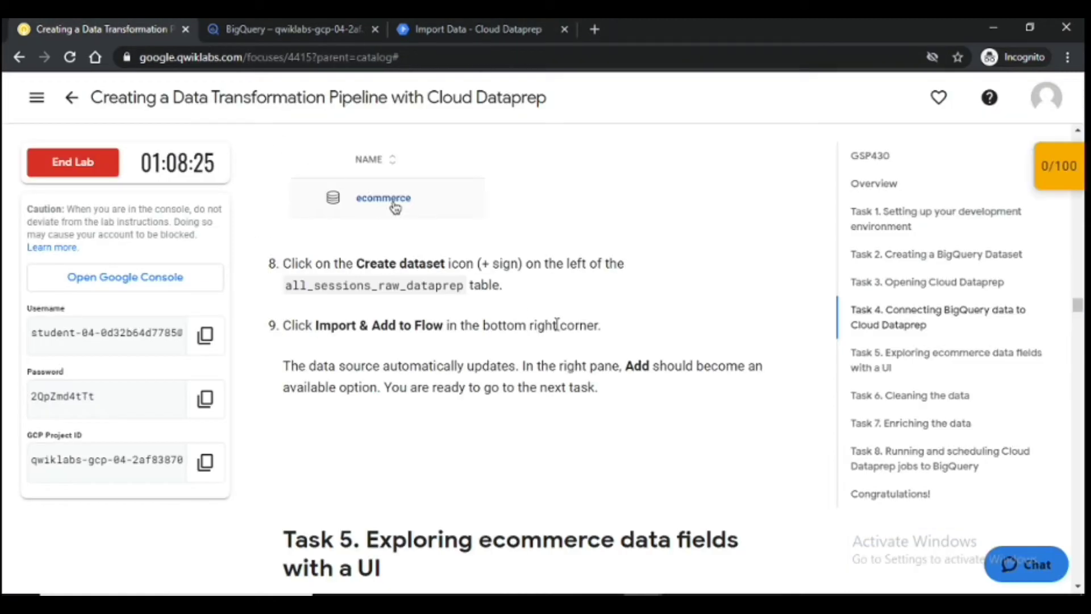
{"action": "scroll", "coordinate": [565, 328], "scroll_direction": "down", "scroll_amount": 1}
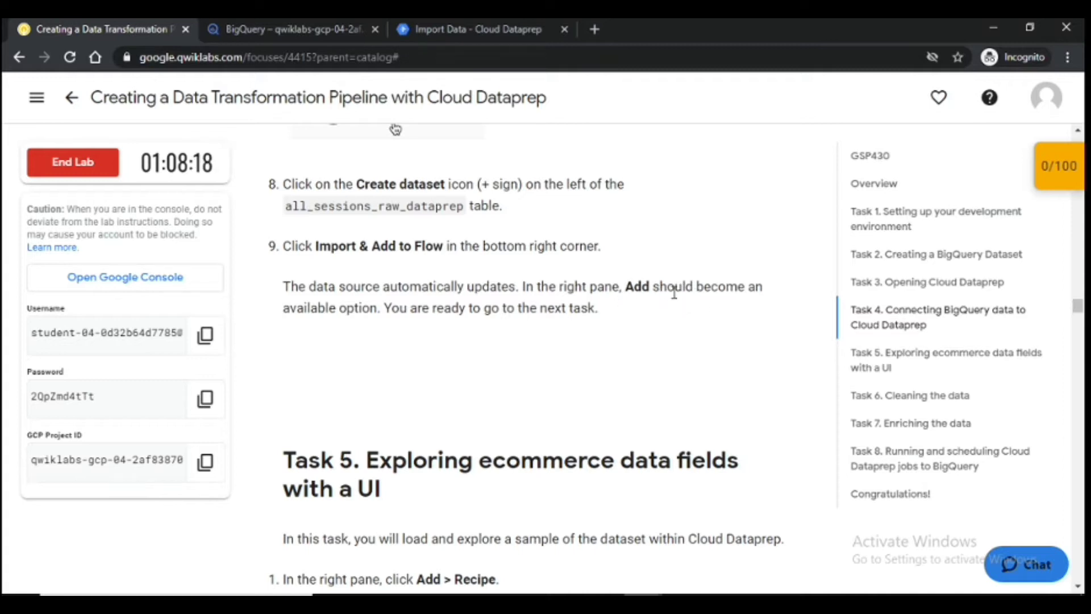
{"action": "left_click", "coordinate": [462, 28]}
{"action": "left_click", "coordinate": [926, 560]}
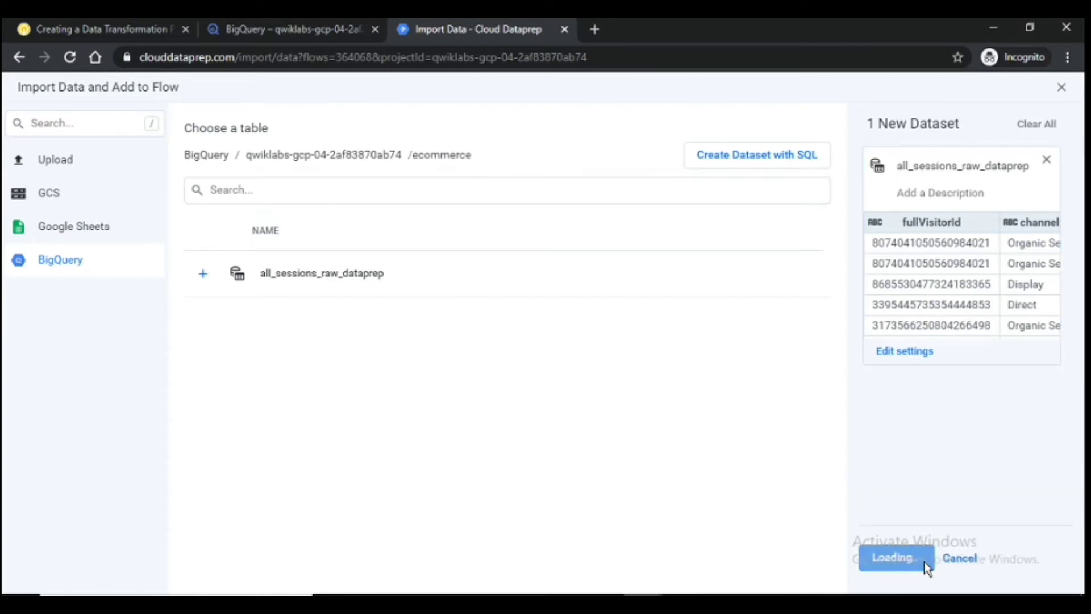
Step: Look ahead to the lab's Task 6 on cleaning the data, and dismiss the notification in the flow
{"action": "left_click", "coordinate": [98, 23]}
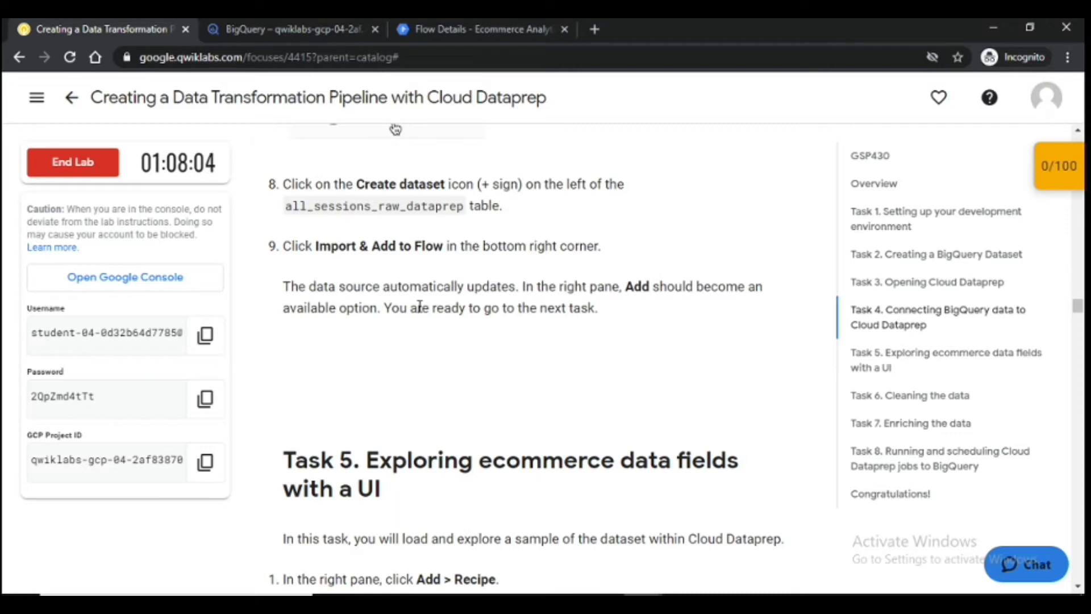
{"action": "left_click", "coordinate": [885, 398]}
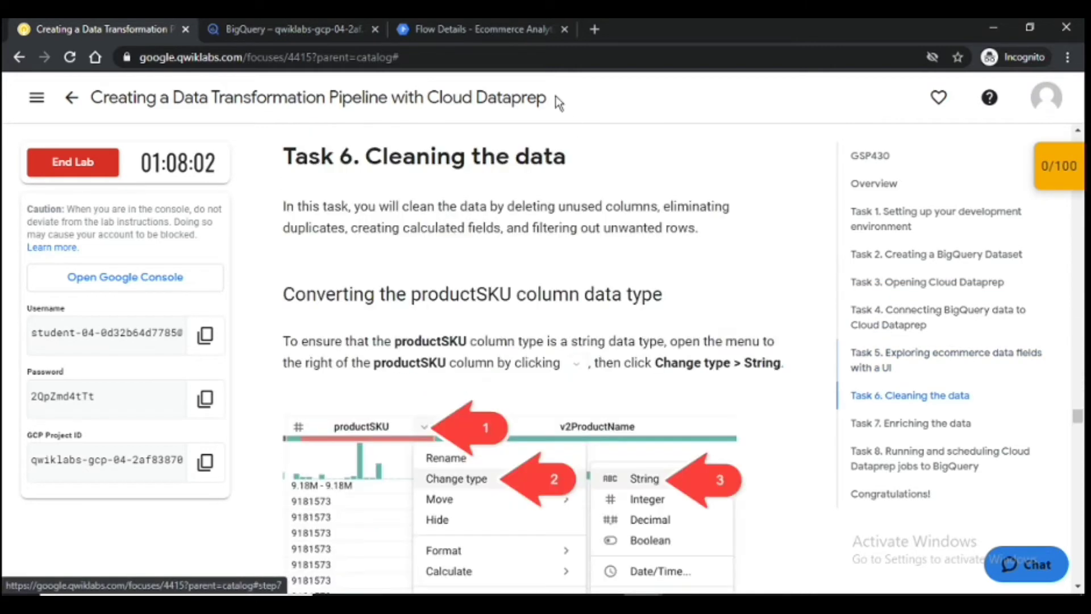
{"action": "left_click", "coordinate": [472, 29]}
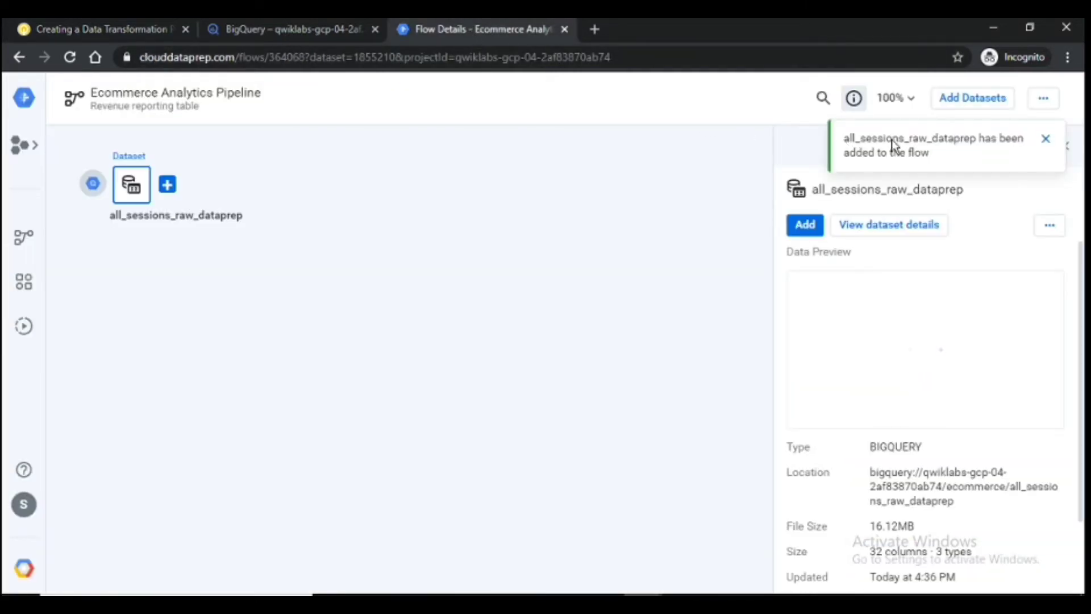
{"action": "left_click", "coordinate": [1046, 140]}
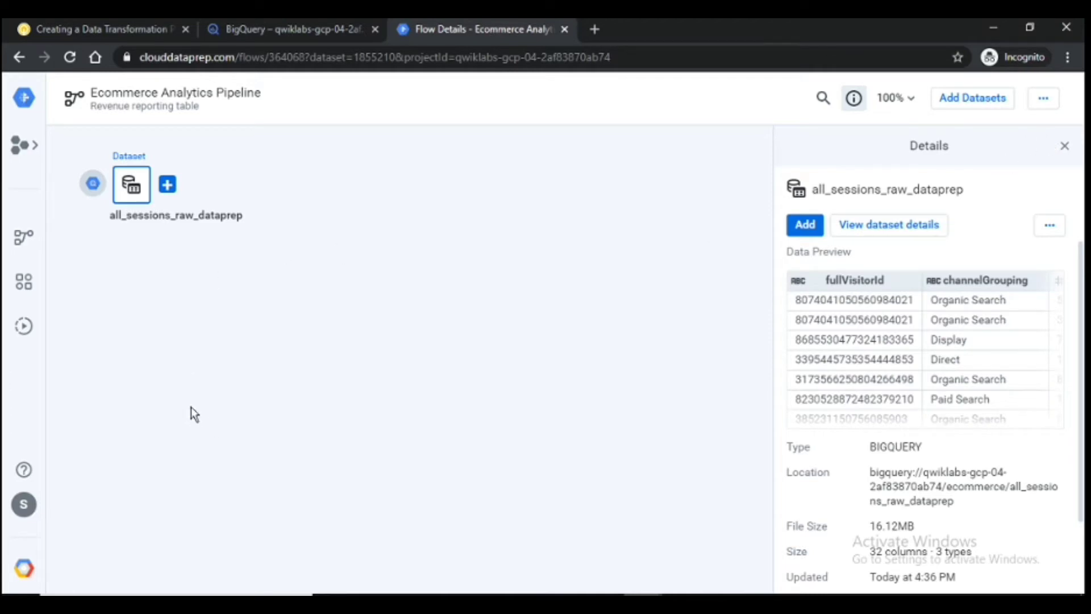
Step: Read the first instruction of the lab's Task 5 and add a recipe to the all_sessions_raw_dataprep dataset
{"action": "left_click", "coordinate": [117, 23]}
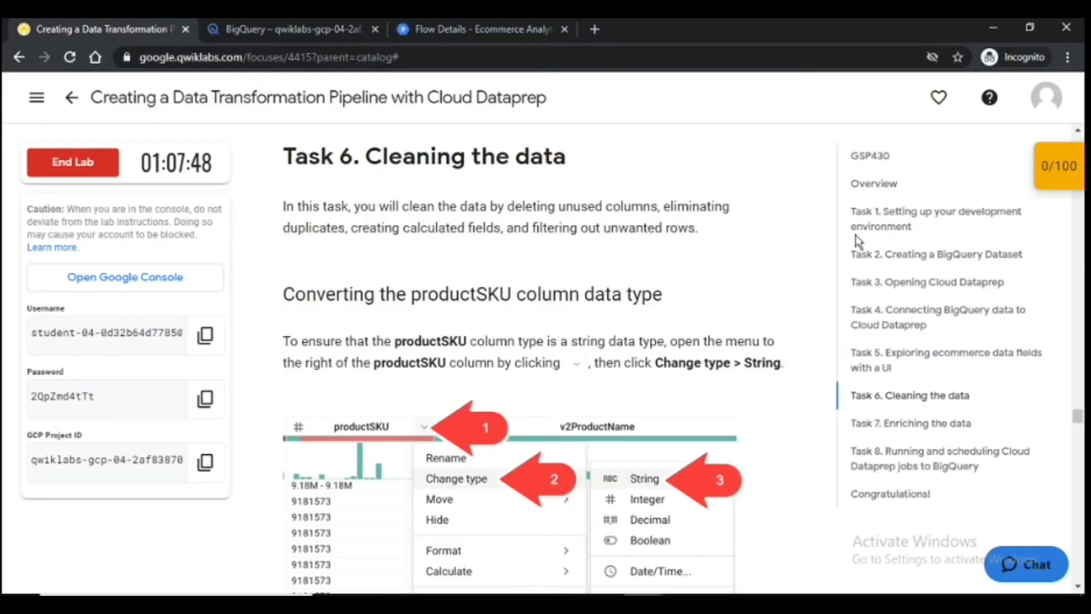
{"action": "left_click", "coordinate": [882, 360]}
{"action": "scroll", "coordinate": [583, 340], "scroll_direction": "down", "scroll_amount": 1}
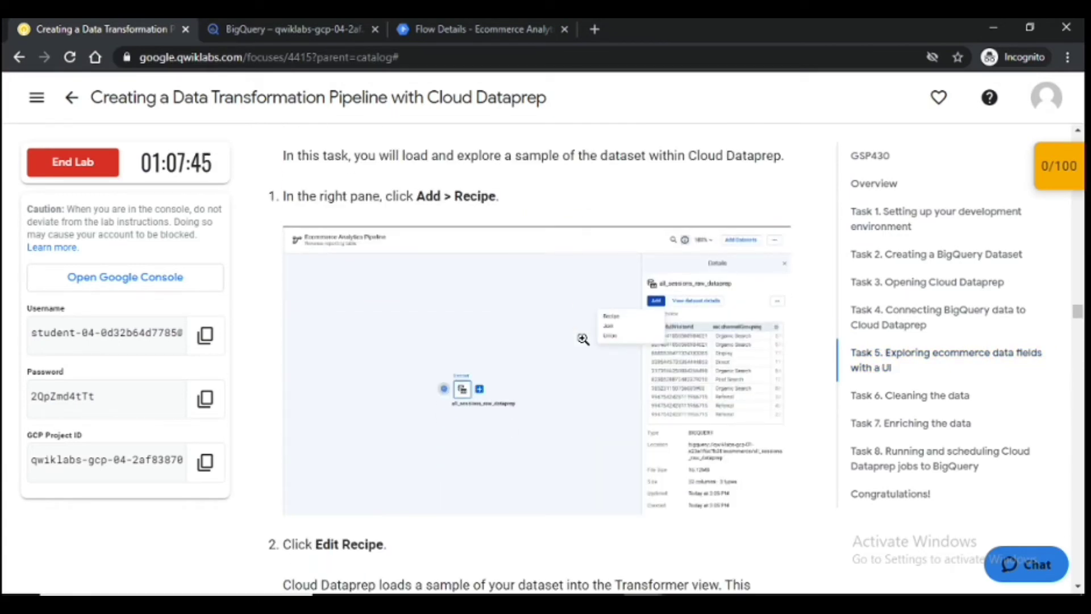
{"action": "scroll", "coordinate": [583, 339], "scroll_direction": "up", "scroll_amount": 1}
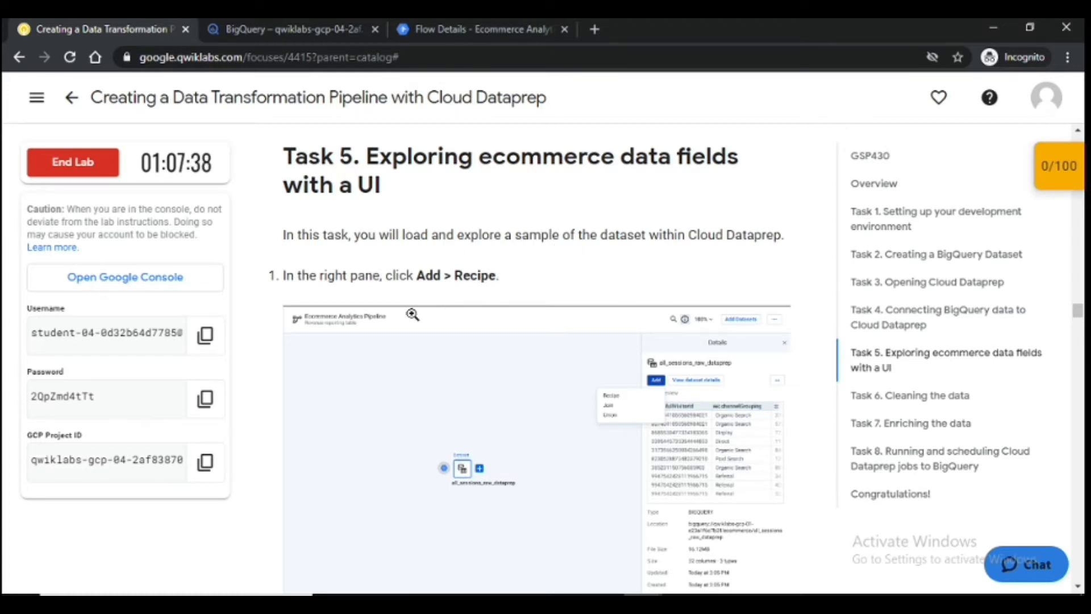
{"action": "left_click", "coordinate": [503, 29]}
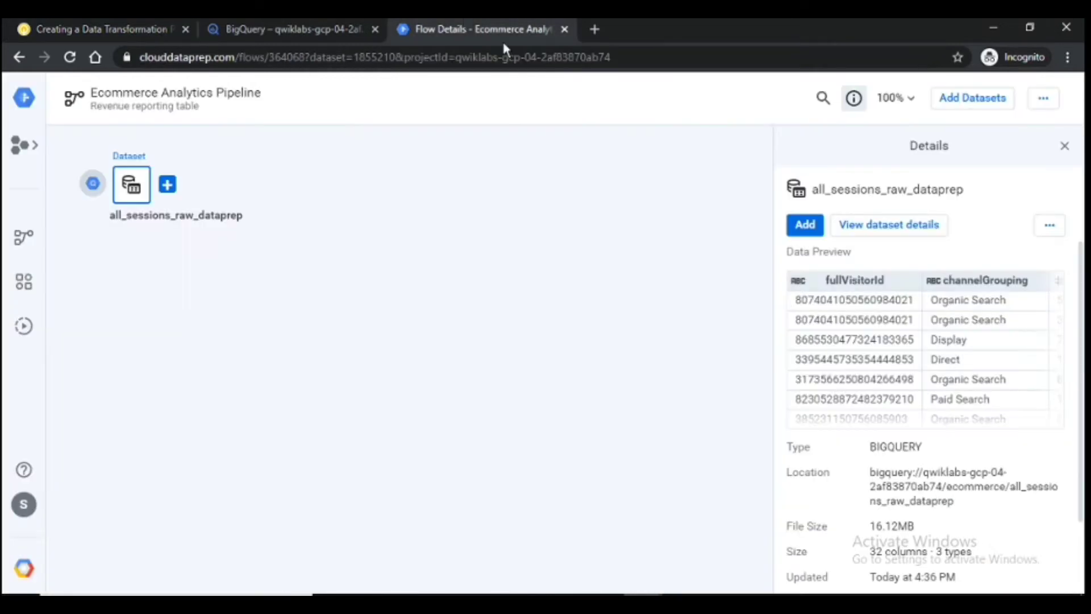
{"action": "left_click", "coordinate": [811, 238]}
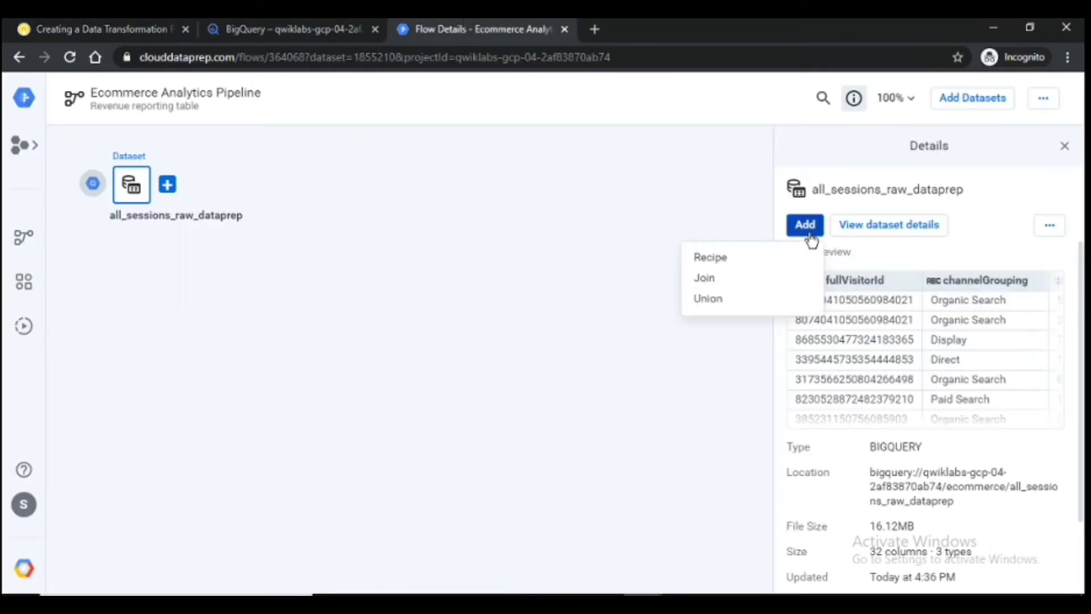
{"action": "left_click", "coordinate": [755, 266]}
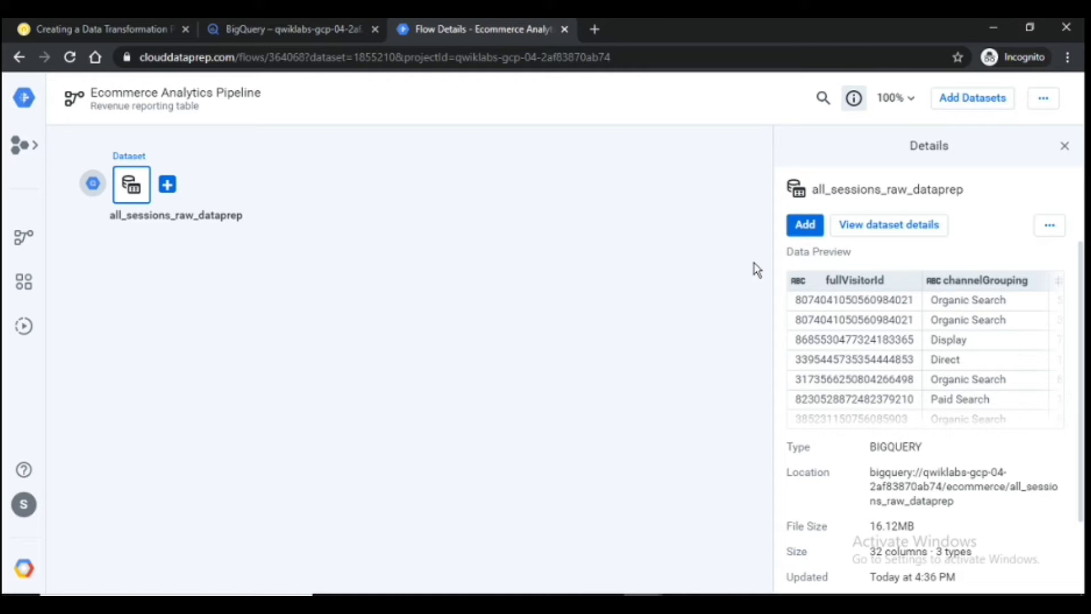
Step: Read the next Task 5 instruction and open the new recipe of all_sessions_raw_dataprep for editing
{"action": "left_click", "coordinate": [116, 23]}
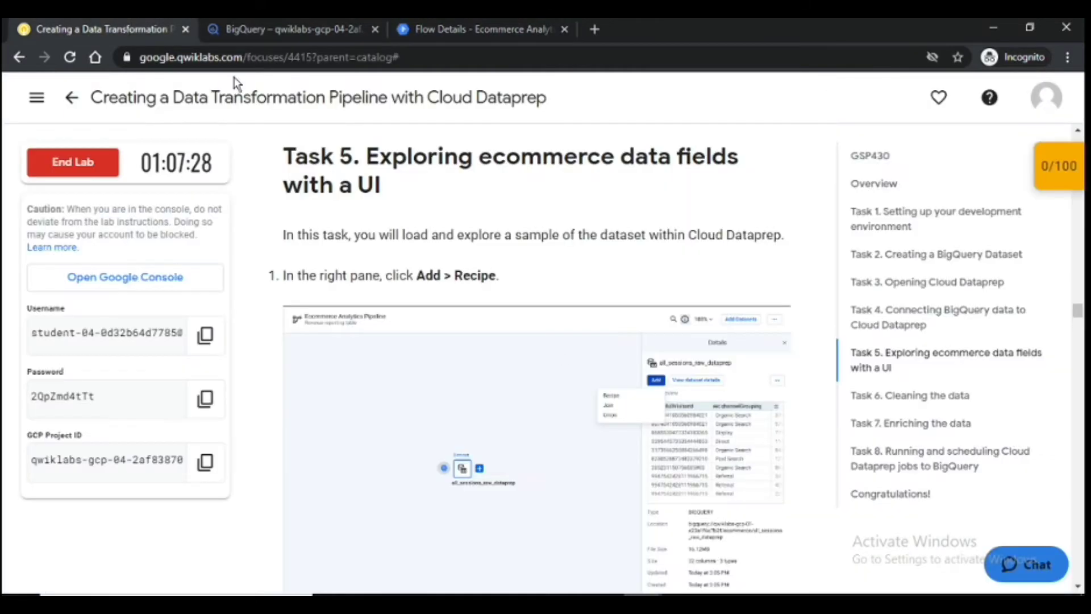
{"action": "scroll", "coordinate": [595, 293], "scroll_direction": "down", "scroll_amount": 1}
{"action": "scroll", "coordinate": [595, 294], "scroll_direction": "down", "scroll_amount": 4}
{"action": "scroll", "coordinate": [595, 293], "scroll_direction": "down", "scroll_amount": 3}
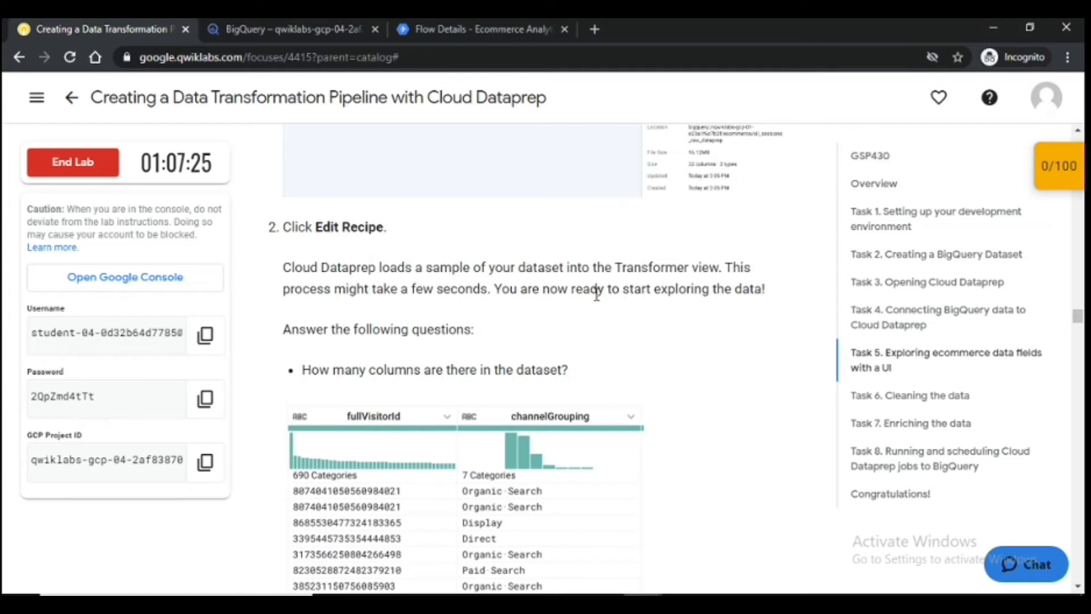
{"action": "left_click", "coordinate": [480, 24]}
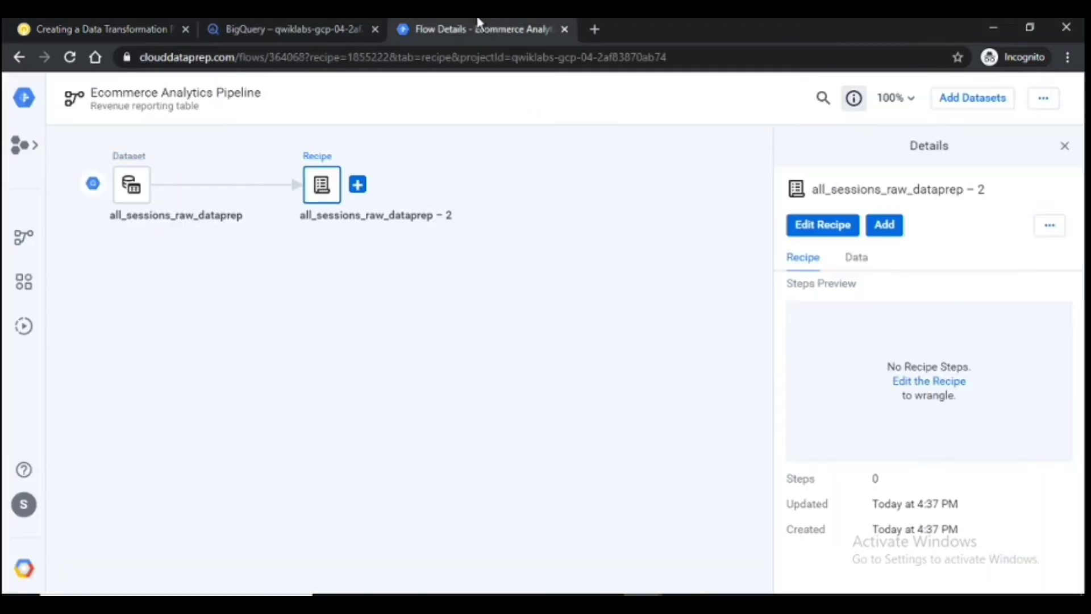
{"action": "left_click", "coordinate": [823, 227]}
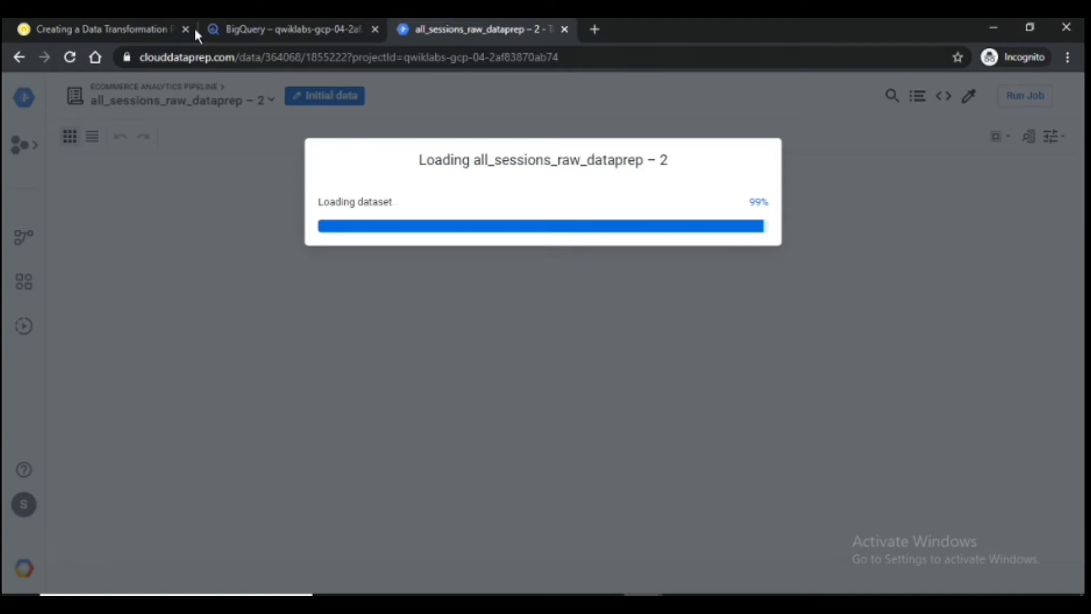
Step: Read the lab's Task 5 data exploration questions and the Task 6 instructions for converting the productSKU column type
{"action": "left_click", "coordinate": [114, 25]}
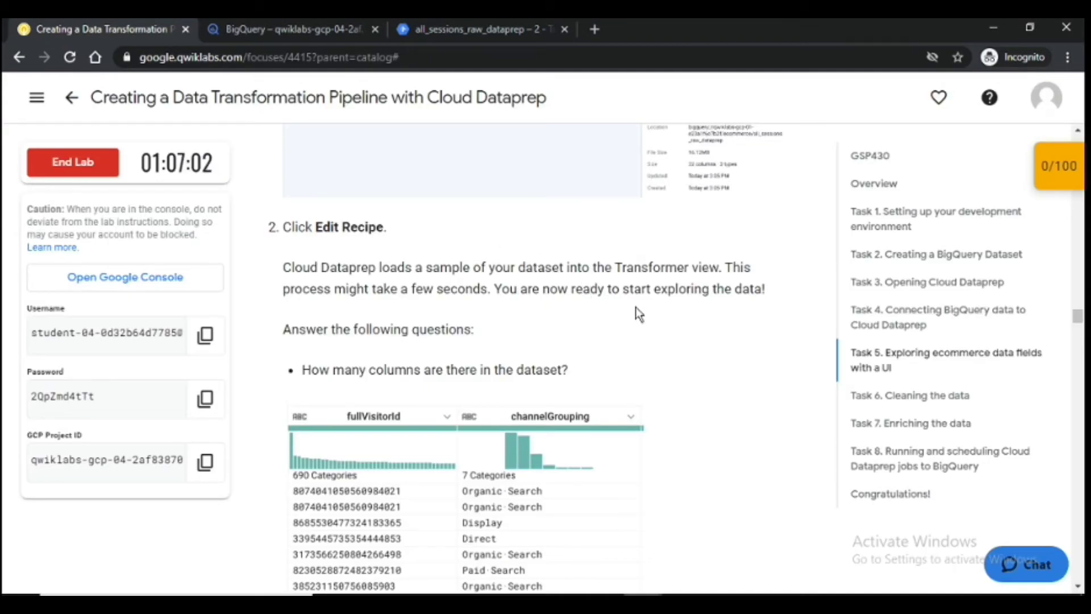
{"action": "scroll", "coordinate": [637, 306], "scroll_direction": "up", "scroll_amount": 2}
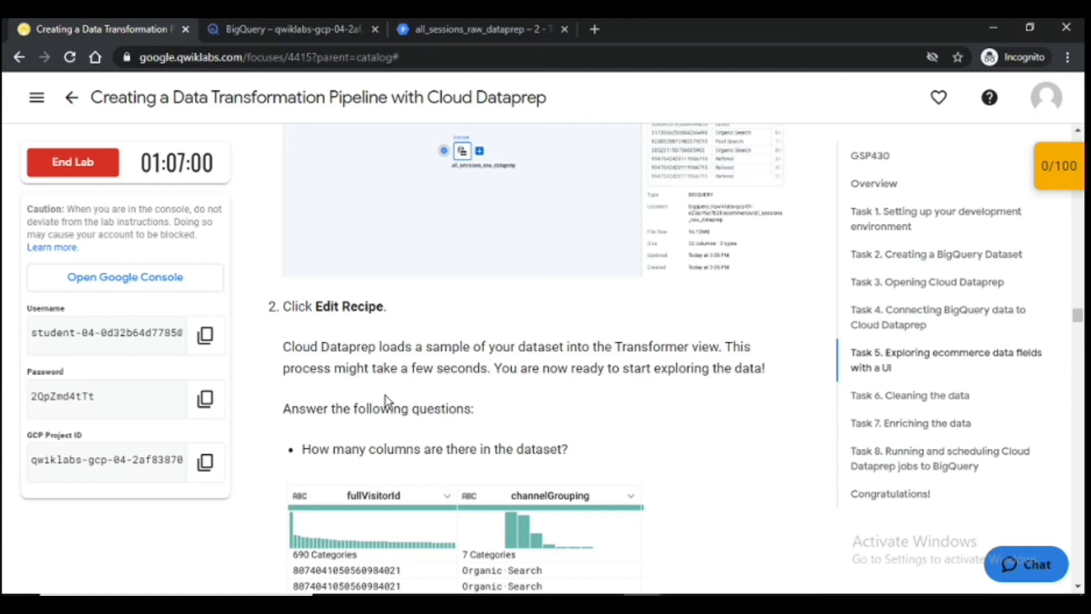
{"action": "scroll", "coordinate": [547, 381], "scroll_direction": "down", "scroll_amount": 10}
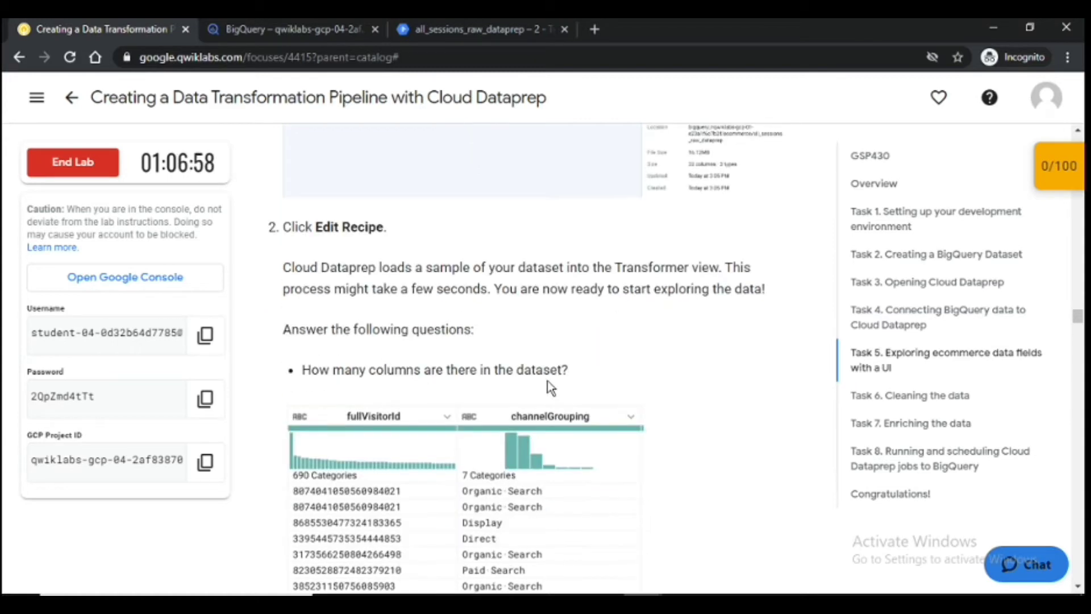
{"action": "scroll", "coordinate": [548, 381], "scroll_direction": "down", "scroll_amount": 8}
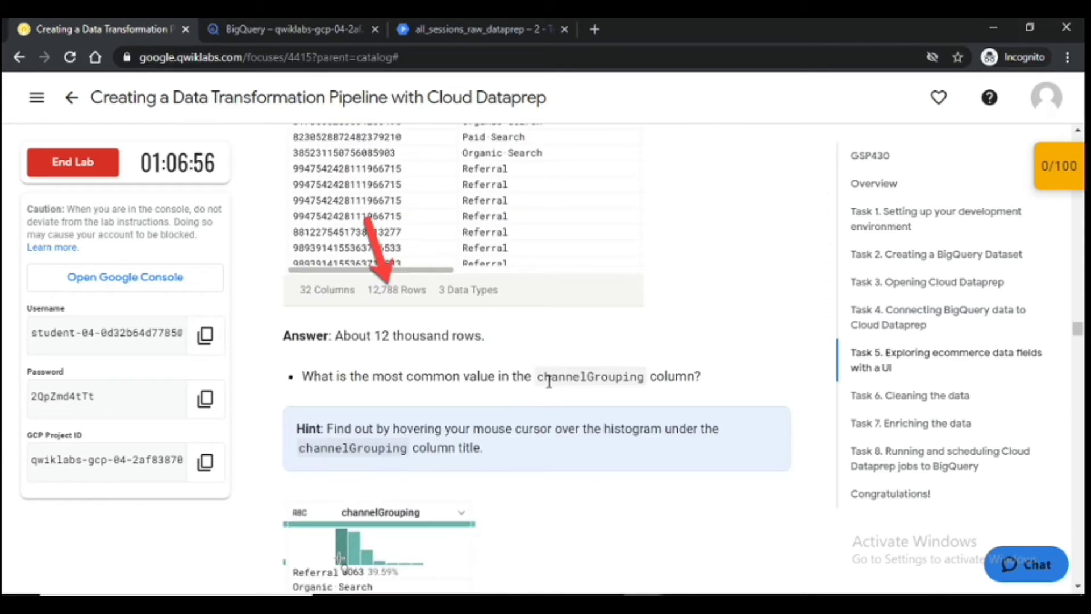
{"action": "left_click", "coordinate": [889, 401]}
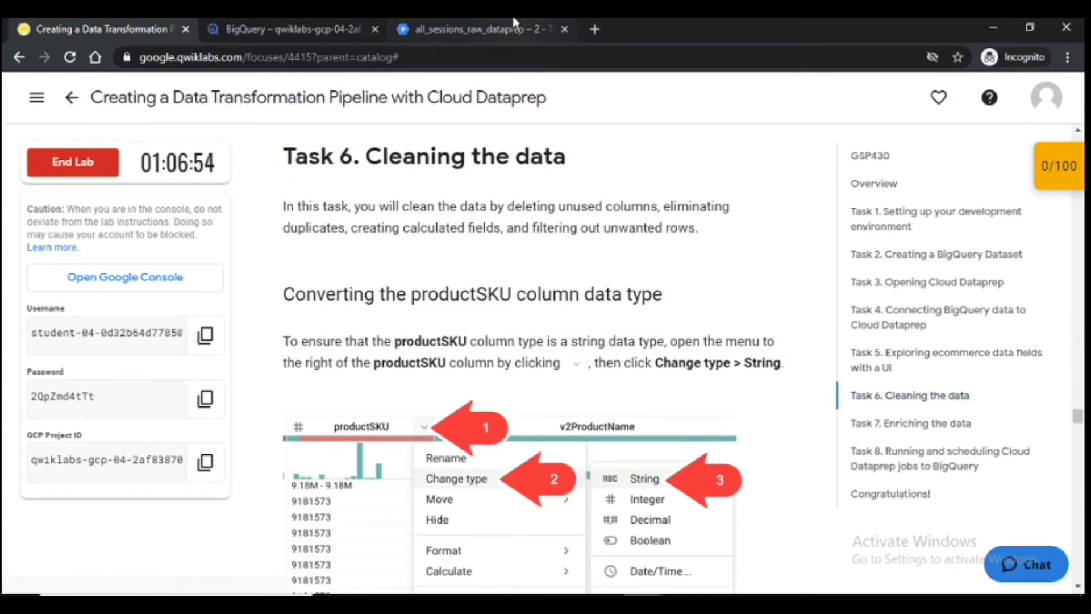
{"action": "left_click", "coordinate": [495, 28]}
{"action": "left_click", "coordinate": [152, 20]}
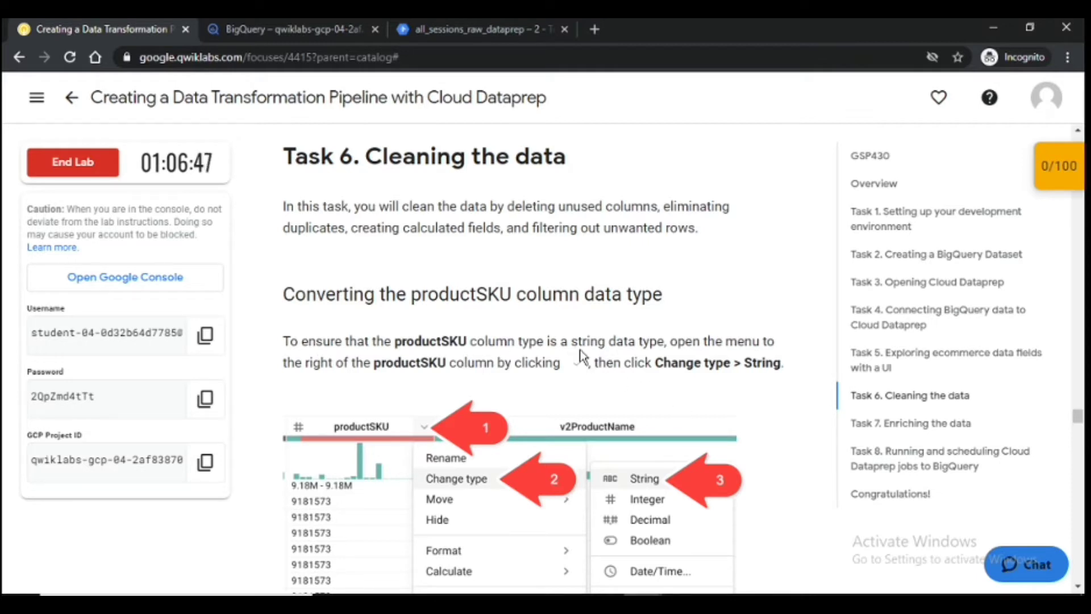
{"action": "scroll", "coordinate": [660, 359], "scroll_direction": "down", "scroll_amount": 3}
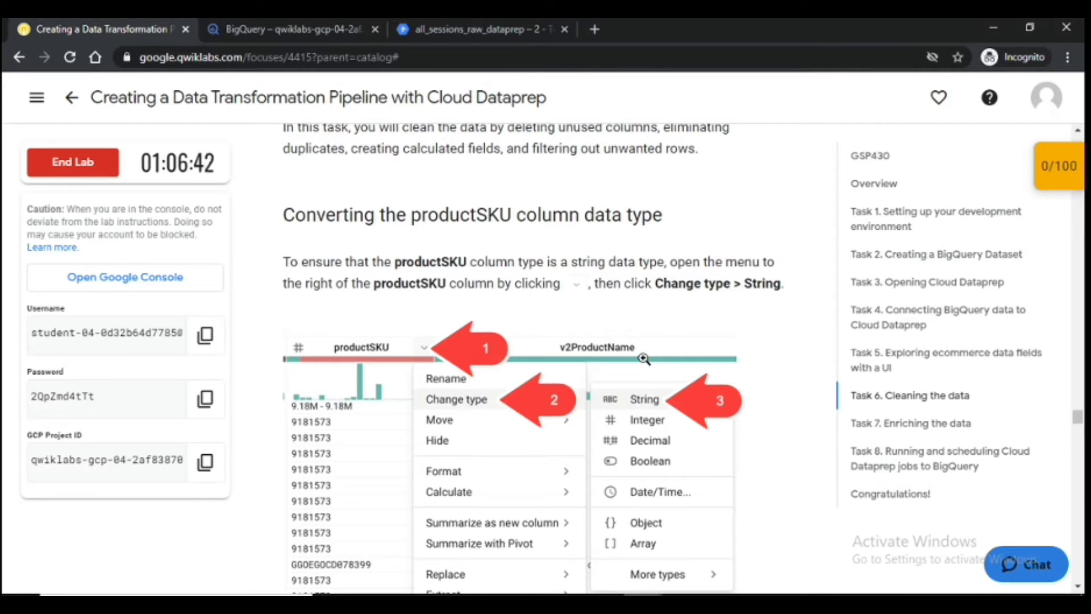
{"action": "scroll", "coordinate": [644, 359], "scroll_direction": "down", "scroll_amount": 2}
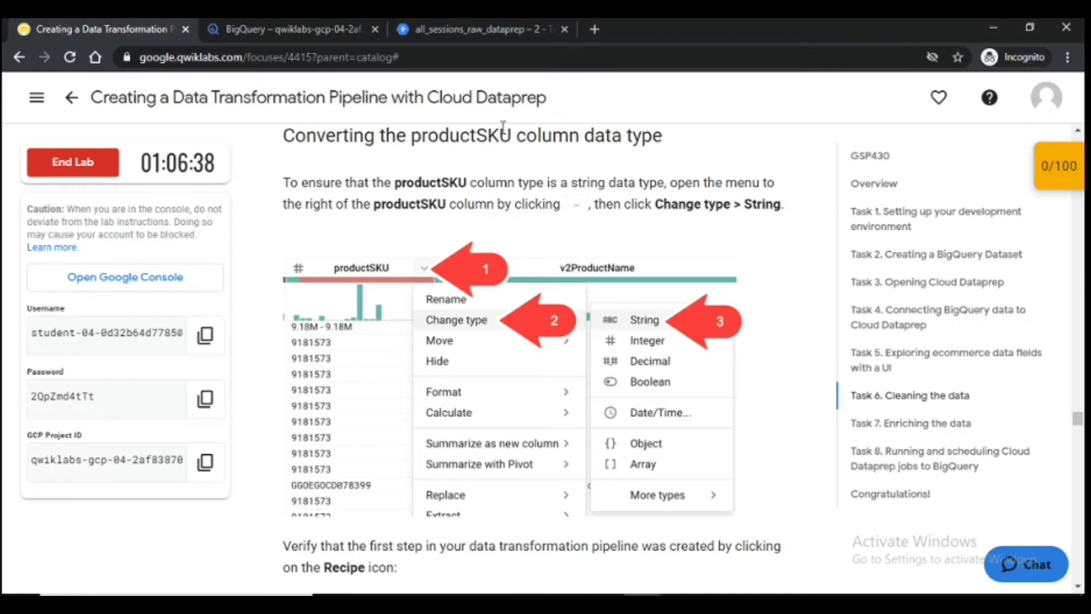
Step: Check the lab's type conversion instructions and change the productSKU column's data type to String in the recipe
{"action": "left_click", "coordinate": [474, 31]}
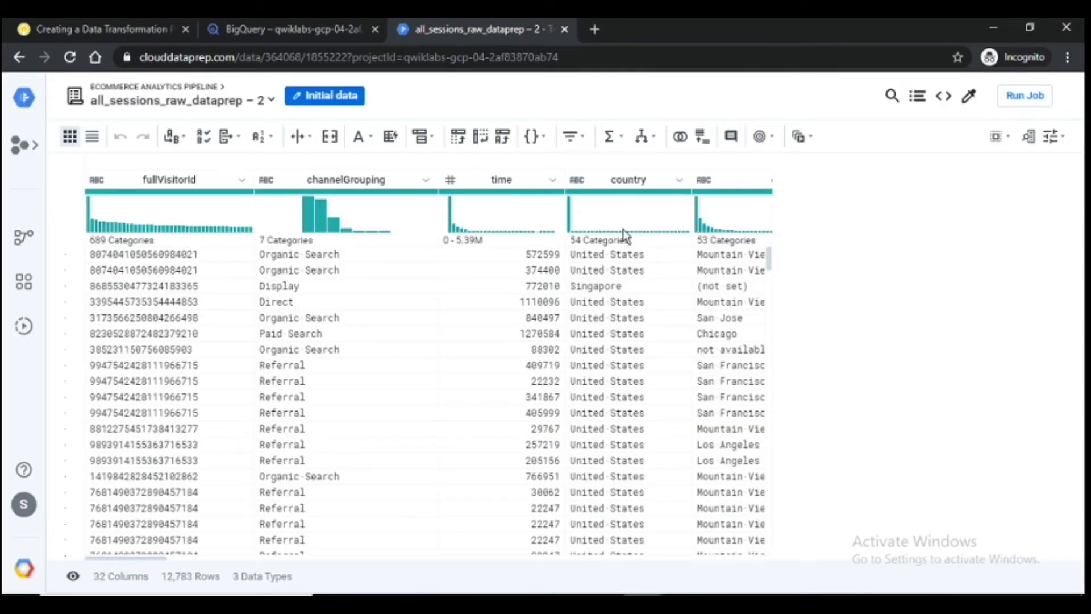
{"action": "left_click", "coordinate": [47, 29]}
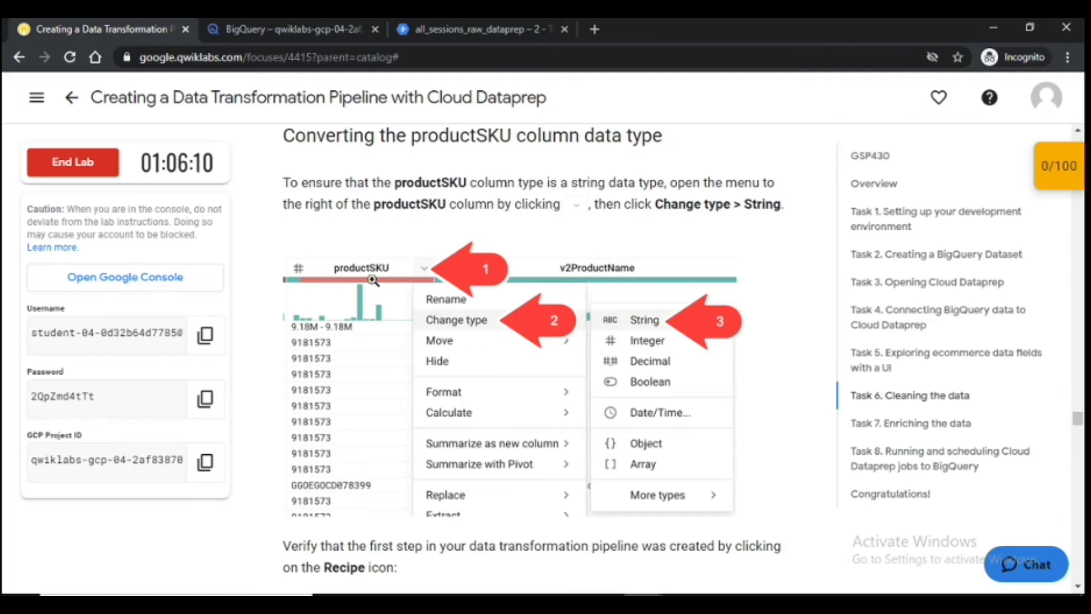
{"action": "left_click", "coordinate": [435, 28]}
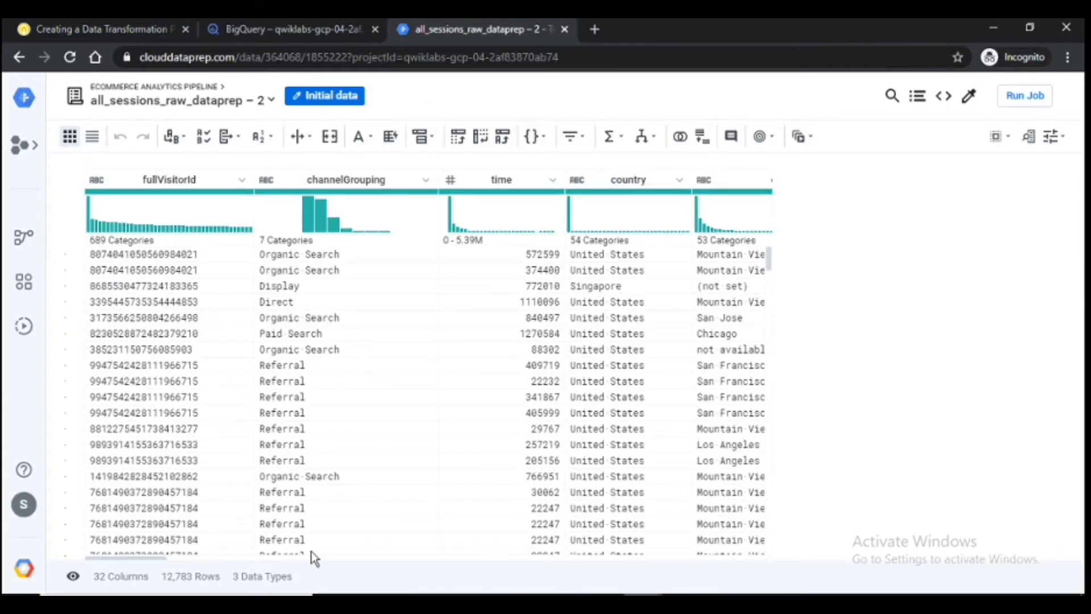
{"action": "left_click_drag", "start_coordinate": [158, 558], "coordinate": [479, 591]}
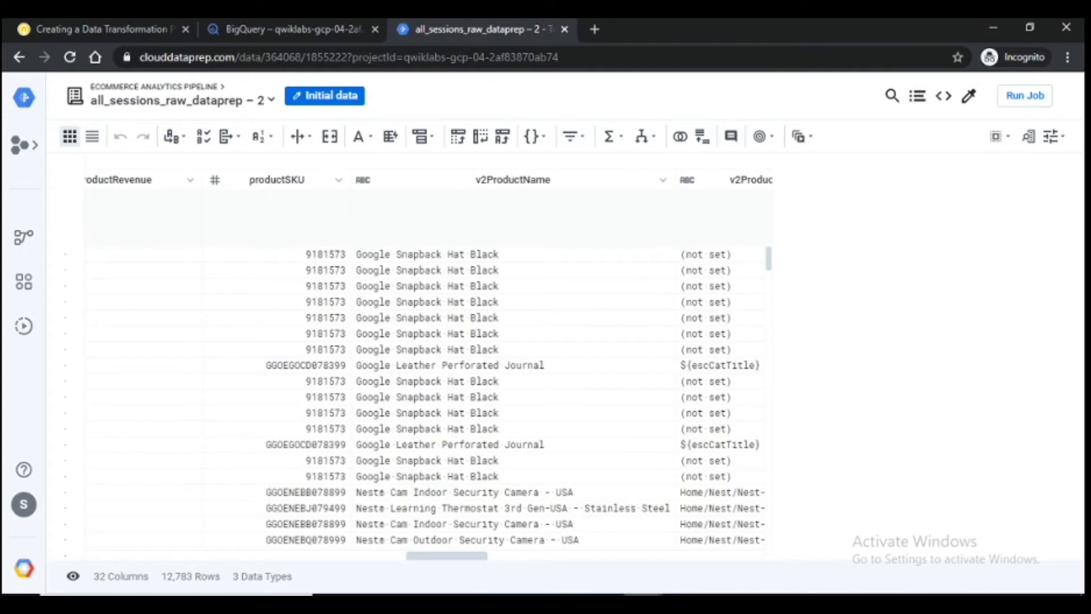
{"action": "left_click", "coordinate": [340, 181]}
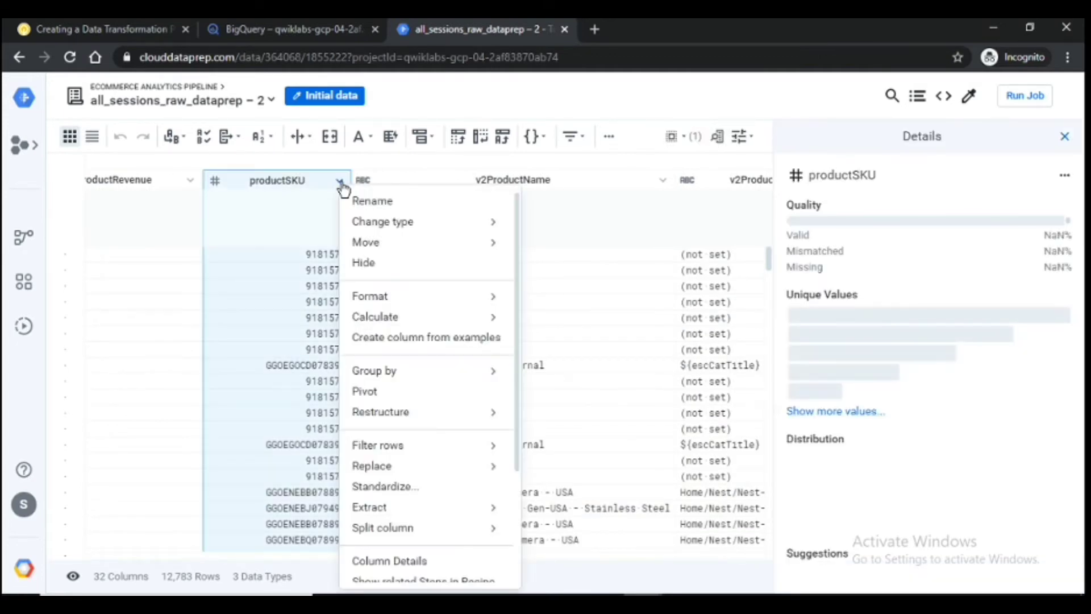
{"action": "mouse_move", "coordinate": [361, 226]}
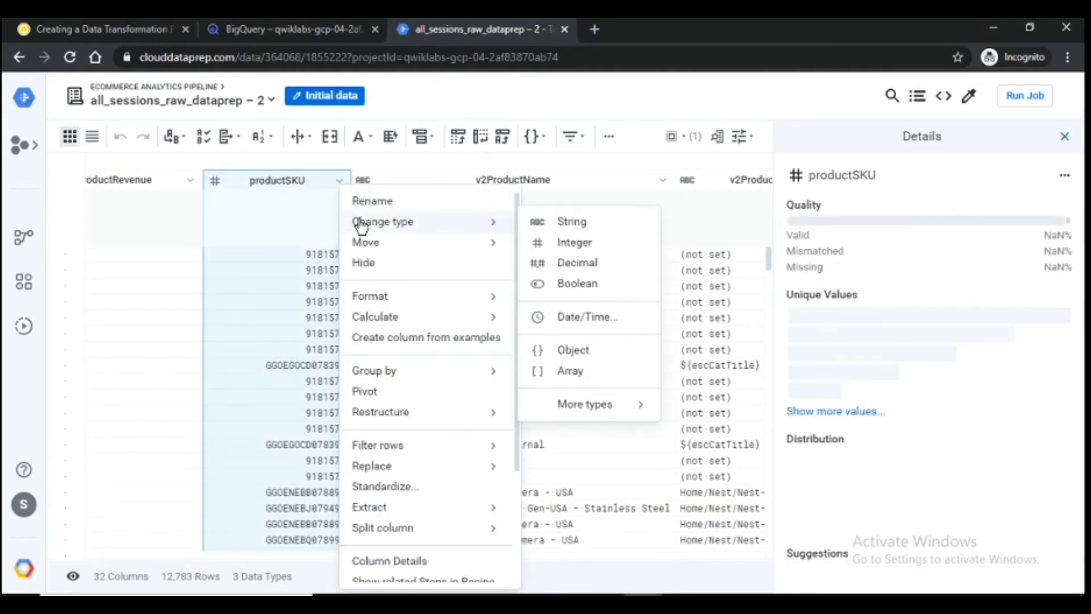
{"action": "left_click", "coordinate": [555, 227]}
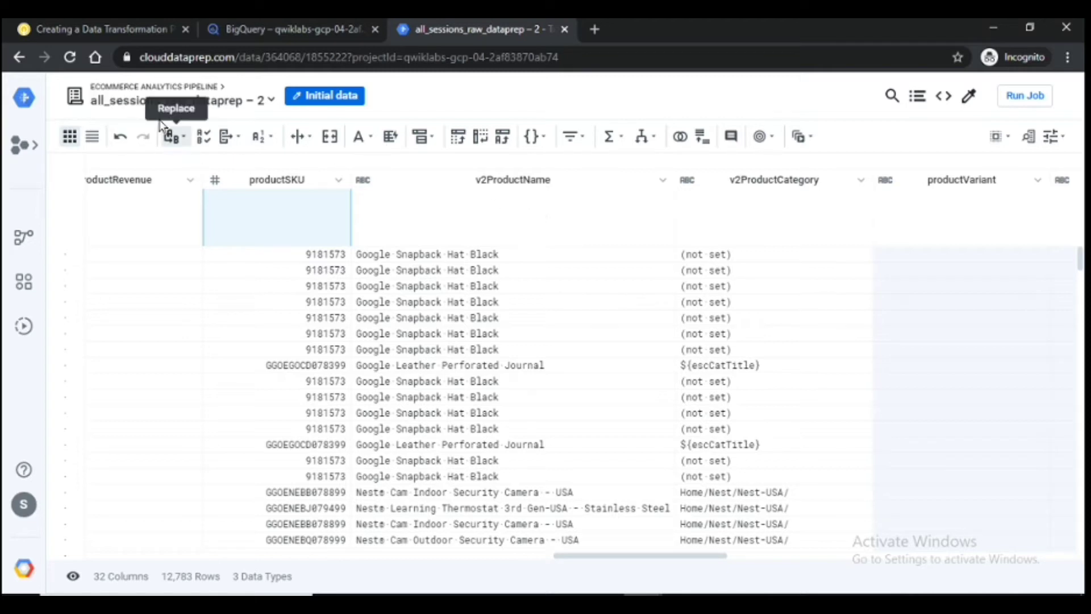
Step: Read the lab's verification instruction and open the recipe to check its first step for the productSKU type change
{"action": "left_click", "coordinate": [113, 29]}
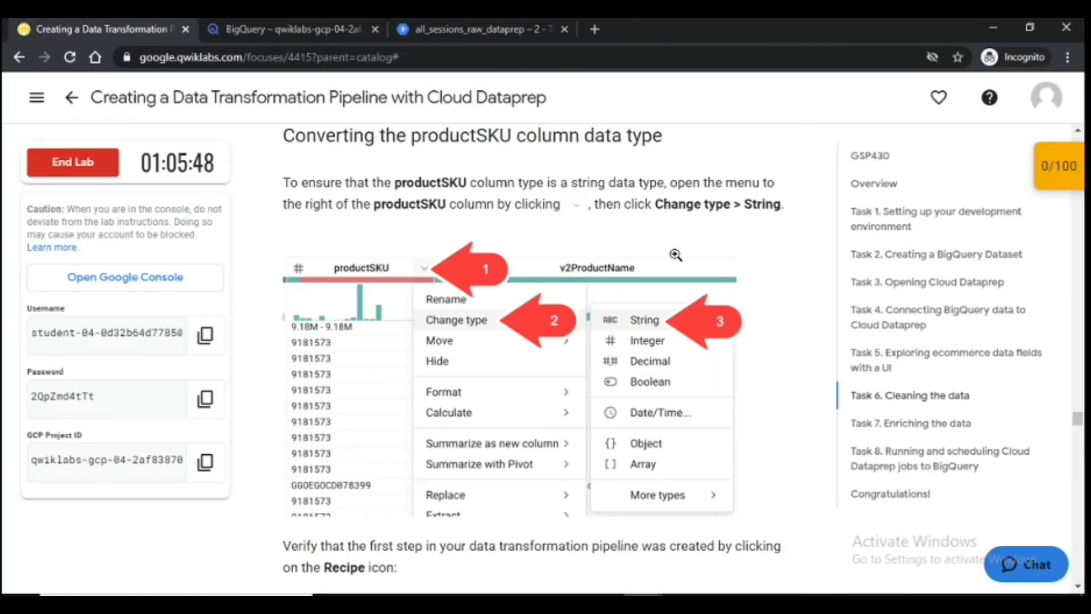
{"action": "scroll", "coordinate": [665, 256], "scroll_direction": "down", "scroll_amount": 3}
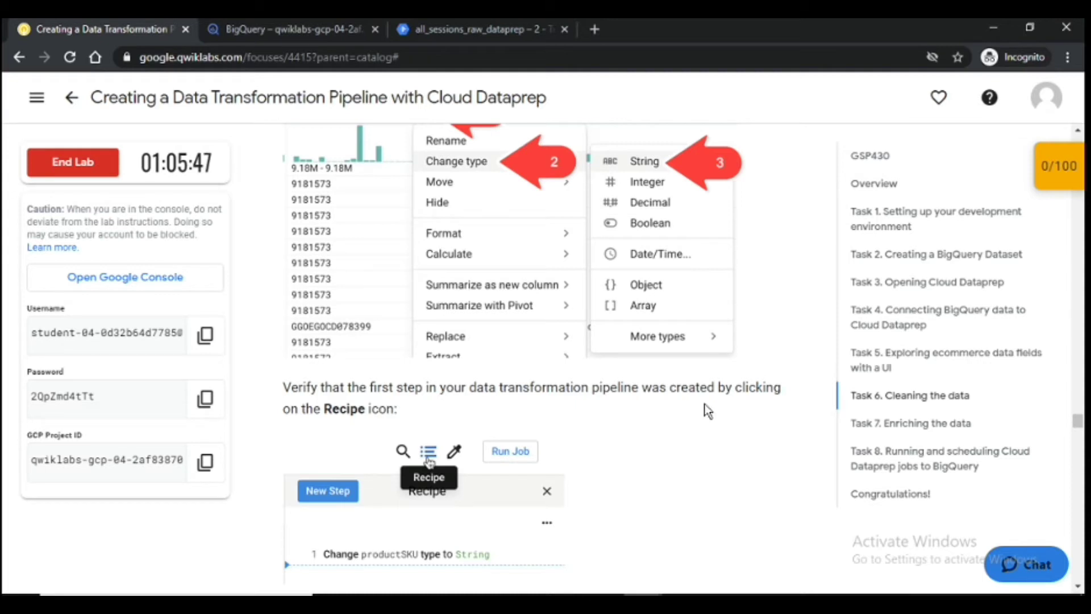
{"action": "scroll", "coordinate": [379, 427], "scroll_direction": "down", "scroll_amount": 3}
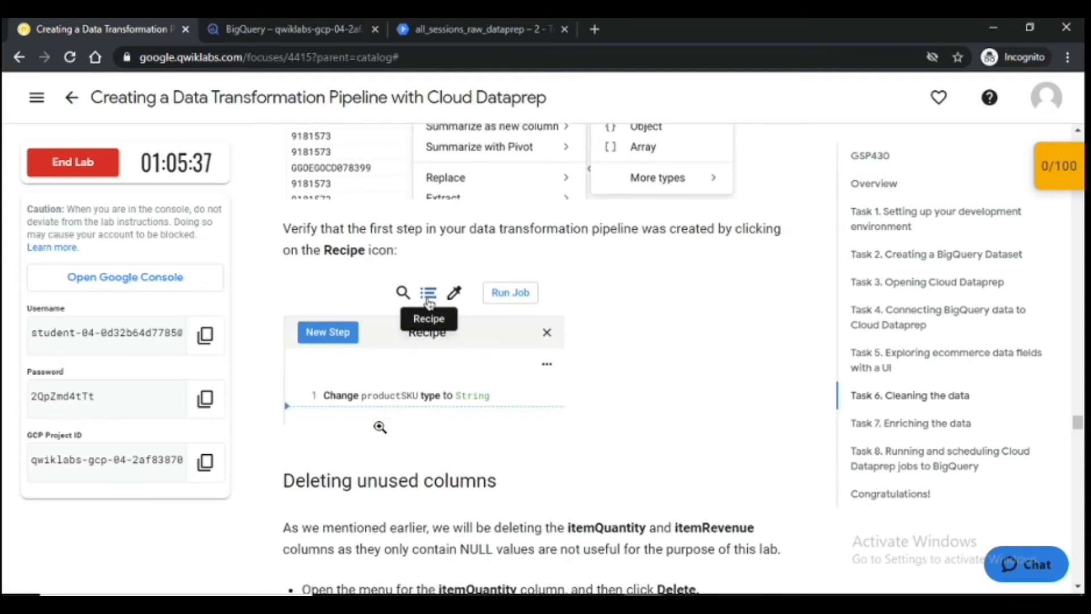
{"action": "scroll", "coordinate": [380, 427], "scroll_direction": "up", "scroll_amount": 2}
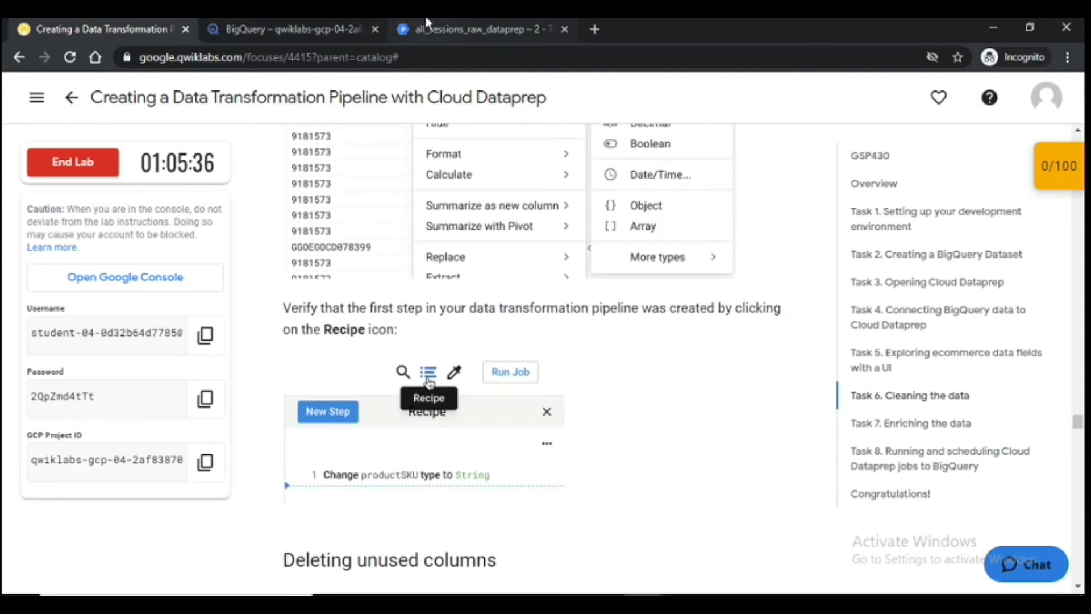
{"action": "left_click", "coordinate": [489, 28]}
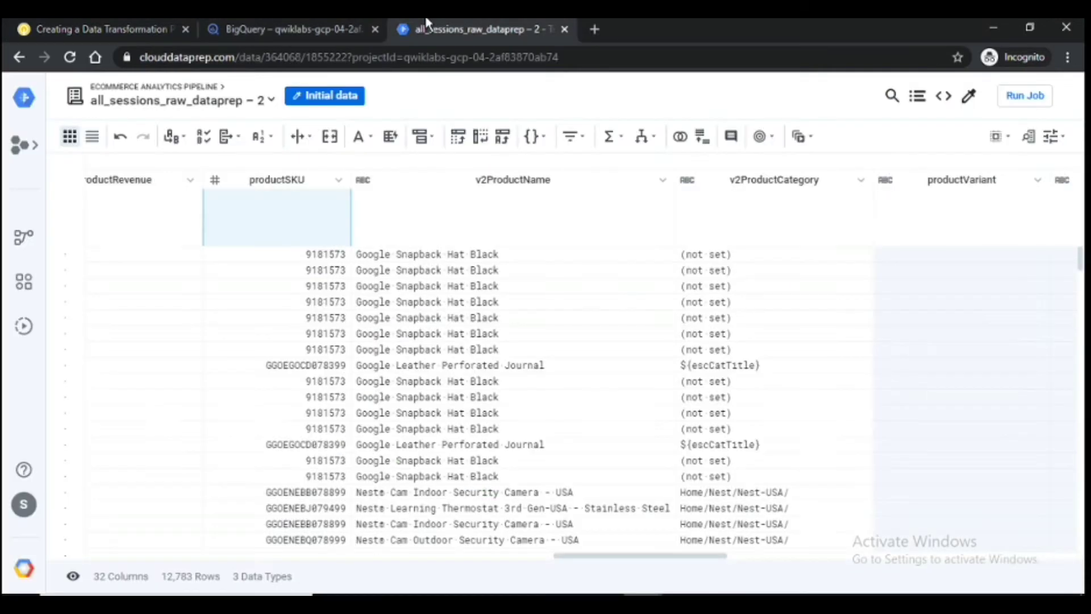
{"action": "left_click", "coordinate": [918, 98]}
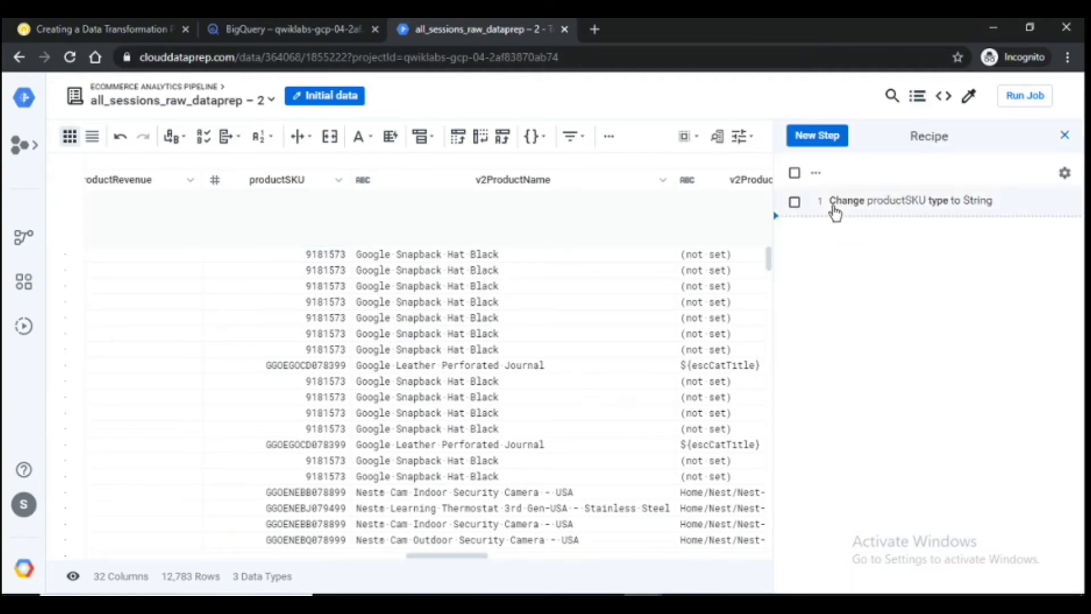
Step: Read the lab's instructions on deleting unused columns and delete the itemQuantity column from the dataset
{"action": "left_click", "coordinate": [179, 23]}
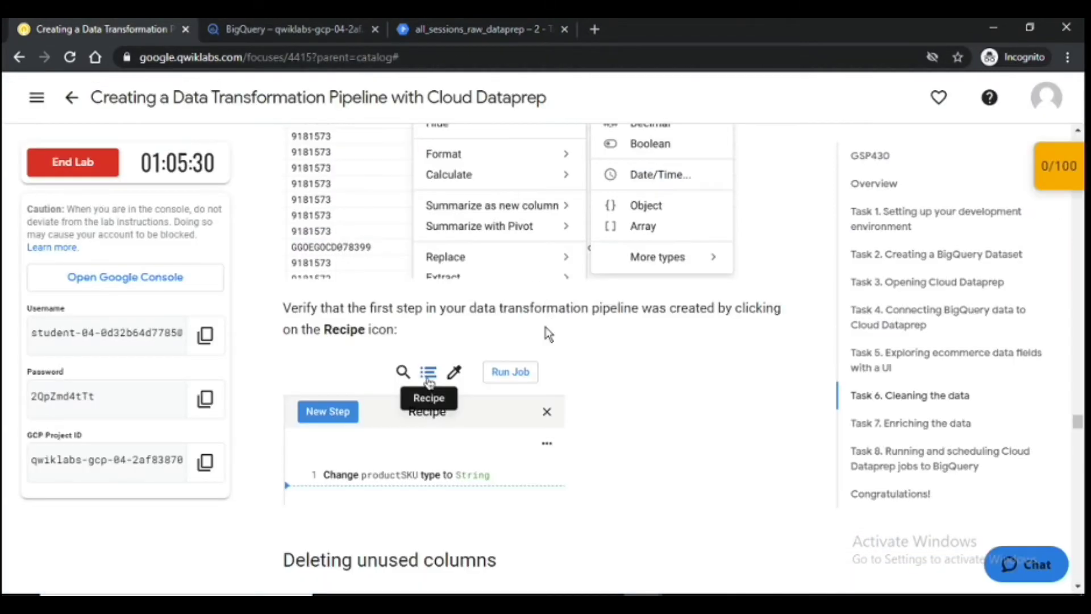
{"action": "scroll", "coordinate": [546, 333], "scroll_direction": "down", "scroll_amount": 3}
{"action": "scroll", "coordinate": [545, 327], "scroll_direction": "down", "scroll_amount": 3}
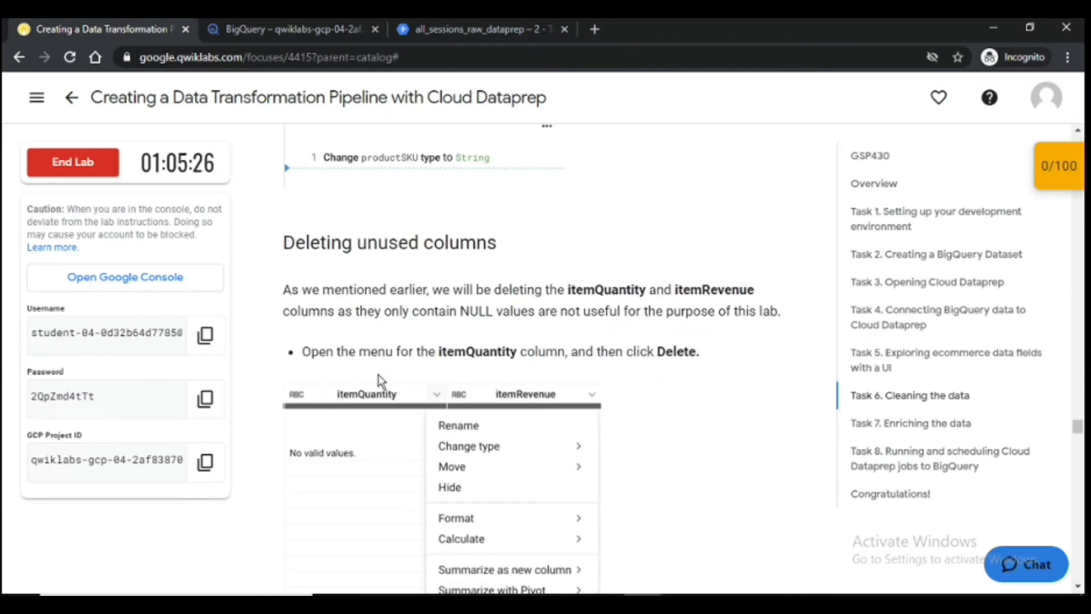
{"action": "scroll", "coordinate": [384, 367], "scroll_direction": "down", "scroll_amount": 3}
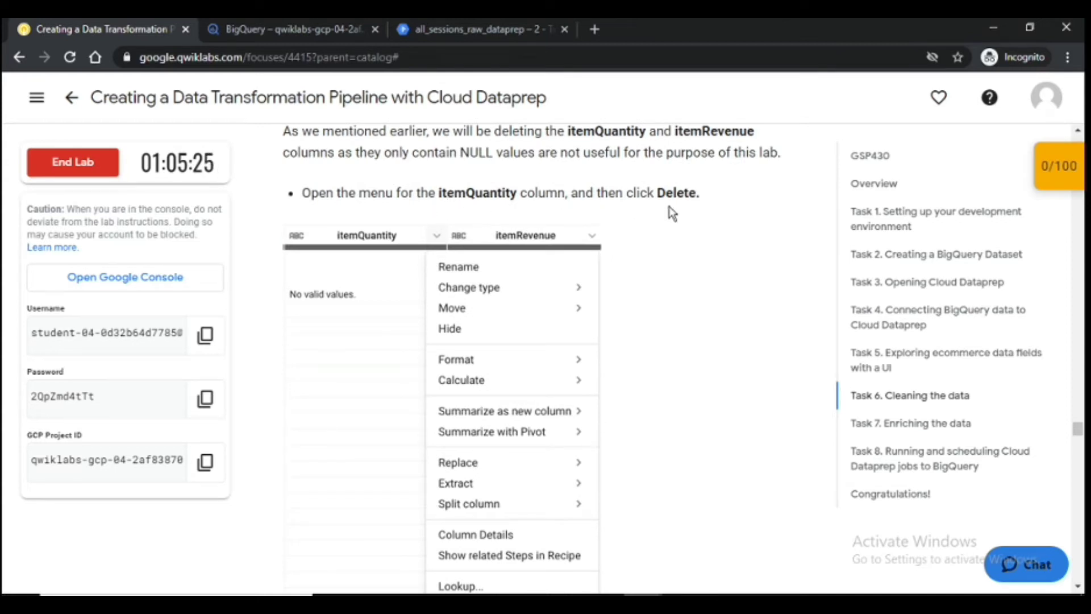
{"action": "left_click", "coordinate": [473, 31]}
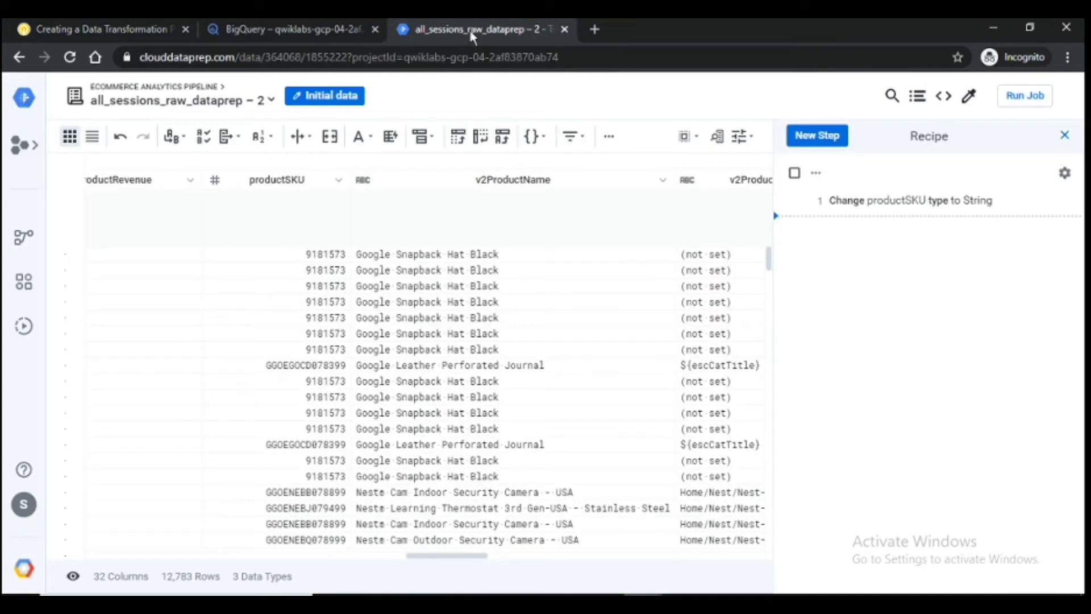
{"action": "left_click_drag", "start_coordinate": [485, 555], "coordinate": [418, 556]}
{"action": "left_click_drag", "start_coordinate": [401, 557], "coordinate": [195, 569]}
{"action": "left_click_drag", "start_coordinate": [480, 559], "coordinate": [565, 560]}
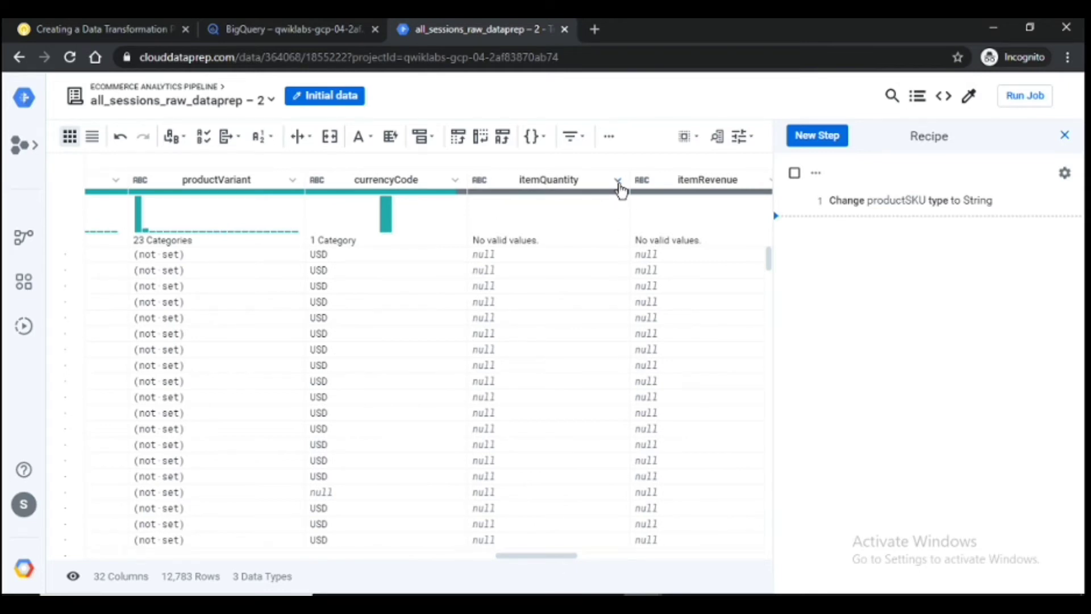
{"action": "left_click", "coordinate": [618, 181]}
{"action": "scroll", "coordinate": [640, 398], "scroll_direction": "down", "scroll_amount": 3}
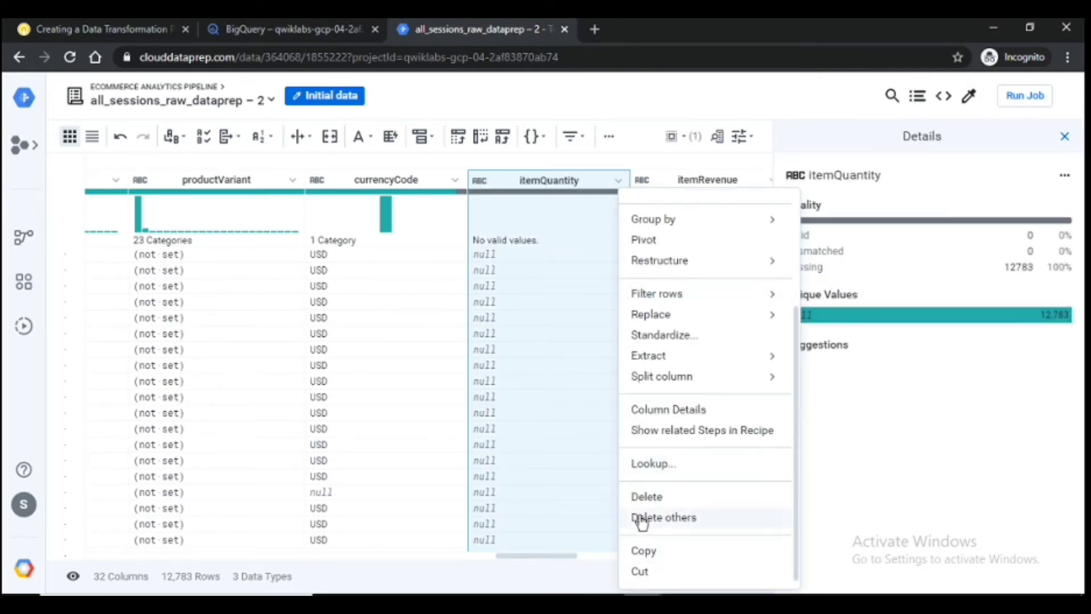
{"action": "left_click", "coordinate": [645, 497]}
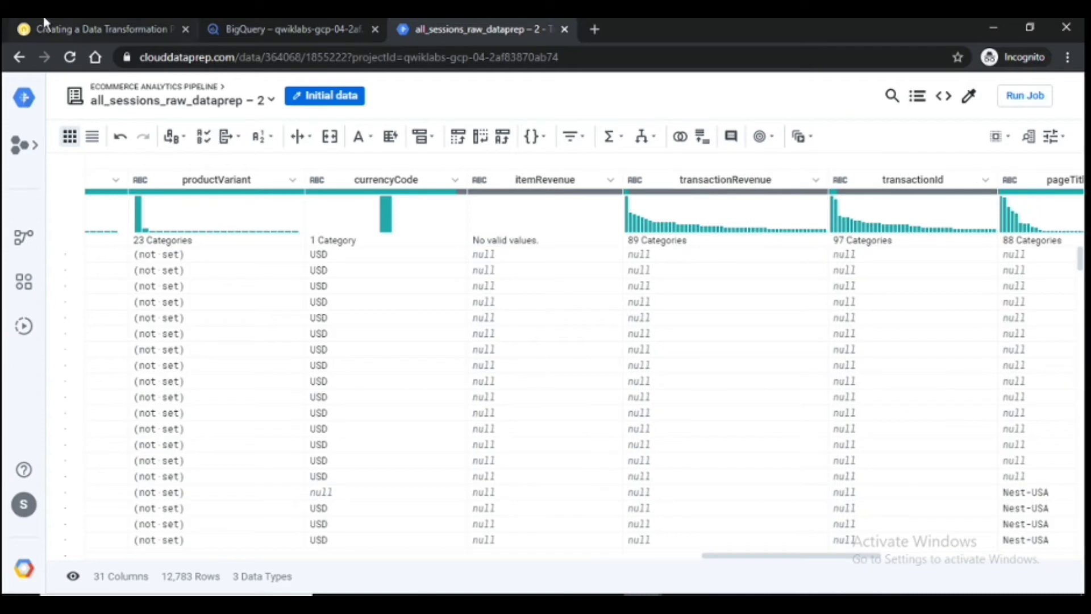
Step: Read the lab's next column instruction and delete the itemRevenue column as well
{"action": "left_click", "coordinate": [80, 18]}
{"action": "scroll", "coordinate": [510, 288], "scroll_direction": "down", "scroll_amount": 3}
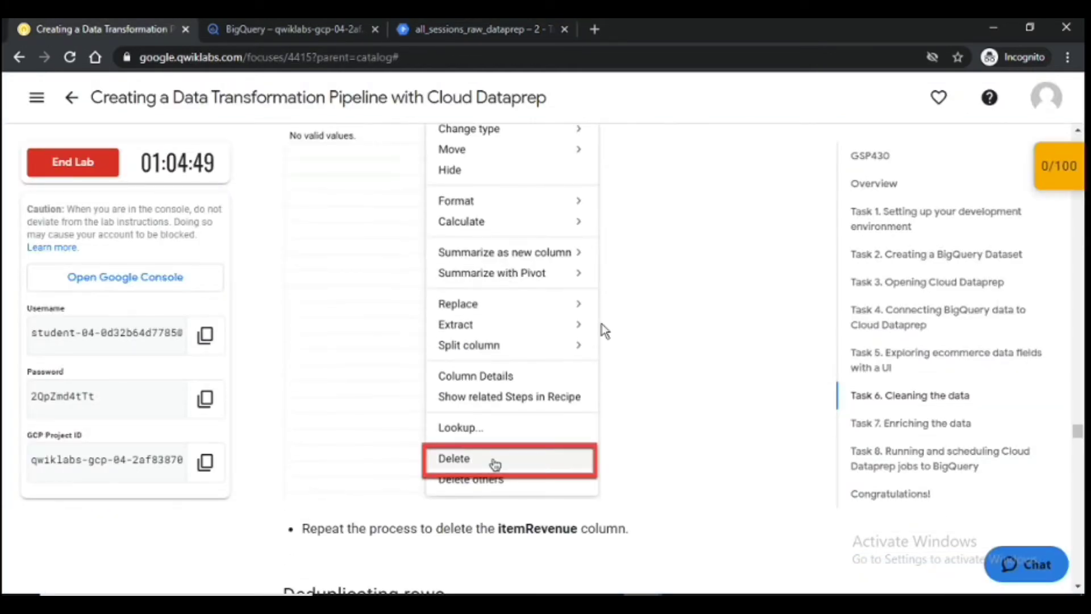
{"action": "scroll", "coordinate": [606, 331], "scroll_direction": "down", "scroll_amount": 4}
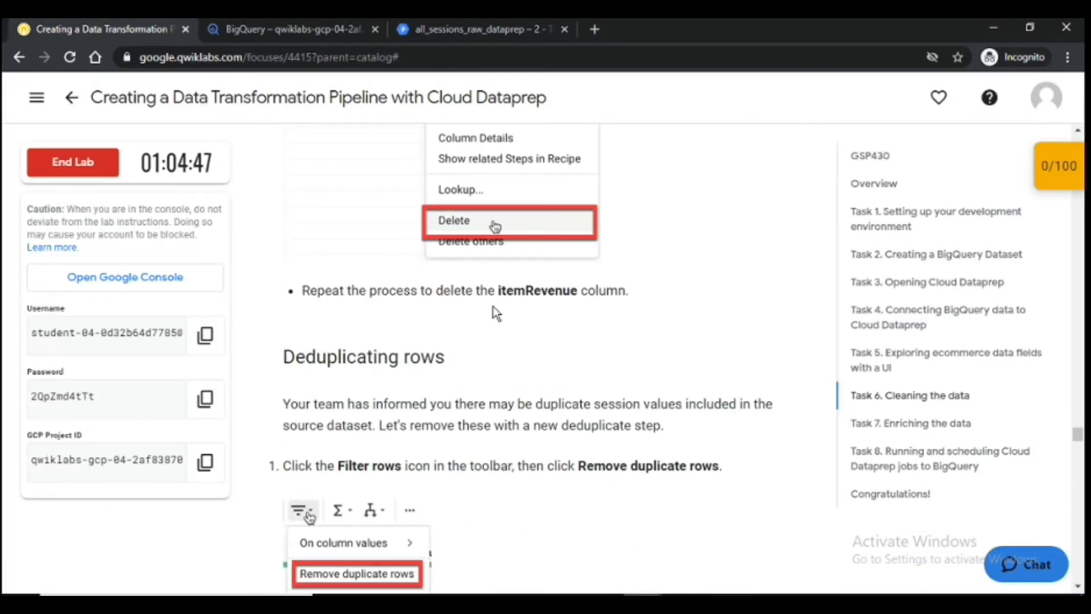
{"action": "left_click", "coordinate": [467, 20]}
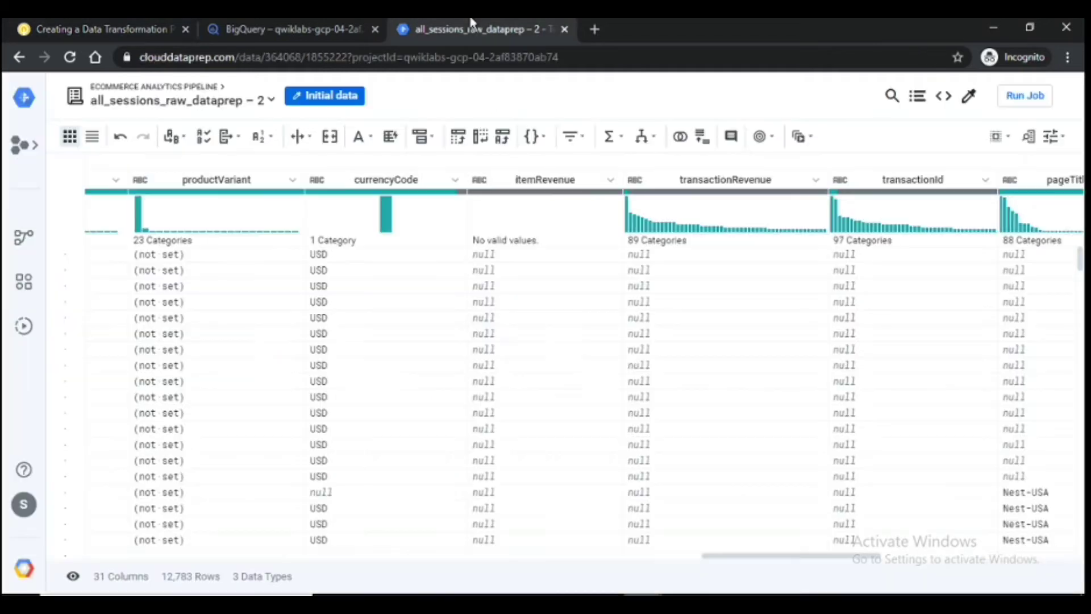
{"action": "left_click", "coordinate": [611, 180]}
{"action": "scroll", "coordinate": [661, 569], "scroll_direction": "down", "scroll_amount": 3}
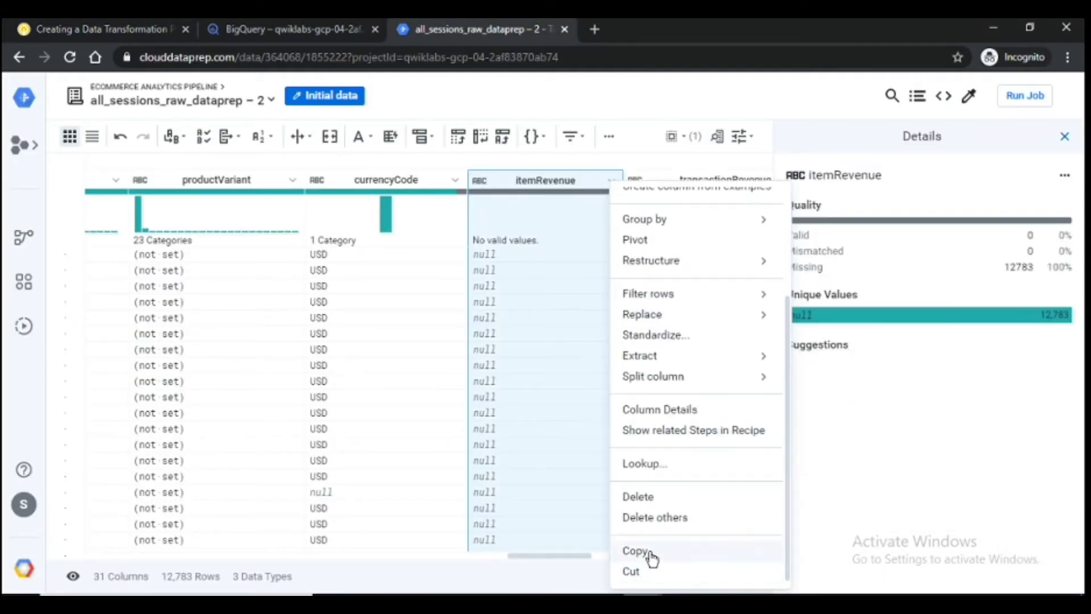
{"action": "left_click", "coordinate": [658, 503]}
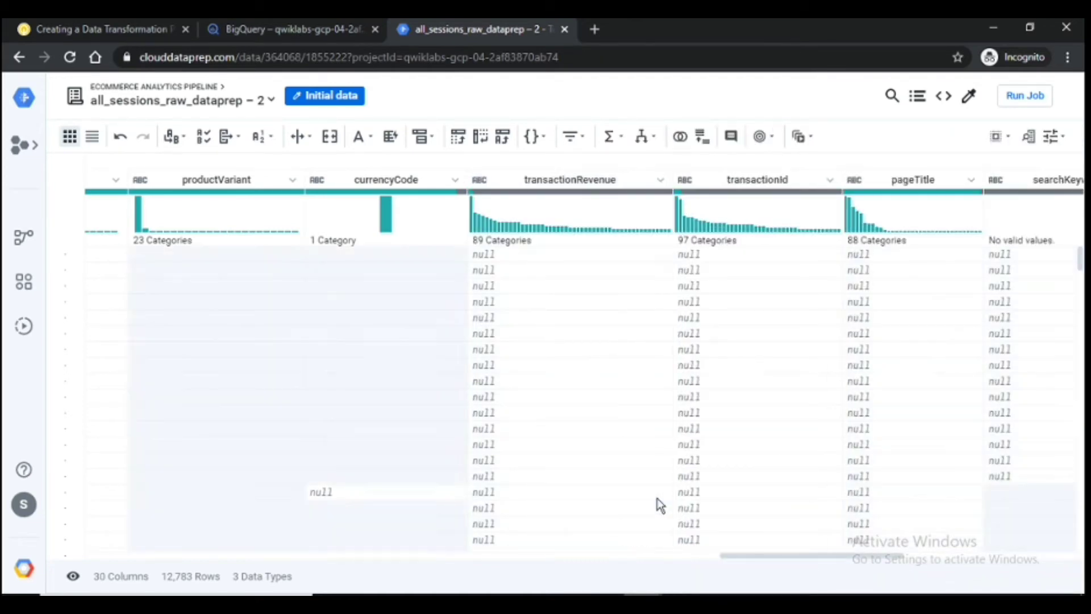
Step: Glance at the lab's deduplication section and reopen the recipe to review the column deletion steps
{"action": "left_click", "coordinate": [23, 27]}
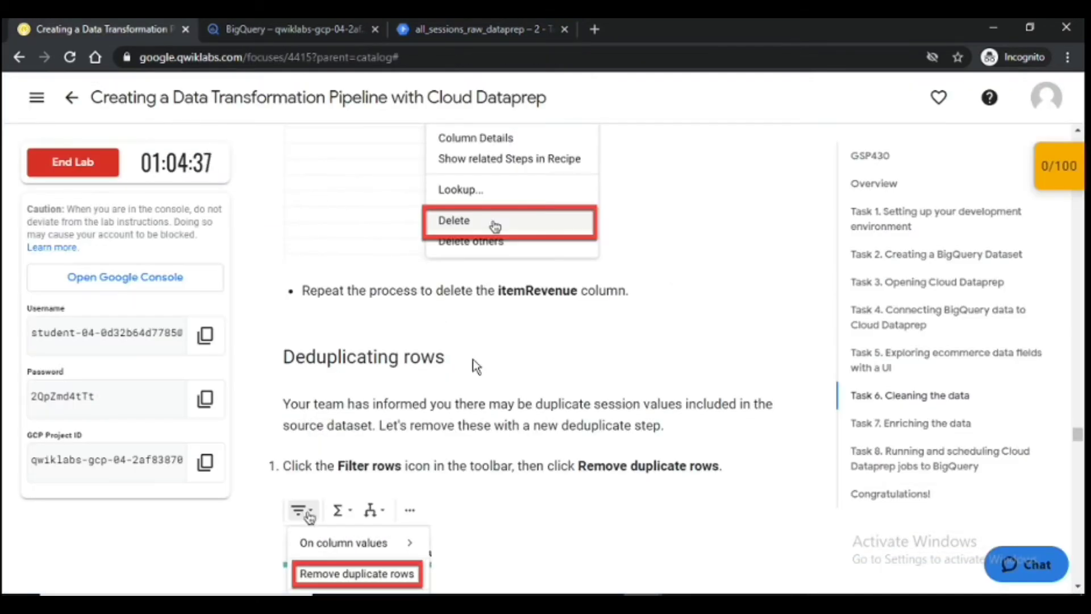
{"action": "left_click", "coordinate": [490, 25]}
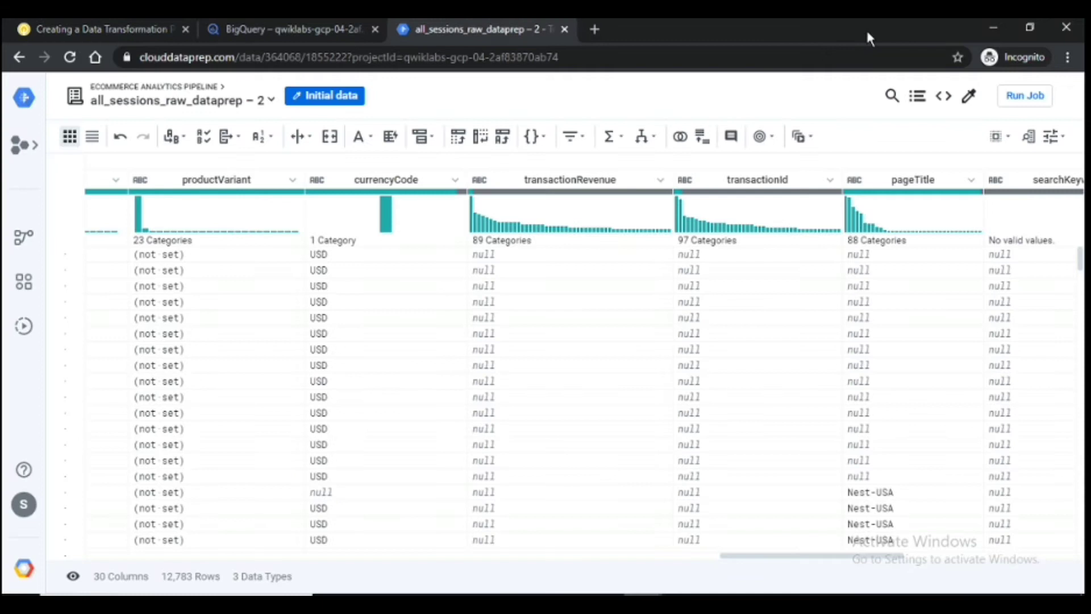
{"action": "left_click", "coordinate": [916, 98]}
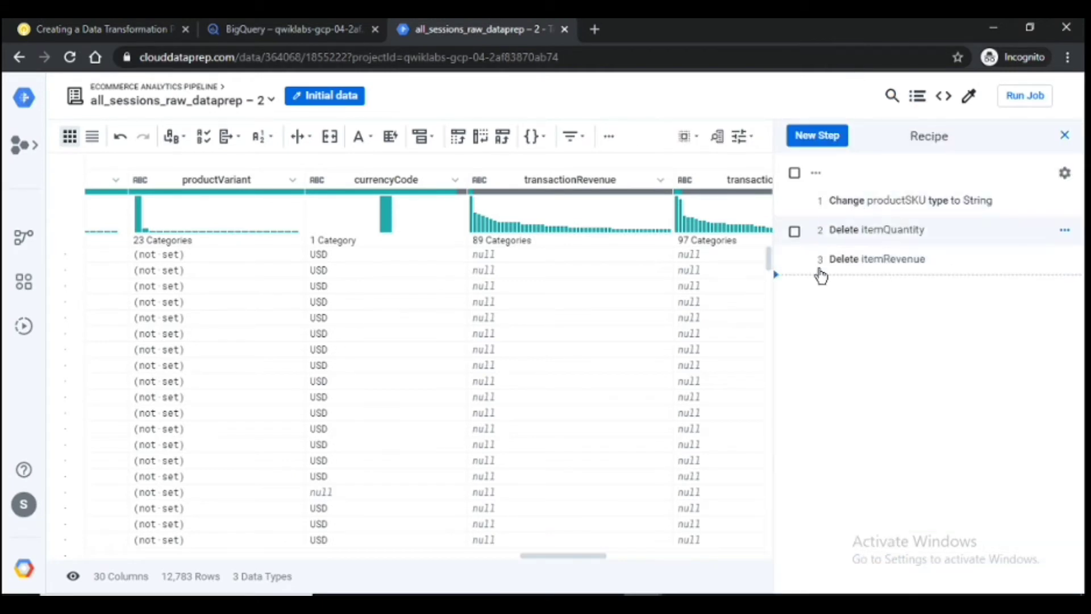
Step: Read the lab's deduplication instructions and add a Remove duplicate rows step to the recipe
{"action": "left_click", "coordinate": [99, 28]}
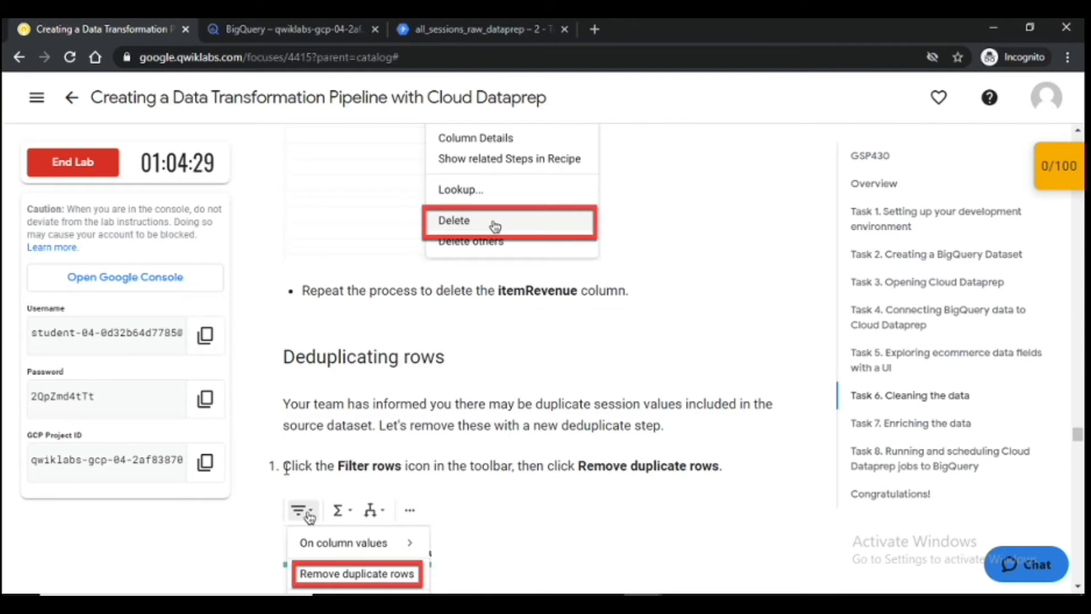
{"action": "scroll", "coordinate": [300, 486], "scroll_direction": "down", "scroll_amount": 1}
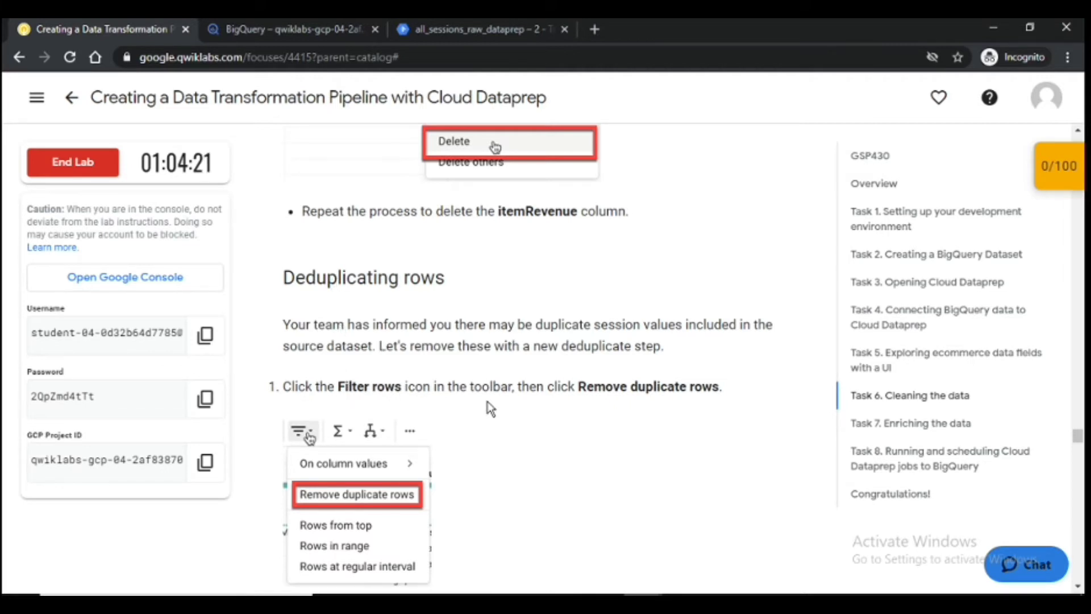
{"action": "scroll", "coordinate": [635, 409], "scroll_direction": "down", "scroll_amount": 4}
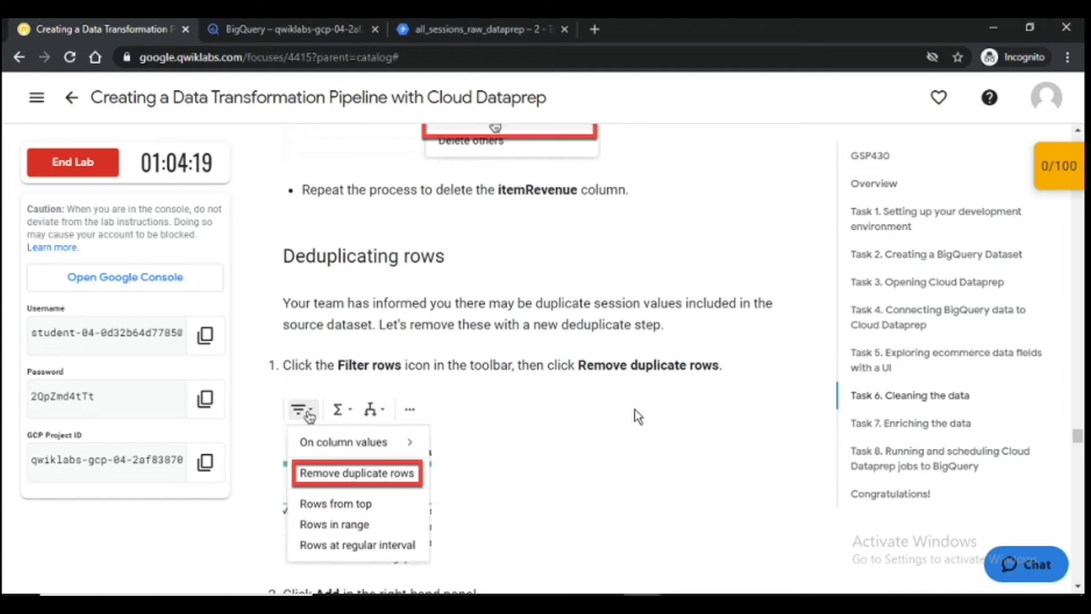
{"action": "left_click", "coordinate": [483, 29]}
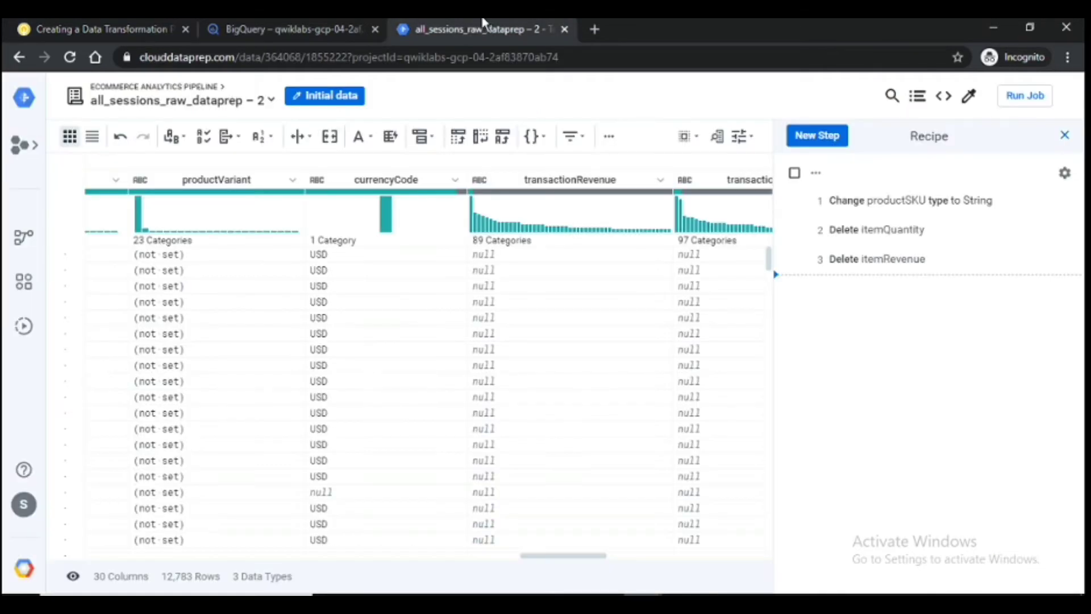
{"action": "left_click", "coordinate": [88, 22]}
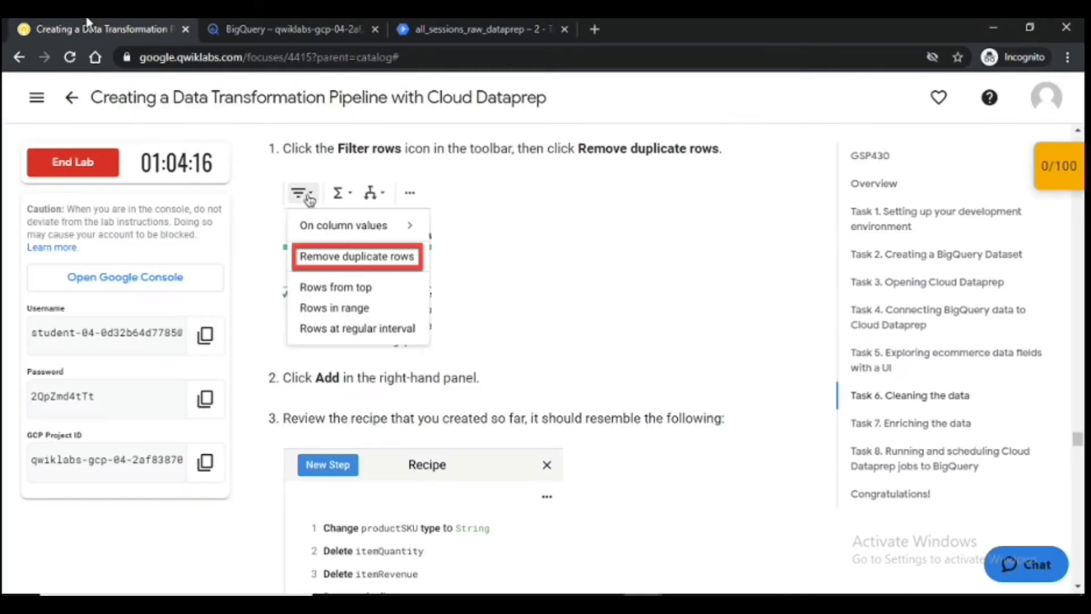
{"action": "left_click", "coordinate": [480, 20]}
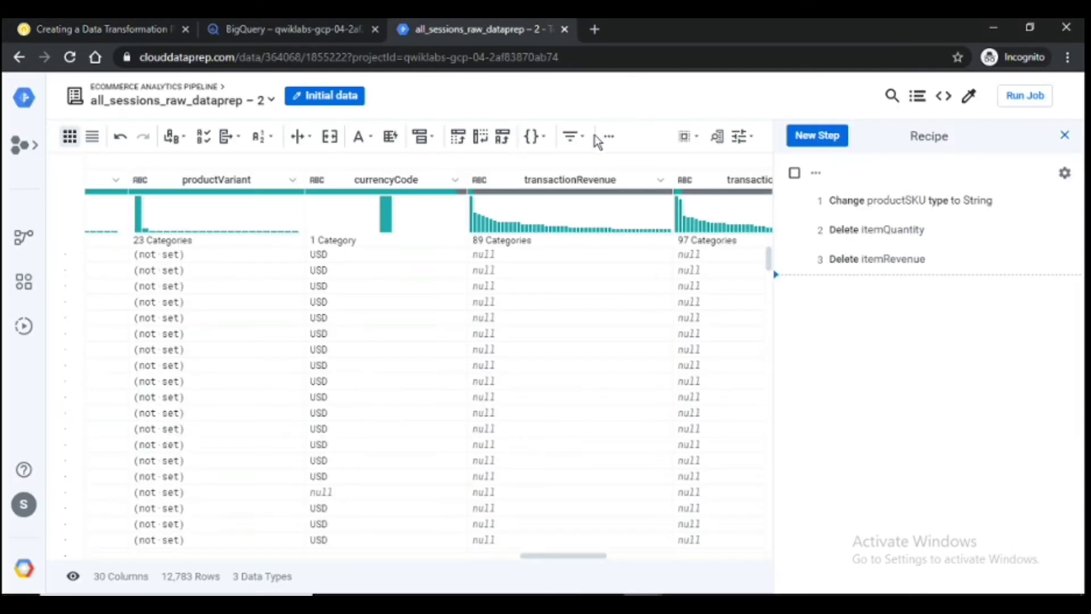
{"action": "left_click", "coordinate": [585, 145]}
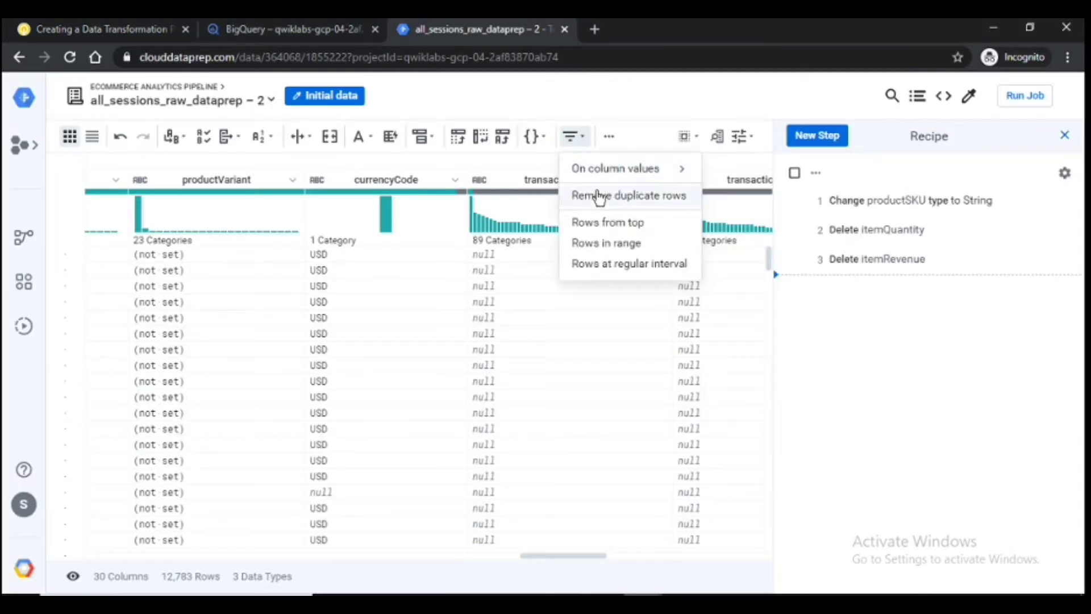
{"action": "left_click", "coordinate": [599, 197]}
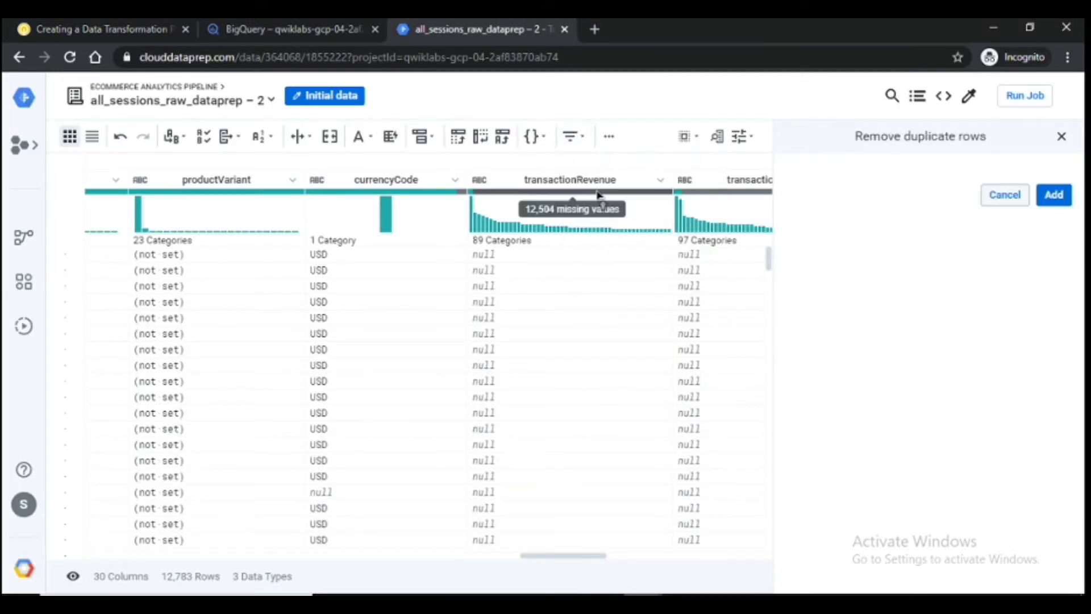
{"action": "left_click", "coordinate": [1053, 196]}
Step: Compare the recipe built so far with the lab's example recipe
{"action": "left_click", "coordinate": [102, 26]}
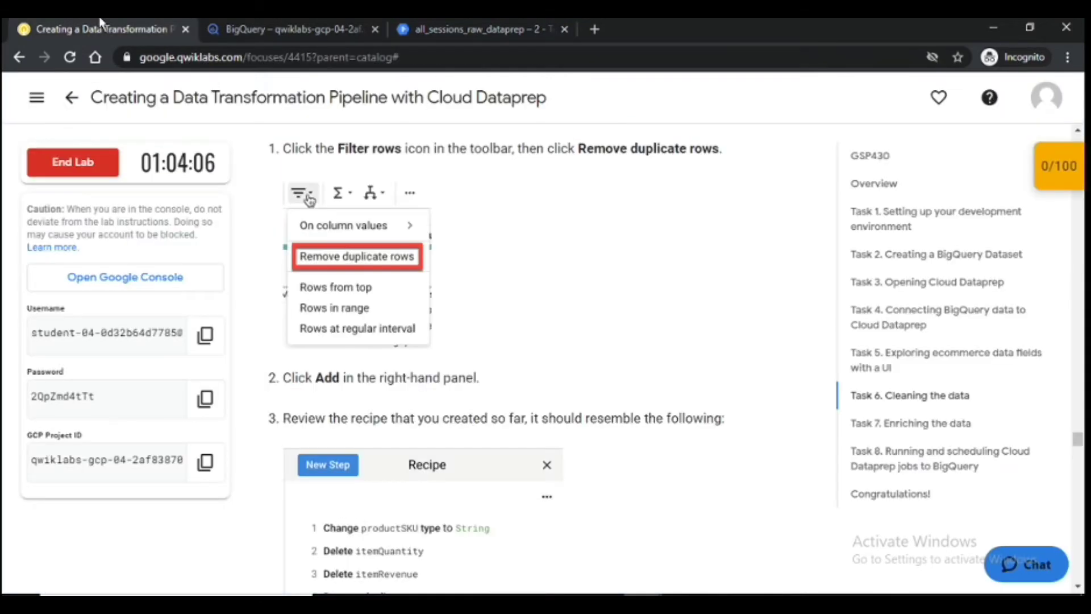
{"action": "scroll", "coordinate": [439, 341], "scroll_direction": "down", "scroll_amount": 1}
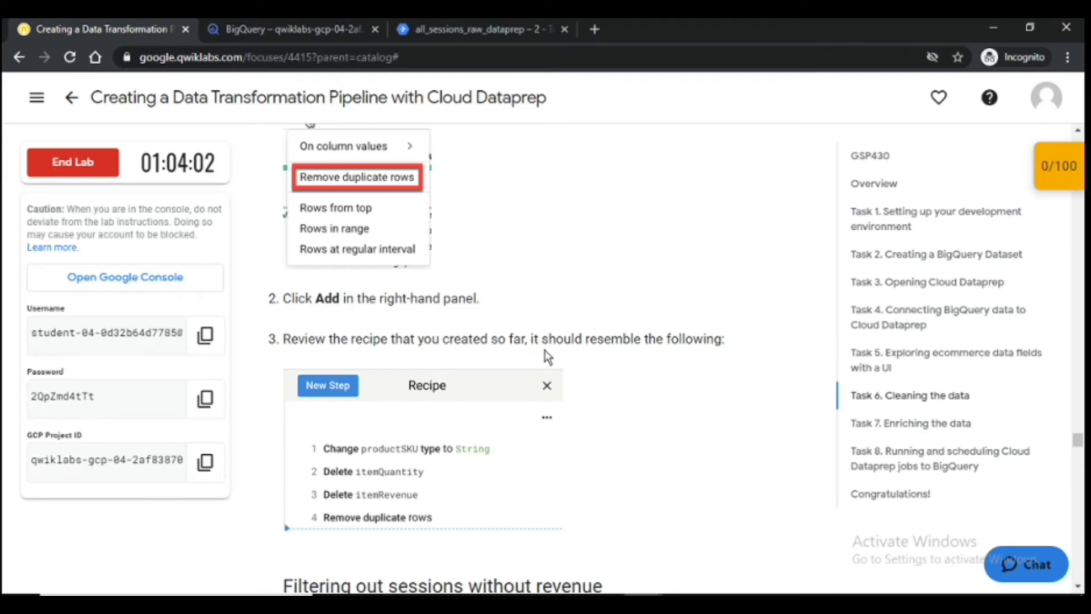
{"action": "left_click", "coordinate": [484, 26]}
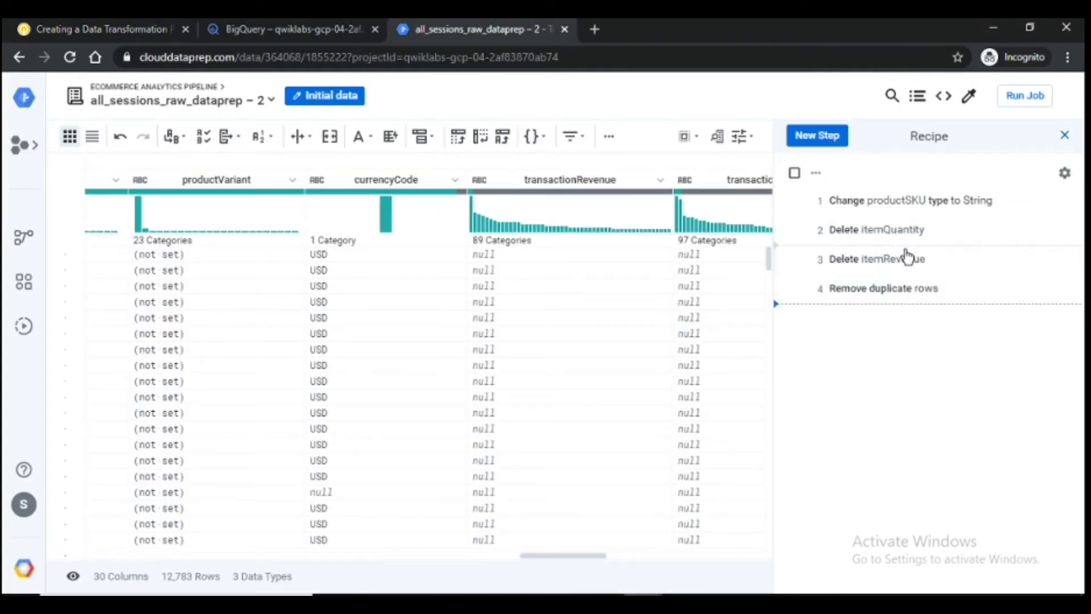
Step: Read the lab's section on filtering out sessions without revenue and locate the totalTransactionRevenue column in the dataset
{"action": "left_click", "coordinate": [102, 28]}
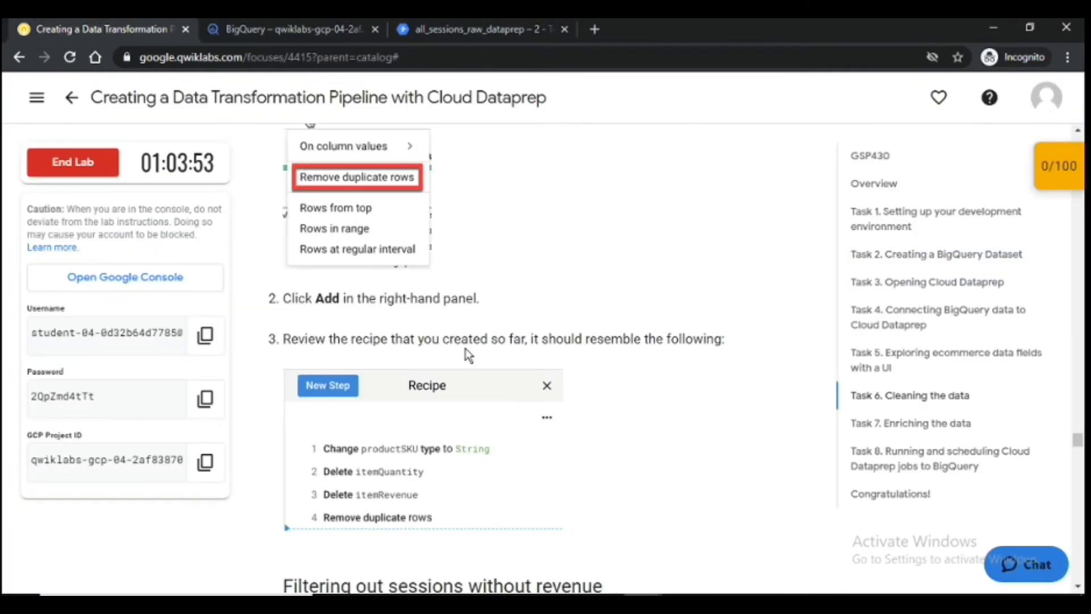
{"action": "scroll", "coordinate": [468, 355], "scroll_direction": "down", "scroll_amount": 4}
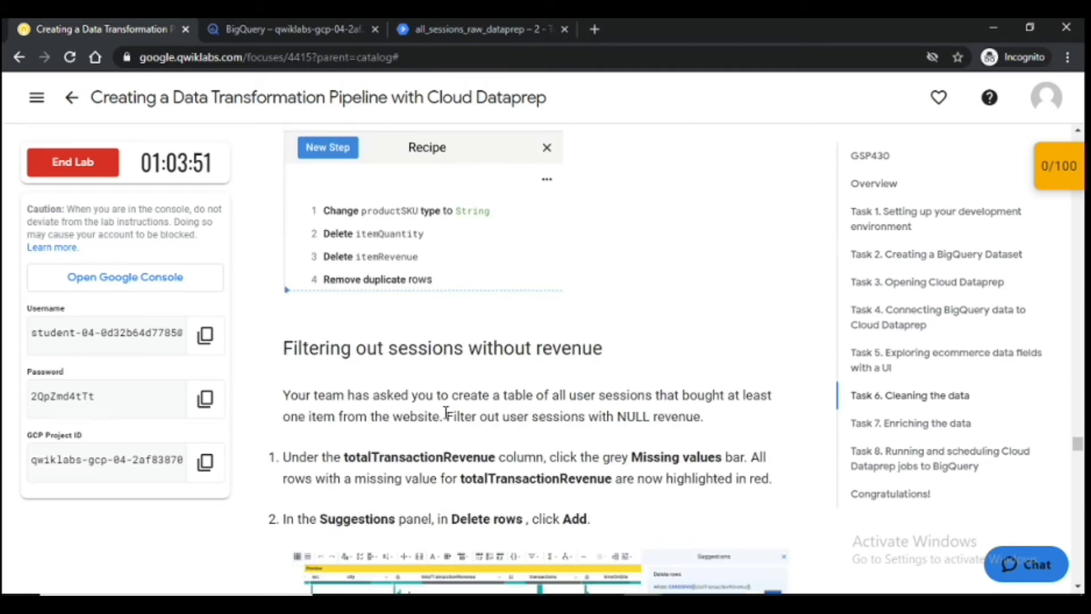
{"action": "scroll", "coordinate": [344, 421], "scroll_direction": "down", "scroll_amount": 1}
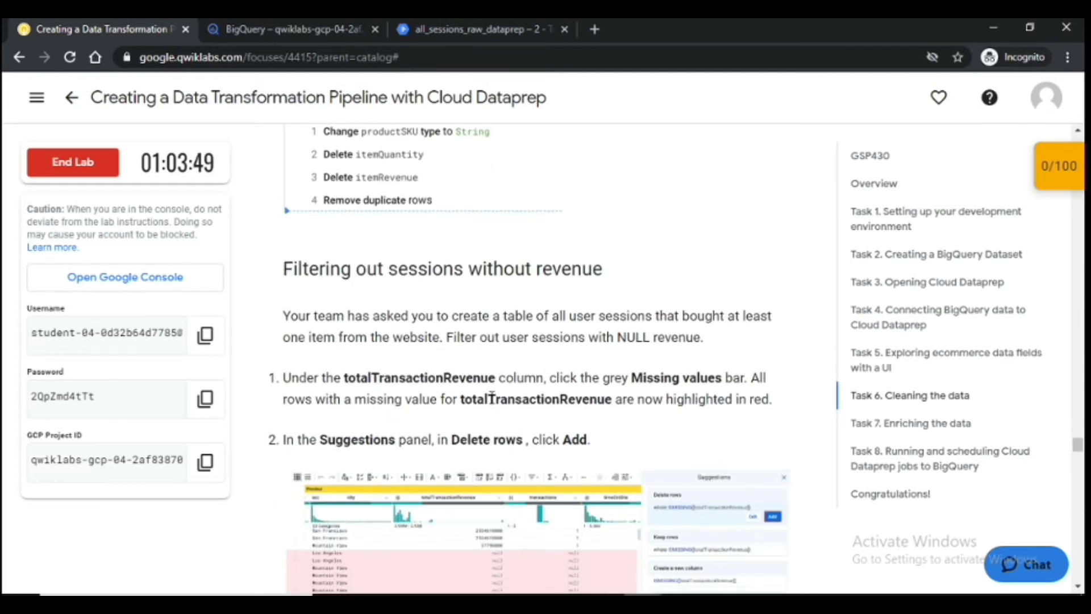
{"action": "scroll", "coordinate": [493, 398], "scroll_direction": "down", "scroll_amount": 1}
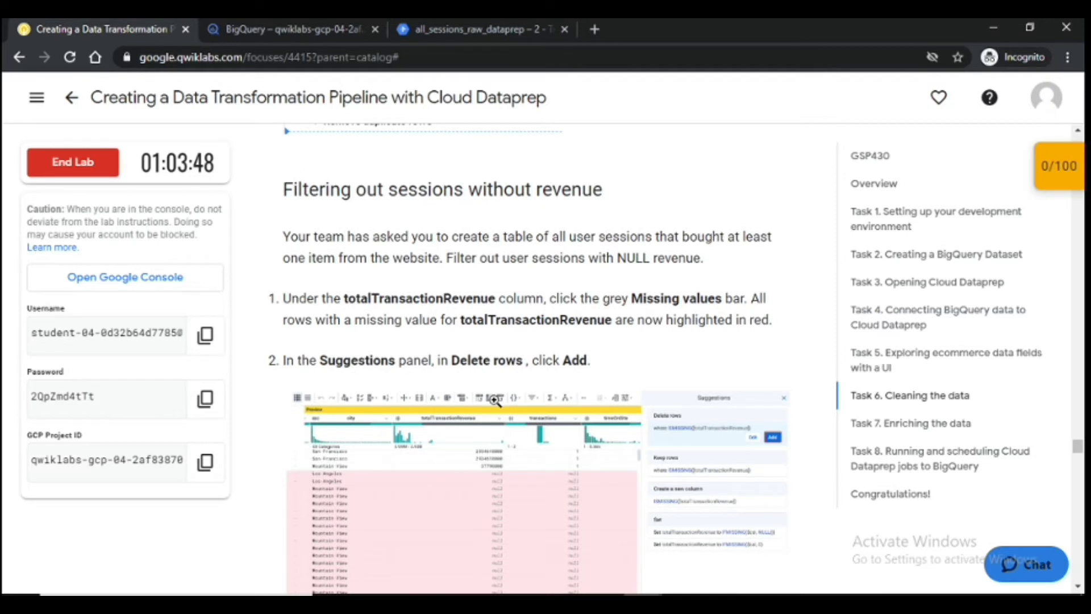
{"action": "scroll", "coordinate": [495, 401], "scroll_direction": "down", "scroll_amount": 1}
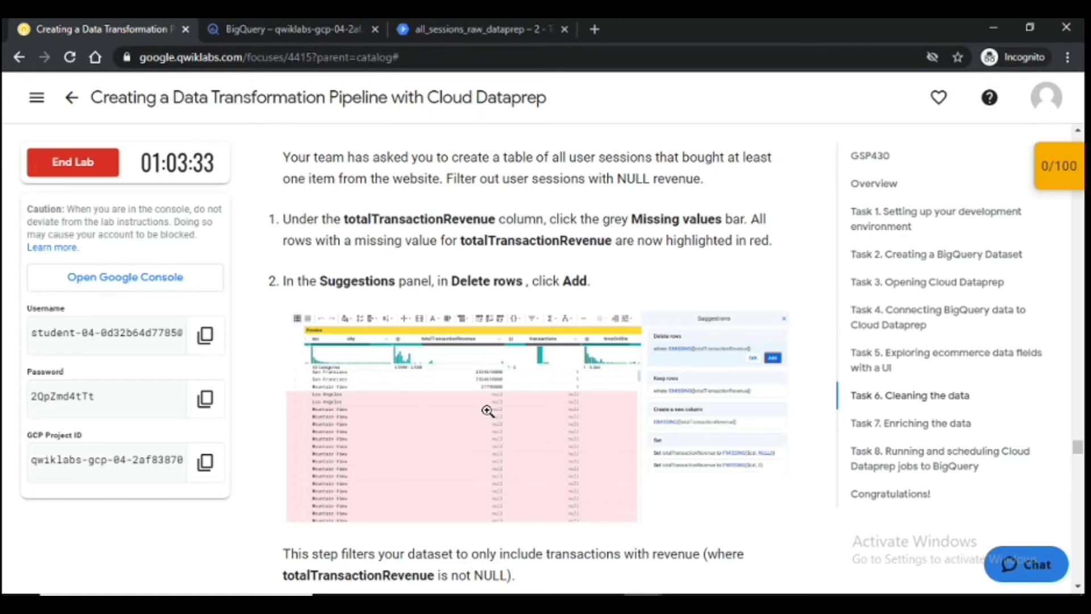
{"action": "left_click", "coordinate": [491, 26]}
{"action": "left_click", "coordinate": [67, 25]}
{"action": "left_click", "coordinate": [459, 28]}
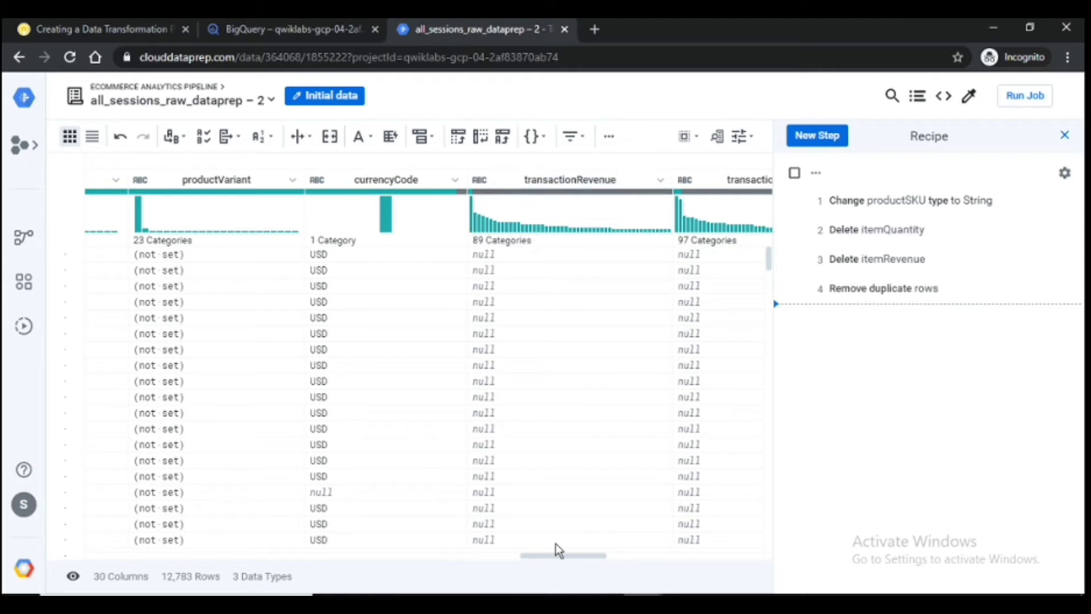
{"action": "left_click_drag", "start_coordinate": [559, 554], "coordinate": [576, 577]}
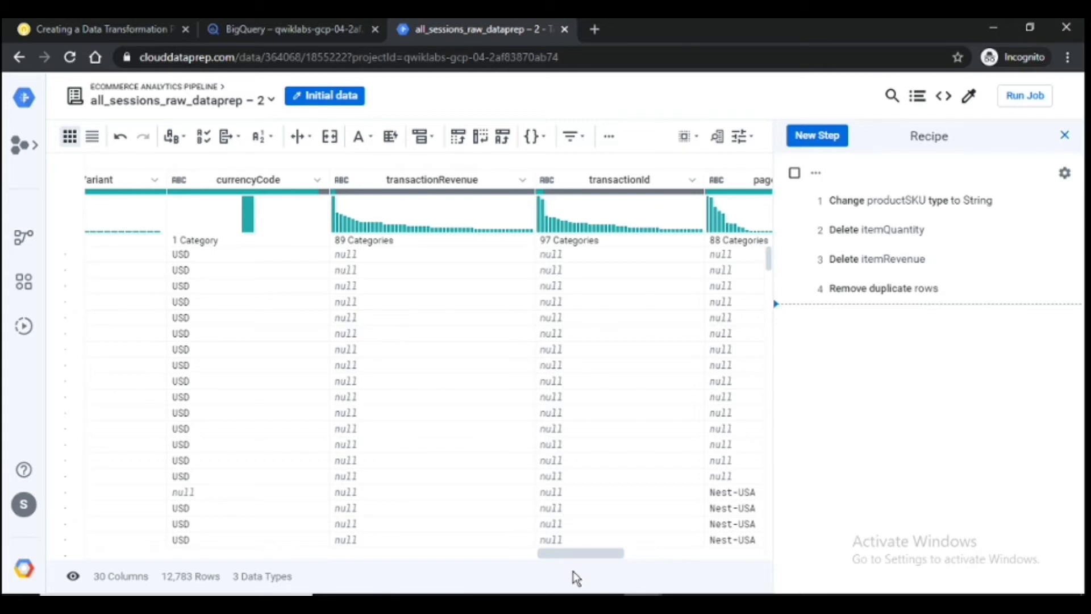
{"action": "left_click_drag", "start_coordinate": [576, 577], "coordinate": [179, 565]}
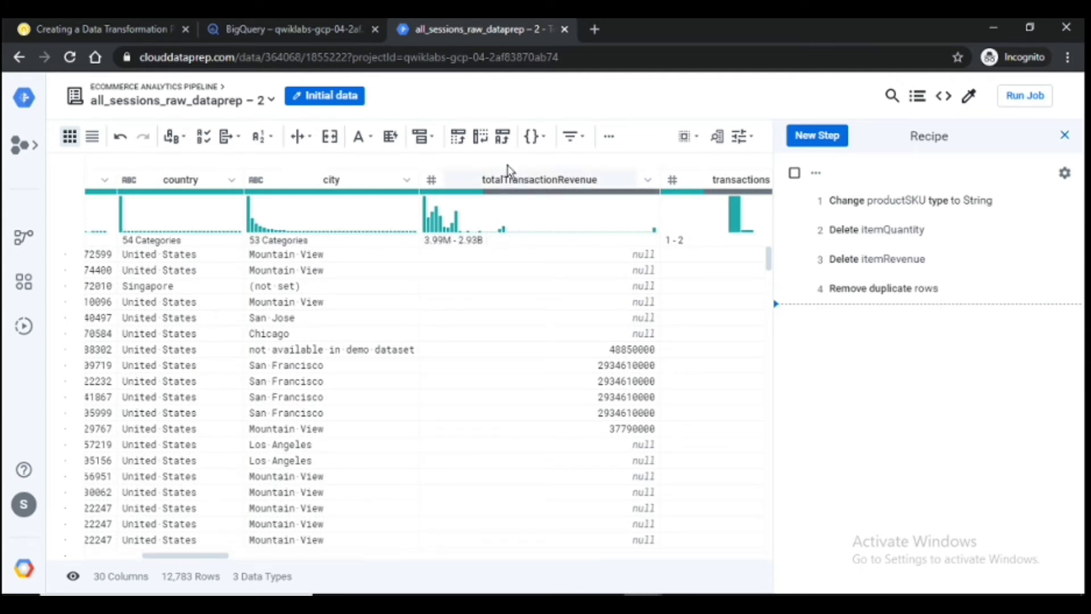
Step: Select the missing values of totalTransactionRevenue and add the suggested step that deletes those rows, following the lab's instructions
{"action": "key", "text": "ctrl+1"}
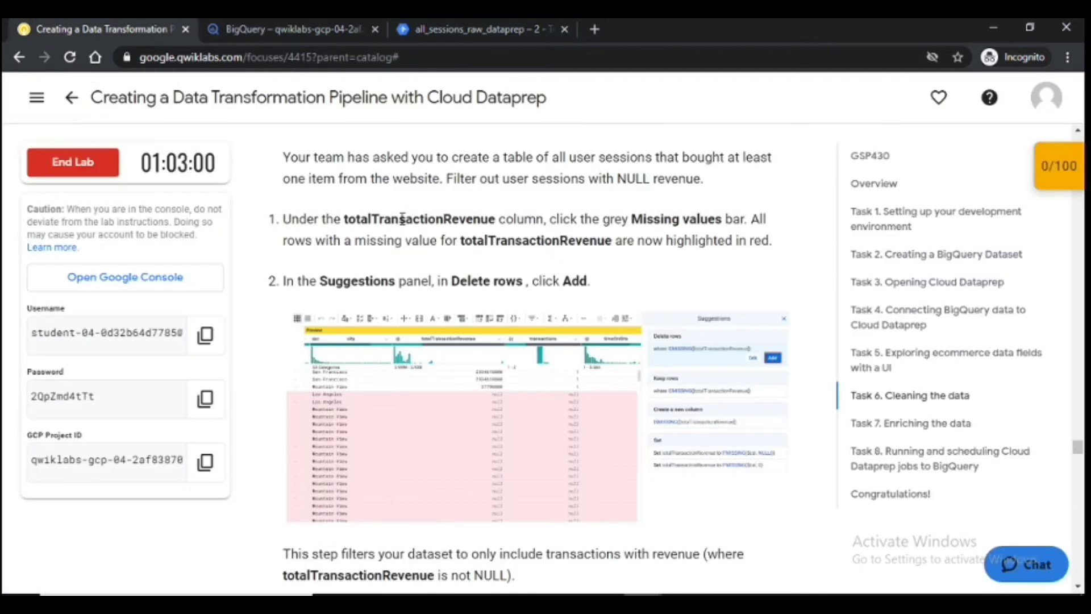
{"action": "left_click", "coordinate": [469, 29]}
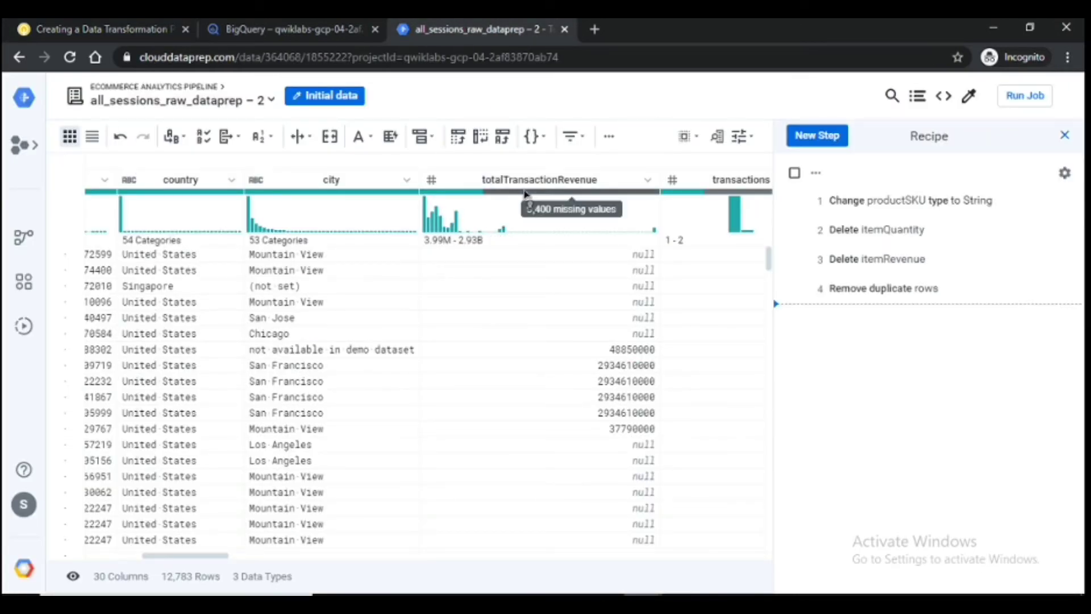
{"action": "left_click", "coordinate": [525, 194]}
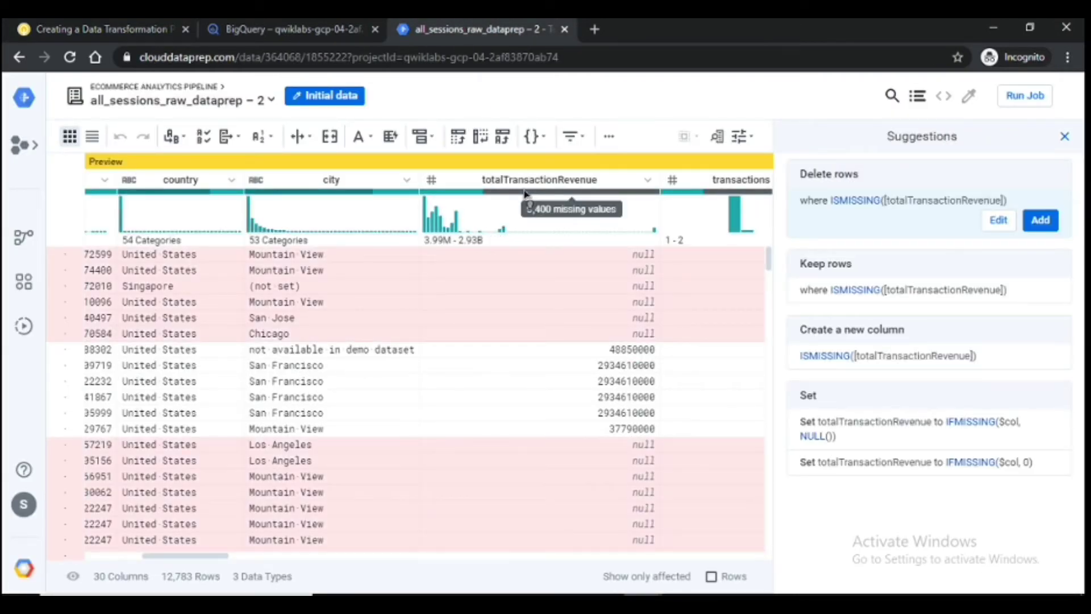
{"action": "left_click", "coordinate": [82, 23]}
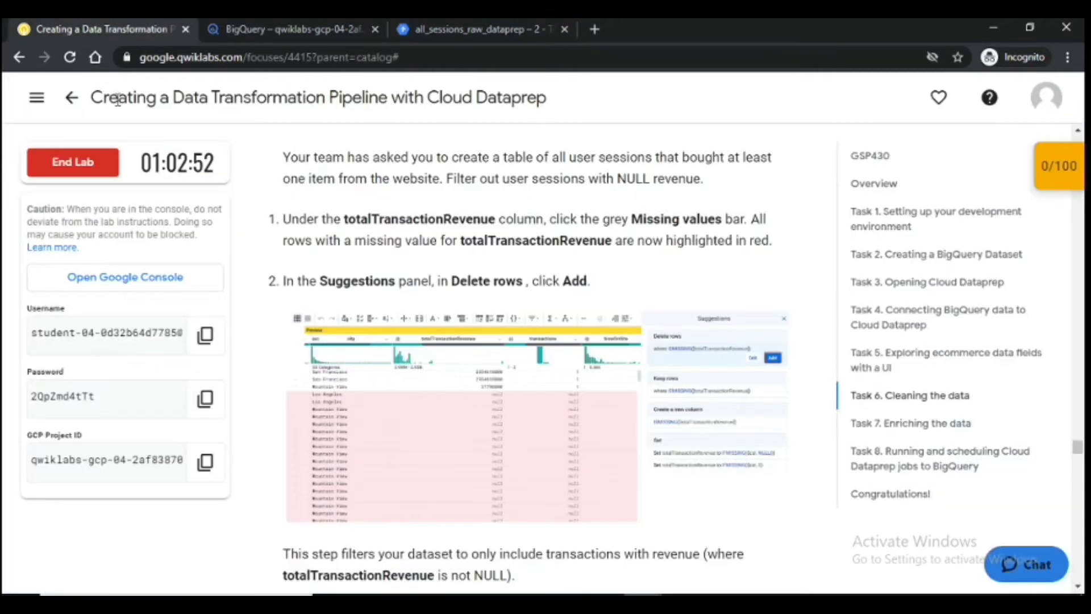
{"action": "scroll", "coordinate": [619, 313], "scroll_direction": "down", "scroll_amount": 2}
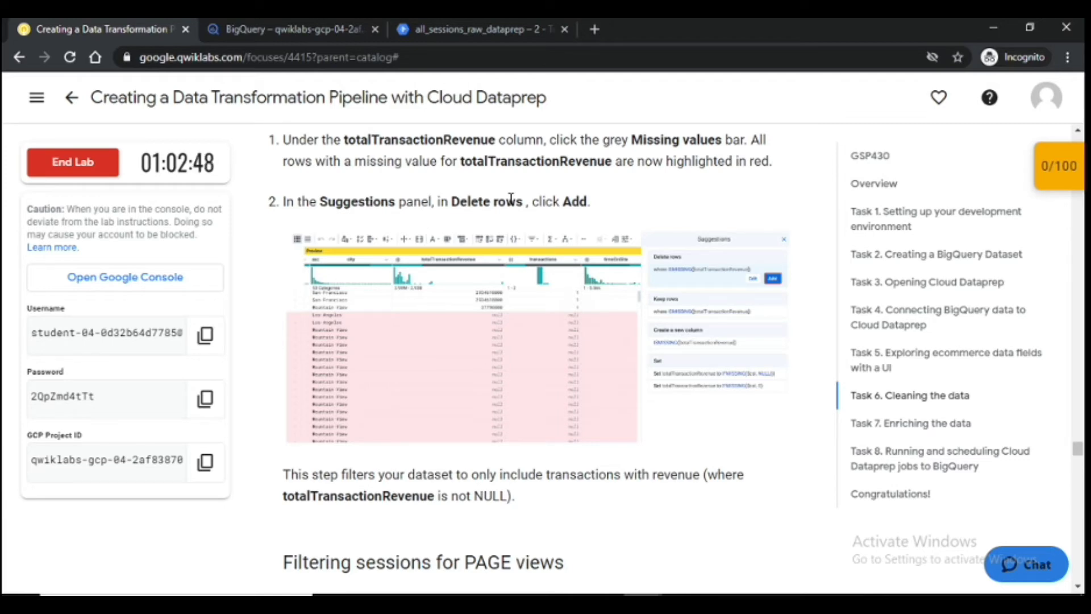
{"action": "left_click", "coordinate": [477, 28]}
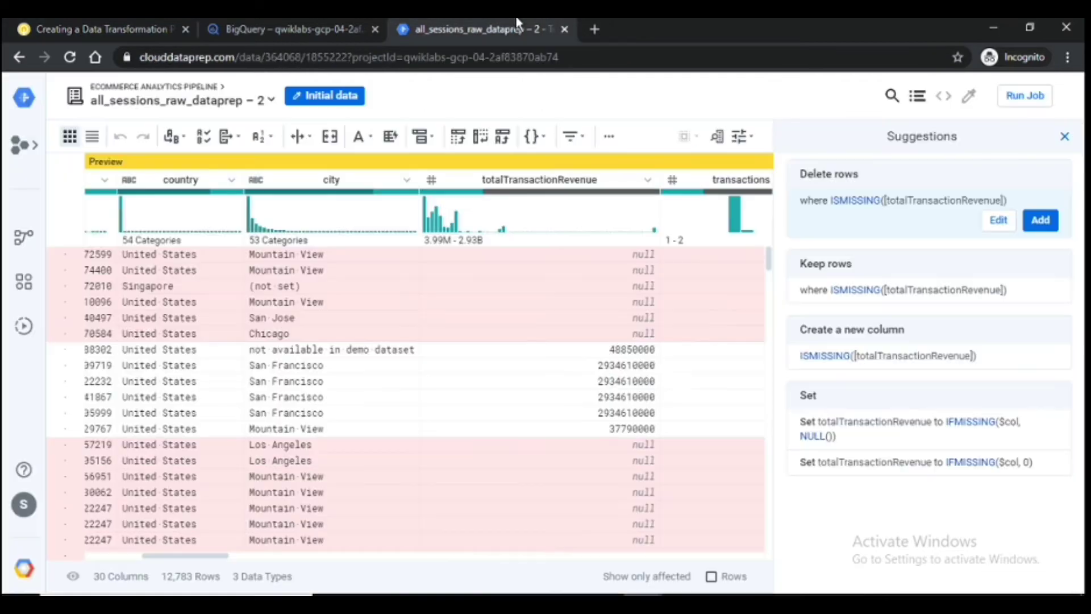
{"action": "left_click", "coordinate": [1041, 220]}
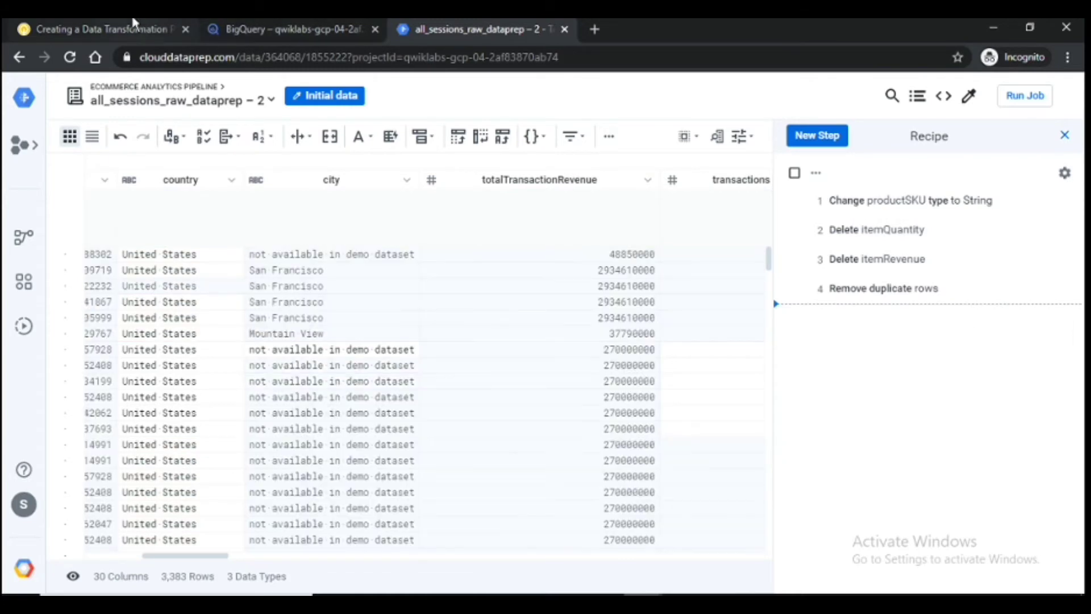
Step: Read the lab's section on filtering for PAGE views and select the PAGE value in the type column's histogram
{"action": "left_click", "coordinate": [134, 26]}
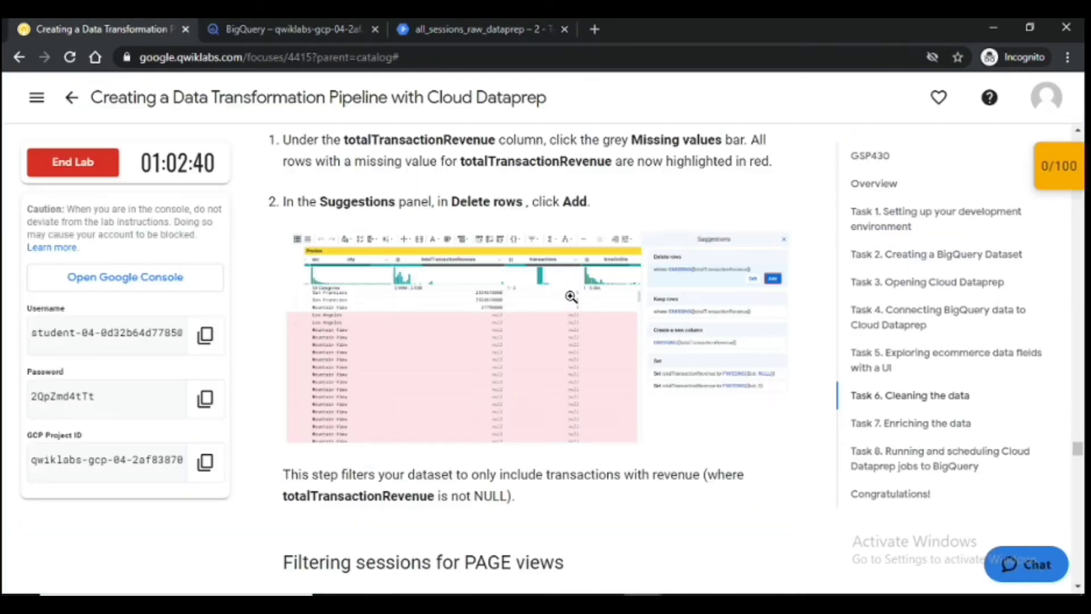
{"action": "scroll", "coordinate": [571, 296], "scroll_direction": "down", "scroll_amount": 1}
{"action": "scroll", "coordinate": [583, 418], "scroll_direction": "down", "scroll_amount": 2}
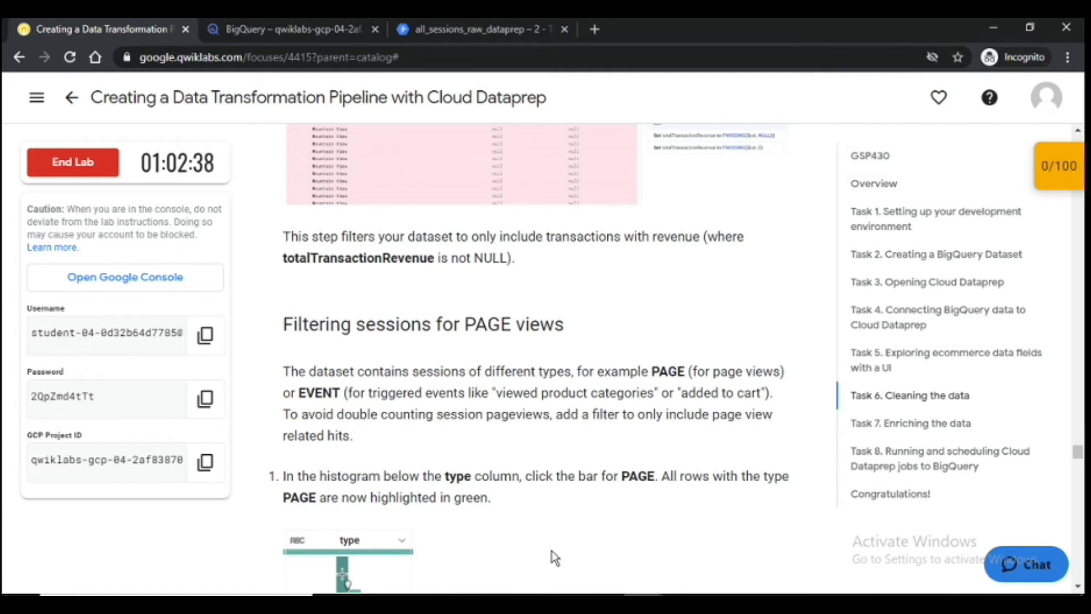
{"action": "scroll", "coordinate": [550, 549], "scroll_direction": "down", "scroll_amount": 2}
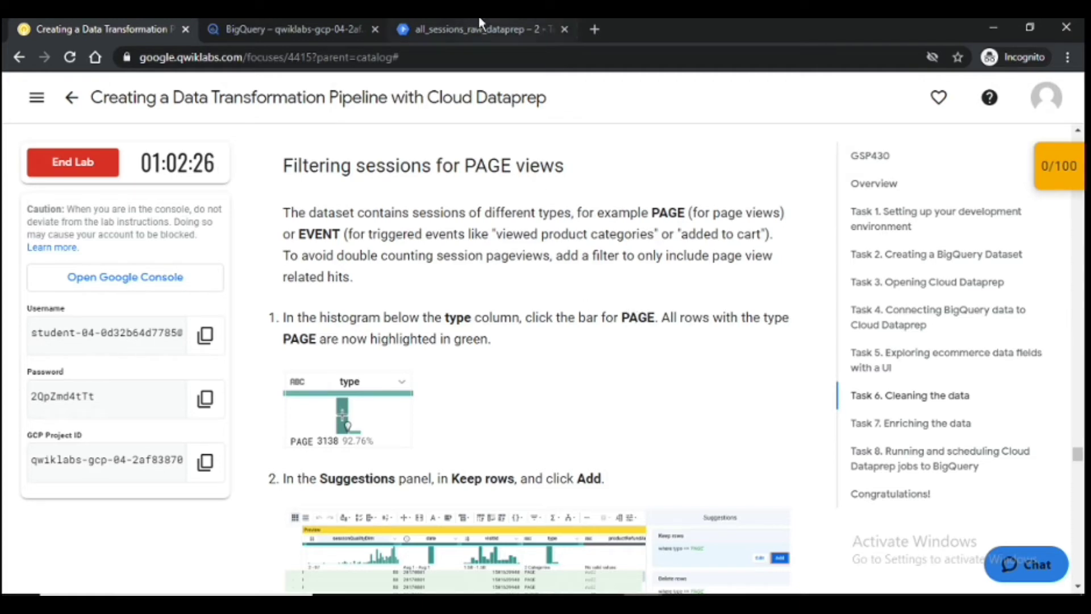
{"action": "left_click", "coordinate": [468, 27]}
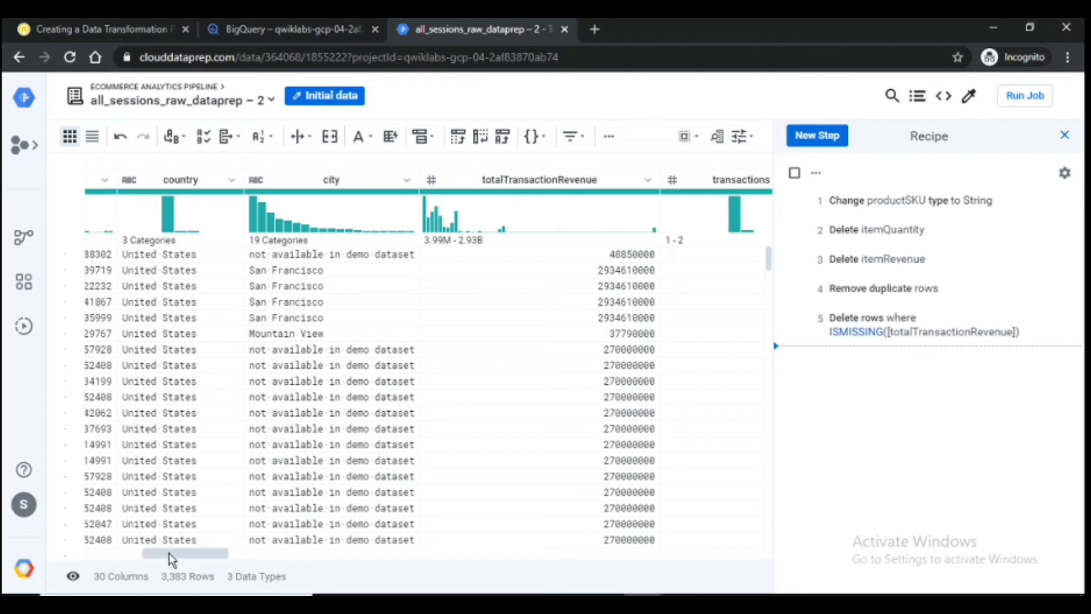
{"action": "left_click_drag", "start_coordinate": [171, 560], "coordinate": [324, 578]}
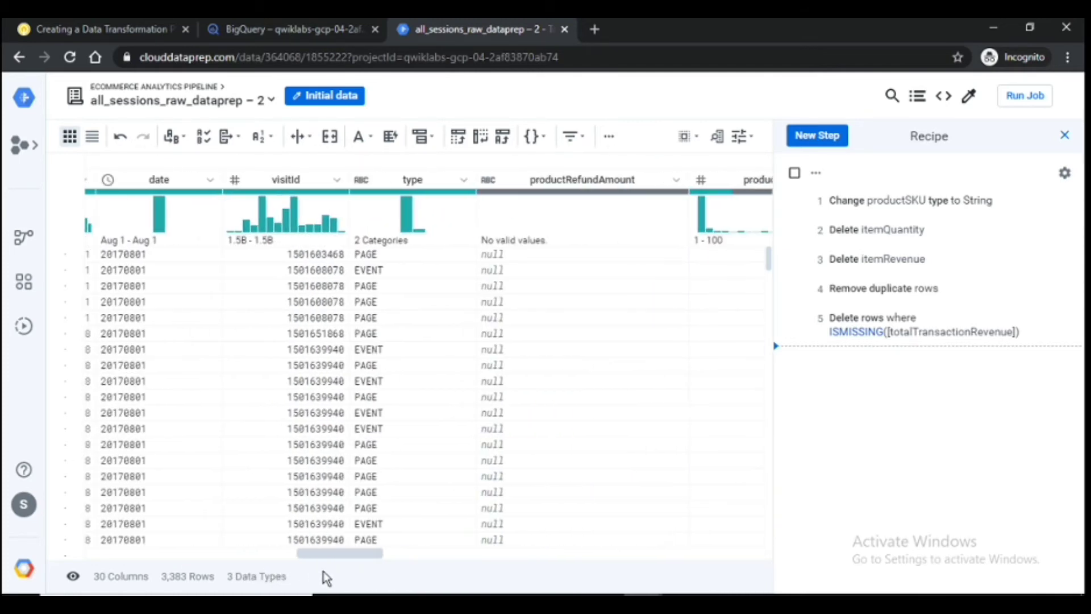
{"action": "mouse_move", "coordinate": [418, 230]}
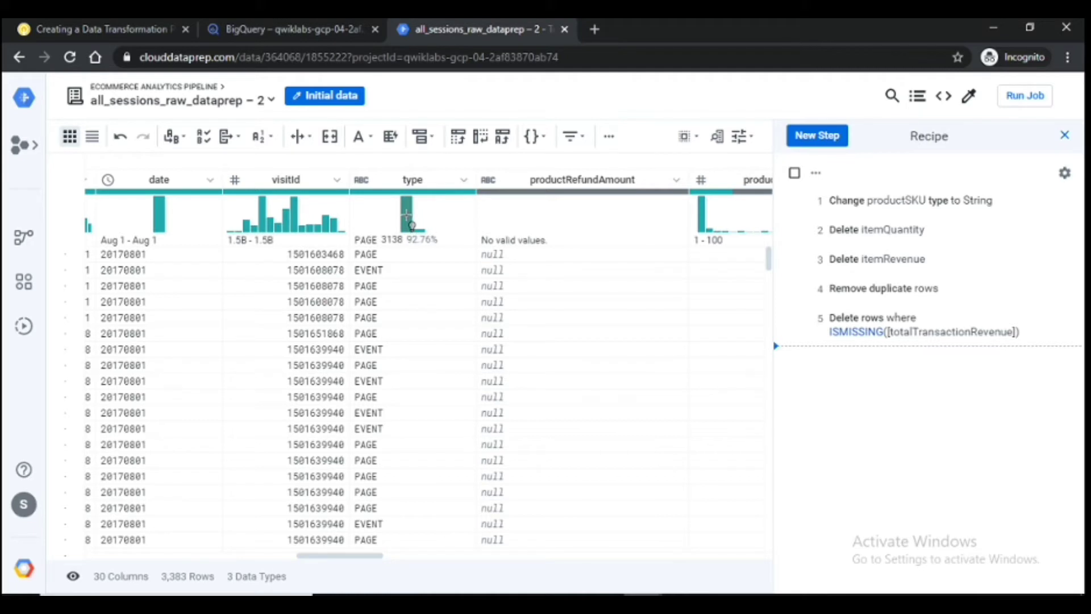
{"action": "left_click", "coordinate": [408, 219]}
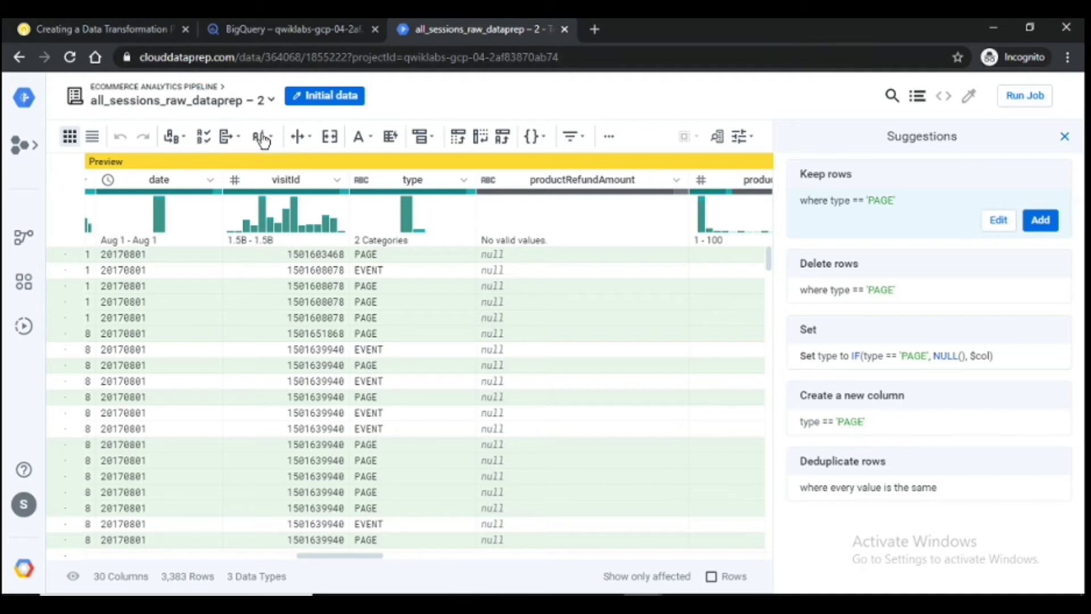
Step: Check the lab's PAGE filter instructions and add the suggested step that keeps rows where type == 'PAGE'
{"action": "mouse_move", "coordinate": [402, 217]}
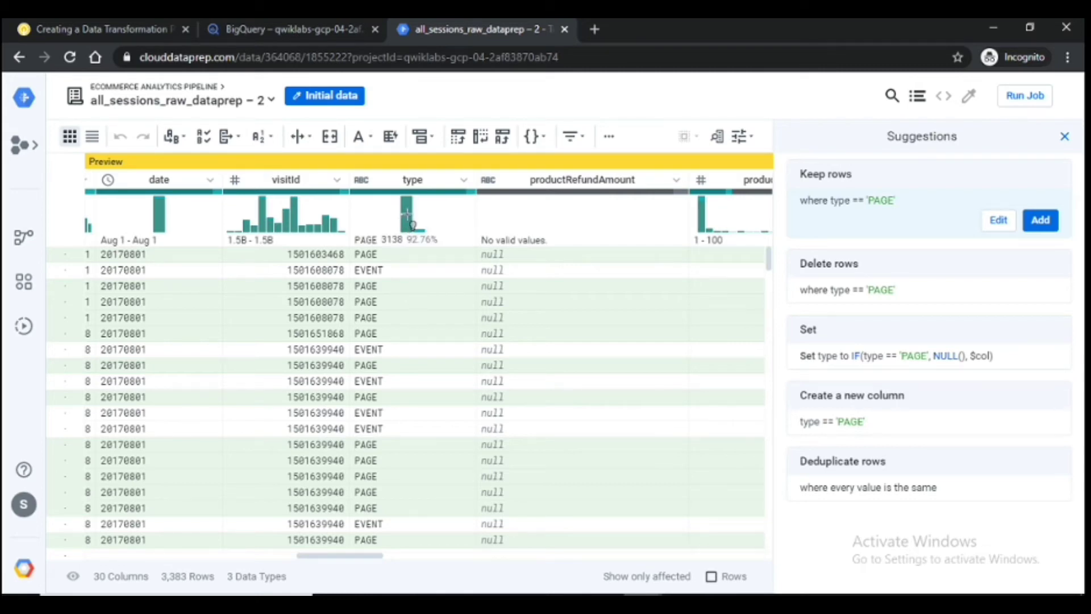
{"action": "left_click", "coordinate": [88, 28]}
{"action": "scroll", "coordinate": [675, 302], "scroll_direction": "down", "scroll_amount": 3}
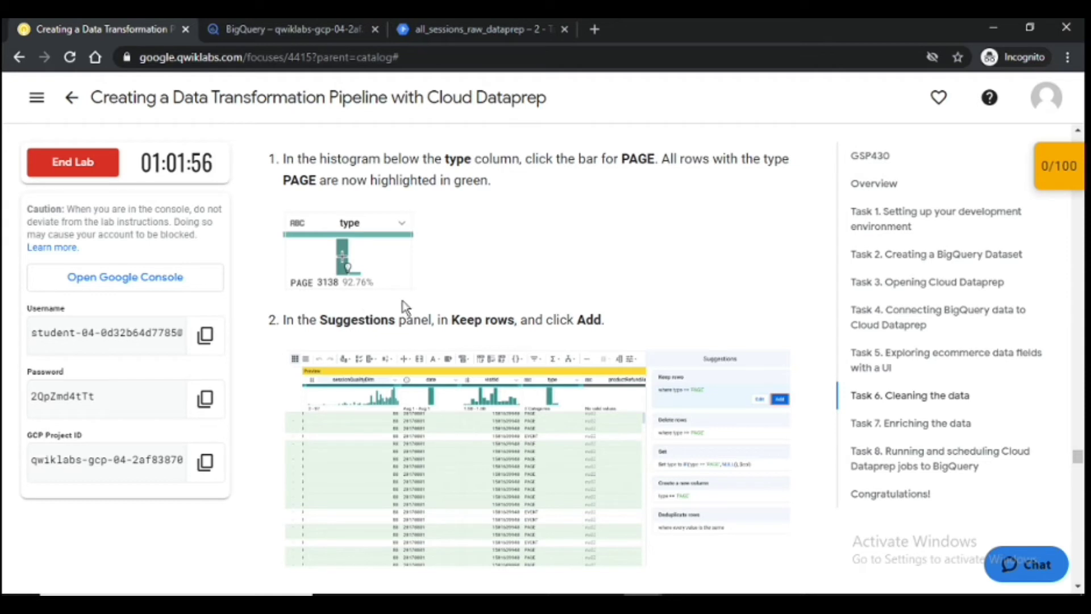
{"action": "left_click", "coordinate": [486, 26]}
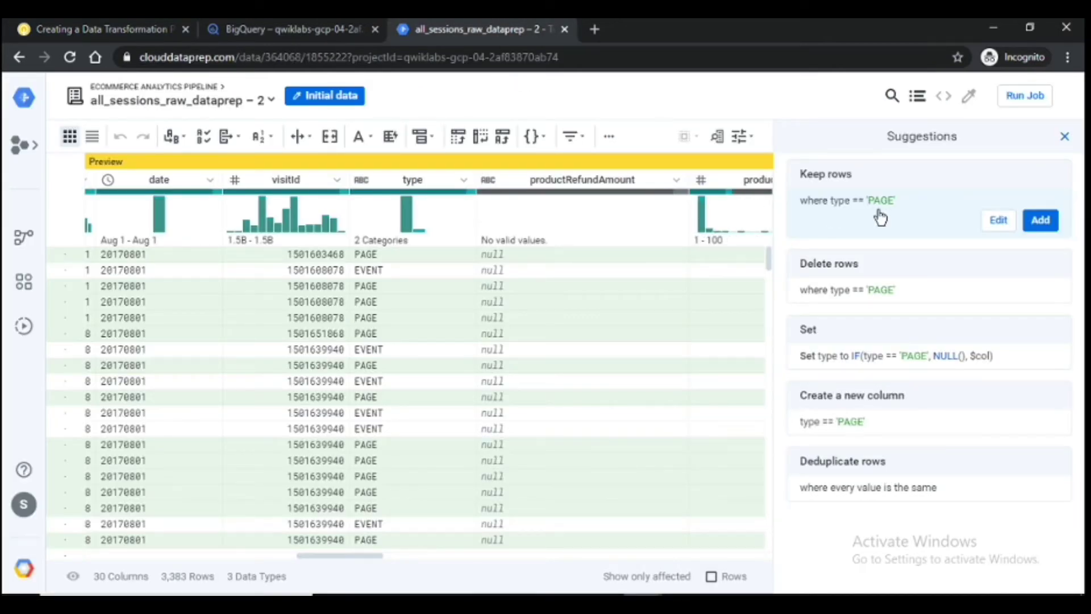
{"action": "left_click", "coordinate": [79, 23]}
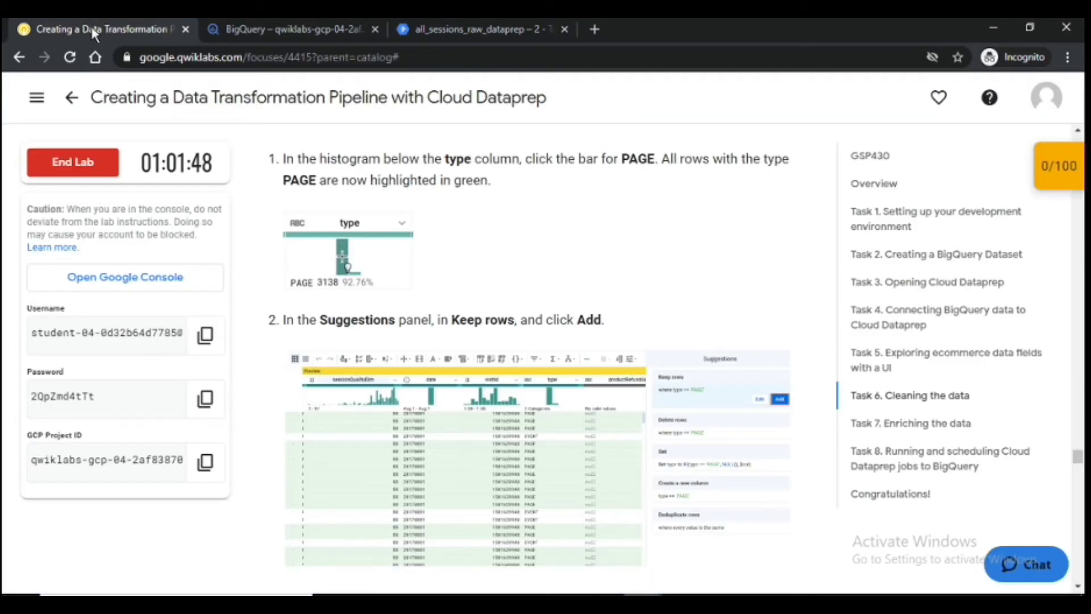
{"action": "scroll", "coordinate": [534, 341], "scroll_direction": "down", "scroll_amount": 3}
{"action": "left_click", "coordinate": [505, 30]}
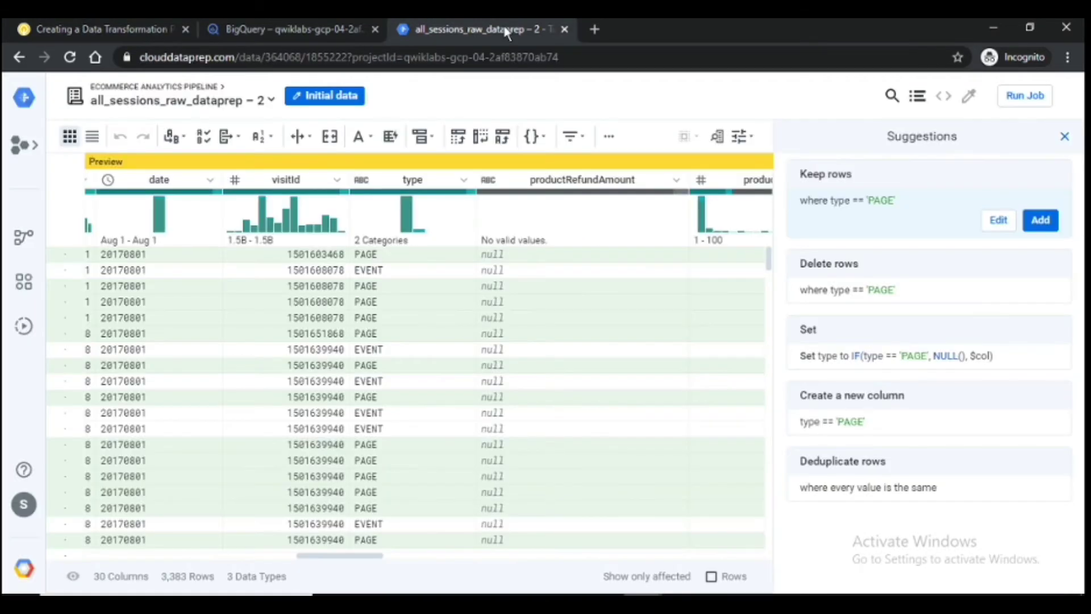
{"action": "left_click", "coordinate": [1043, 223]}
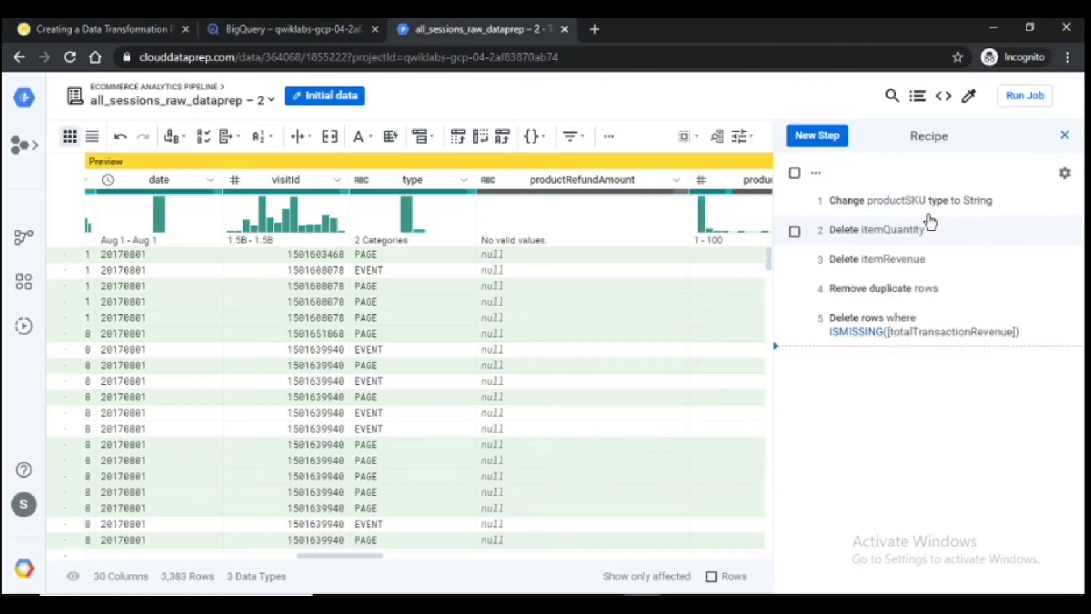
Step: Read the lab's section on creating a unique session ID and start a Merge columns step in the all_sessions_raw_dataprep recipe
{"action": "left_click", "coordinate": [76, 30]}
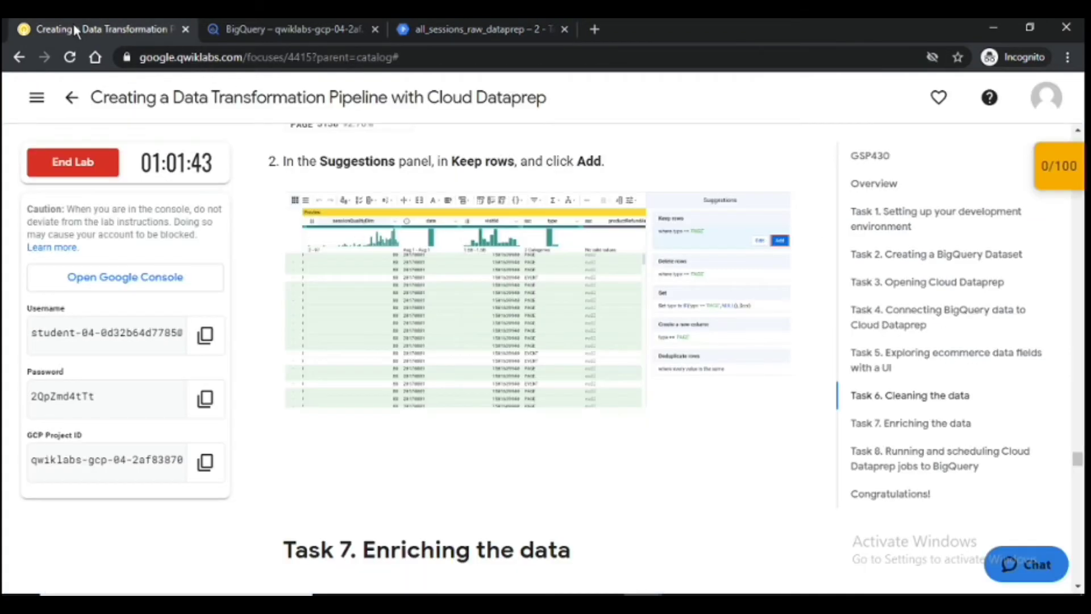
{"action": "scroll", "coordinate": [594, 341], "scroll_direction": "down", "scroll_amount": 10}
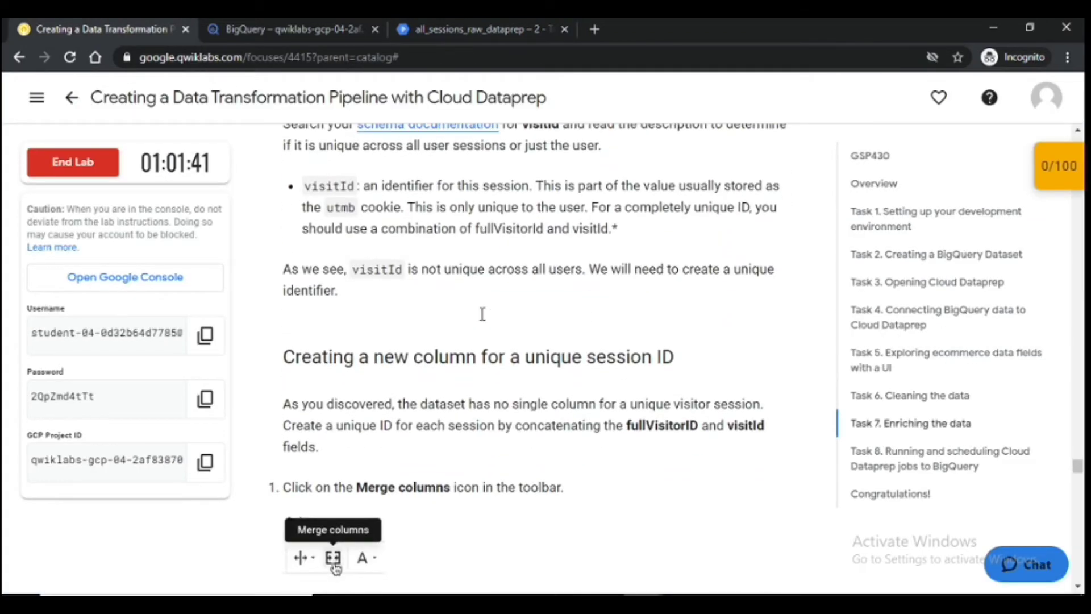
{"action": "scroll", "coordinate": [482, 315], "scroll_direction": "down", "scroll_amount": 3}
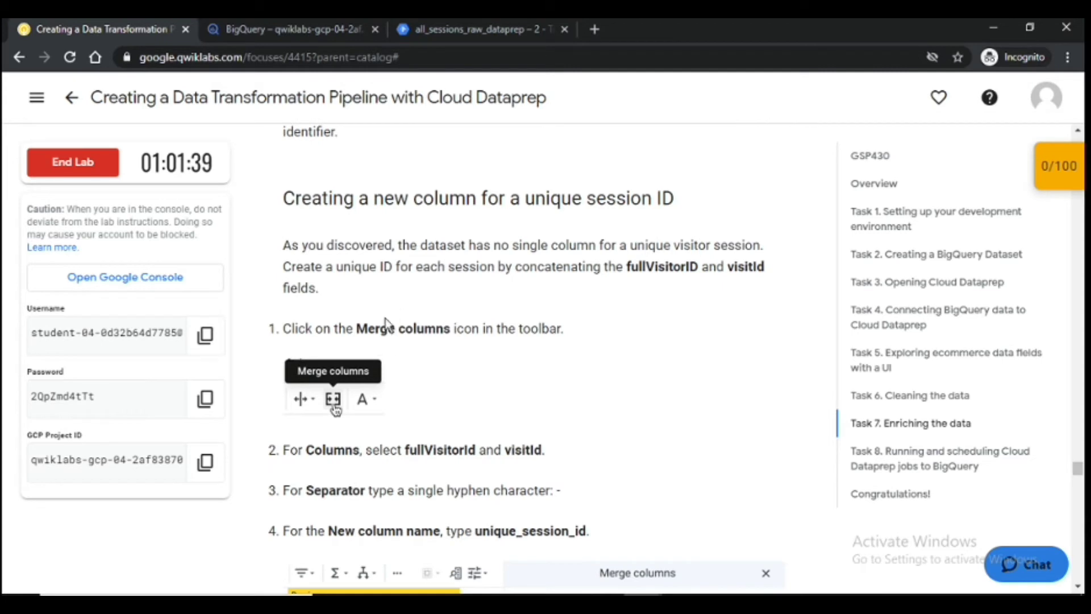
{"action": "left_click", "coordinate": [478, 28]}
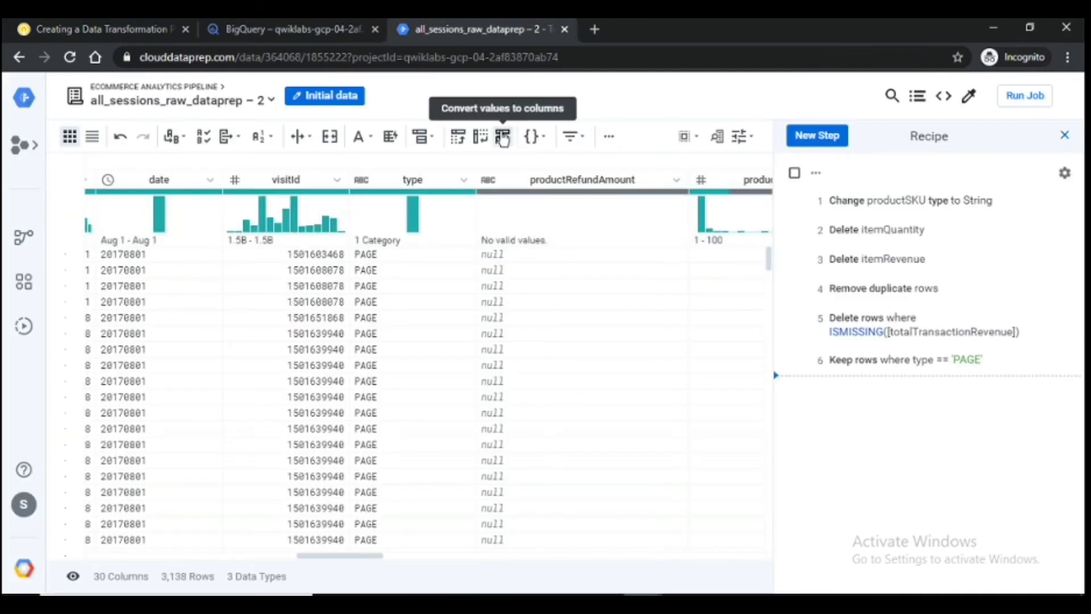
{"action": "left_click", "coordinate": [609, 137]}
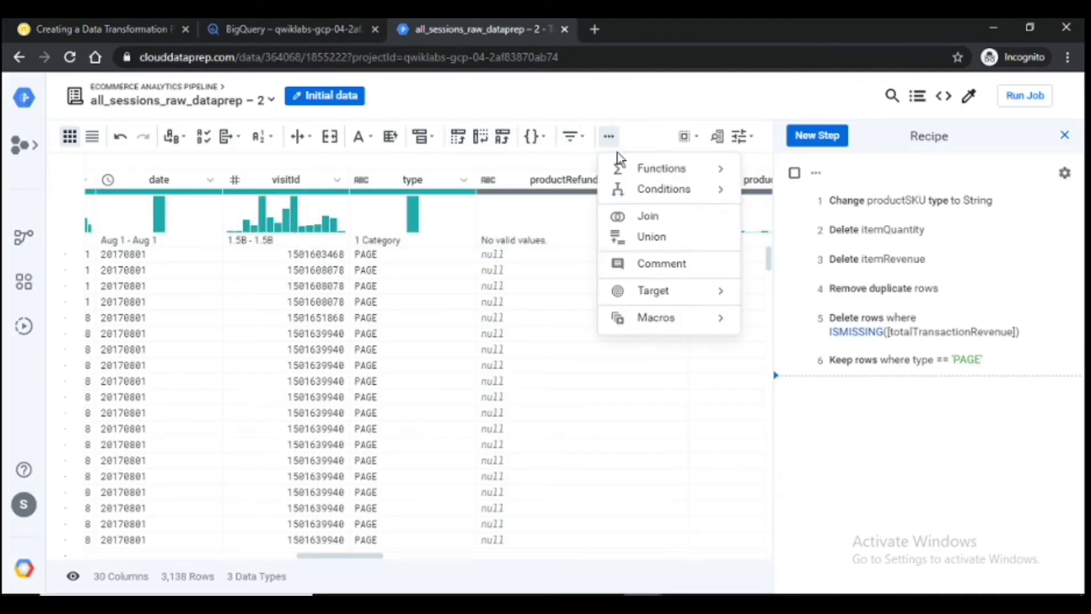
{"action": "mouse_move", "coordinate": [648, 170]}
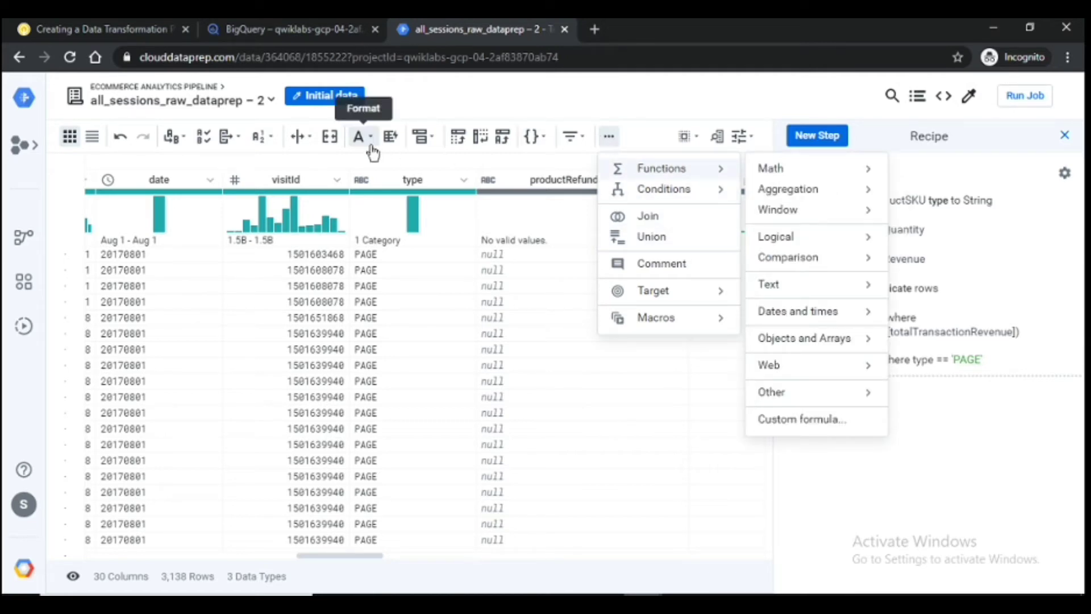
{"action": "left_click", "coordinate": [330, 138]}
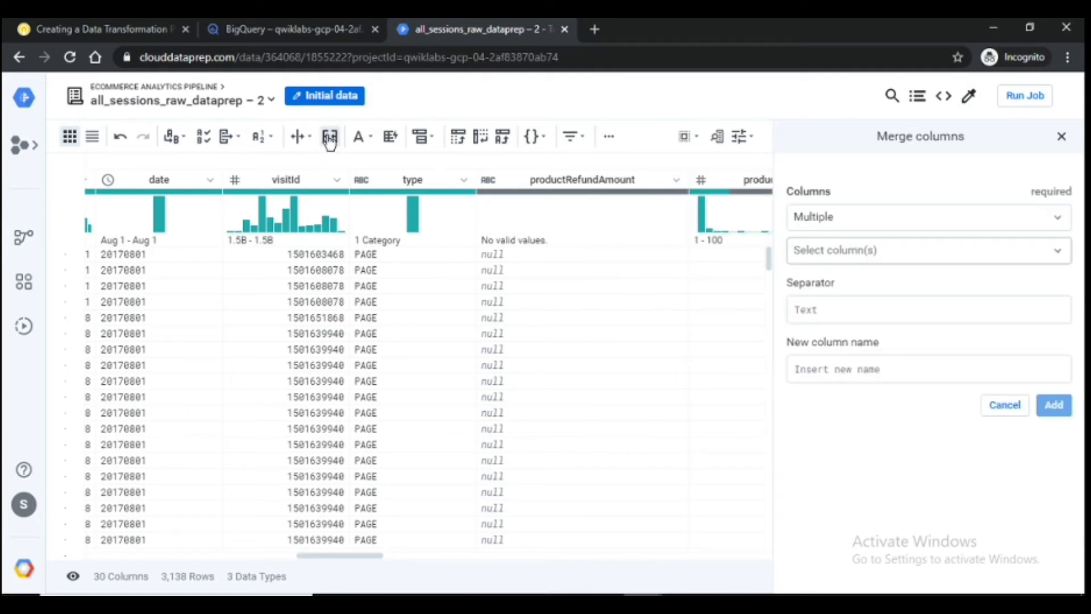
Step: Following the lab, choose fullVisitorId and visitId as the columns to merge and set the separator to a single hyphen
{"action": "left_click", "coordinate": [68, 29]}
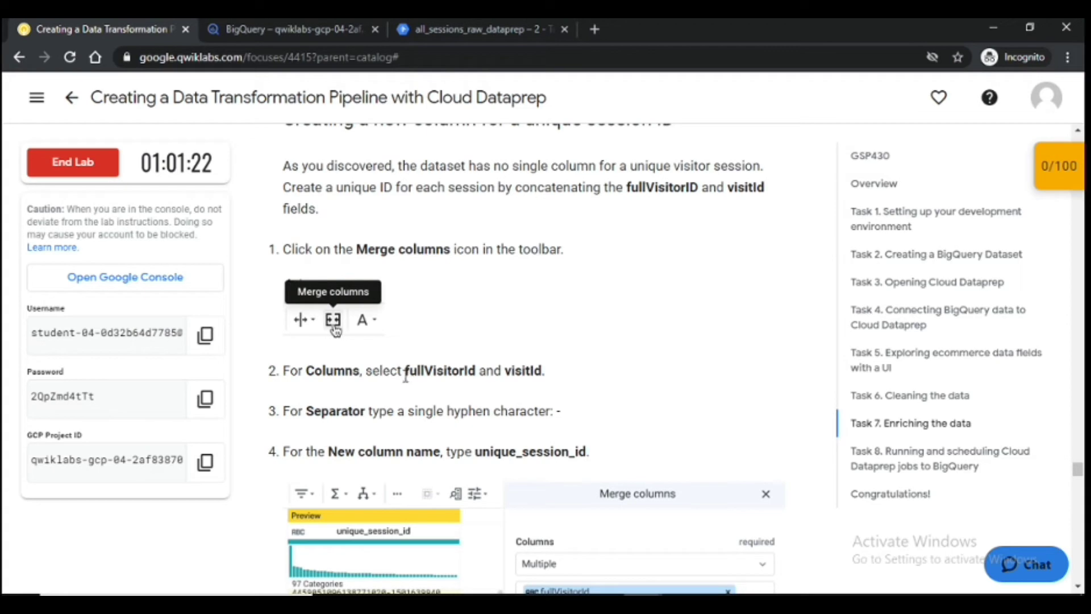
{"action": "scroll", "coordinate": [423, 378], "scroll_direction": "down", "scroll_amount": 3}
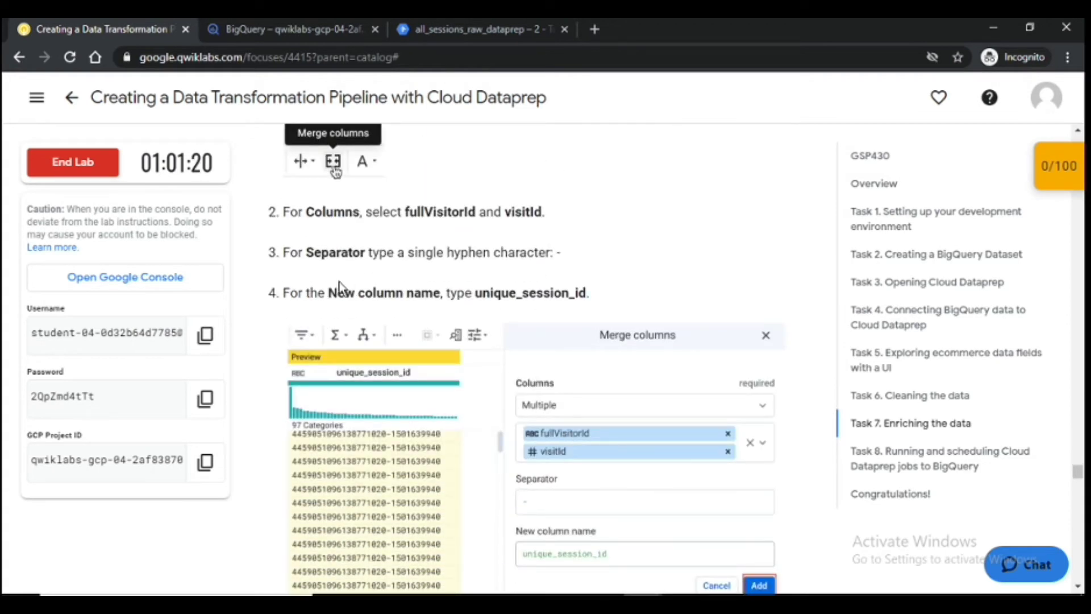
{"action": "left_click", "coordinate": [486, 26]}
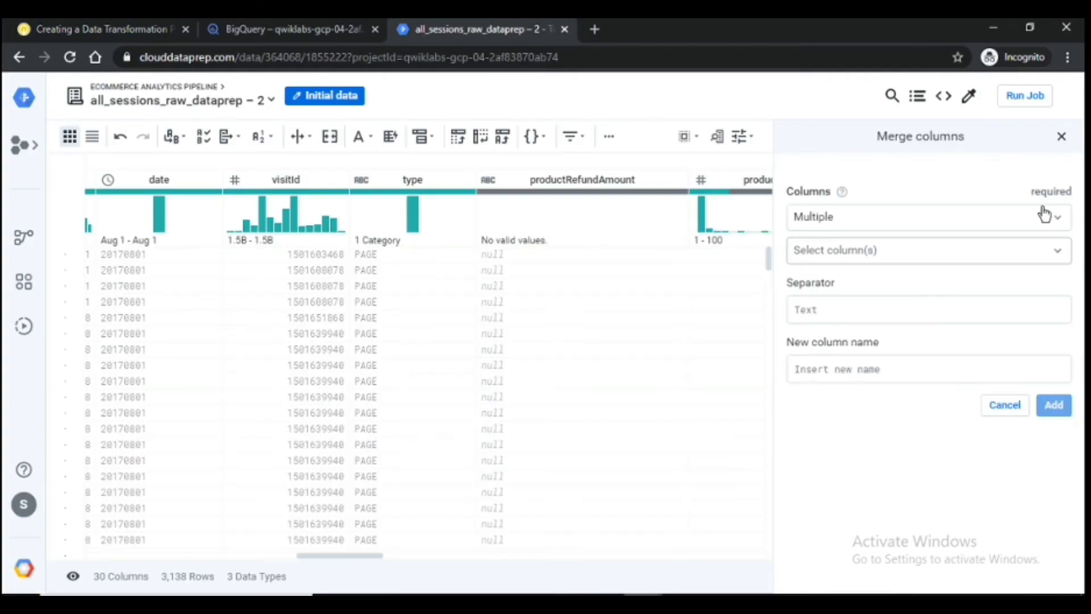
{"action": "left_click", "coordinate": [1061, 253]}
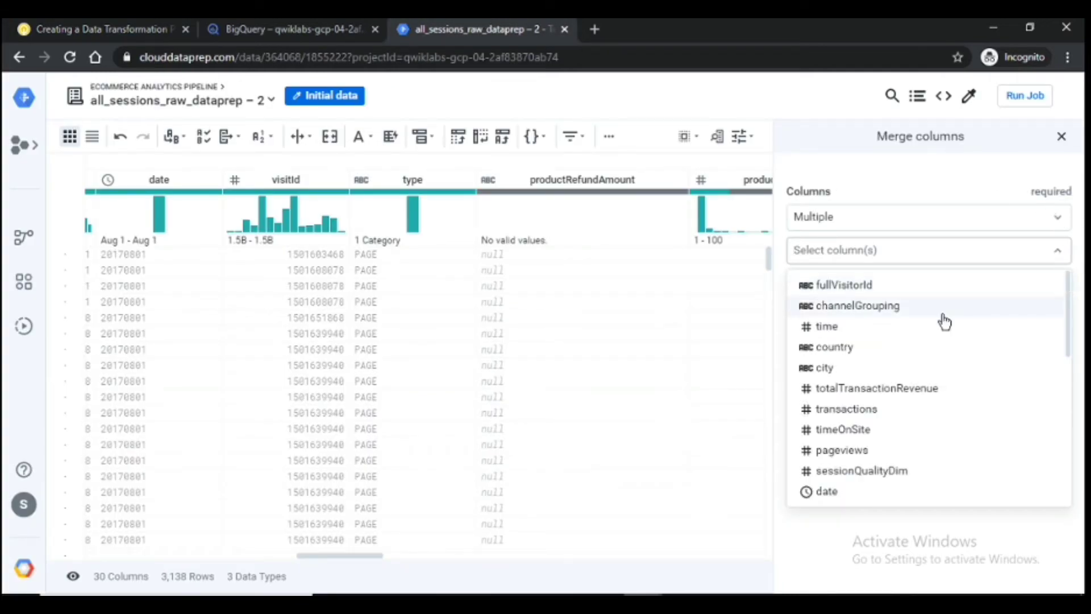
{"action": "left_click", "coordinate": [927, 290]}
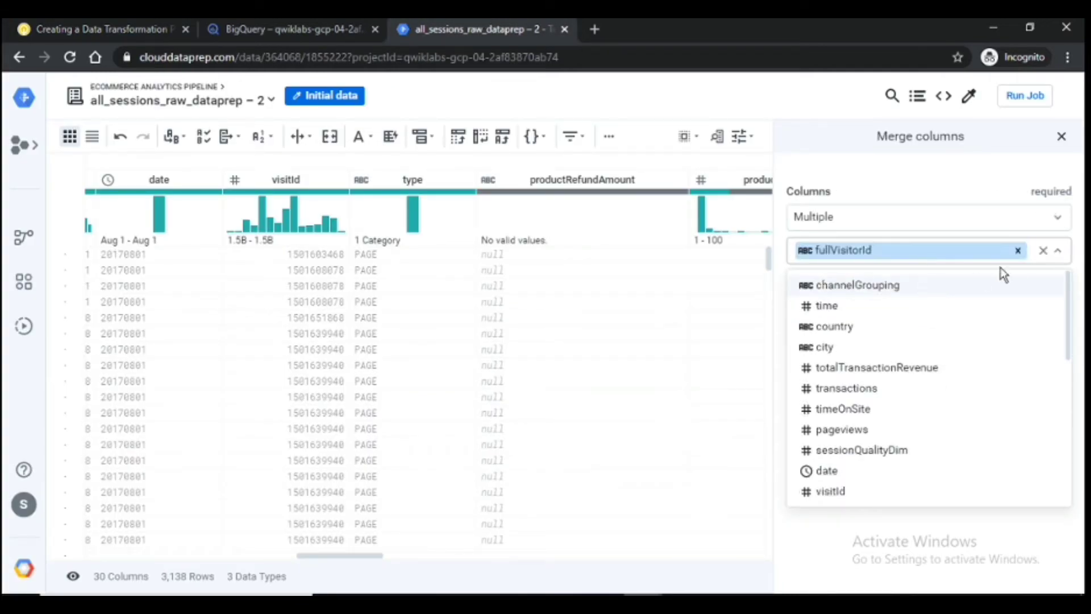
{"action": "left_click", "coordinate": [852, 494]}
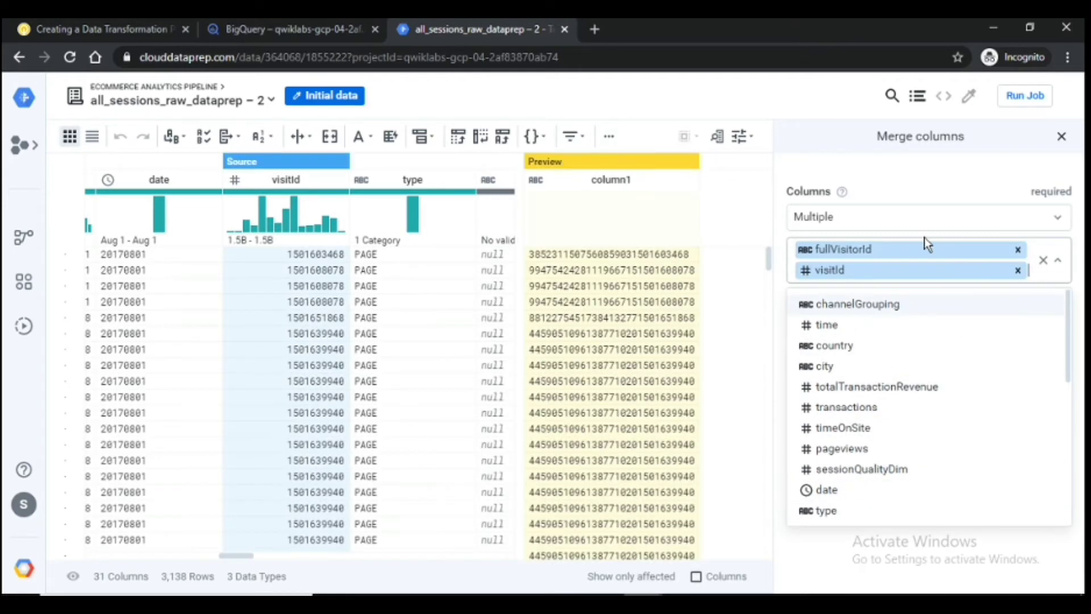
{"action": "left_click", "coordinate": [851, 570]}
{"action": "left_click", "coordinate": [850, 333]}
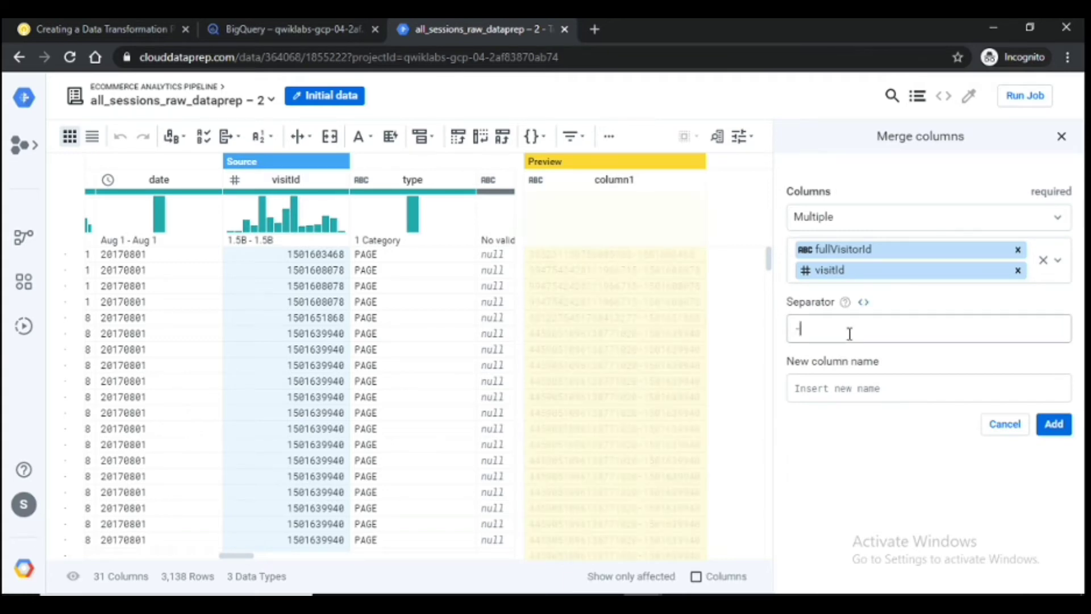
Step: Copy unique_session_id from the lab instructions as the merged column's name, compare with the lab's example, and add the merge step
{"action": "left_click", "coordinate": [82, 26]}
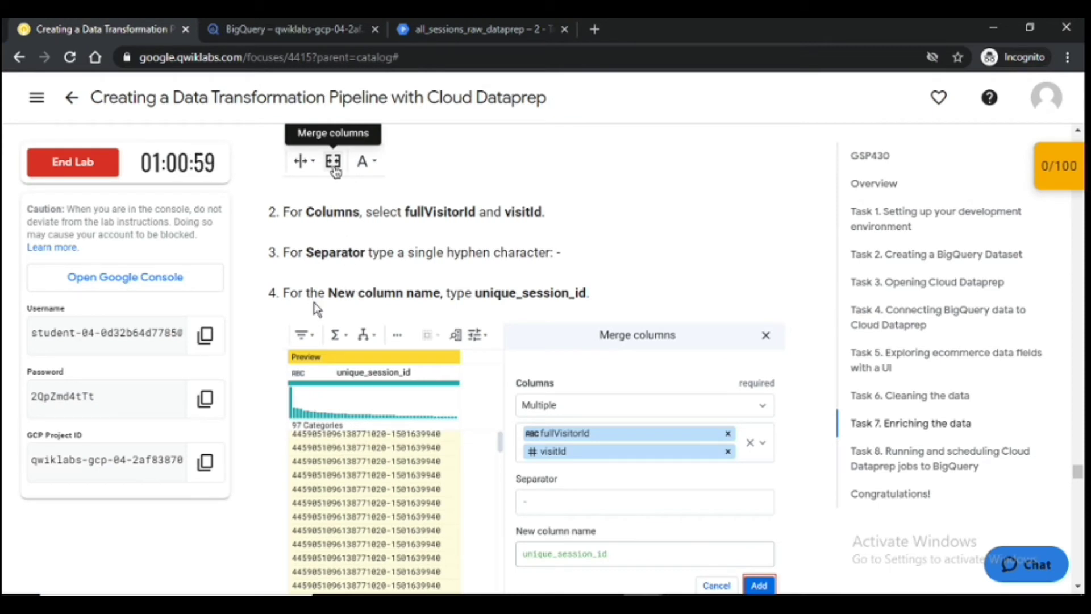
{"action": "left_click_drag", "start_coordinate": [477, 295], "coordinate": [589, 295]}
{"action": "key", "text": "ctrl+c"}
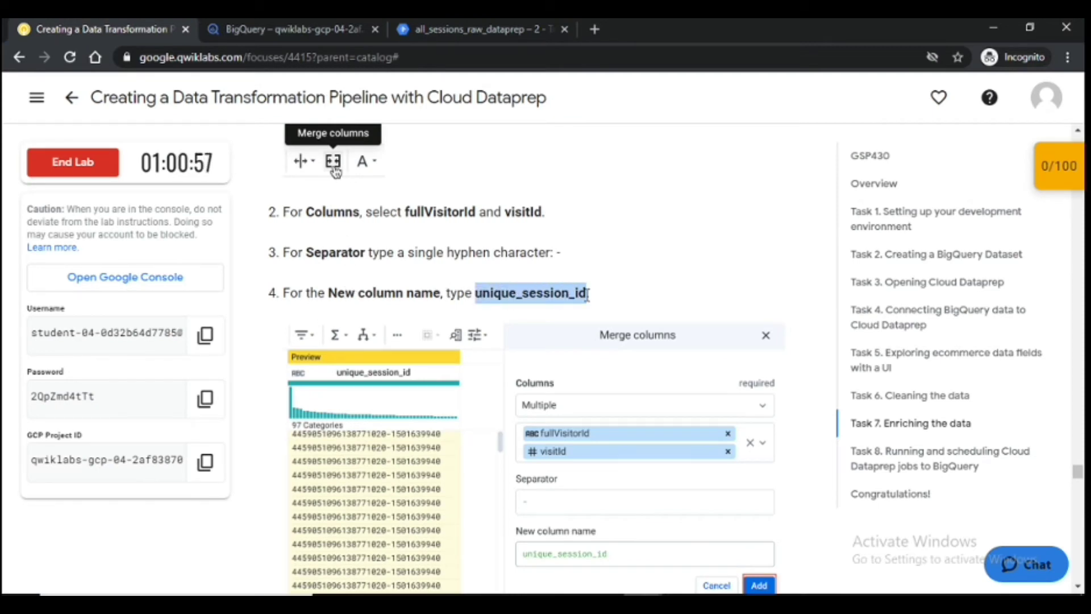
{"action": "left_click", "coordinate": [477, 28]}
{"action": "left_click", "coordinate": [818, 389]}
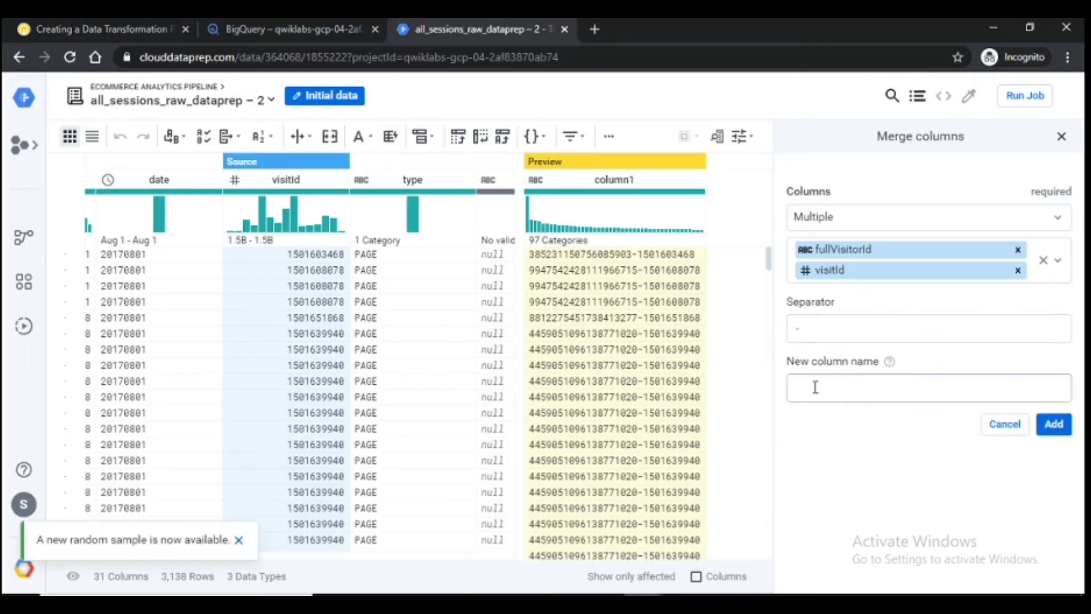
{"action": "key", "text": "ctrl+v"}
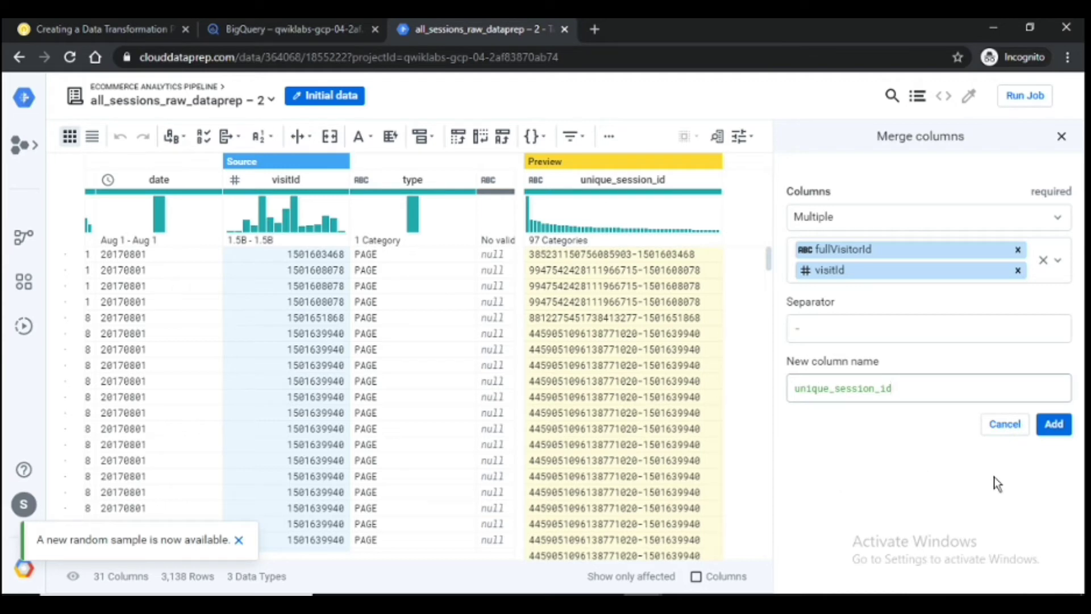
{"action": "left_click", "coordinate": [88, 29]}
{"action": "scroll", "coordinate": [539, 301], "scroll_direction": "down", "scroll_amount": 4}
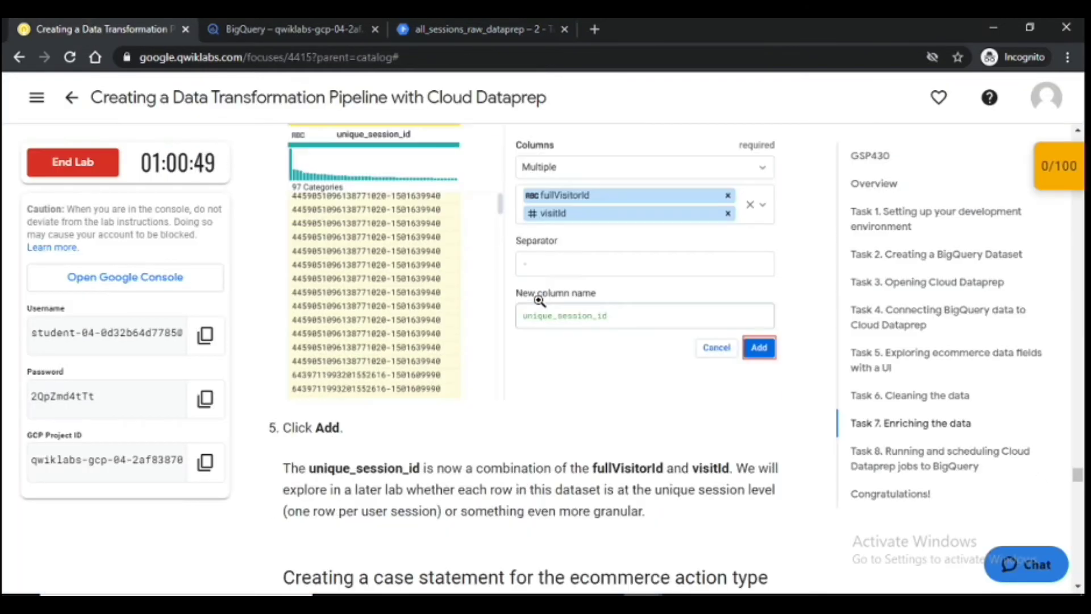
{"action": "left_click", "coordinate": [512, 29]}
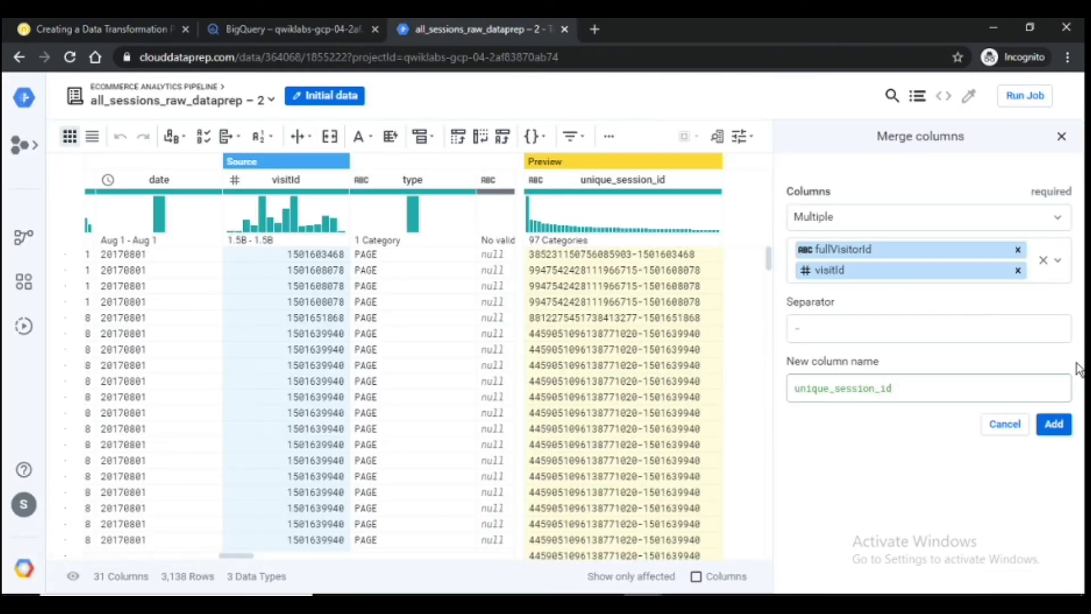
{"action": "left_click", "coordinate": [1056, 425]}
Step: Read the lab's section on a case statement for the ecommerce action type and start a Case on single column condition
{"action": "left_click", "coordinate": [12, 24]}
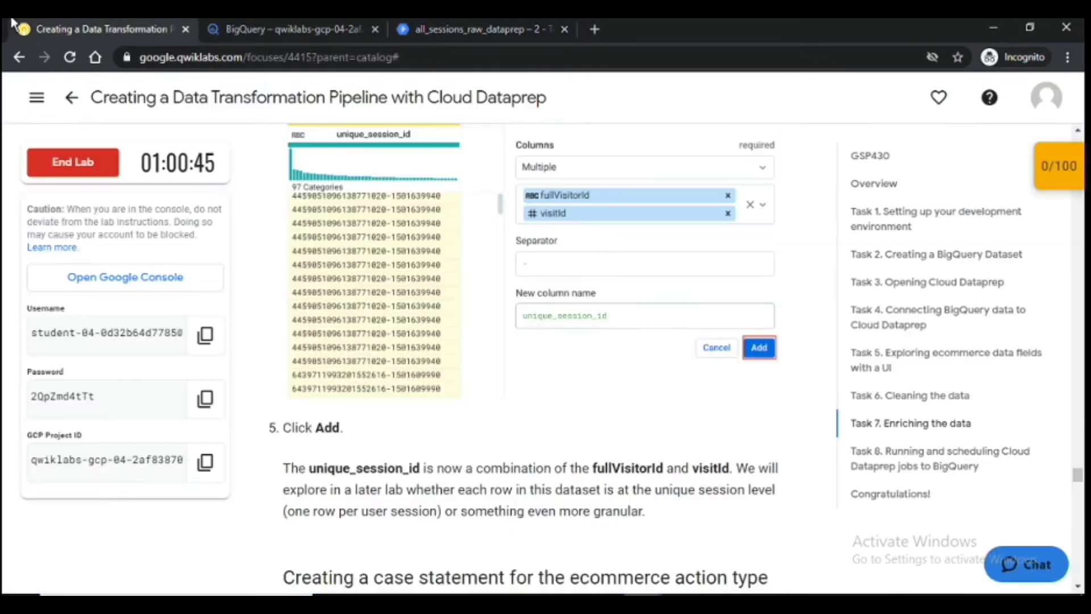
{"action": "scroll", "coordinate": [730, 403], "scroll_direction": "down", "scroll_amount": 3}
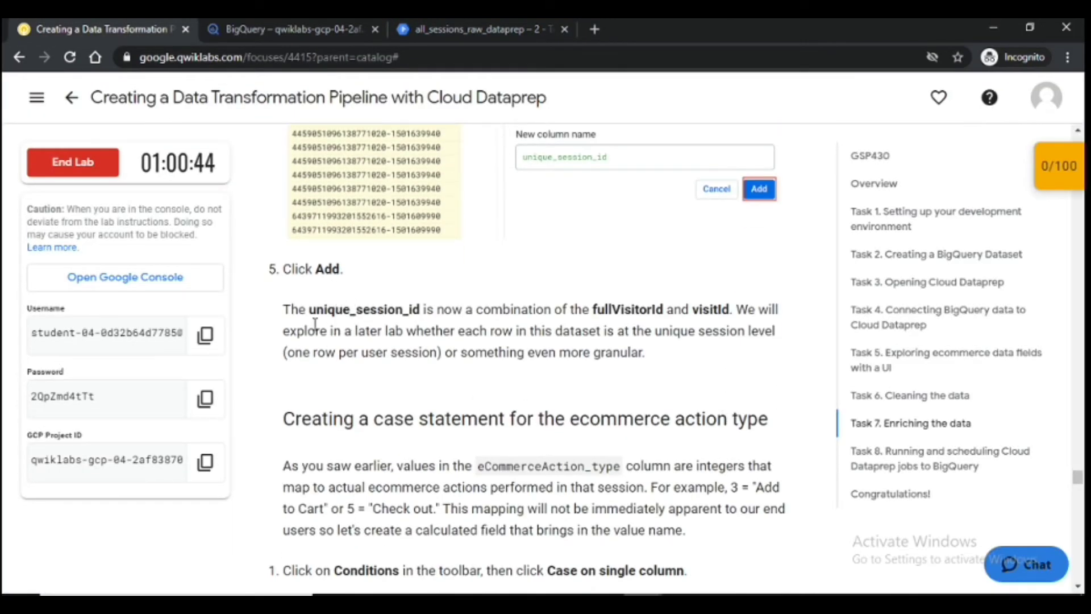
{"action": "scroll", "coordinate": [471, 401], "scroll_direction": "down", "scroll_amount": 4}
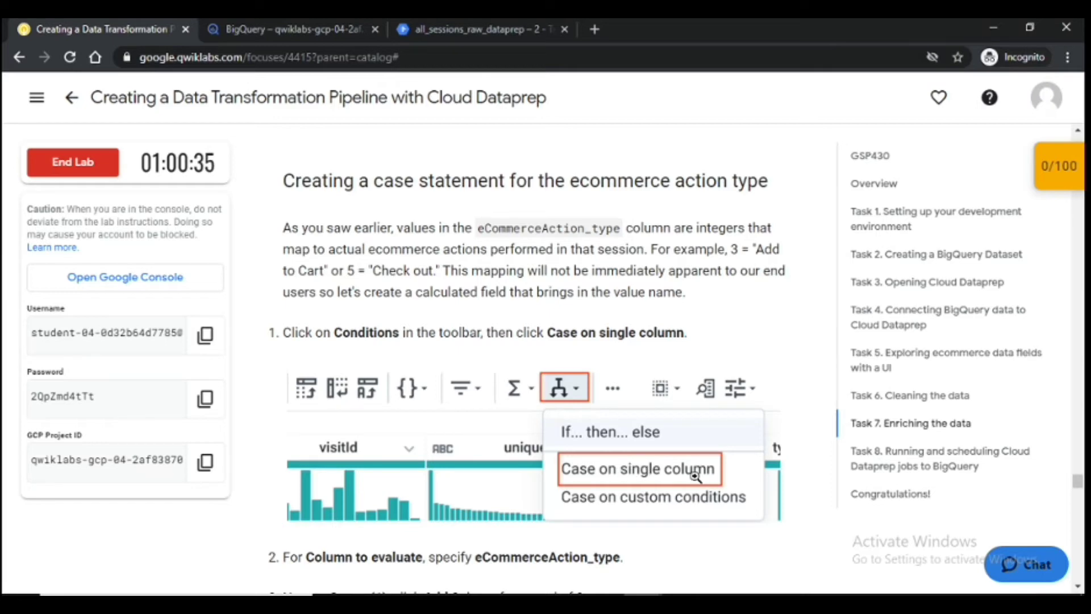
{"action": "scroll", "coordinate": [774, 475], "scroll_direction": "down", "scroll_amount": 3}
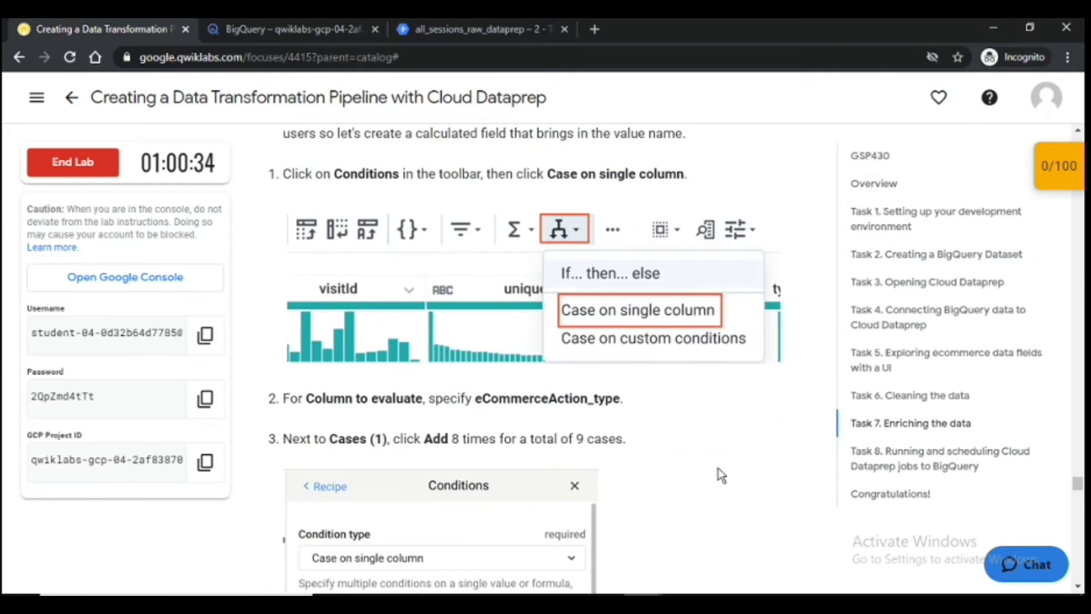
{"action": "left_click", "coordinate": [483, 25]}
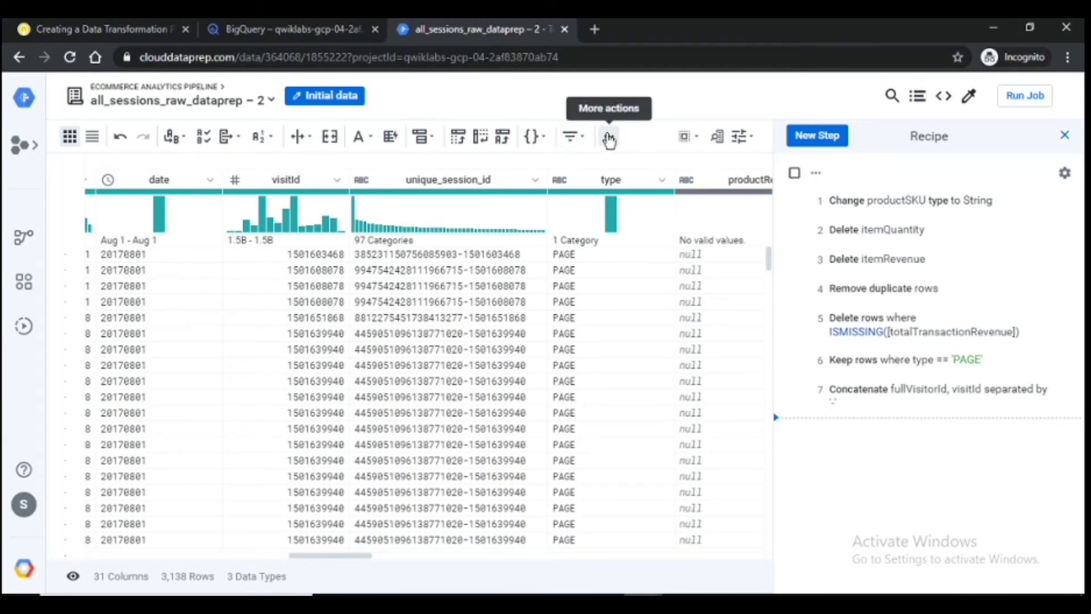
{"action": "left_click", "coordinate": [606, 141]}
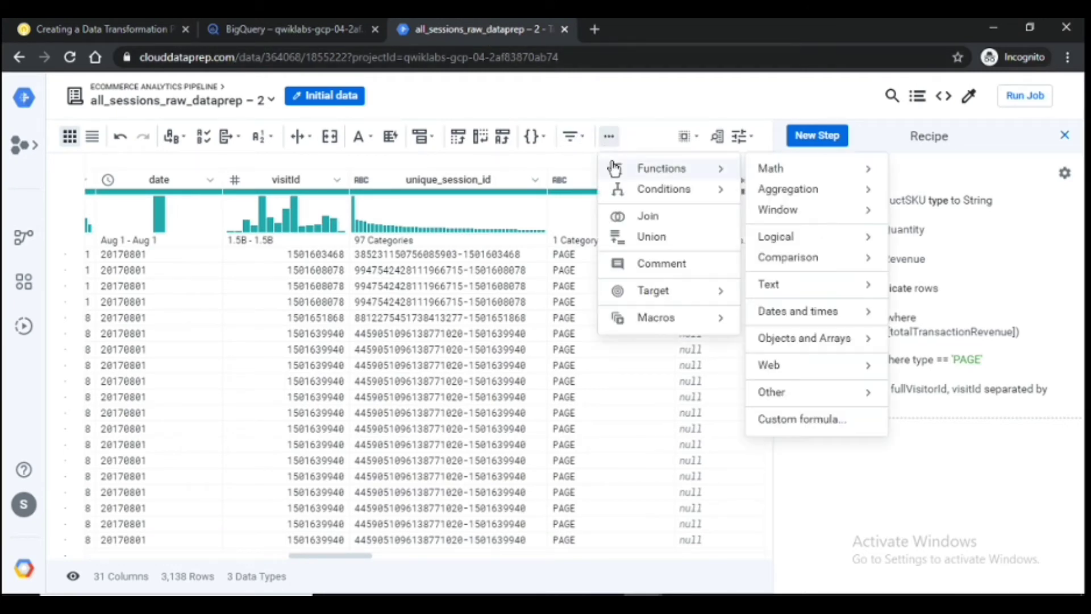
{"action": "mouse_move", "coordinate": [627, 190]}
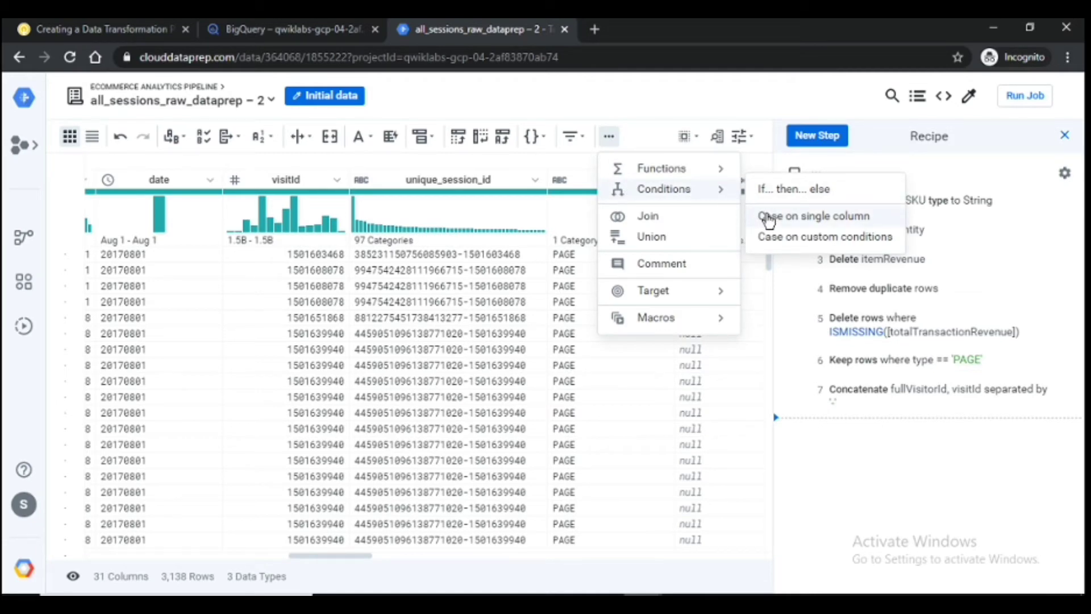
{"action": "left_click", "coordinate": [770, 220]}
Step: Check the lab instructions for the case condition and choose eCommerceAction_type as the column to evaluate
{"action": "left_click", "coordinate": [131, 29]}
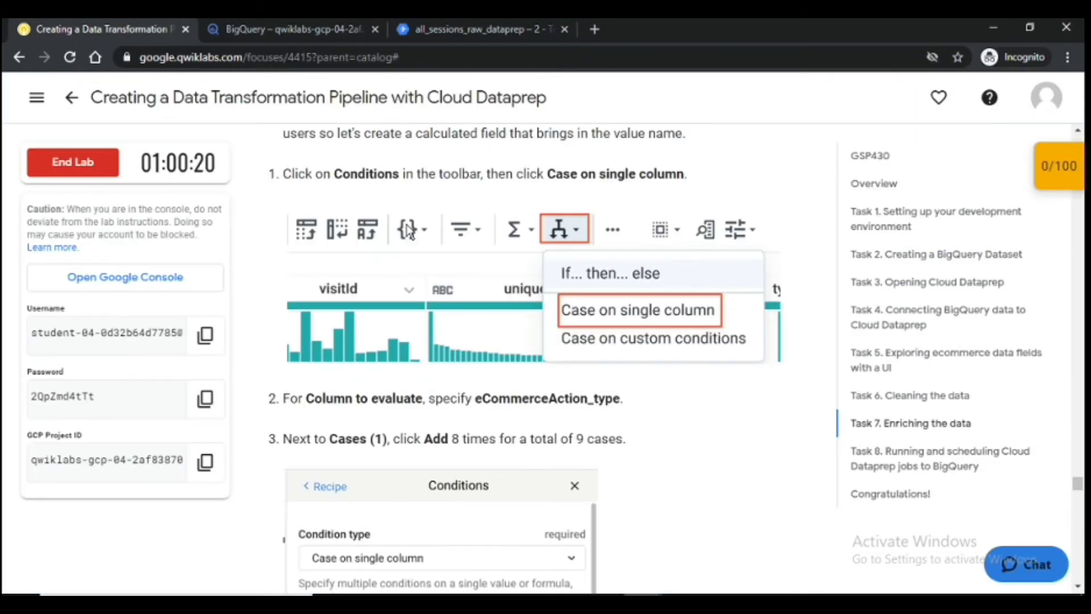
{"action": "scroll", "coordinate": [643, 442], "scroll_direction": "down", "scroll_amount": 3}
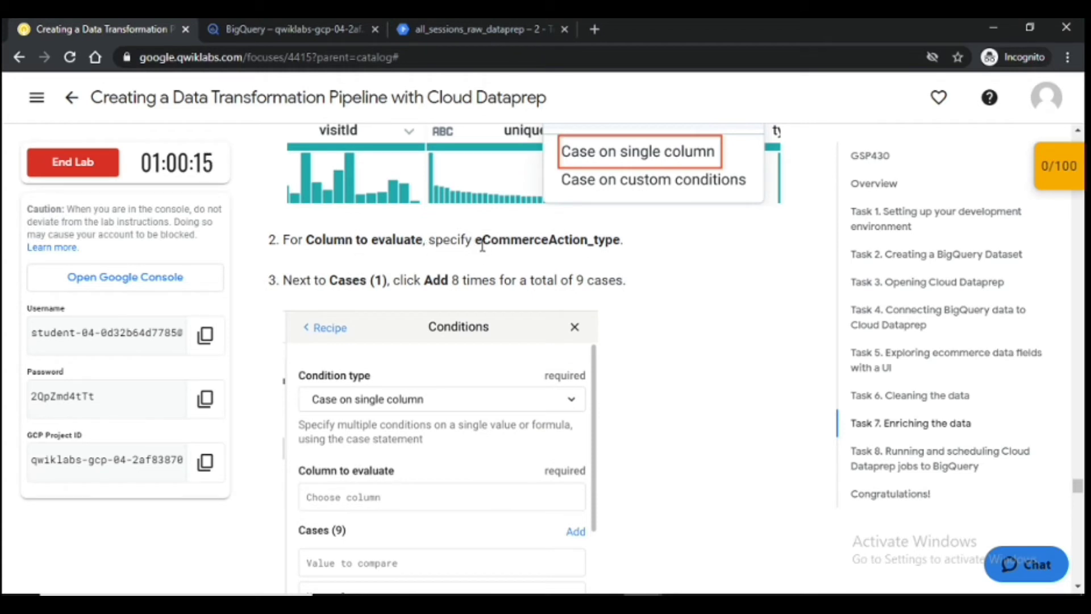
{"action": "left_click", "coordinate": [489, 27]}
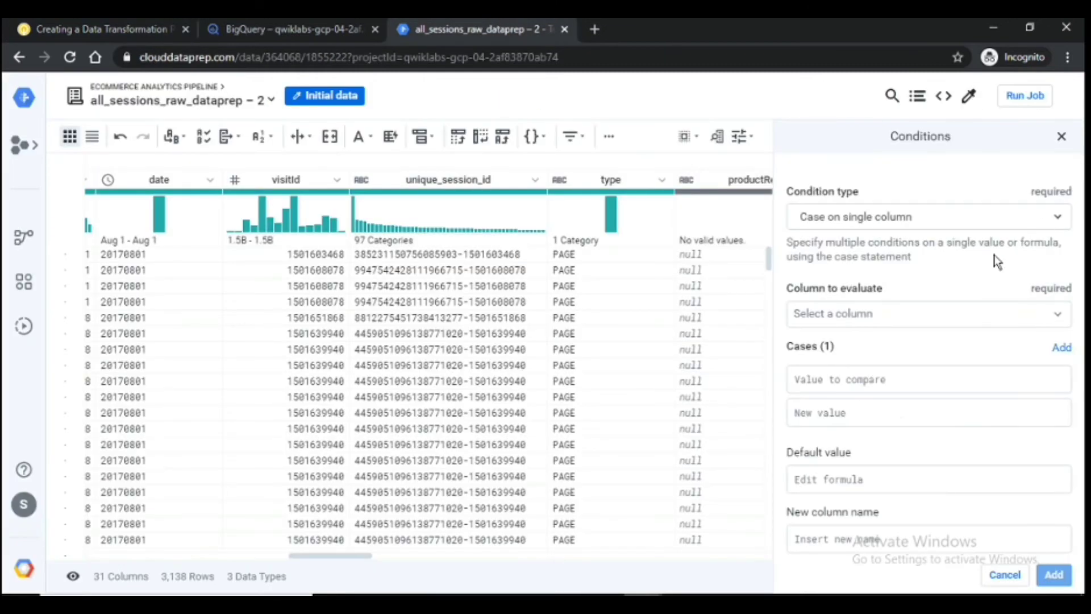
{"action": "left_click", "coordinate": [1056, 319]}
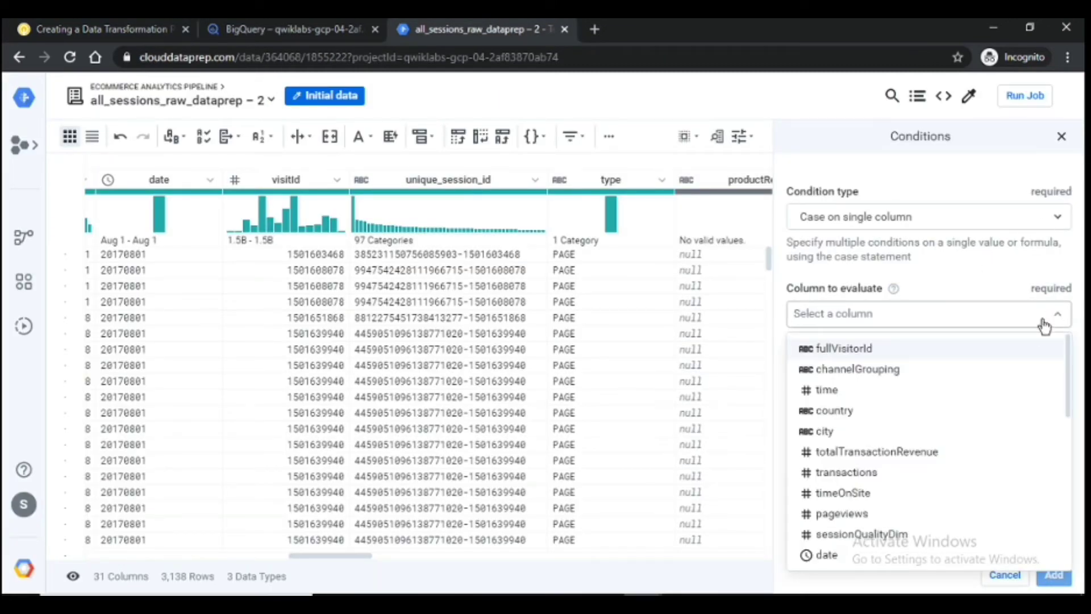
{"action": "scroll", "coordinate": [961, 443], "scroll_direction": "down", "scroll_amount": 5}
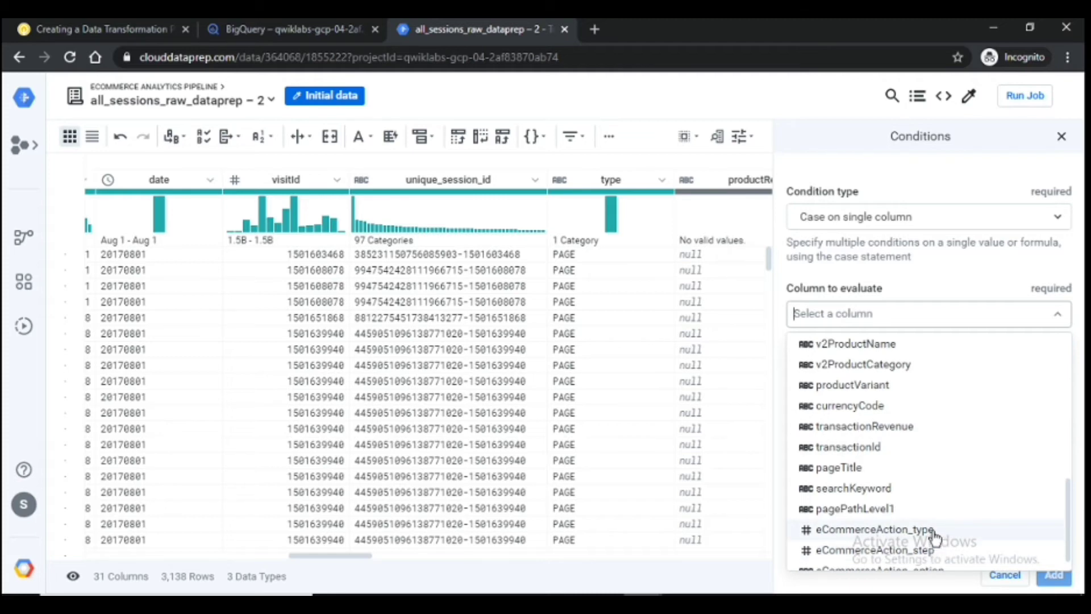
{"action": "left_click", "coordinate": [933, 531]}
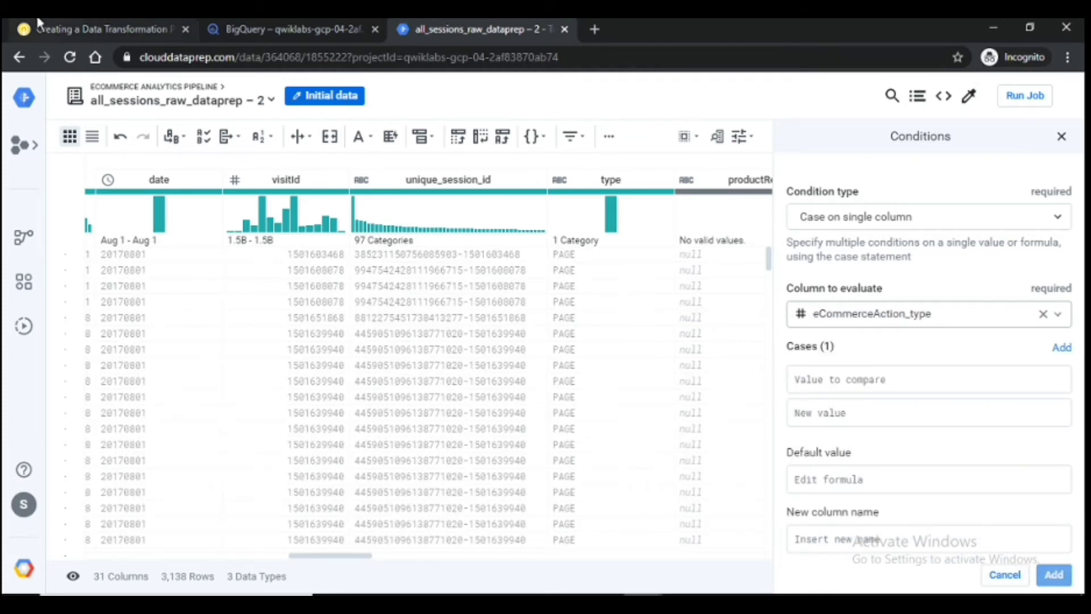
Step: Following the lab instructions, add eight more cases to the condition for a total of 9
{"action": "left_click", "coordinate": [63, 24]}
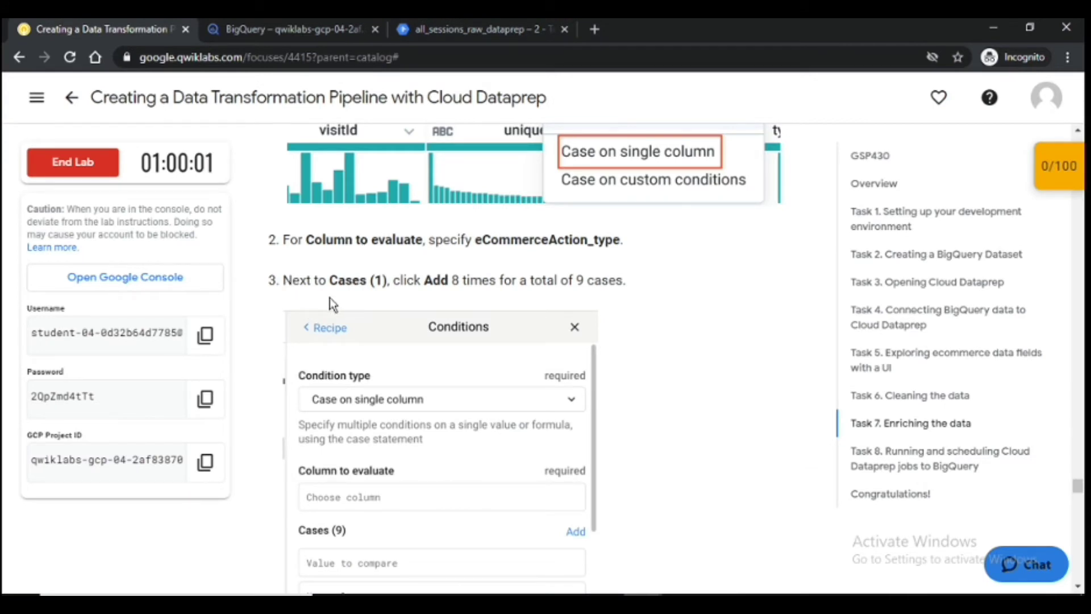
{"action": "scroll", "coordinate": [344, 304], "scroll_direction": "down", "scroll_amount": 1}
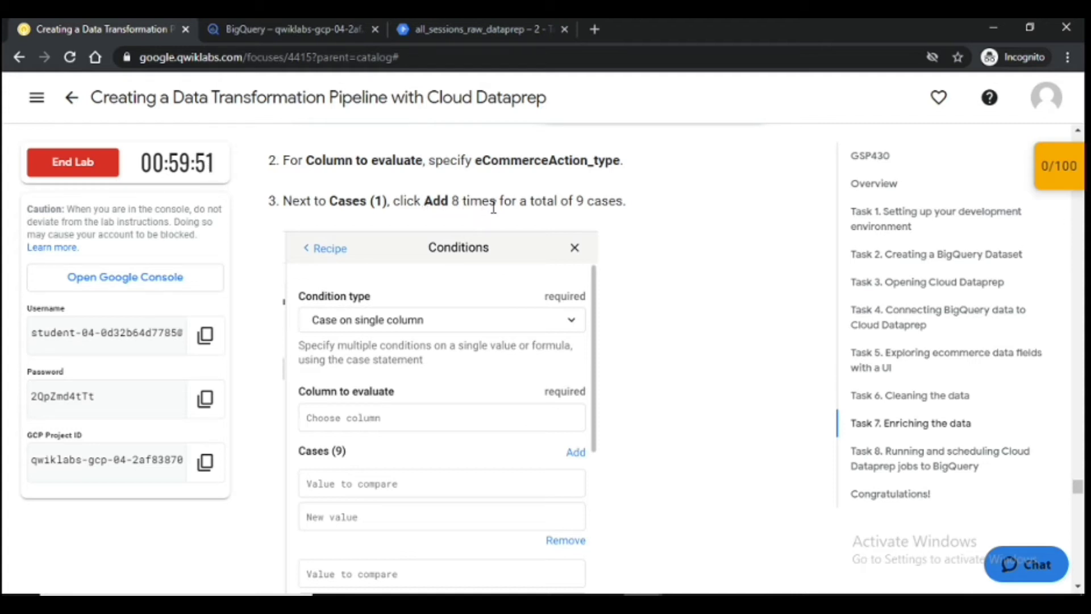
{"action": "left_click", "coordinate": [519, 28]}
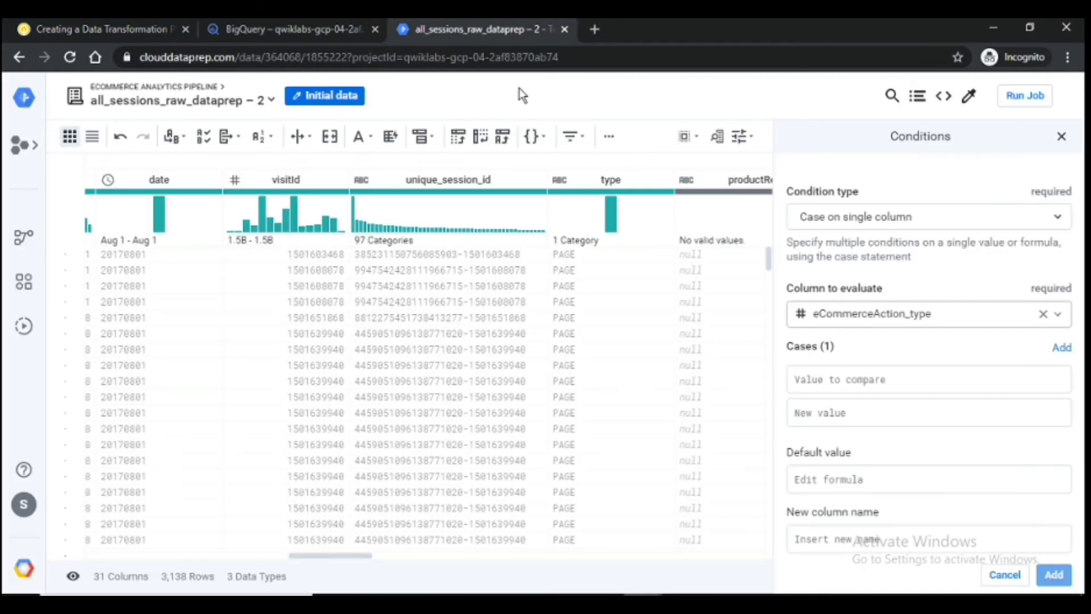
{"action": "left_click", "coordinate": [1060, 348]}
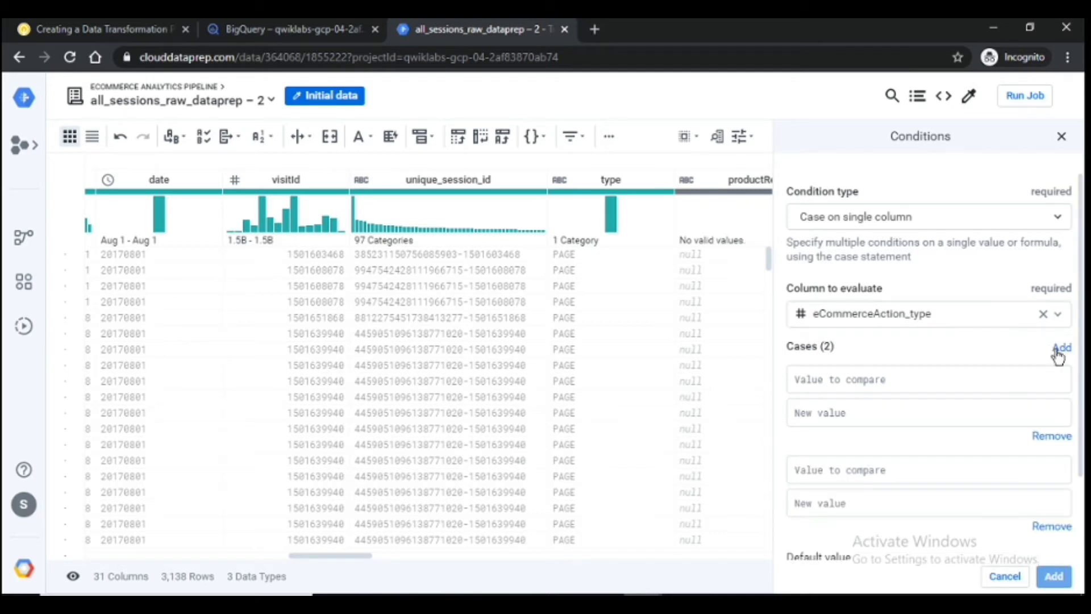
{"action": "left_click", "coordinate": [1058, 348]}
{"action": "left_click", "coordinate": [1058, 348]}
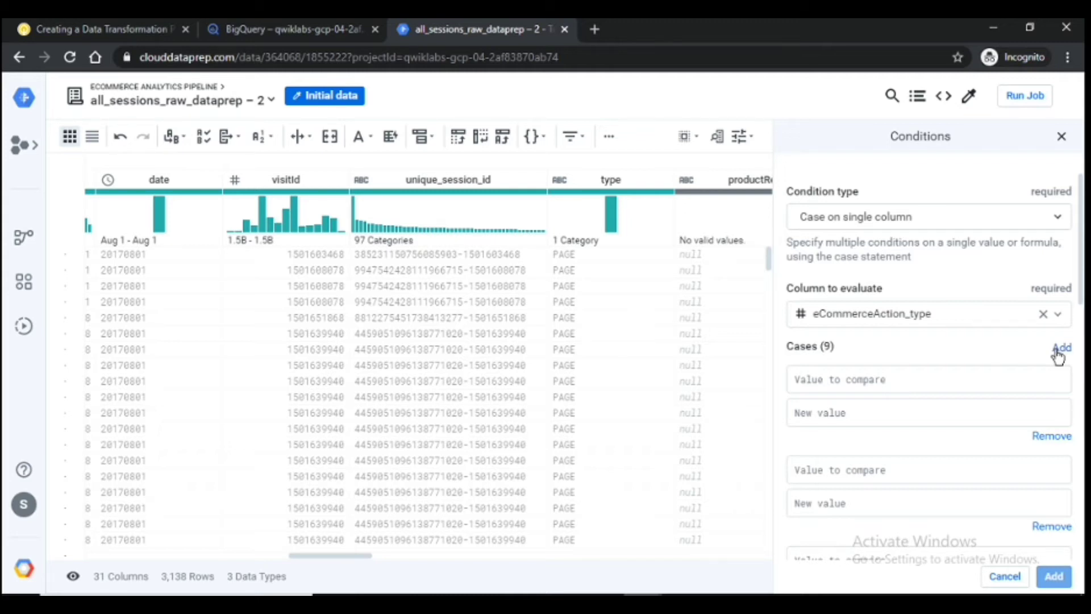
Step: Copy 'Unknown' from the lab's mapping table and fill in the first case with compare value 0 and new value 'Unknown'
{"action": "left_click", "coordinate": [136, 23]}
{"action": "scroll", "coordinate": [620, 238], "scroll_direction": "down", "scroll_amount": 5}
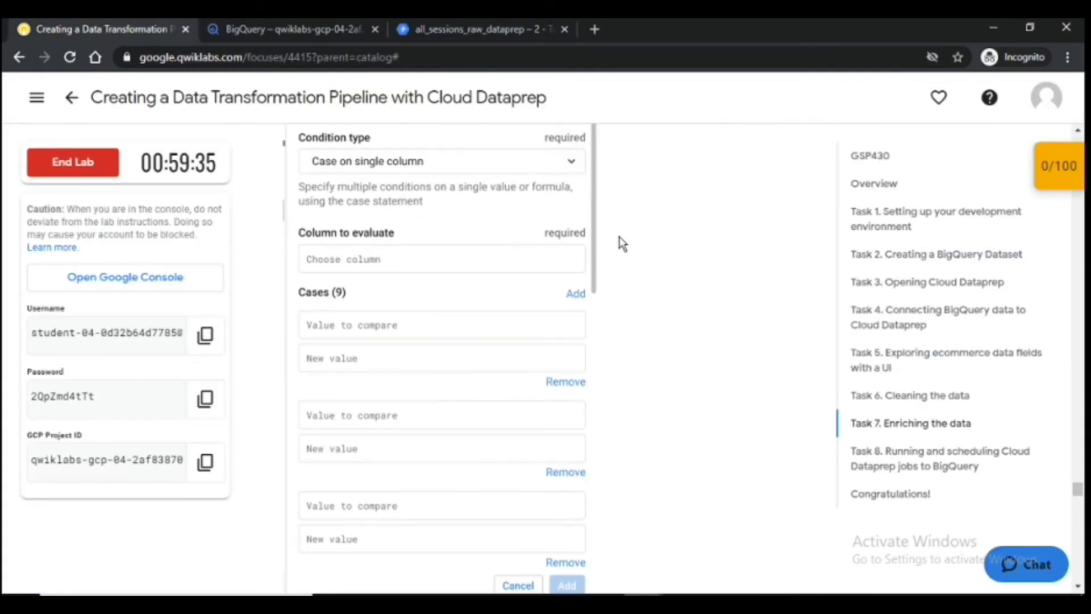
{"action": "scroll", "coordinate": [618, 236], "scroll_direction": "down", "scroll_amount": 4}
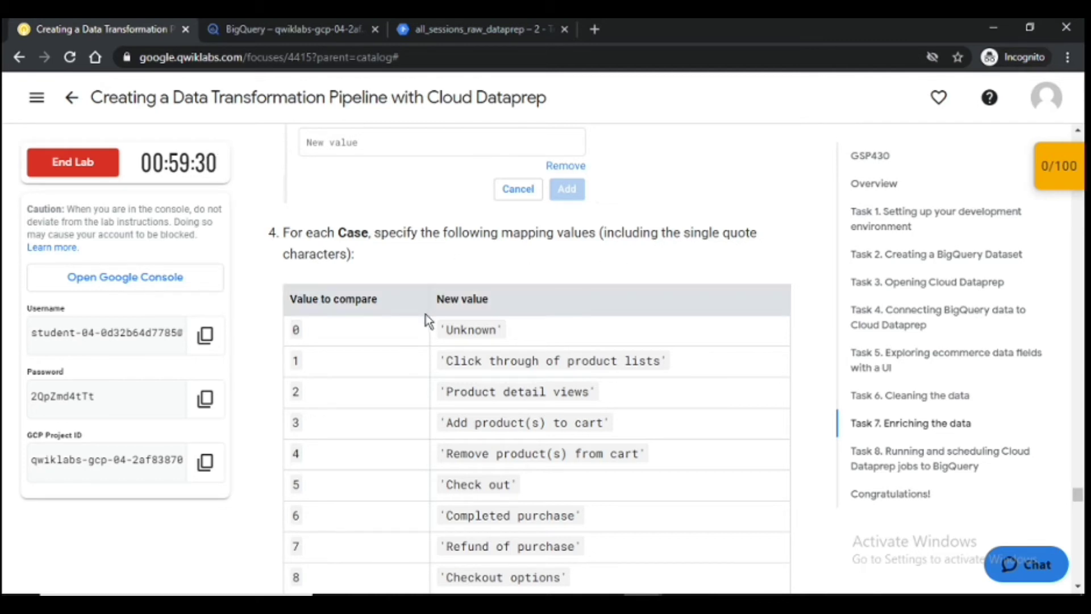
{"action": "left_click_drag", "start_coordinate": [440, 330], "coordinate": [504, 333]}
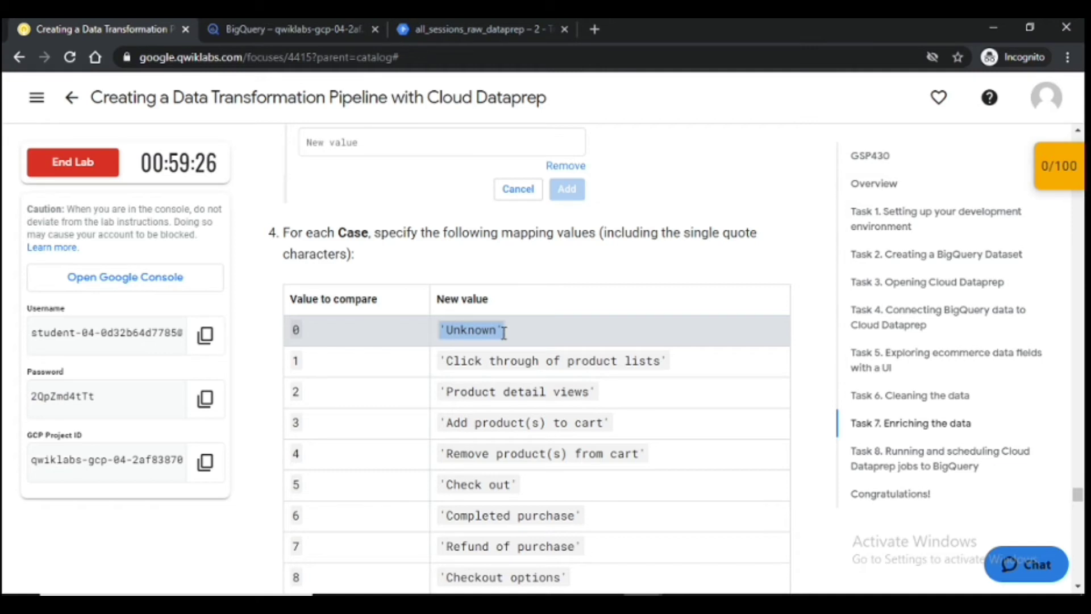
{"action": "left_click", "coordinate": [483, 29]}
{"action": "left_click", "coordinate": [885, 382]}
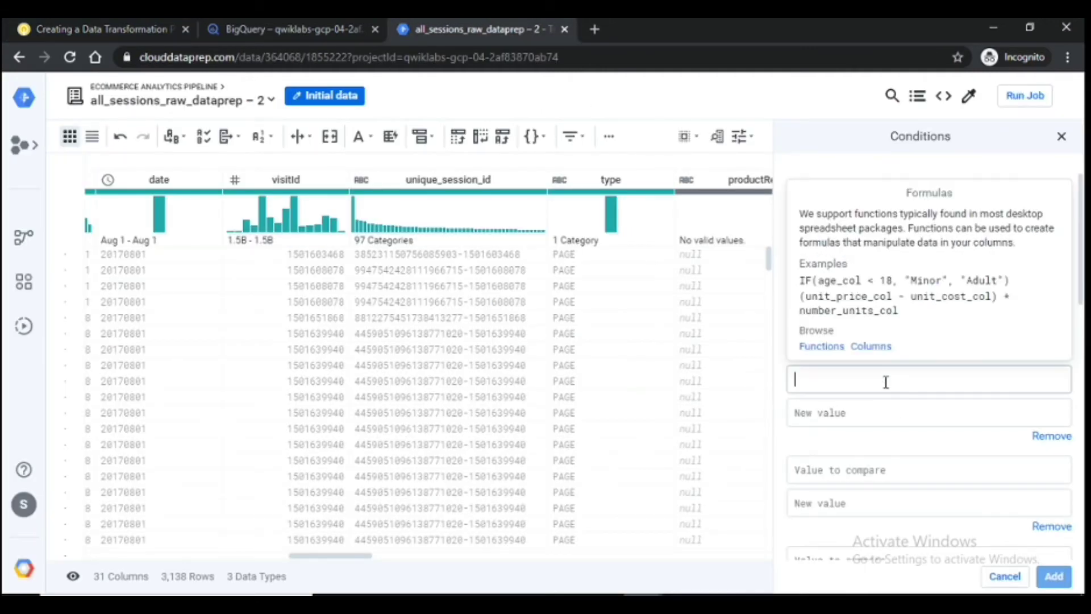
{"action": "left_click", "coordinate": [885, 415]}
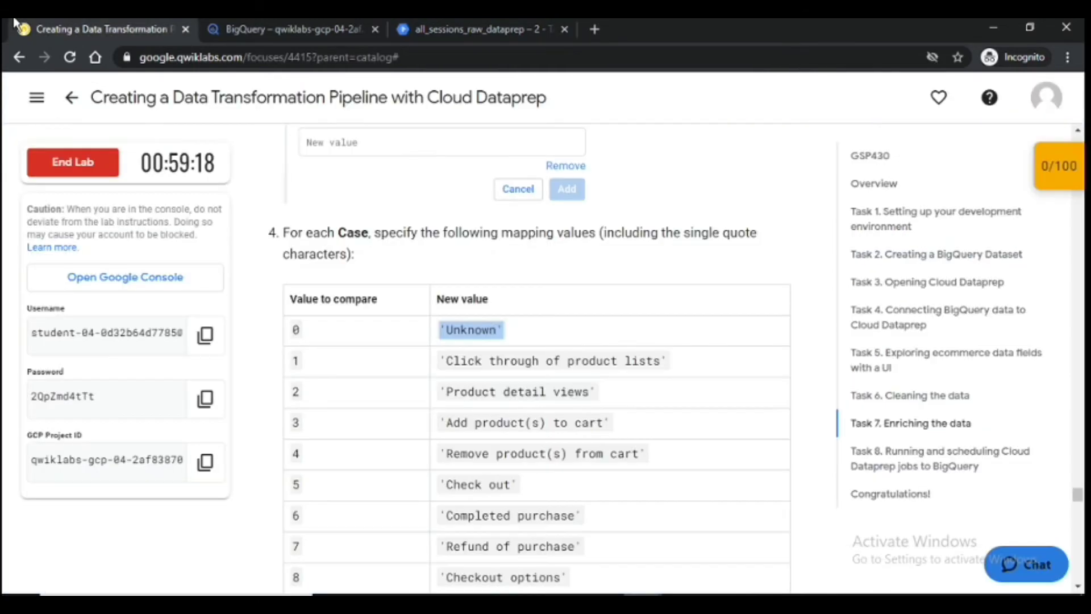
{"action": "left_click", "coordinate": [56, 28]}
{"action": "scroll", "coordinate": [552, 277], "scroll_direction": "down", "scroll_amount": 8}
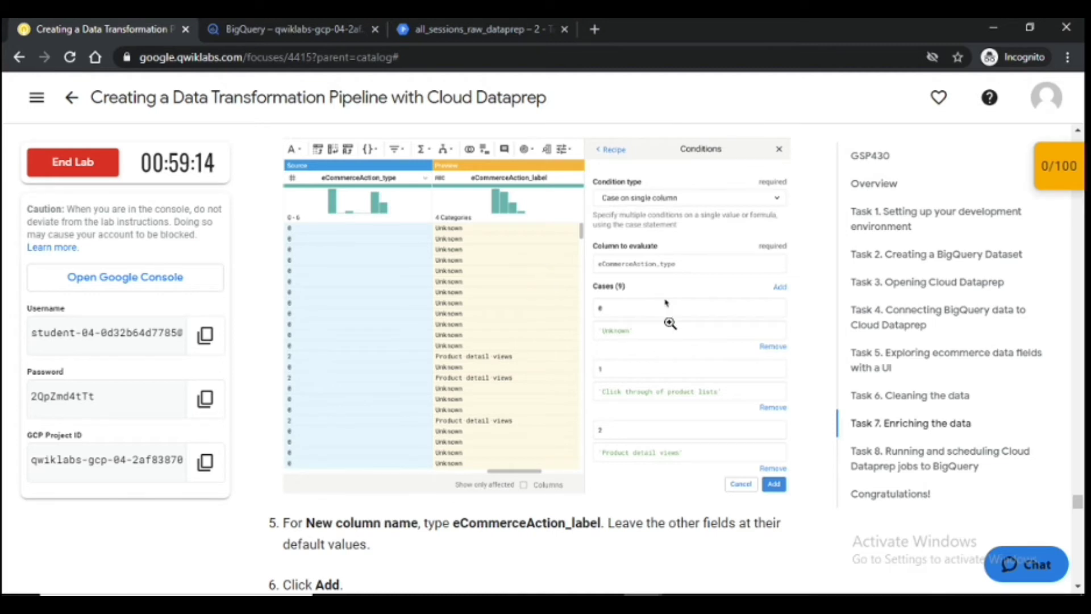
{"action": "left_click", "coordinate": [477, 25]}
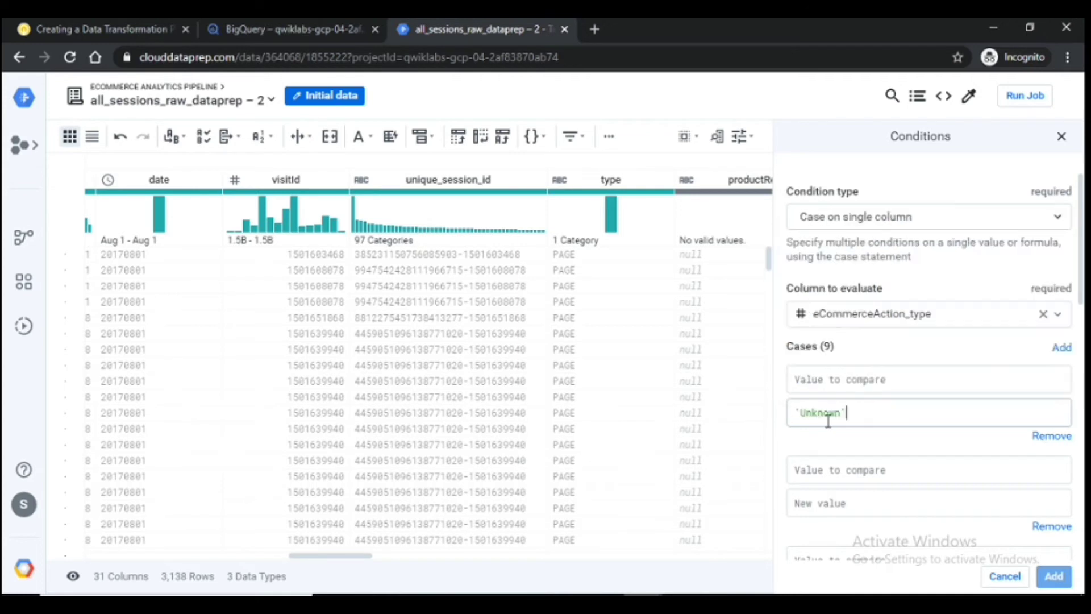
{"action": "left_click", "coordinate": [824, 382]}
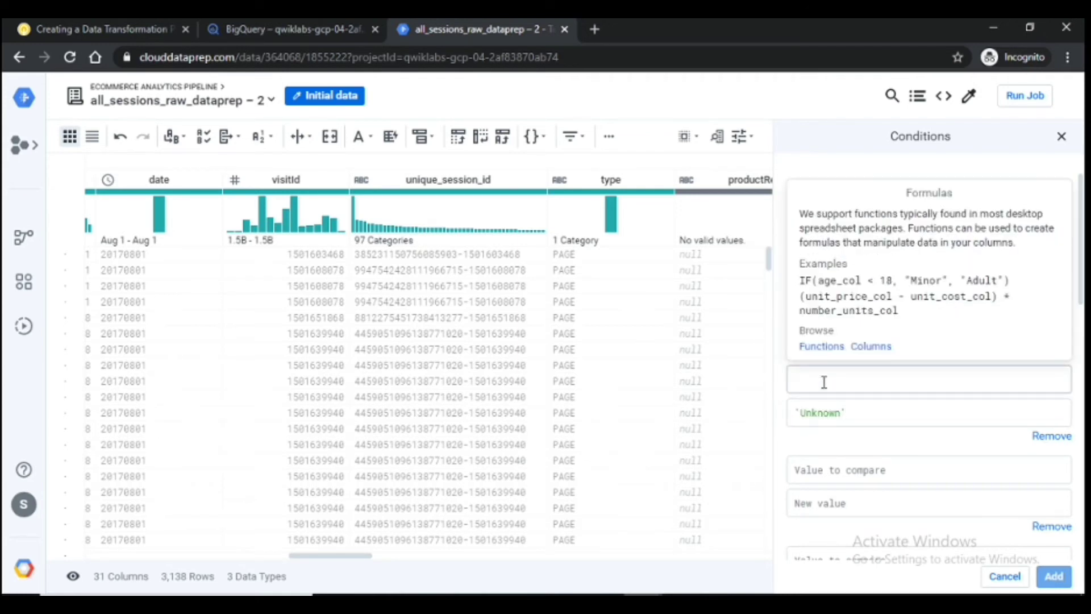
{"action": "type", "text": "0"}
Step: Fill in the second case with compare value 1 and the new value 'Click through of product lists' copied from the lab's mapping table
{"action": "left_click", "coordinate": [830, 469]}
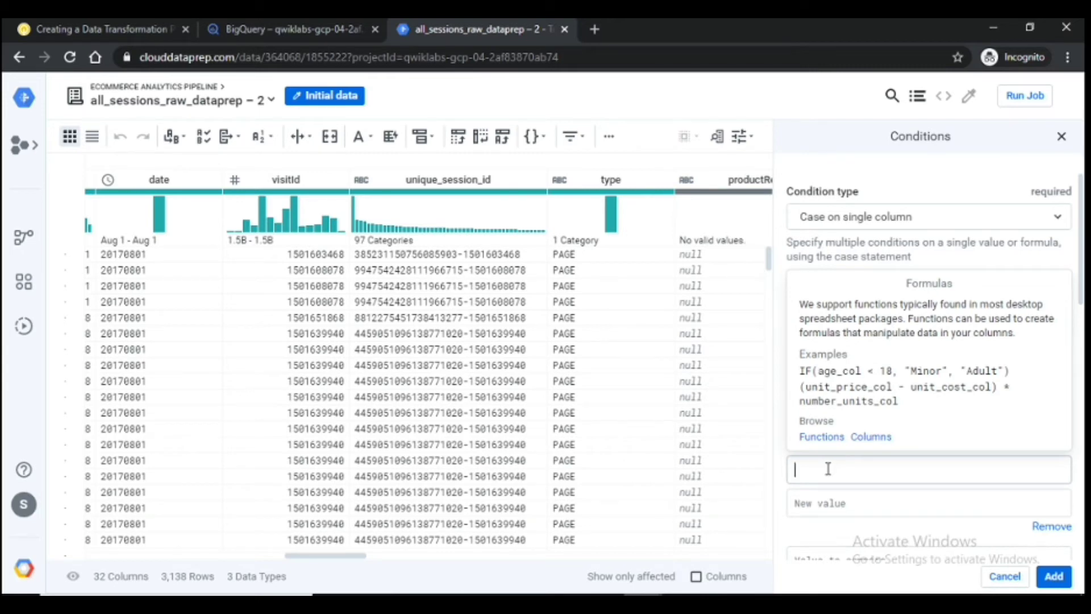
{"action": "type", "text": "1"}
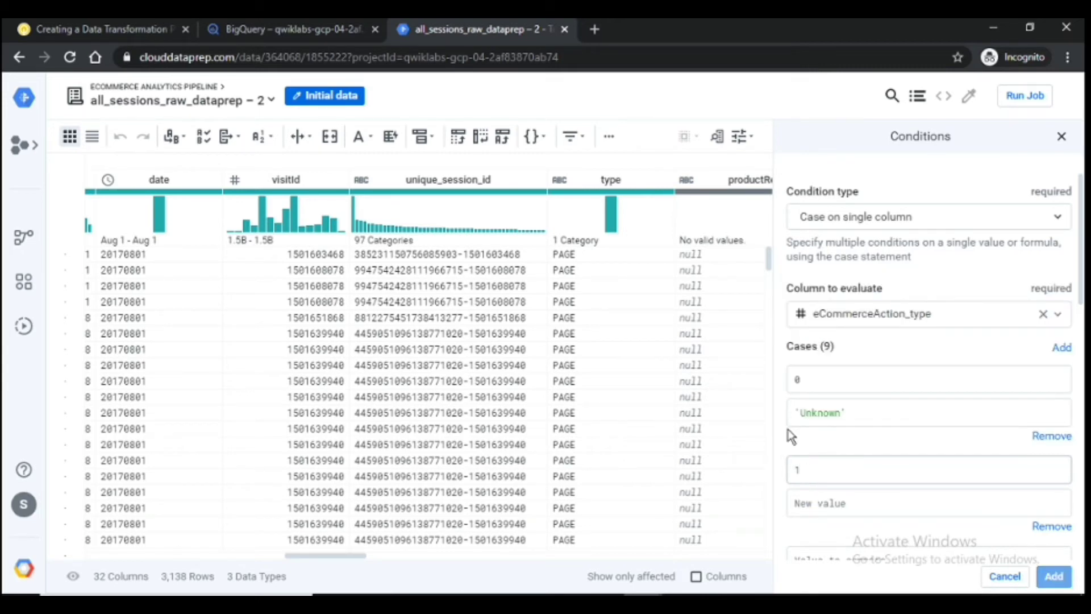
{"action": "left_click", "coordinate": [93, 25]}
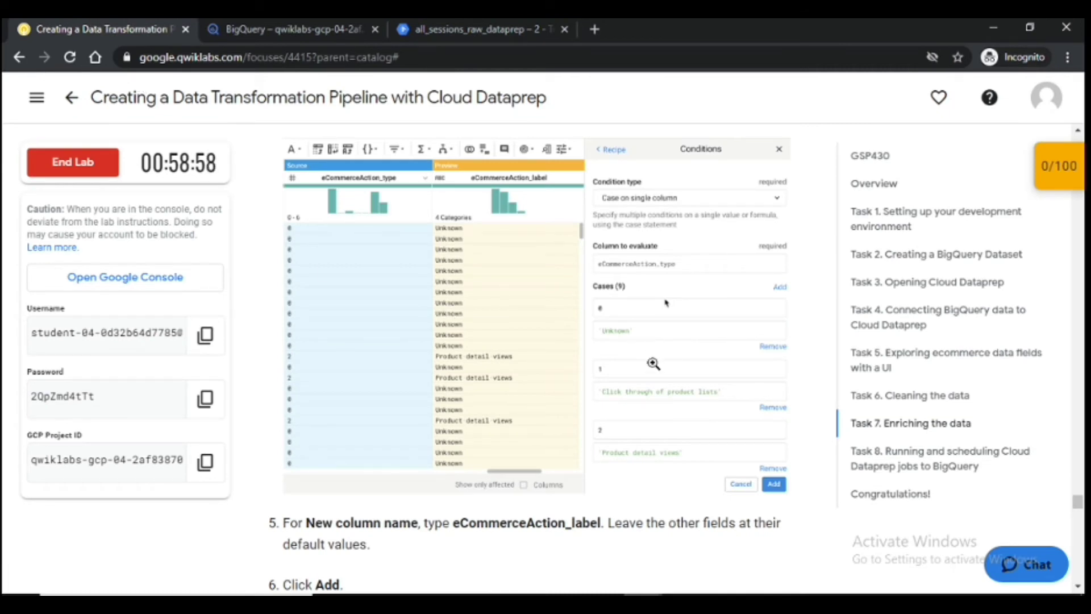
{"action": "scroll", "coordinate": [654, 363], "scroll_direction": "up", "scroll_amount": 5}
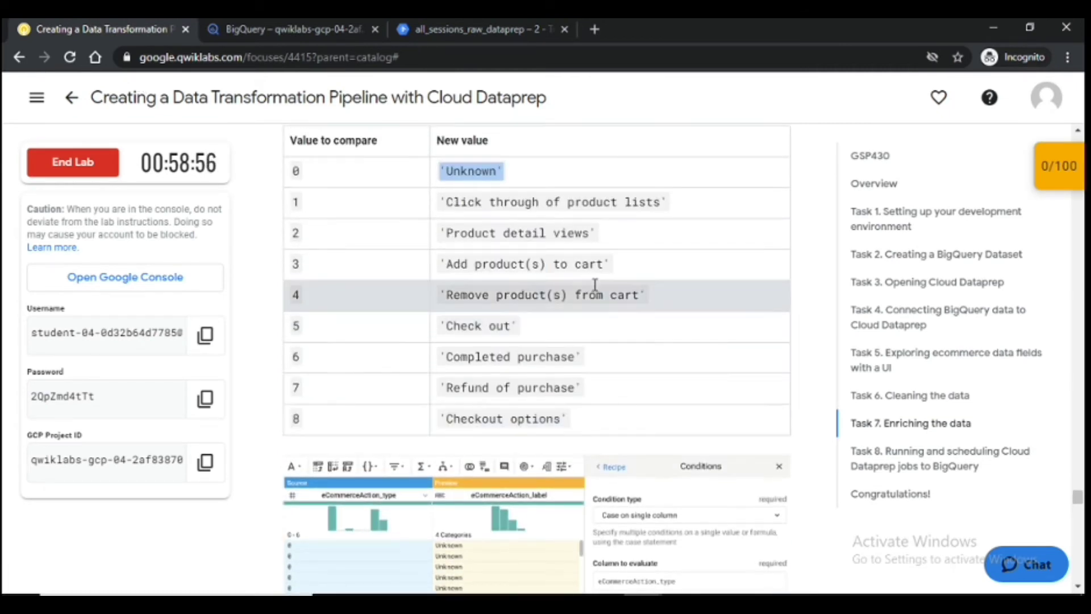
{"action": "left_click_drag", "start_coordinate": [439, 203], "coordinate": [644, 214]}
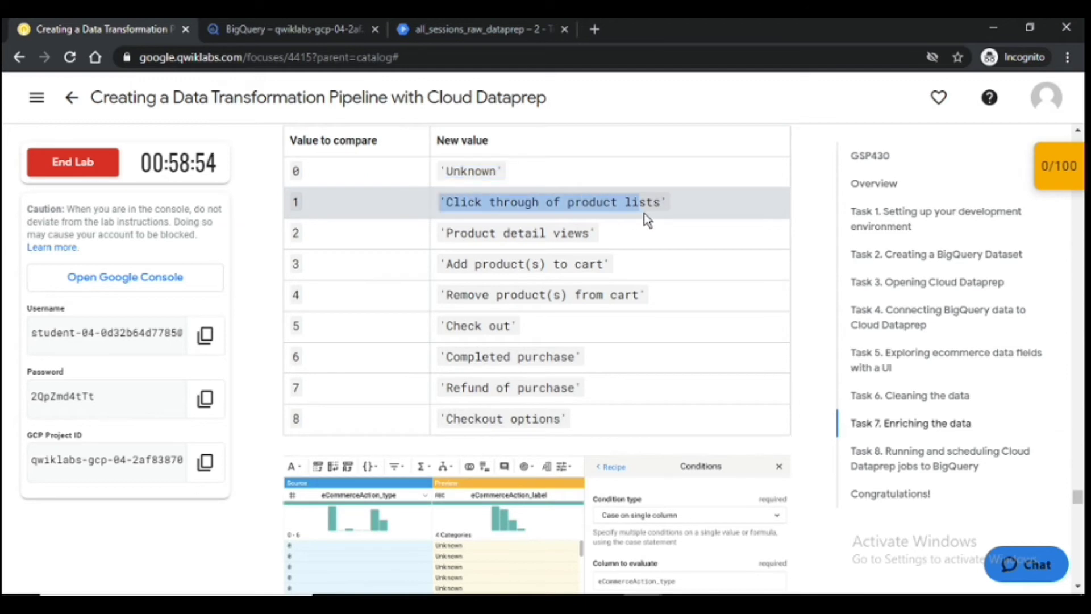
{"action": "left_click", "coordinate": [496, 22]}
{"action": "left_click", "coordinate": [836, 502]}
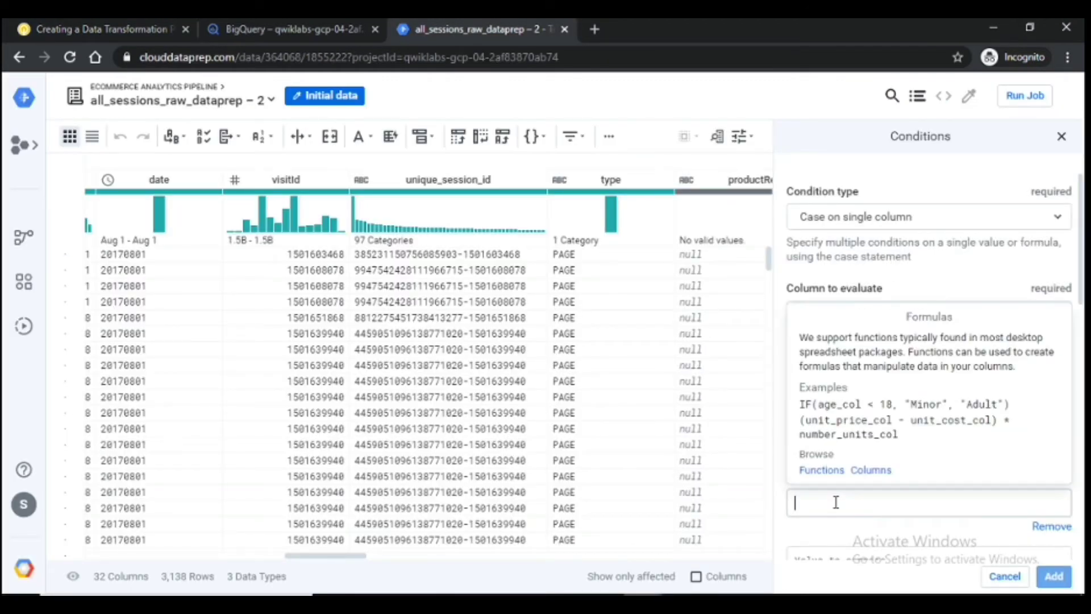
{"action": "type", "text": "'Click through of product lists'"}
Step: Enter 2, 3, 4 and 5 as the values to compare for the third to sixth cases
{"action": "scroll", "coordinate": [844, 392], "scroll_direction": "down", "scroll_amount": 5}
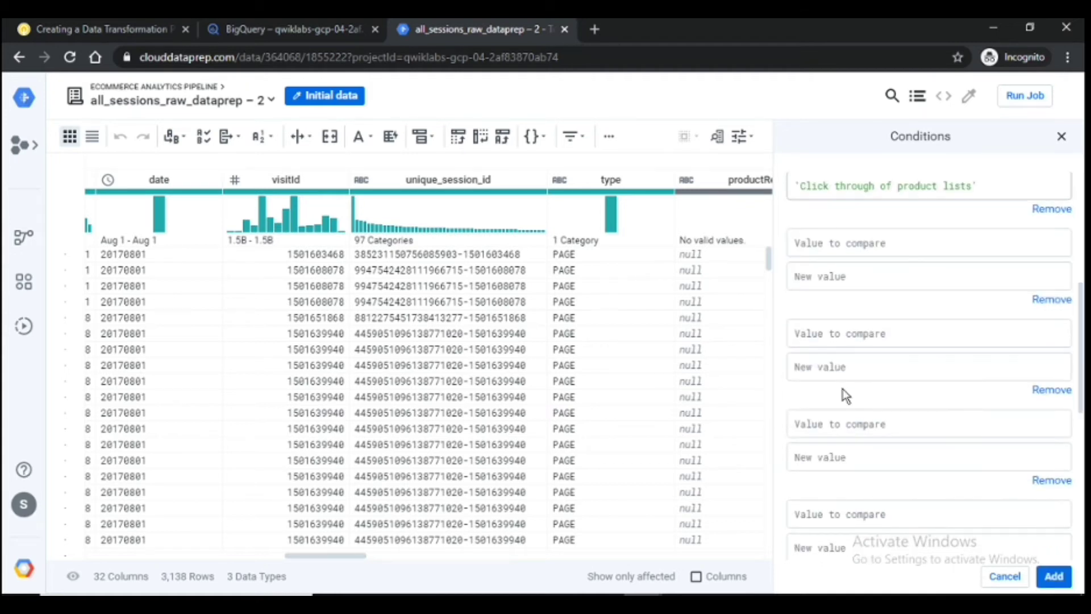
{"action": "scroll", "coordinate": [843, 390], "scroll_direction": "up", "scroll_amount": 2}
{"action": "left_click", "coordinate": [837, 321]}
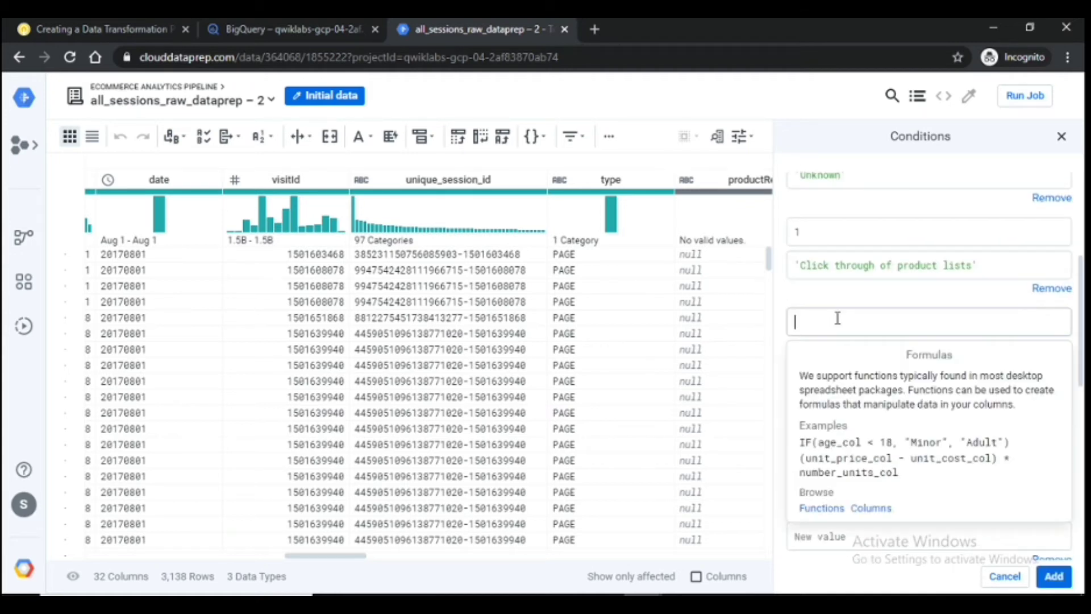
{"action": "type", "text": "2"}
{"action": "left_click", "coordinate": [826, 411]}
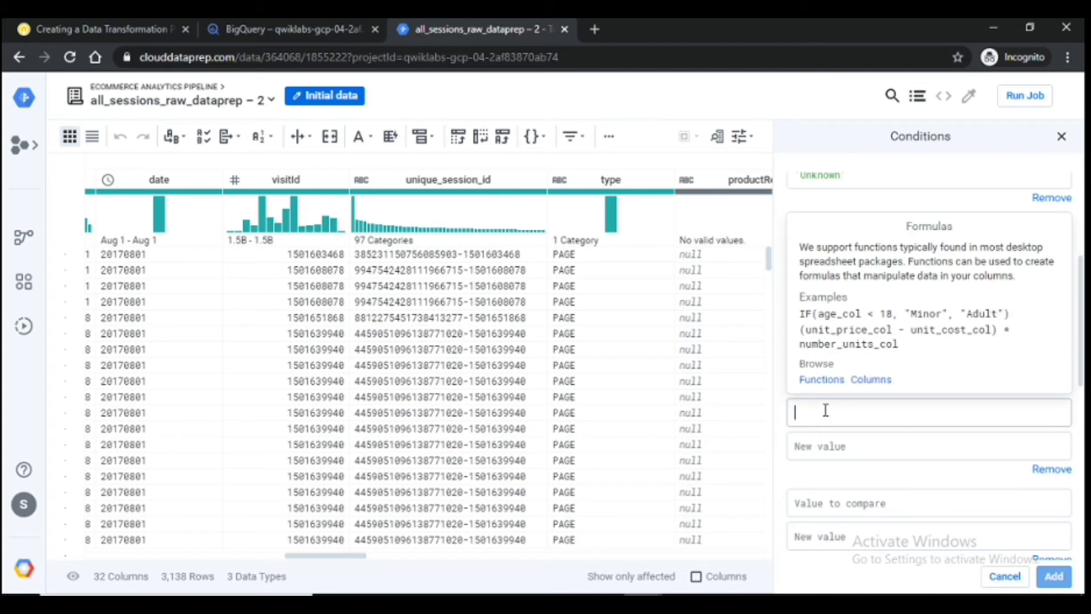
{"action": "type", "text": "3"}
{"action": "scroll", "coordinate": [827, 412], "scroll_direction": "down", "scroll_amount": 2}
{"action": "scroll", "coordinate": [827, 413], "scroll_direction": "down", "scroll_amount": 2}
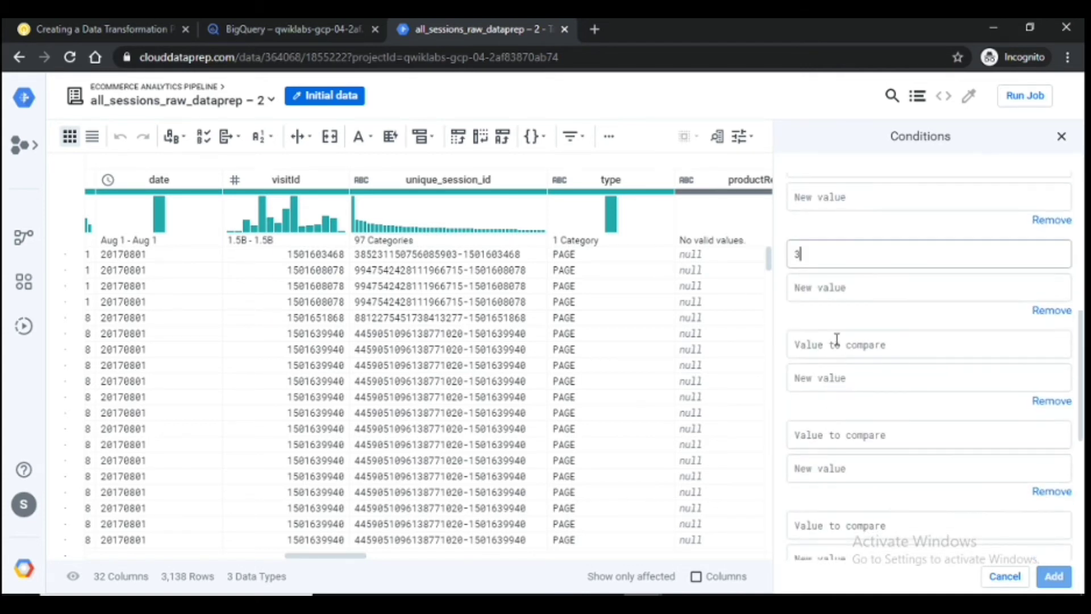
{"action": "left_click", "coordinate": [837, 341]}
{"action": "type", "text": "4"}
{"action": "scroll", "coordinate": [838, 340], "scroll_direction": "down", "scroll_amount": 3}
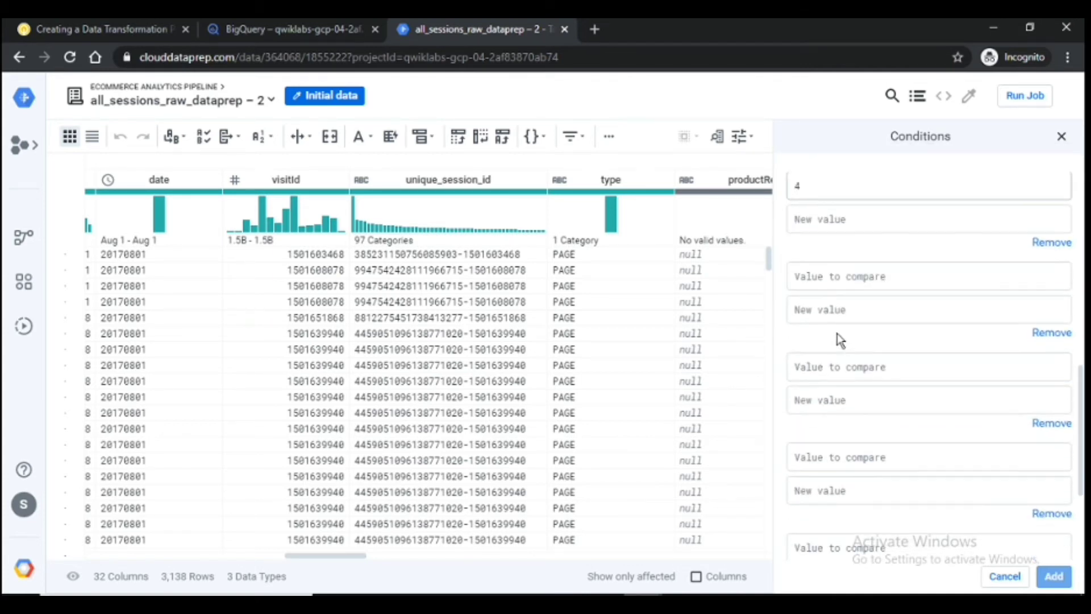
{"action": "left_click", "coordinate": [834, 279]}
{"action": "type", "text": "5"}
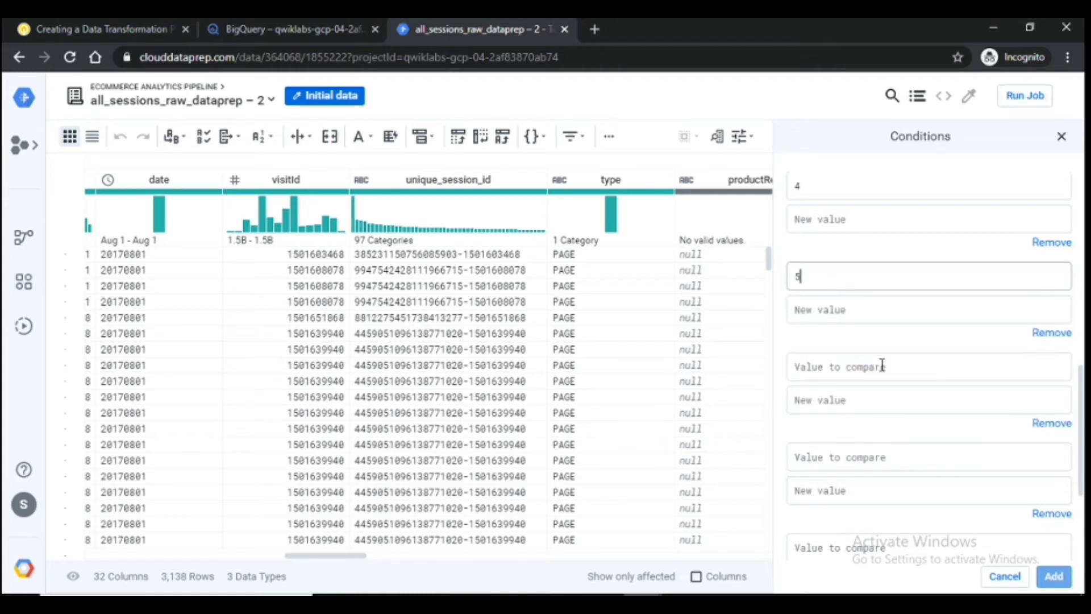
Step: Enter 6, 7 and 8 as the values to compare for the last three cases
{"action": "scroll", "coordinate": [830, 241], "scroll_direction": "down", "scroll_amount": 3}
{"action": "scroll", "coordinate": [834, 257], "scroll_direction": "up", "scroll_amount": 1}
{"action": "left_click", "coordinate": [839, 293]}
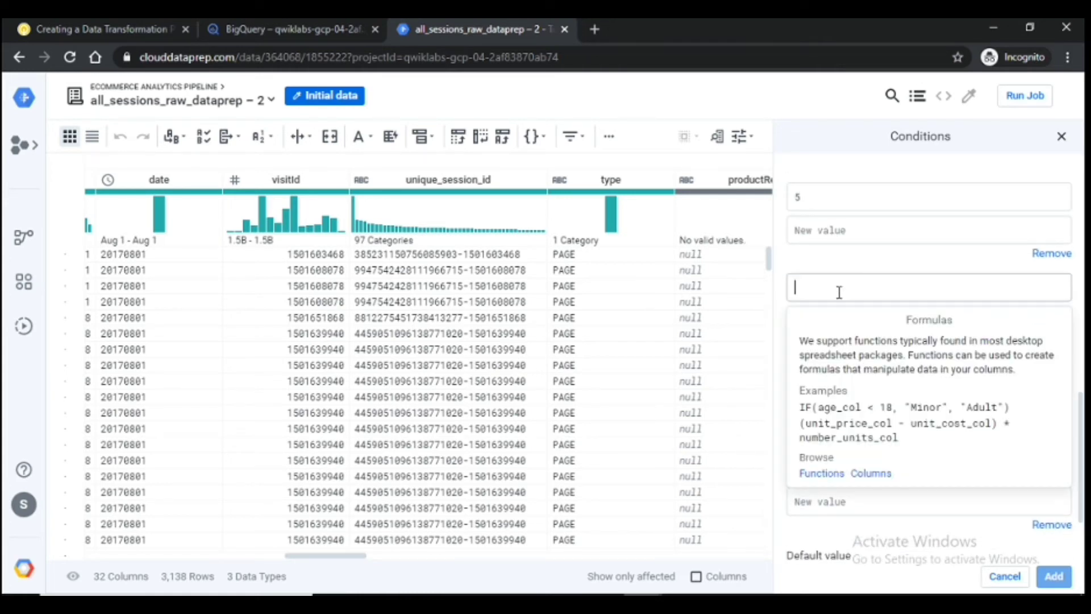
{"action": "type", "text": "6"}
{"action": "left_click", "coordinate": [821, 375]}
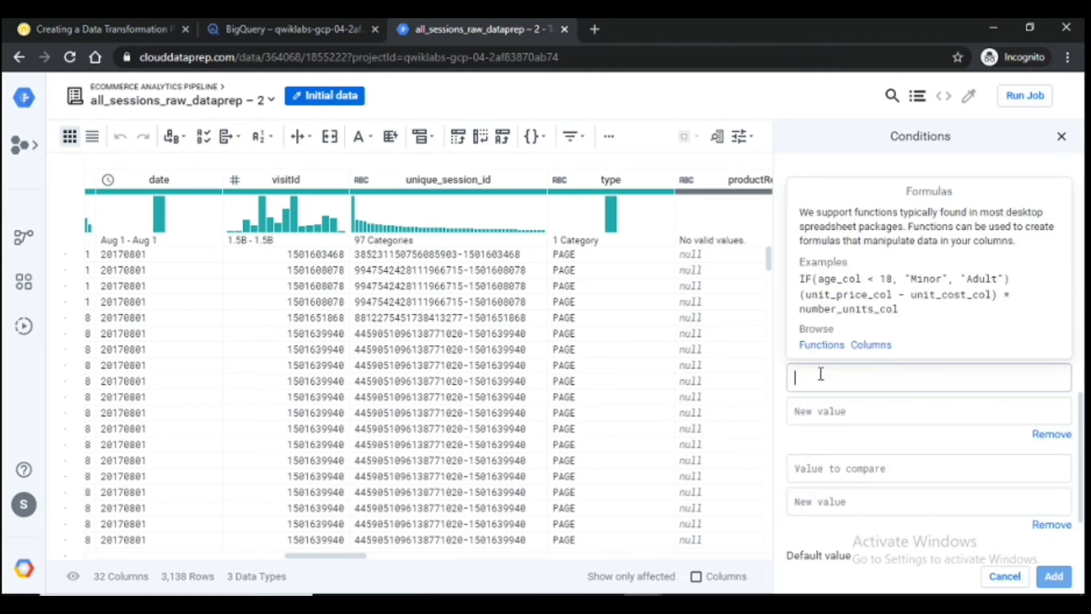
{"action": "type", "text": "7"}
{"action": "left_click", "coordinate": [810, 463]}
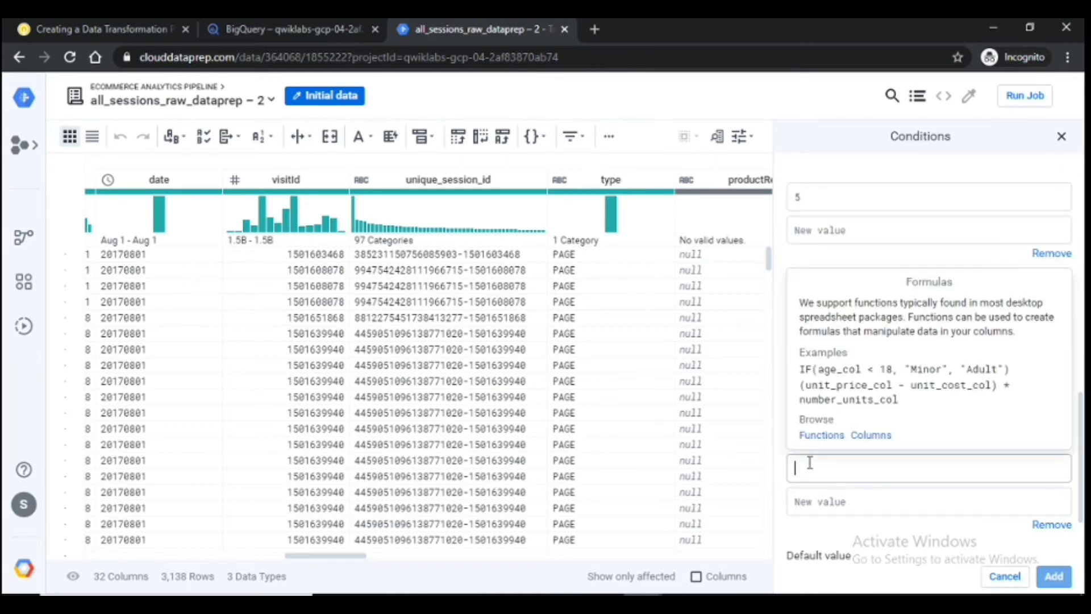
{"action": "type", "text": "8"}
{"action": "scroll", "coordinate": [807, 461], "scroll_direction": "down", "scroll_amount": 2}
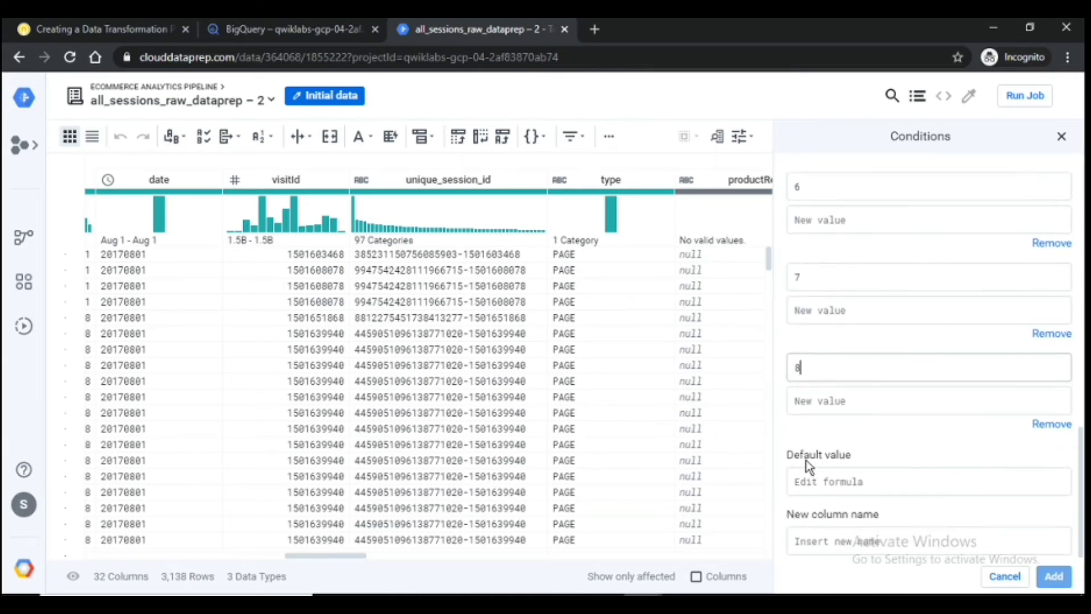
{"action": "left_click", "coordinate": [812, 478]}
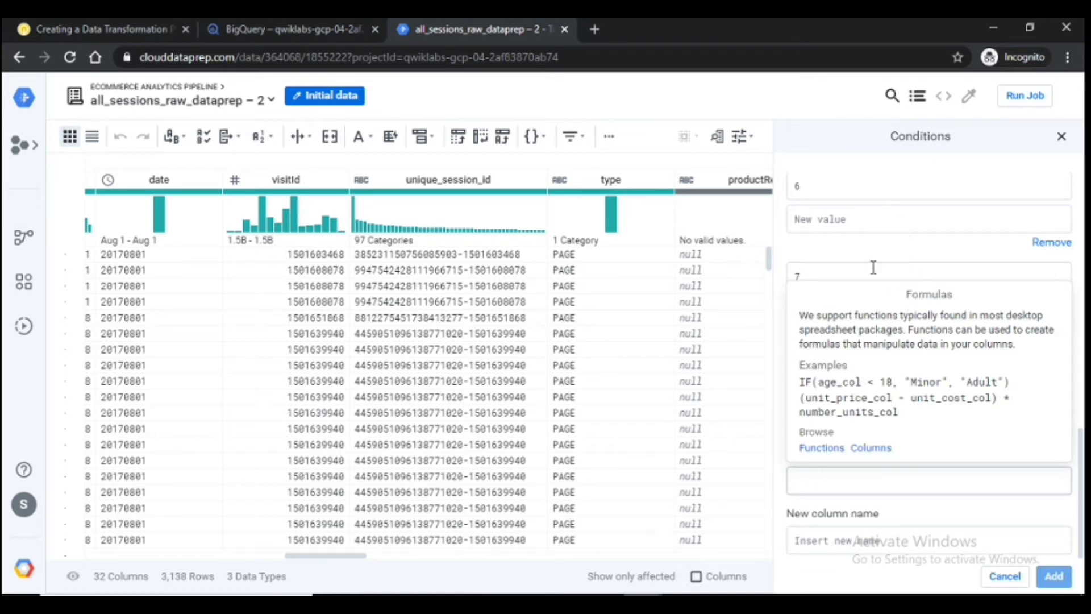
{"action": "left_click", "coordinate": [913, 250]}
{"action": "scroll", "coordinate": [942, 311], "scroll_direction": "down", "scroll_amount": 2}
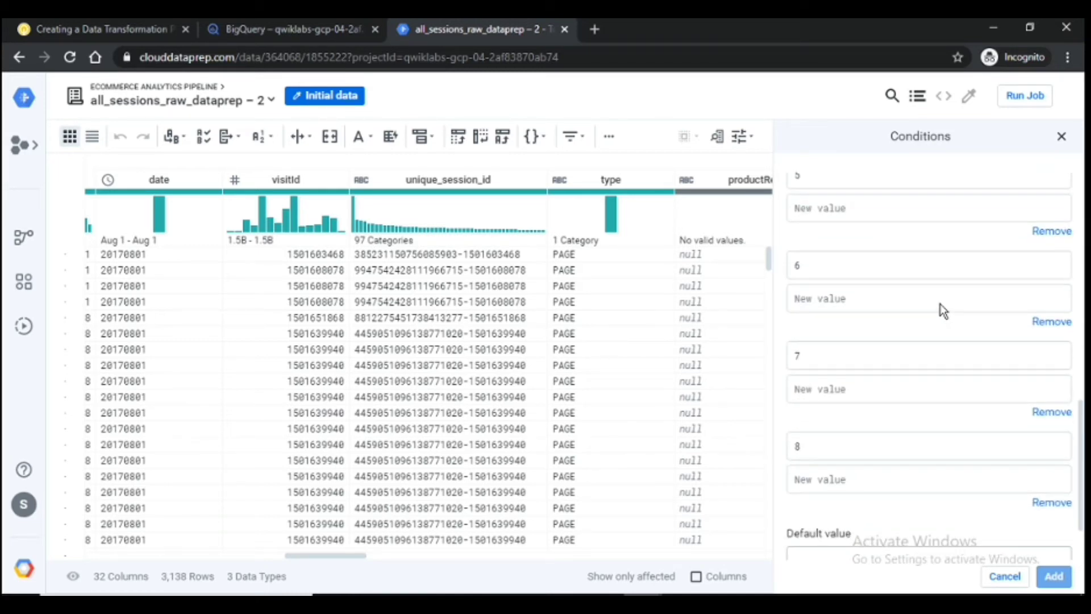
{"action": "scroll", "coordinate": [940, 304], "scroll_direction": "down", "scroll_amount": 2}
{"action": "scroll", "coordinate": [941, 303], "scroll_direction": "up", "scroll_amount": 8}
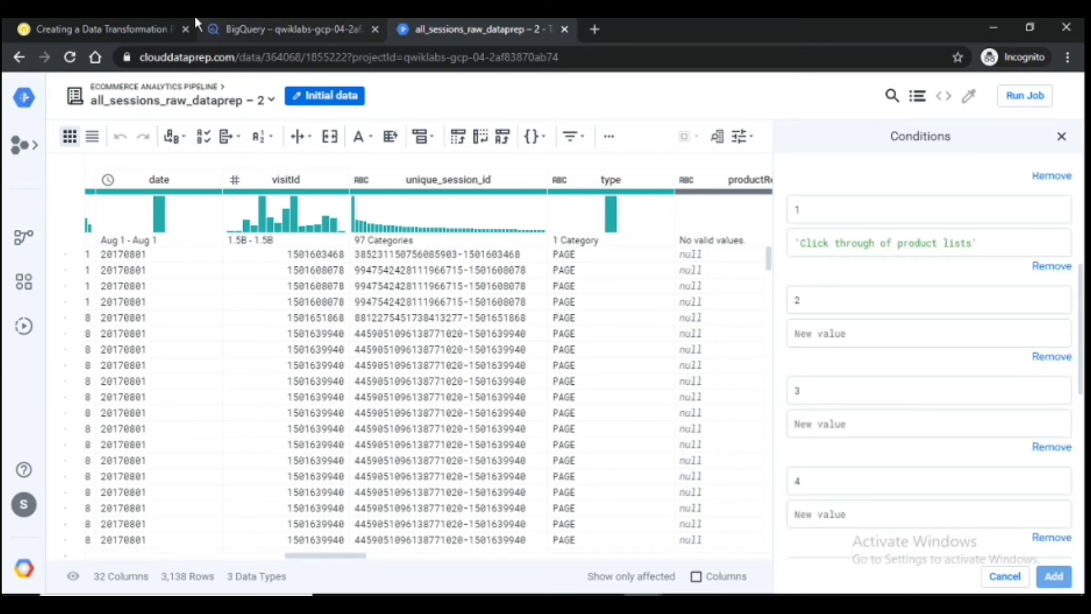
Step: Copy 'Product detail views' from the lab's mapping table and return to the Conditions form in Dataprep
{"action": "left_click", "coordinate": [113, 29]}
{"action": "left_click_drag", "start_coordinate": [442, 232], "coordinate": [597, 231]}
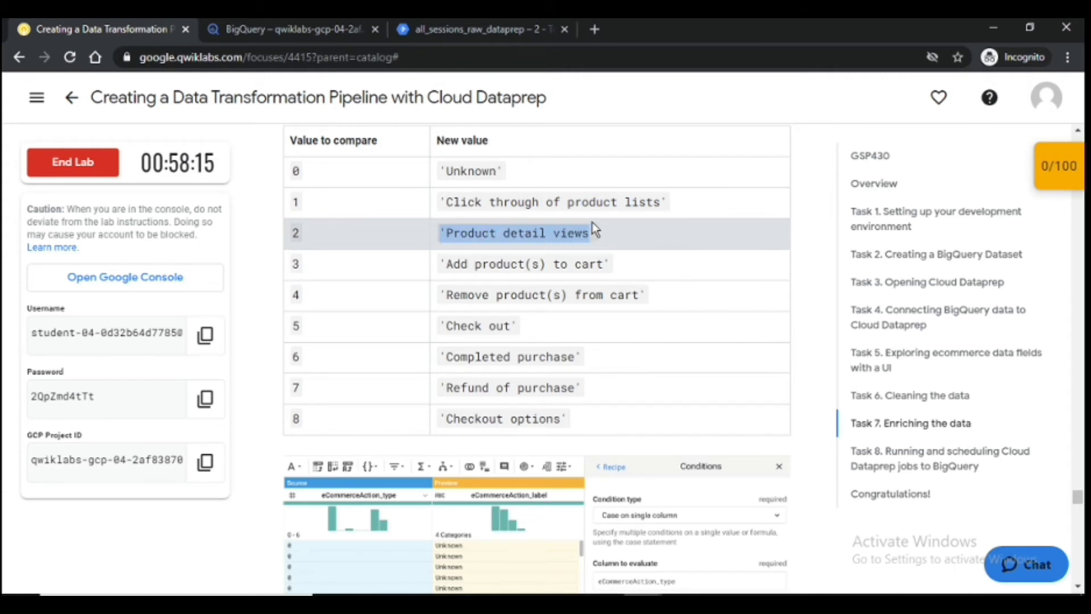
{"action": "key", "text": "ctrl+c"}
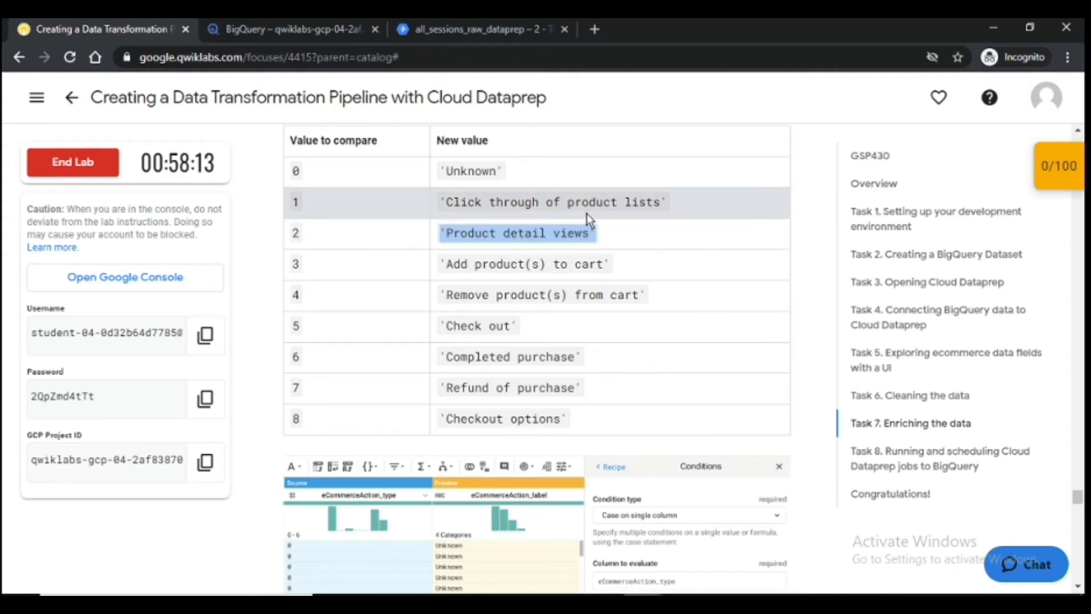
{"action": "left_click", "coordinate": [479, 29]}
{"action": "scroll", "coordinate": [909, 313], "scroll_direction": "down", "scroll_amount": 7}
{"action": "left_click", "coordinate": [850, 480]}
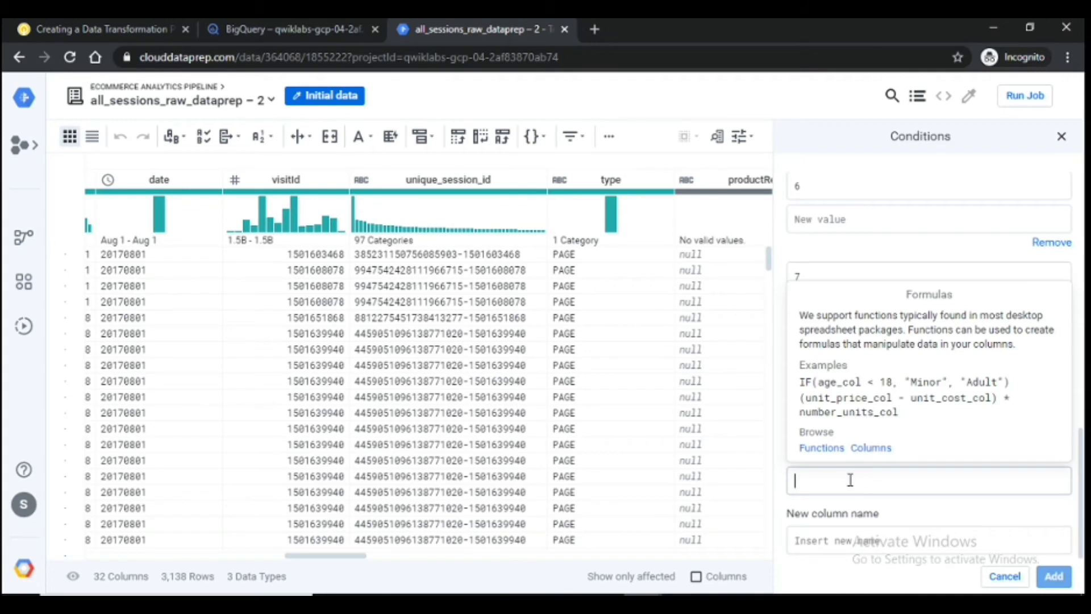
{"action": "key", "text": "ctrl+v"}
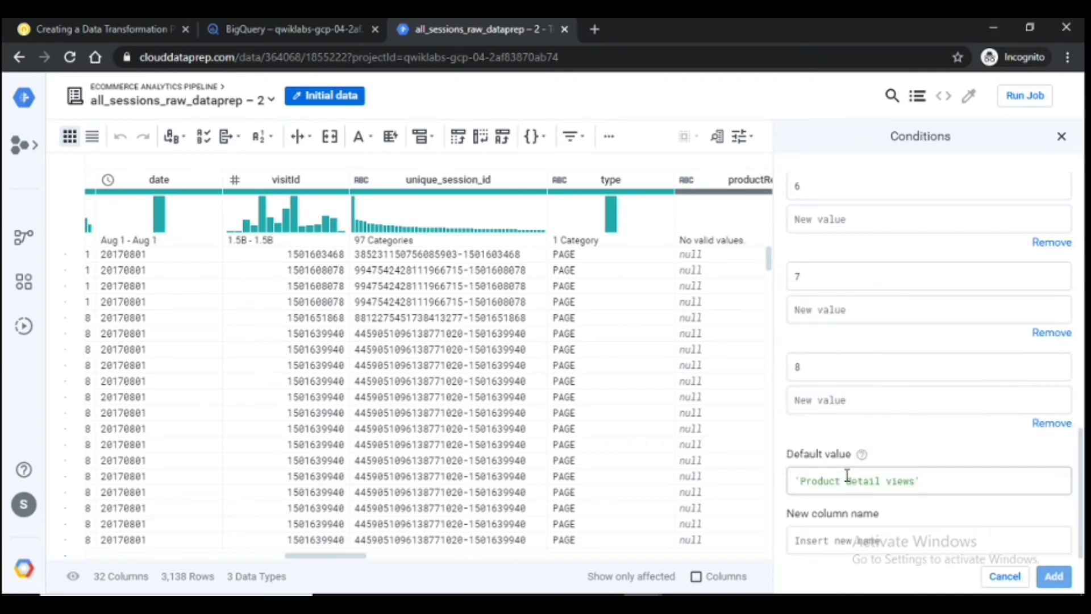
{"action": "key", "text": "ctrl+a"}
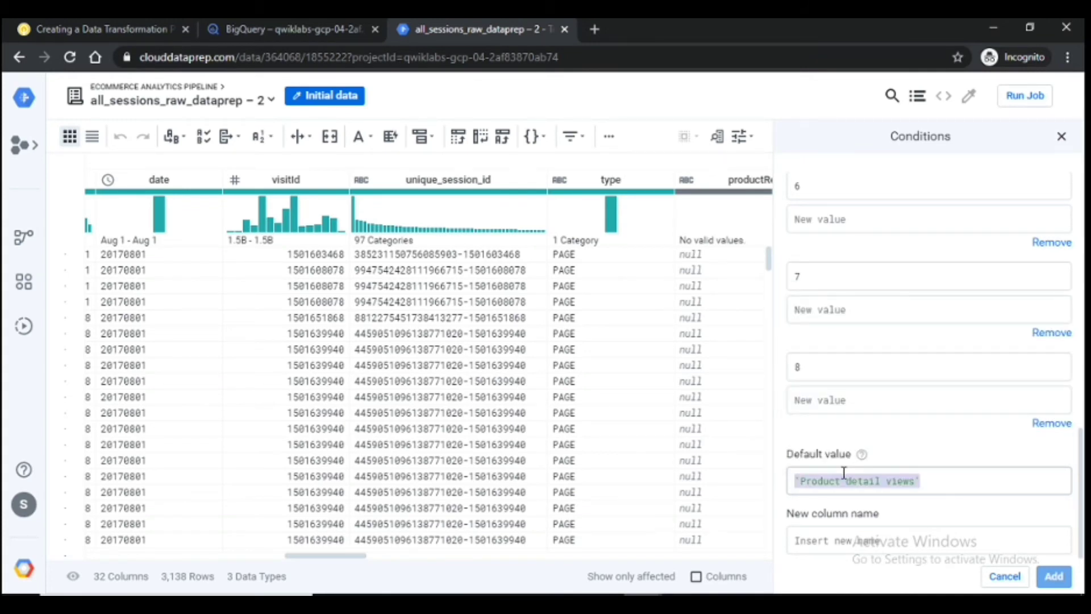
{"action": "key", "text": "BackSpace"}
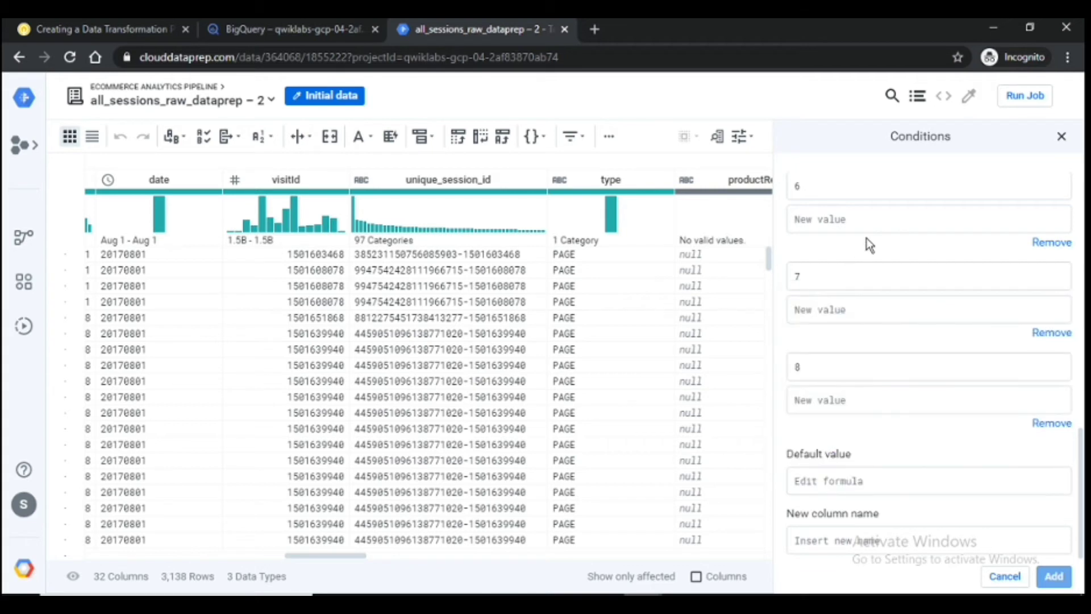
Step: Paste the copied 'Product detail views' as the new value of the case comparing 2
{"action": "scroll", "coordinate": [913, 309], "scroll_direction": "up", "scroll_amount": 10}
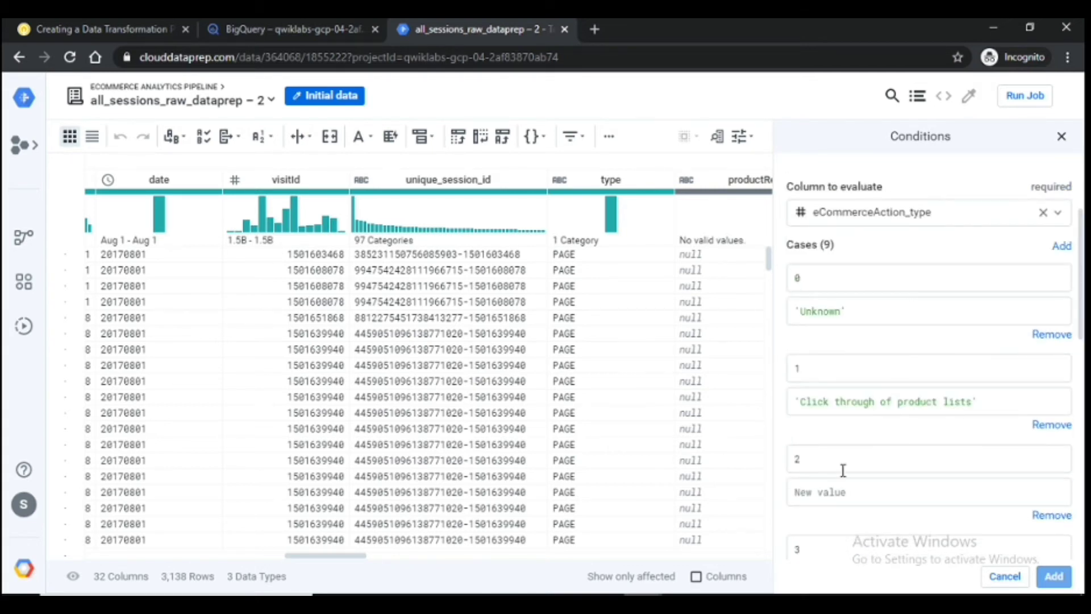
{"action": "left_click", "coordinate": [814, 503]}
{"action": "key", "text": "ctrl+v"}
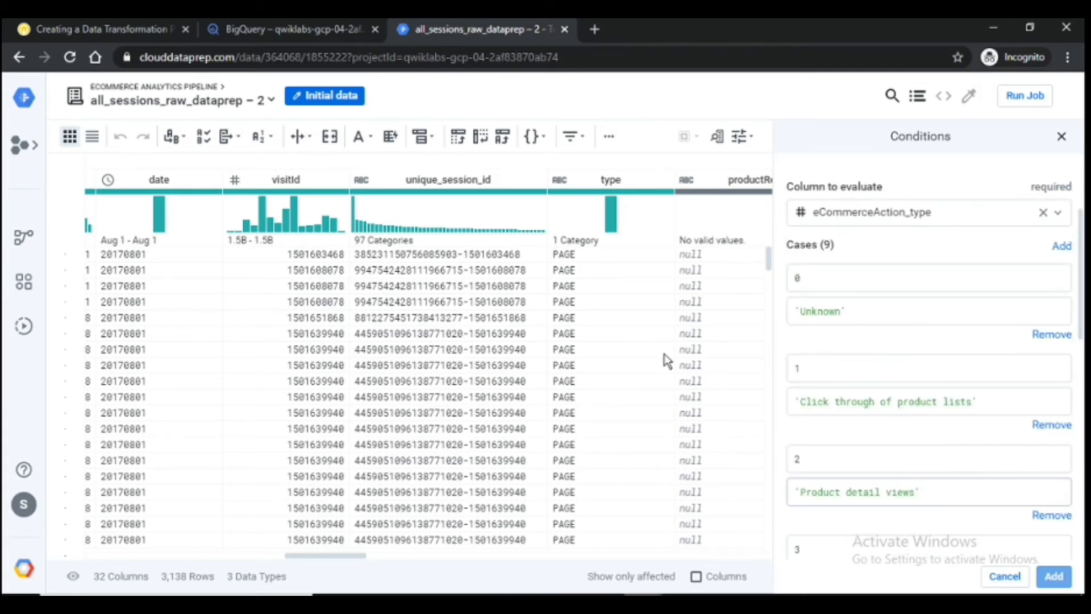
Step: Copy 'Add product(s) to cart' from the lab's mapping table into the new value of the case comparing 3
{"action": "left_click", "coordinate": [137, 28]}
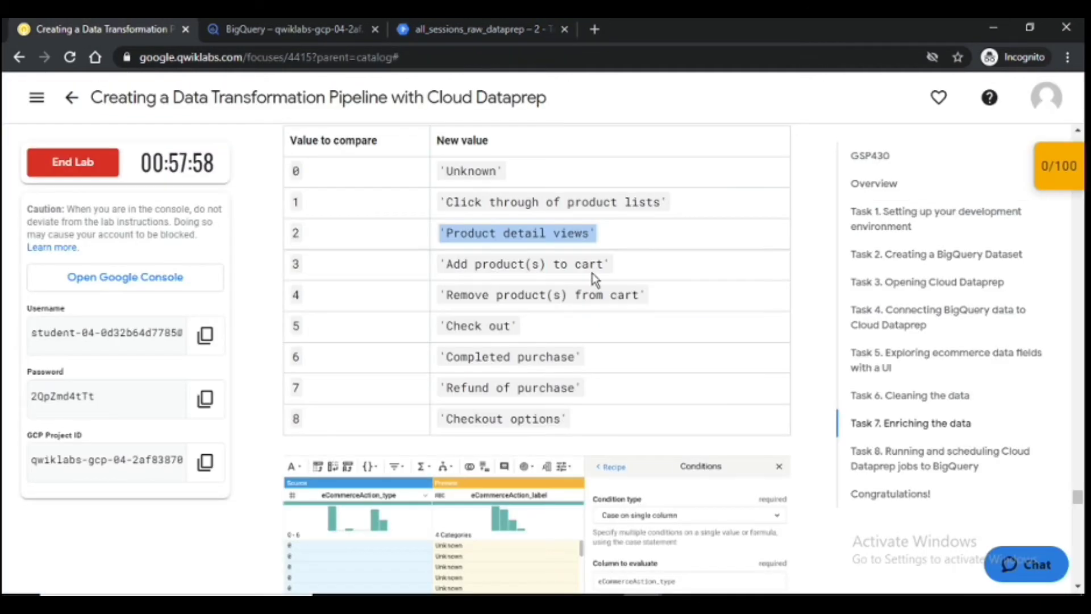
{"action": "left_click_drag", "start_coordinate": [449, 264], "coordinate": [620, 265]}
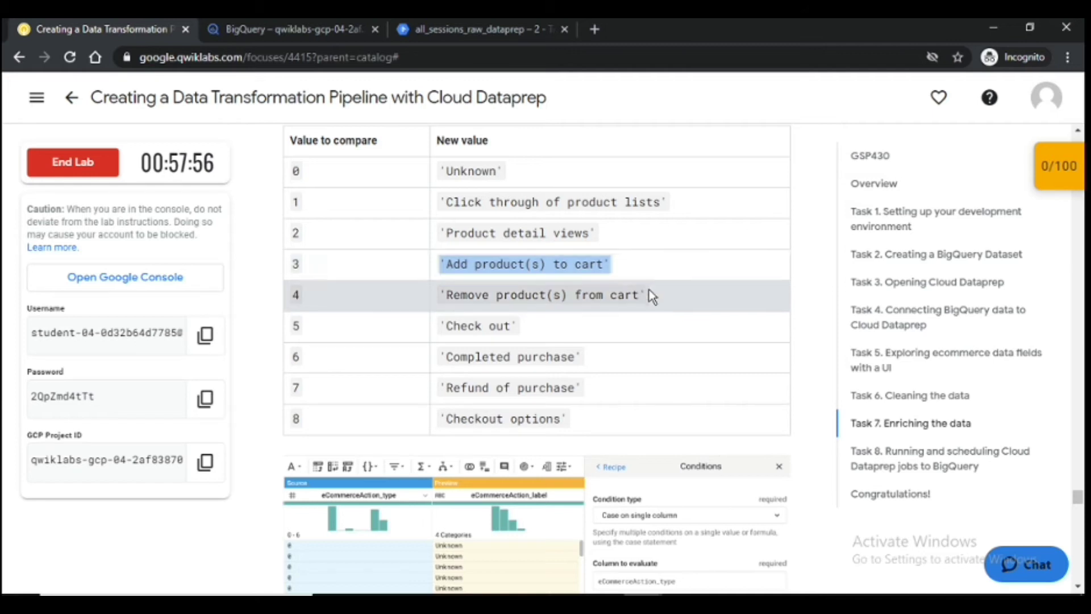
{"action": "scroll", "coordinate": [651, 295], "scroll_direction": "down", "scroll_amount": 3}
{"action": "scroll", "coordinate": [648, 292], "scroll_direction": "down", "scroll_amount": 2}
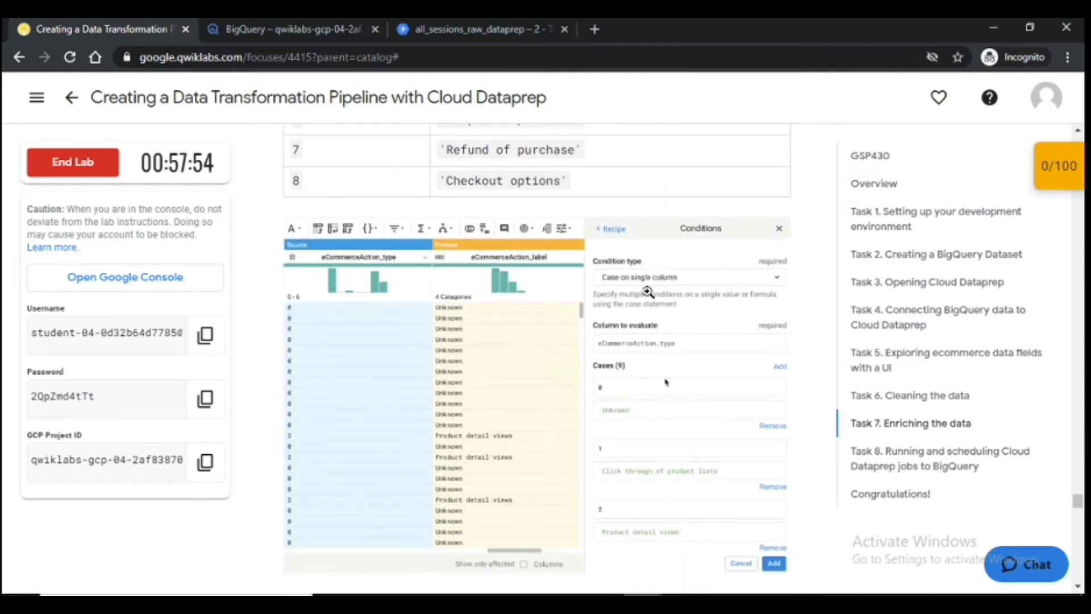
{"action": "left_click", "coordinate": [479, 22]}
{"action": "scroll", "coordinate": [872, 297], "scroll_direction": "down", "scroll_amount": 4}
{"action": "left_click", "coordinate": [847, 343]}
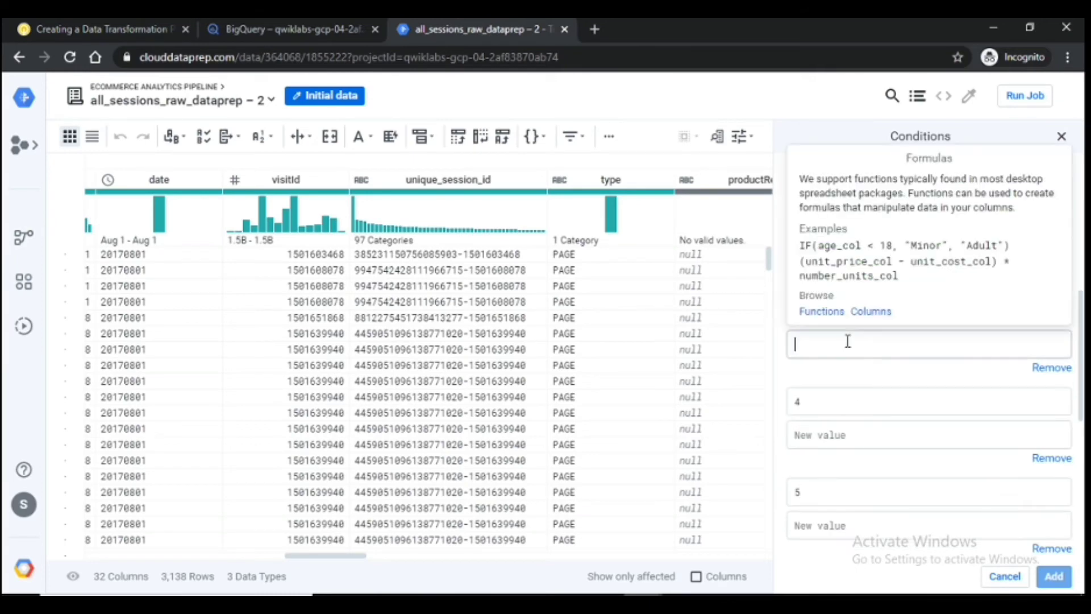
{"action": "key", "text": "ctrl+v"}
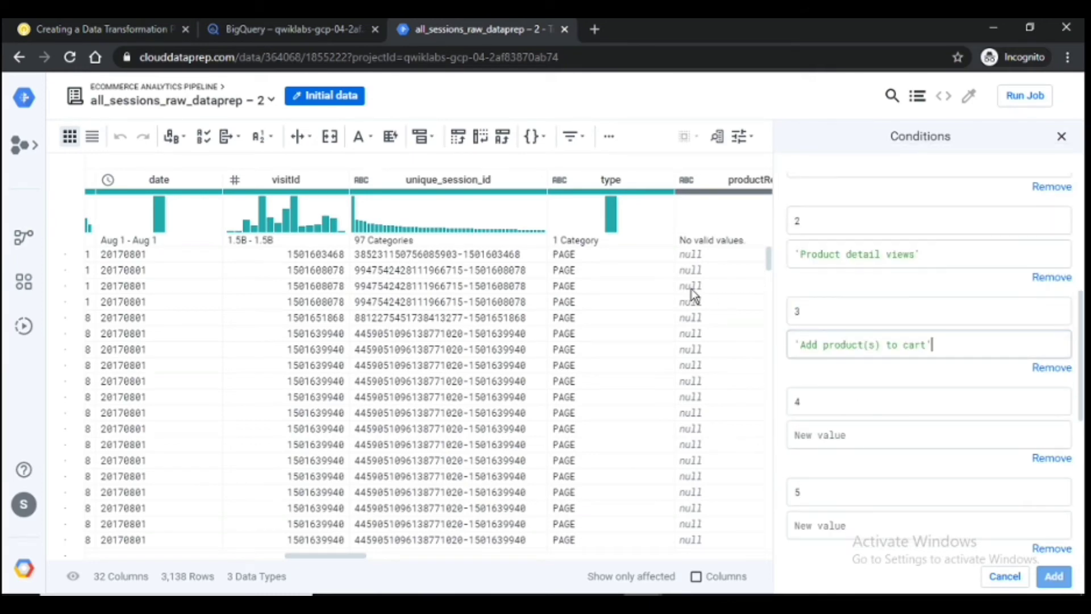
Step: Copy 'Remove product(s) from cart' from the lab's mapping table into the new value of the case comparing 4
{"action": "left_click", "coordinate": [68, 28]}
{"action": "scroll", "coordinate": [580, 297], "scroll_direction": "up", "scroll_amount": 3}
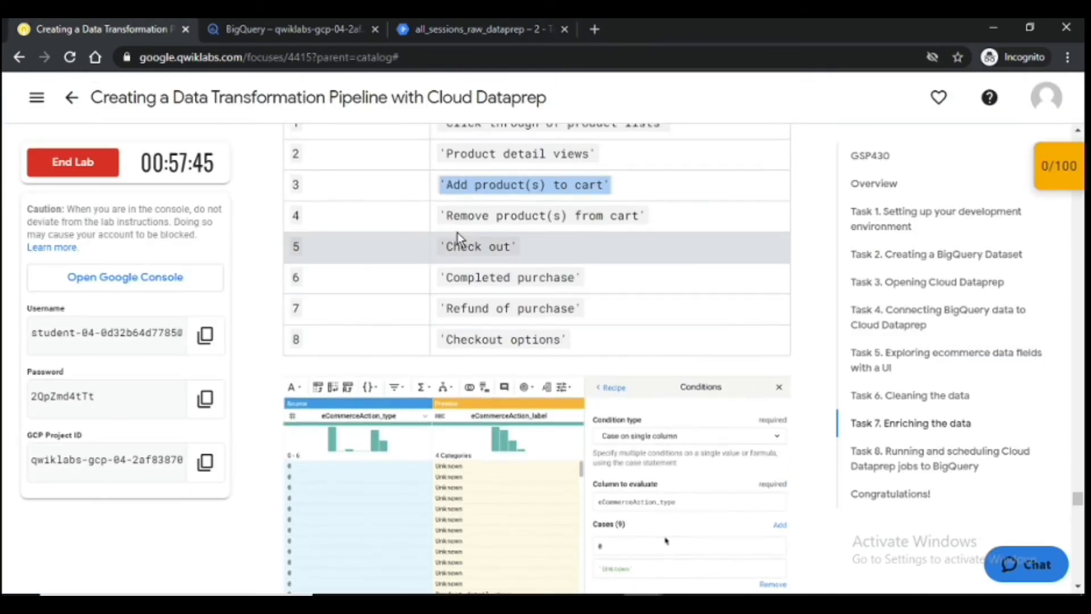
{"action": "left_click_drag", "start_coordinate": [442, 216], "coordinate": [642, 209]}
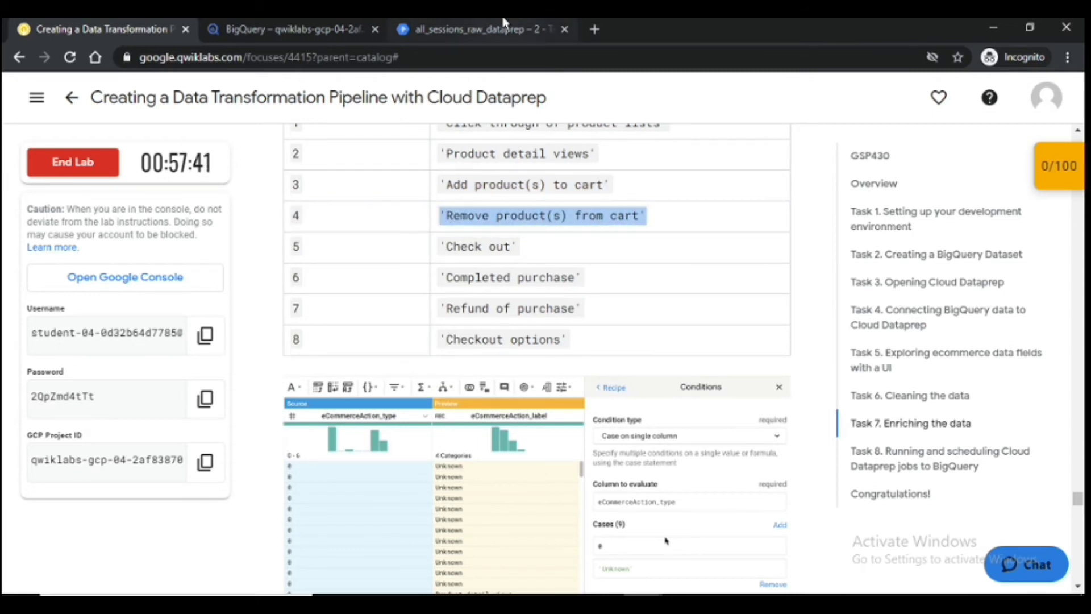
{"action": "left_click", "coordinate": [478, 29]}
{"action": "left_click", "coordinate": [845, 437]}
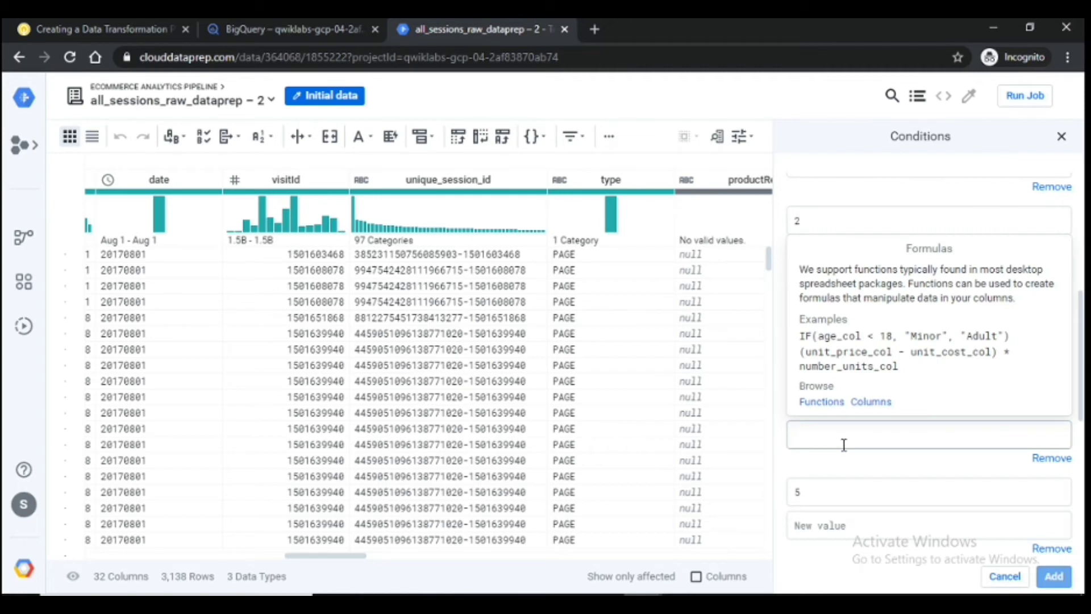
{"action": "key", "text": "ctrl+v"}
Step: Copy 'Check out' from the lab's mapping table into the new value of the case comparing 5
{"action": "scroll", "coordinate": [843, 441], "scroll_direction": "down", "scroll_amount": 3}
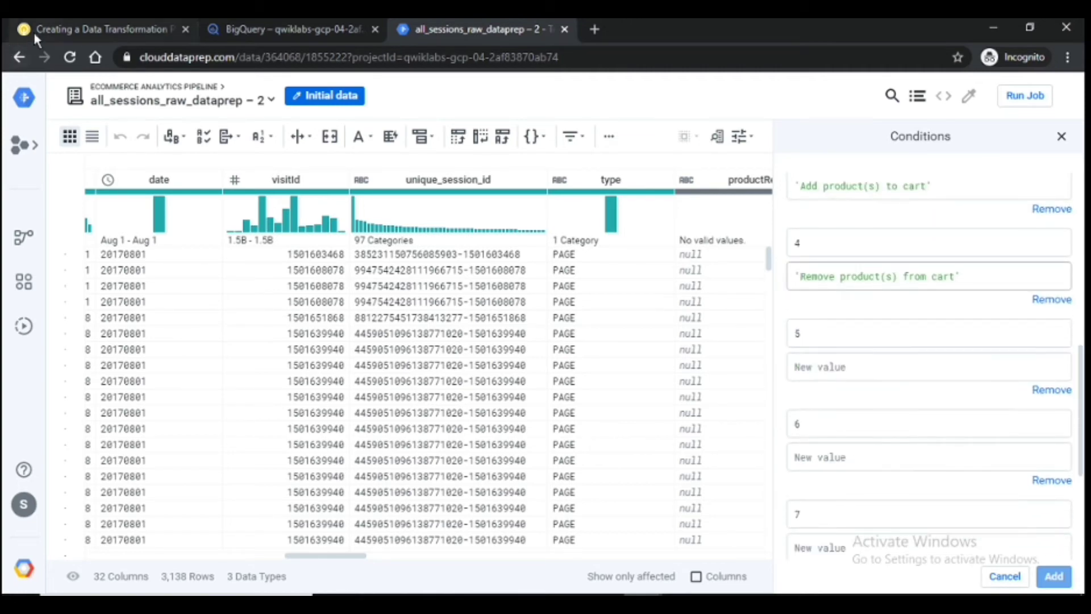
{"action": "left_click", "coordinate": [35, 36]}
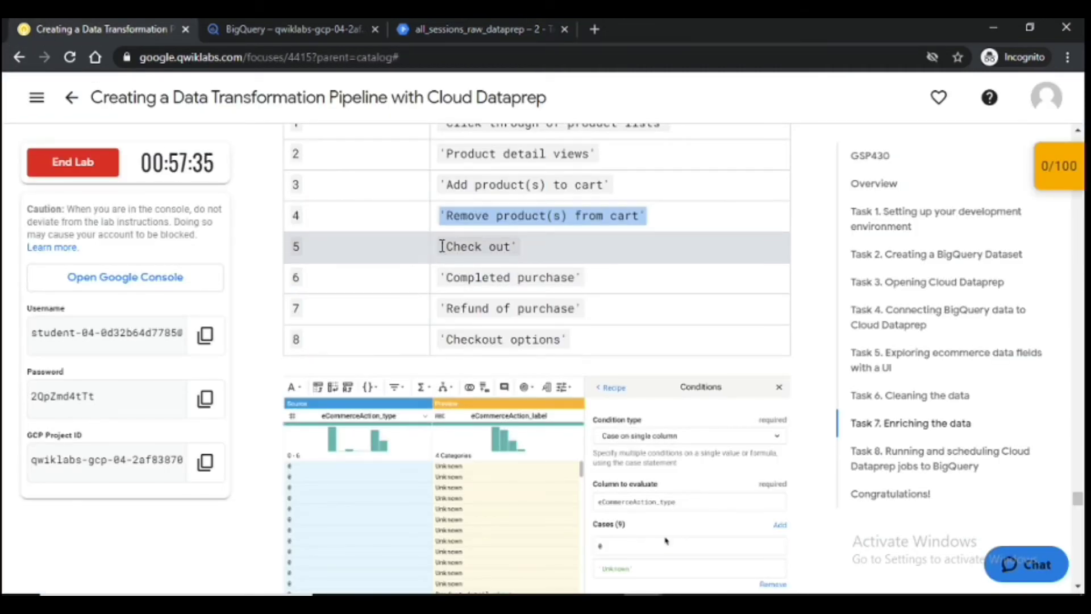
{"action": "left_click_drag", "start_coordinate": [442, 246], "coordinate": [516, 243]}
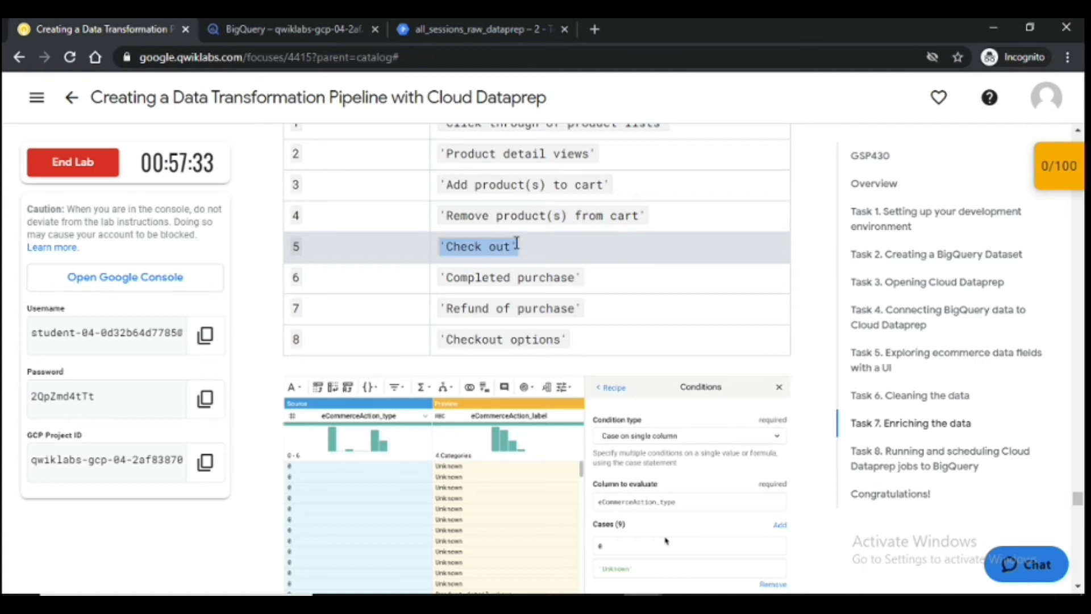
{"action": "left_click", "coordinate": [425, 17]}
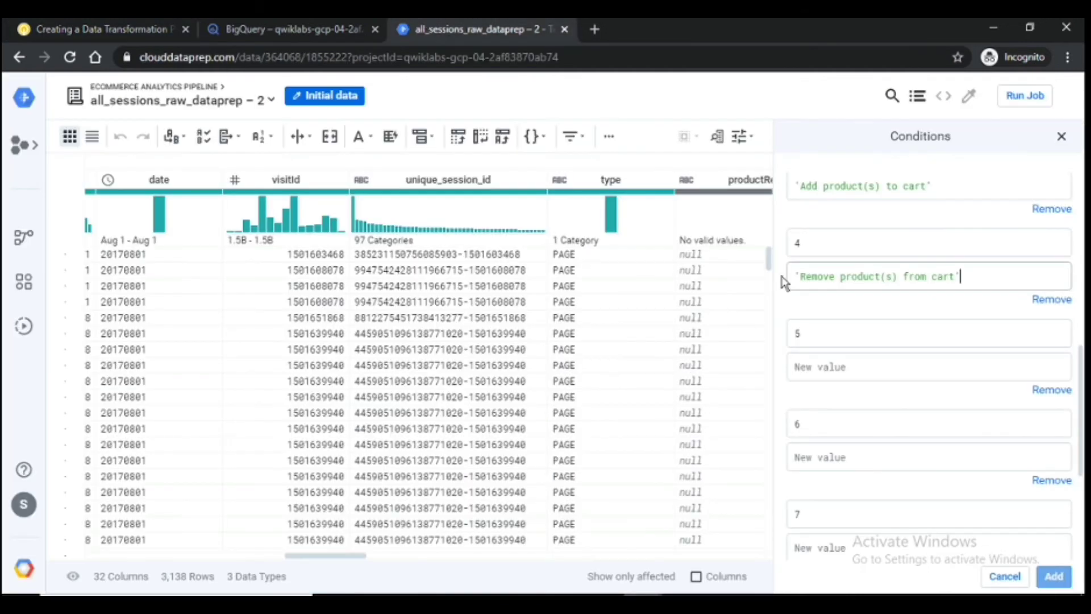
{"action": "left_click", "coordinate": [845, 366]}
{"action": "key", "text": "ctrl+v"}
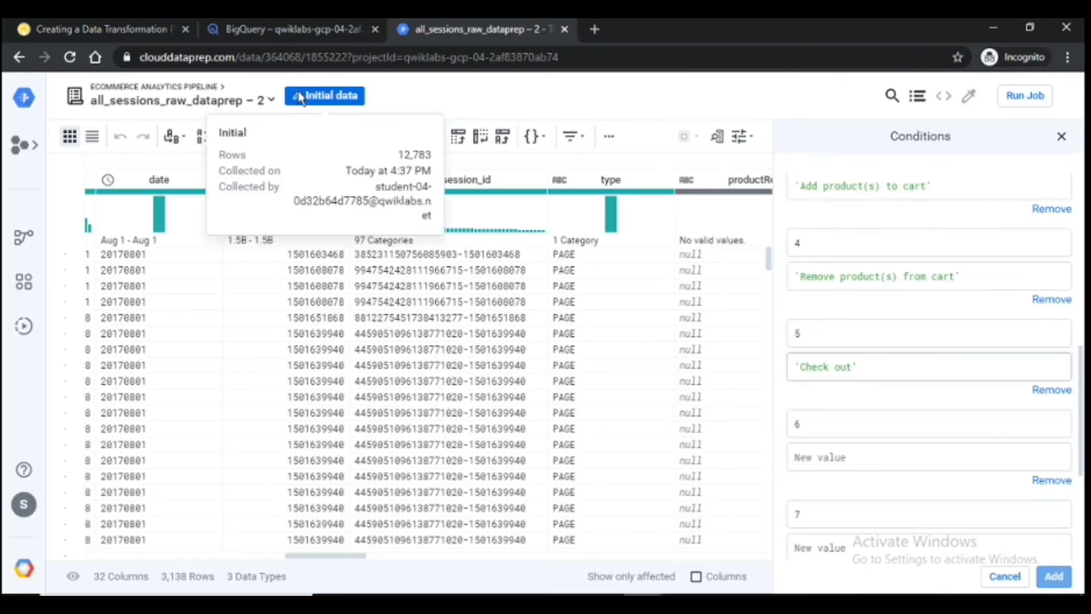
Step: Copy 'Completed purchase' from the lab's mapping table into the new value of the case comparing 6
{"action": "left_click", "coordinate": [103, 29]}
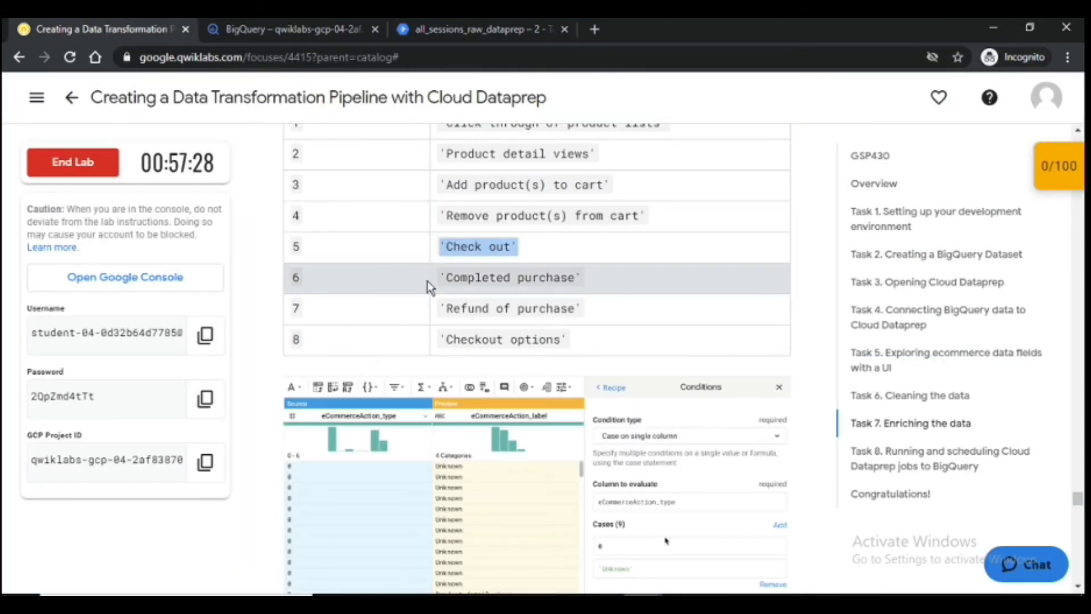
{"action": "left_click_drag", "start_coordinate": [439, 277], "coordinate": [580, 281]}
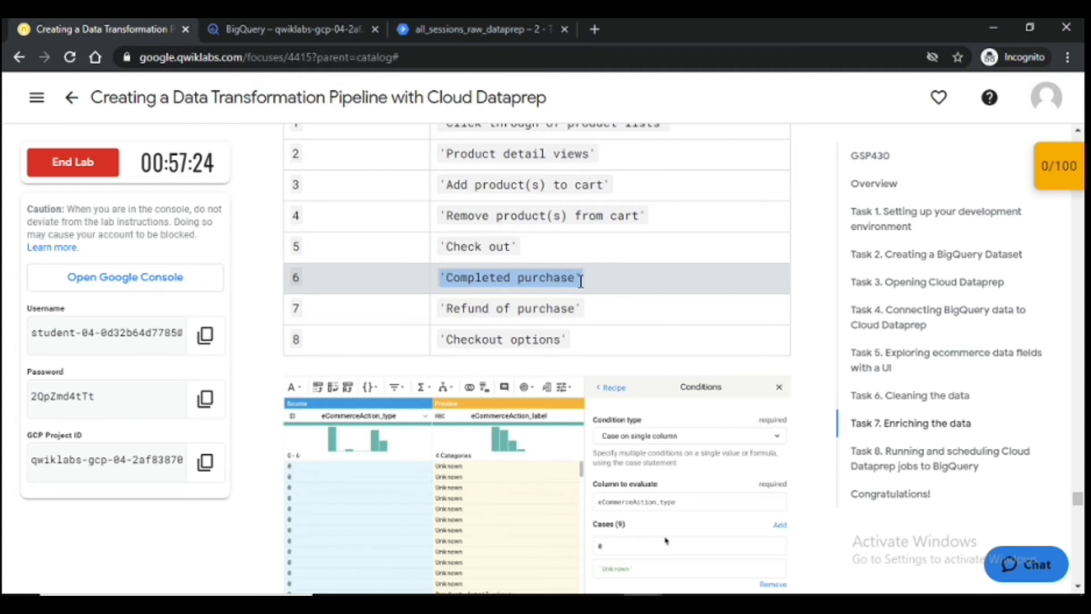
{"action": "left_click", "coordinate": [486, 24]}
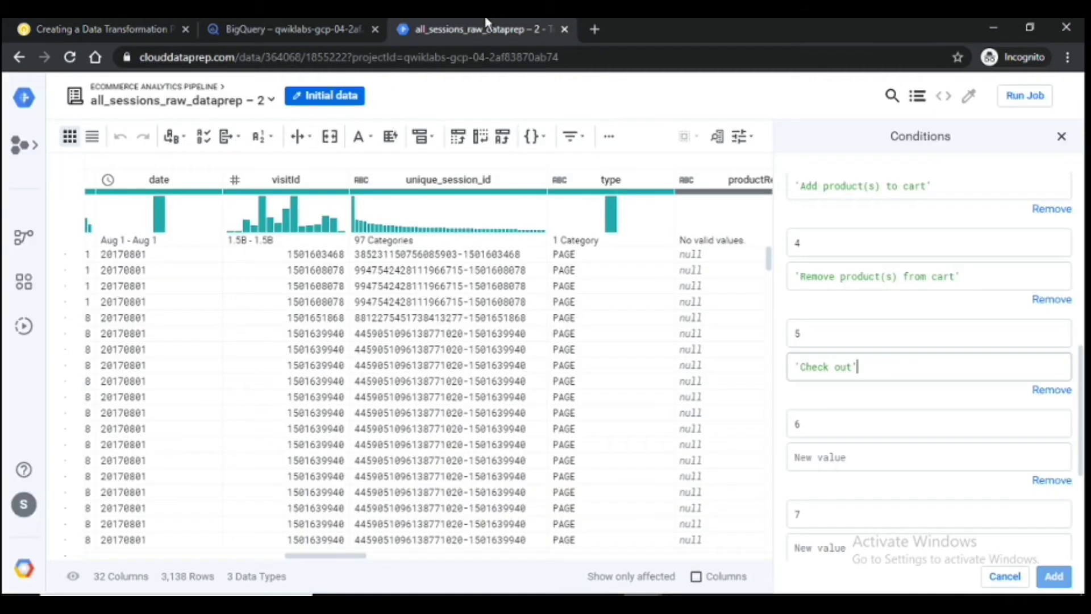
{"action": "left_click", "coordinate": [824, 455]}
{"action": "key", "text": "ctrl+v"}
Step: Copy 'Refund of purchase' from the lab's mapping table into the new value of the case comparing 7
{"action": "scroll", "coordinate": [835, 446], "scroll_direction": "down", "scroll_amount": 3}
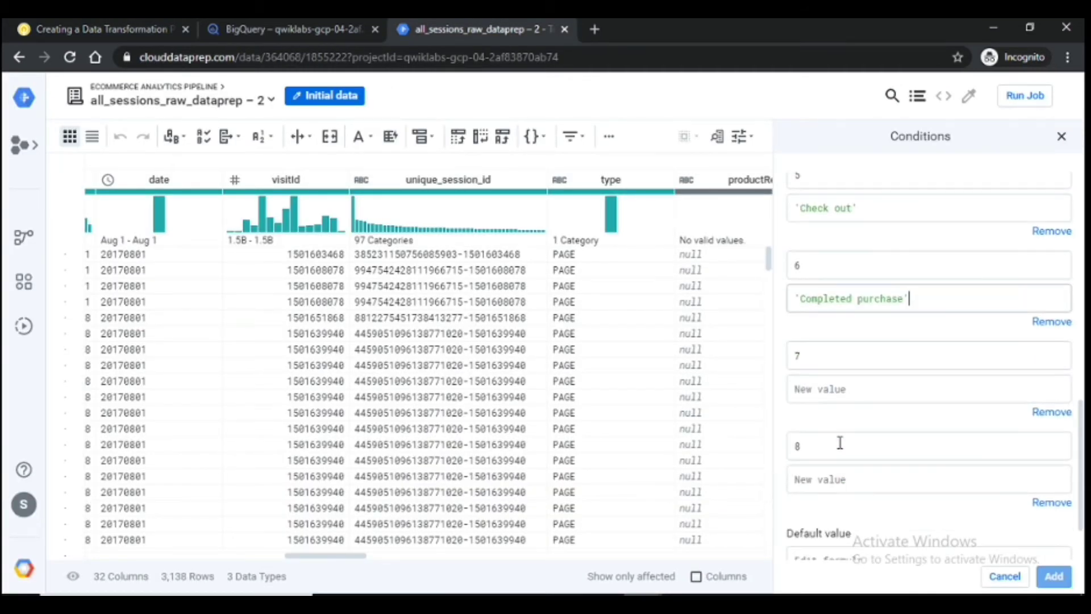
{"action": "left_click", "coordinate": [97, 29]}
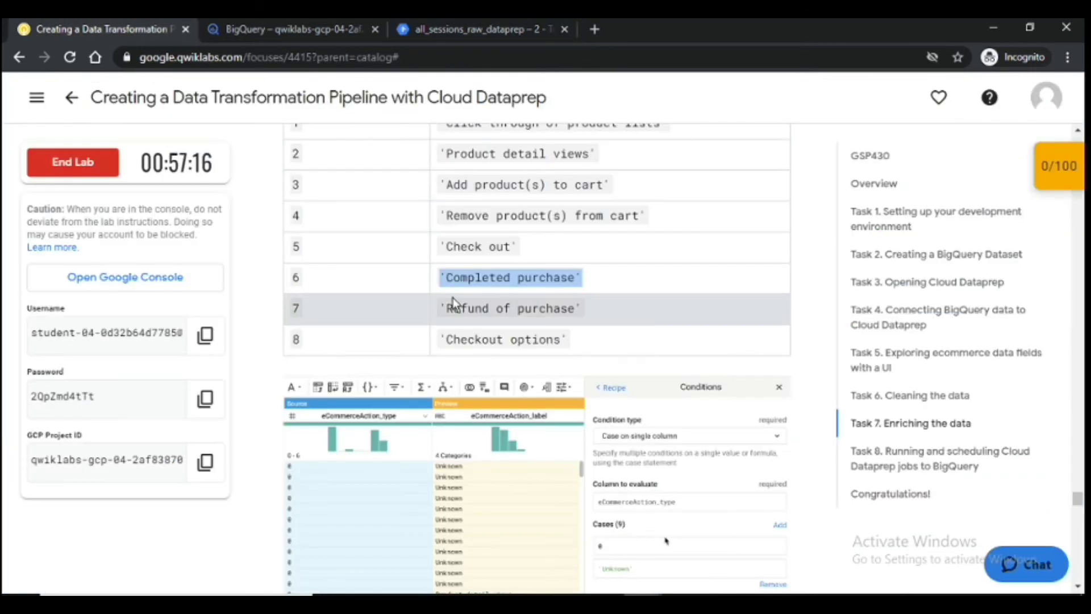
{"action": "left_click_drag", "start_coordinate": [443, 307], "coordinate": [575, 307]}
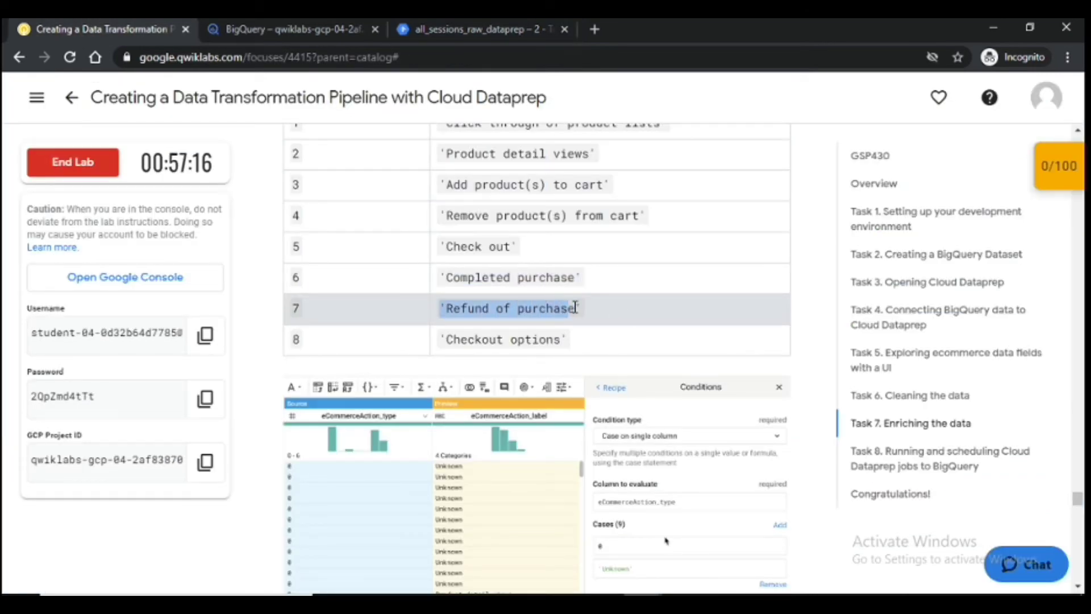
{"action": "left_click", "coordinate": [512, 29]}
{"action": "left_click", "coordinate": [809, 384]}
{"action": "type", "text": "'Refund of purchase'"}
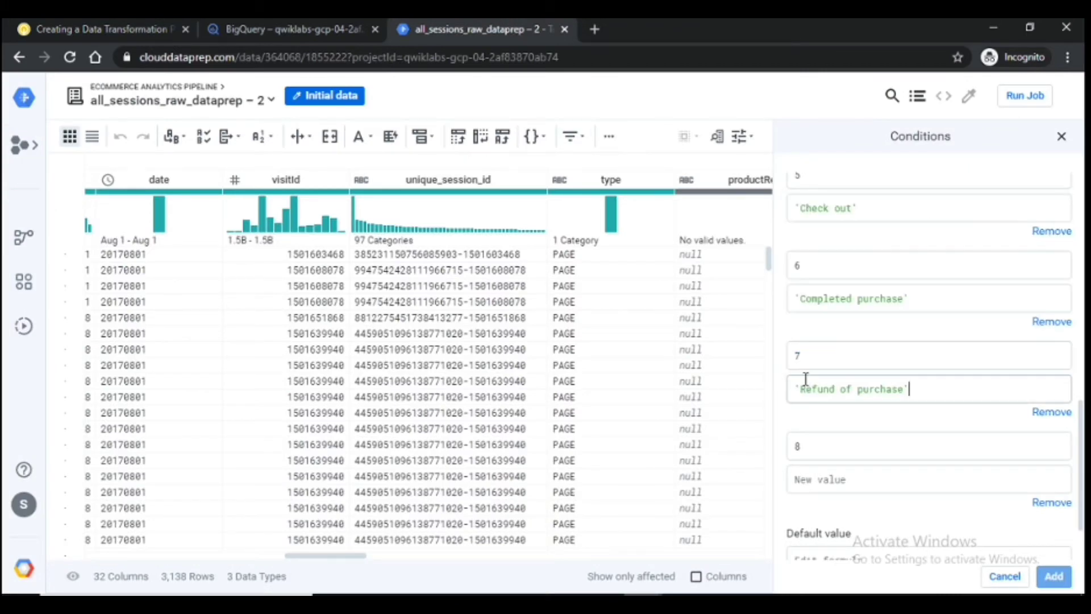
Step: Copy 'Checkout options' from the lab's mapping table into the new value of the case comparing 8, and return to the lab instructions
{"action": "left_click", "coordinate": [145, 25]}
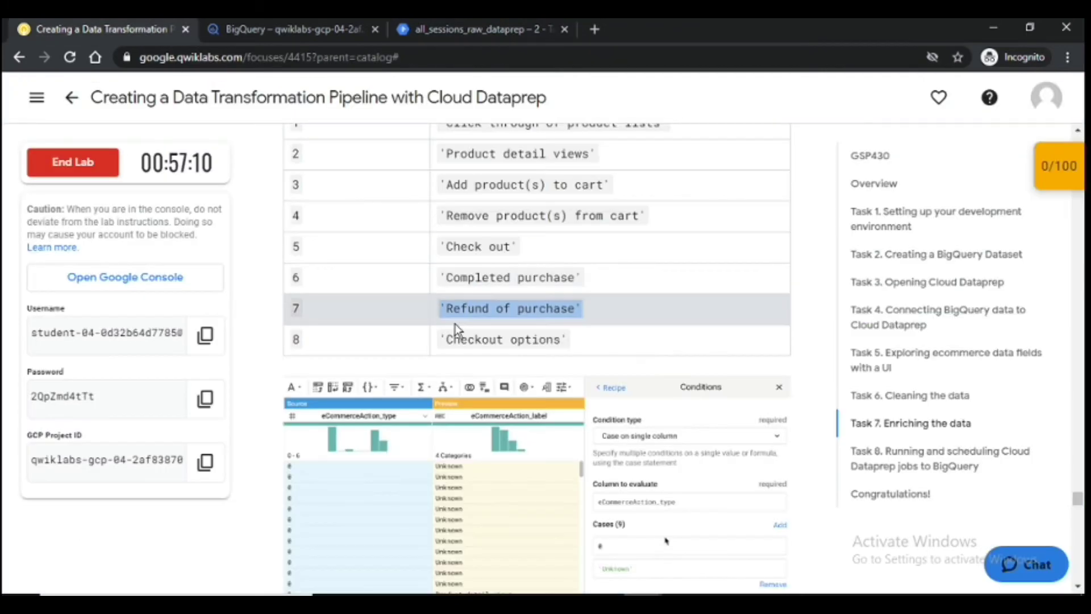
{"action": "left_click_drag", "start_coordinate": [443, 340], "coordinate": [568, 339]}
{"action": "key", "text": "ctrl+c"}
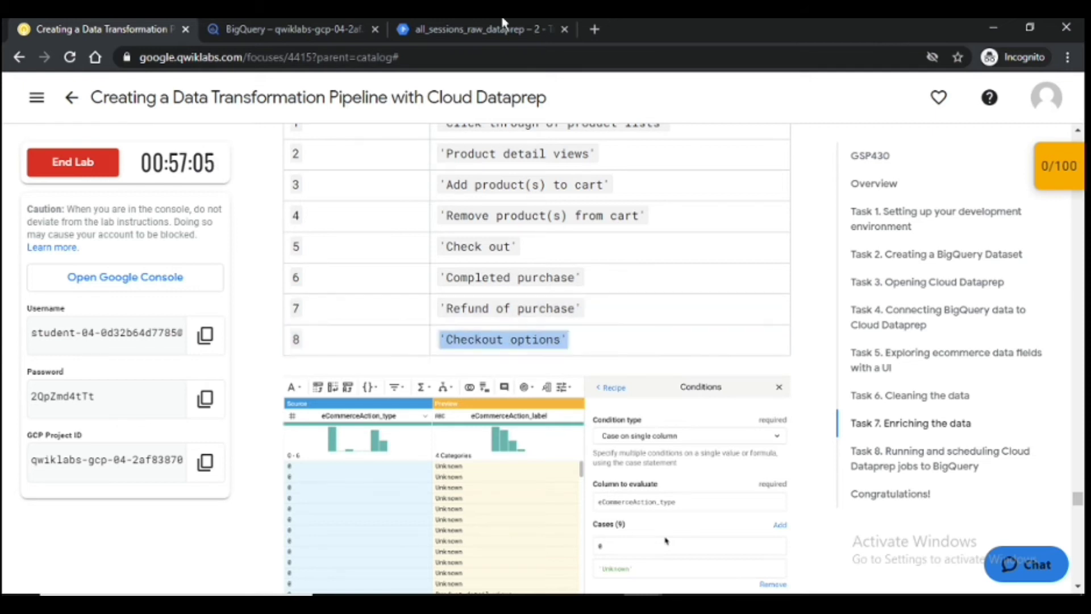
{"action": "left_click", "coordinate": [477, 29]}
{"action": "left_click", "coordinate": [809, 480]}
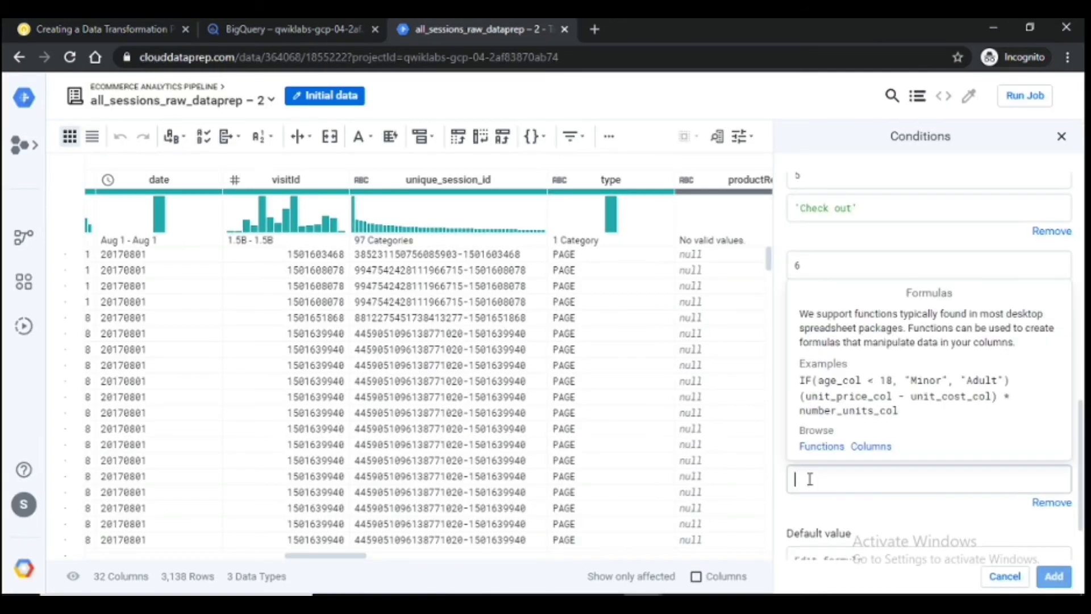
{"action": "key", "text": "ctrl+v"}
{"action": "left_click", "coordinate": [114, 29]}
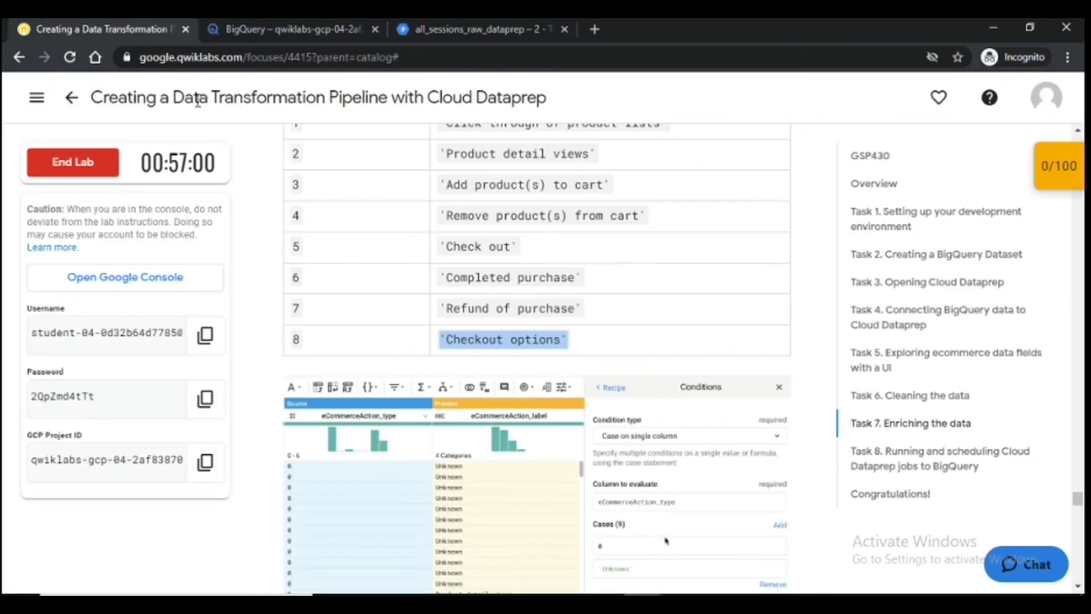
Step: Copy 'eCommerceAction_label' from the lab instructions as the case statement's new column name in Dataprep, and add the conditions step to the recipe
{"action": "scroll", "coordinate": [535, 307], "scroll_direction": "down", "scroll_amount": 4}
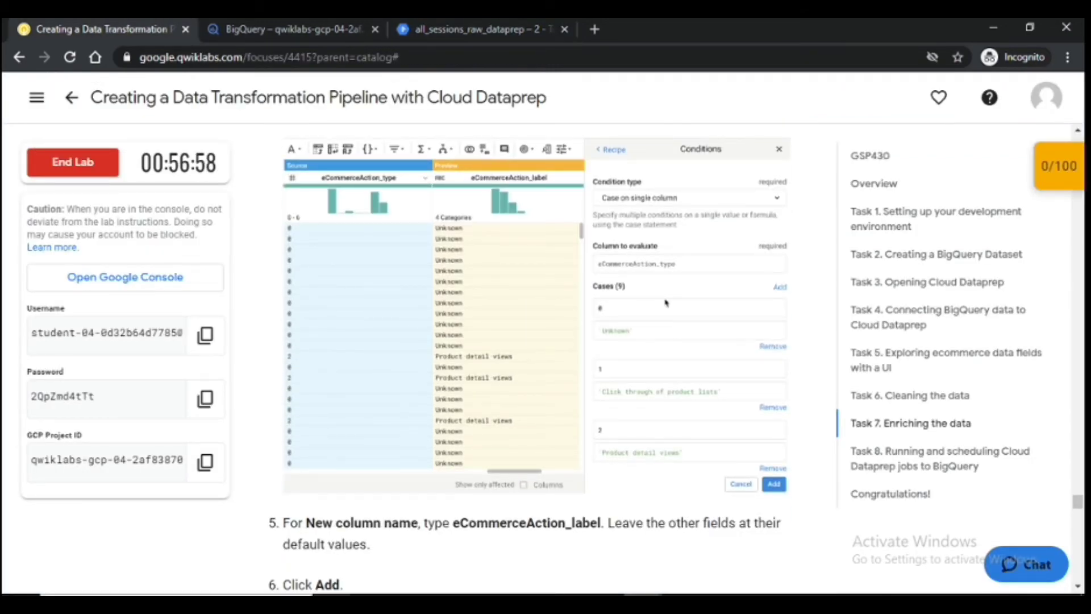
{"action": "scroll", "coordinate": [372, 430], "scroll_direction": "up", "scroll_amount": 10}
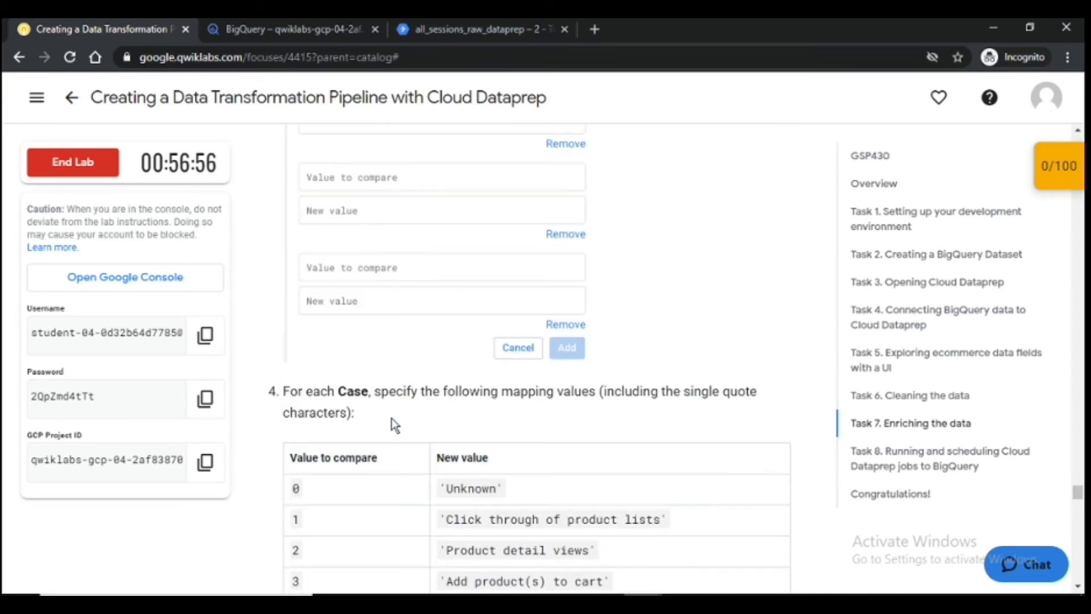
{"action": "scroll", "coordinate": [389, 436], "scroll_direction": "down", "scroll_amount": 10}
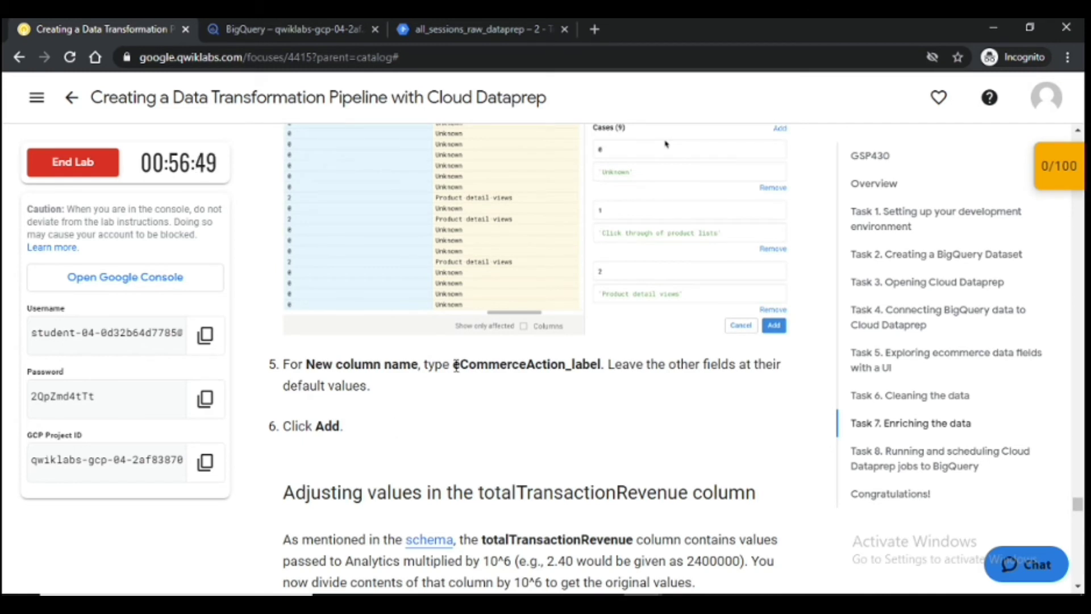
{"action": "left_click_drag", "start_coordinate": [456, 364], "coordinate": [600, 367]}
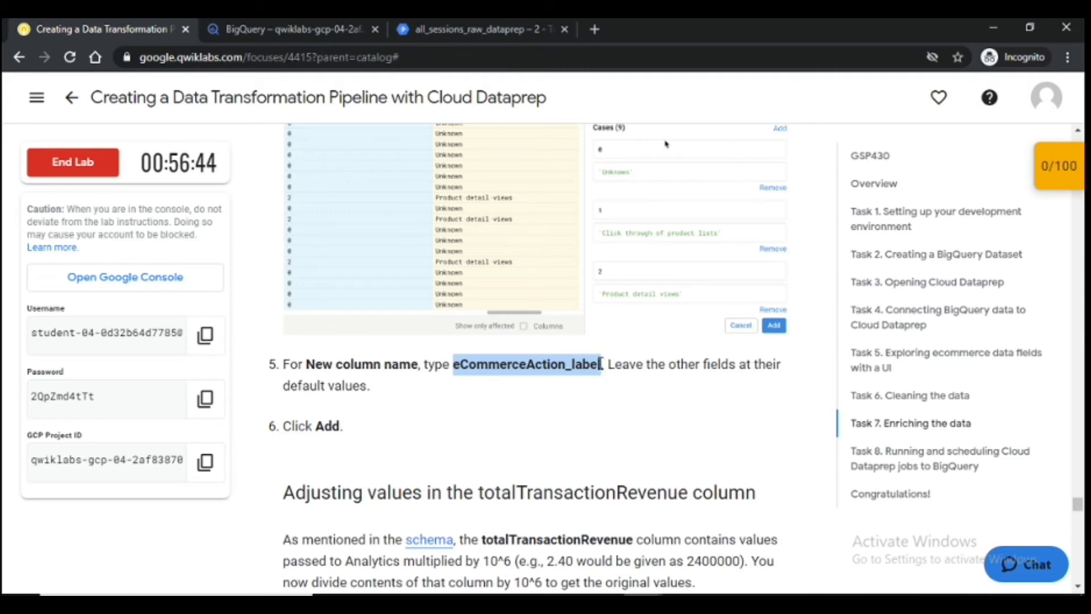
{"action": "left_click", "coordinate": [478, 29]}
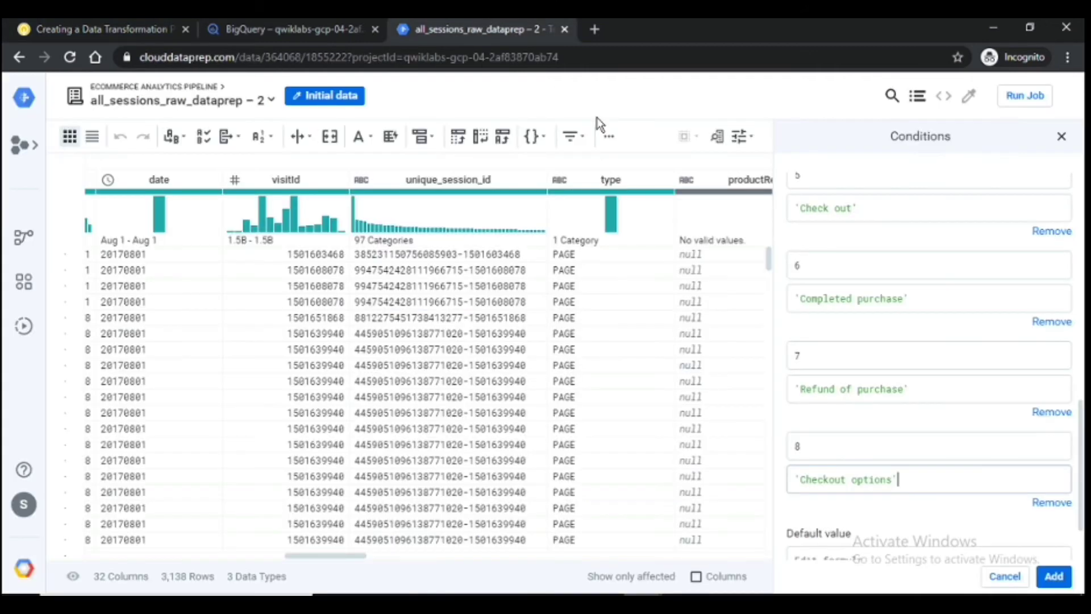
{"action": "scroll", "coordinate": [915, 290], "scroll_direction": "down", "scroll_amount": 3}
{"action": "left_click", "coordinate": [830, 537]}
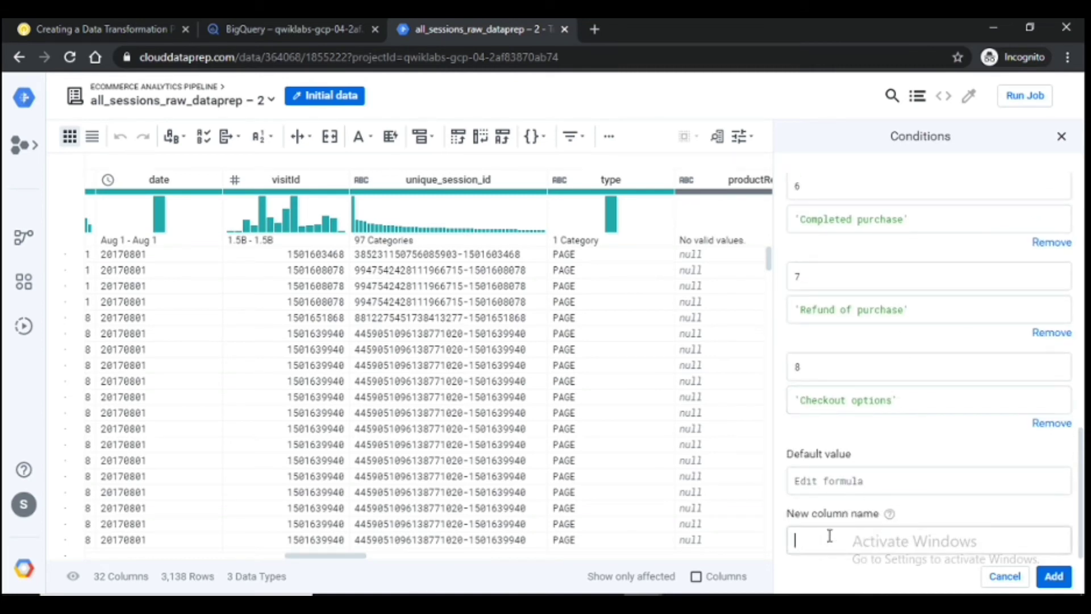
{"action": "key", "text": "ctrl+v"}
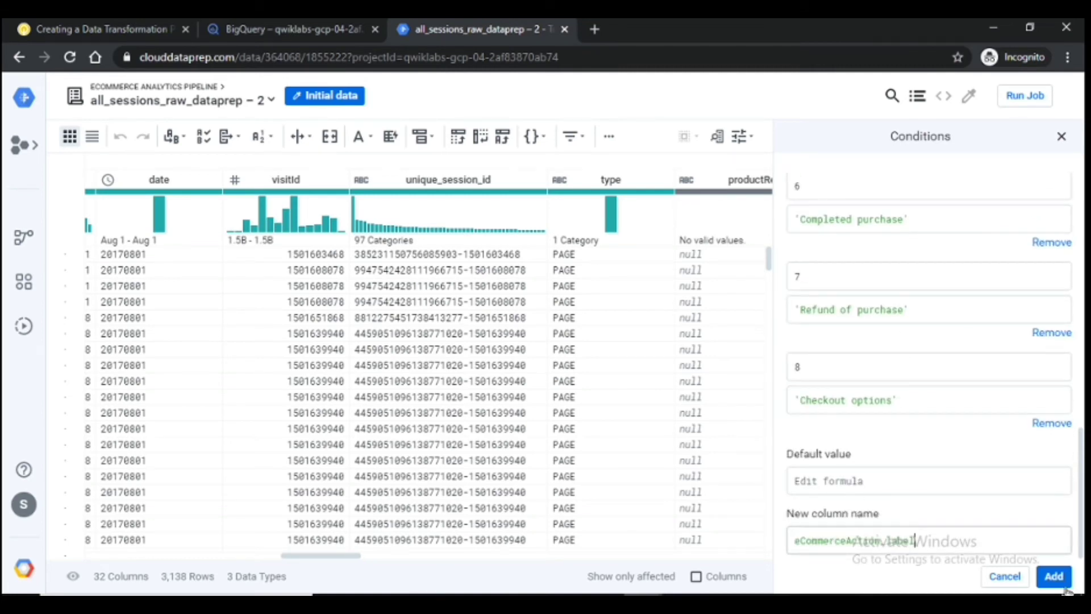
{"action": "left_click", "coordinate": [1061, 589]}
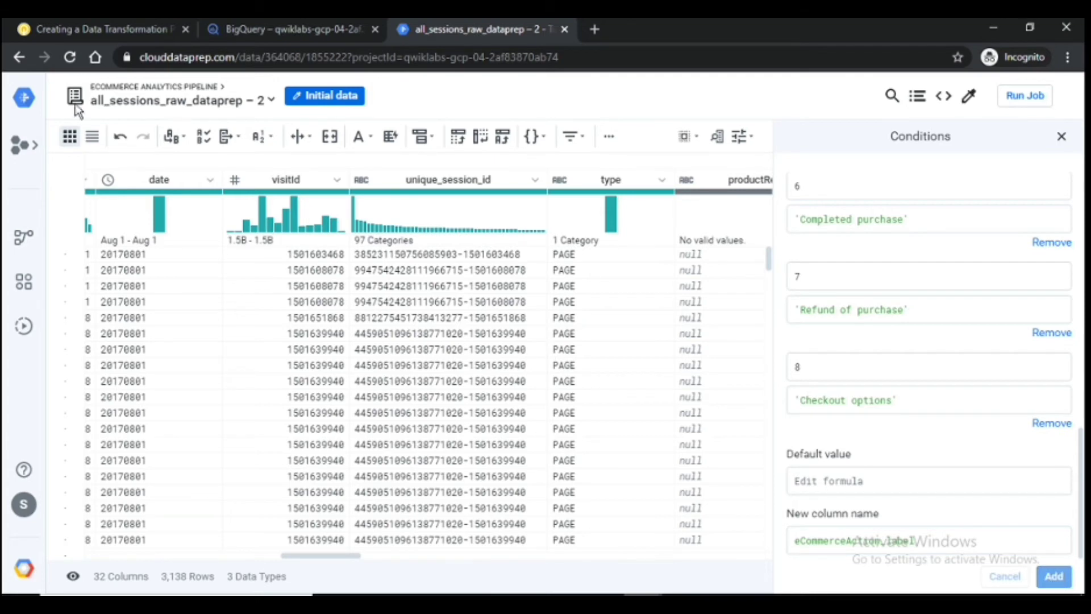
Step: Consult the lab's section on adjusting revenue values, and start a custom formula calculation on the totalTransactionRevenue column in Dataprep
{"action": "left_click", "coordinate": [74, 26]}
{"action": "scroll", "coordinate": [512, 333], "scroll_direction": "down", "scroll_amount": 4}
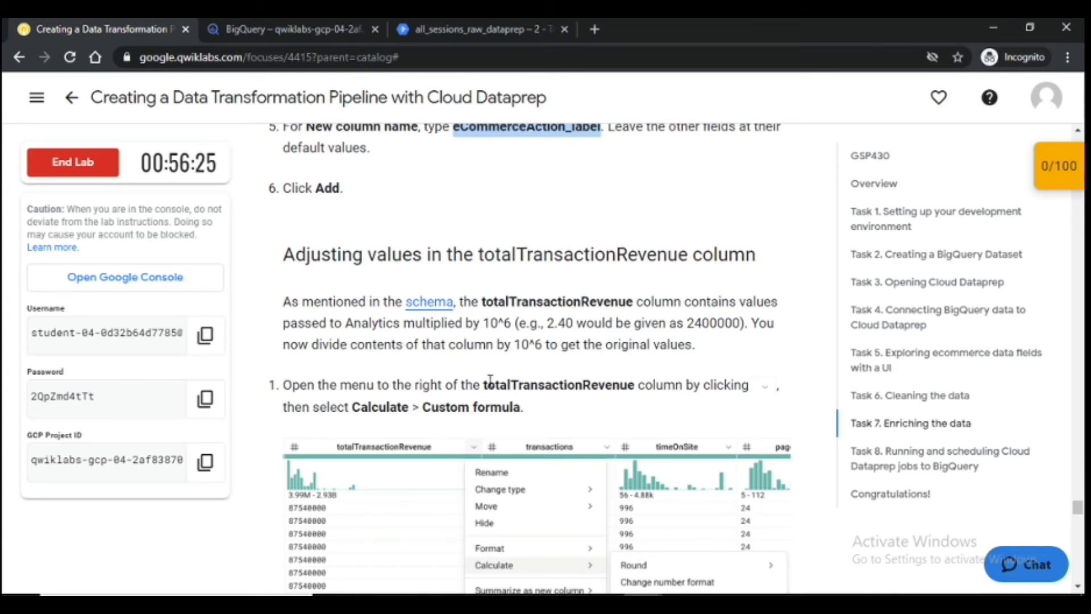
{"action": "scroll", "coordinate": [491, 380], "scroll_direction": "down", "scroll_amount": 1}
{"action": "scroll", "coordinate": [489, 385], "scroll_direction": "down", "scroll_amount": 1}
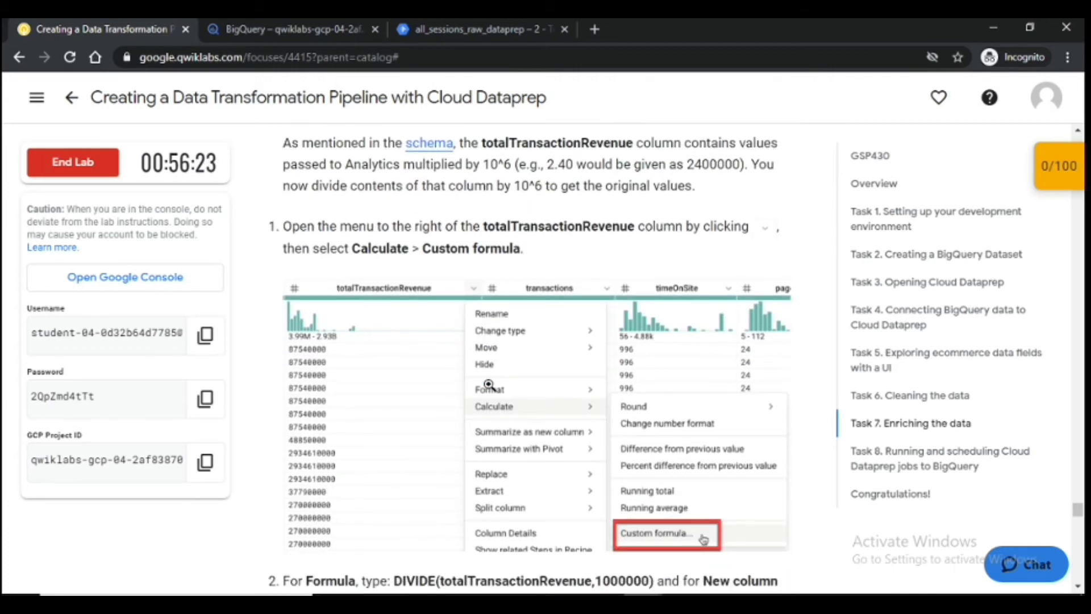
{"action": "scroll", "coordinate": [488, 385], "scroll_direction": "up", "scroll_amount": 1}
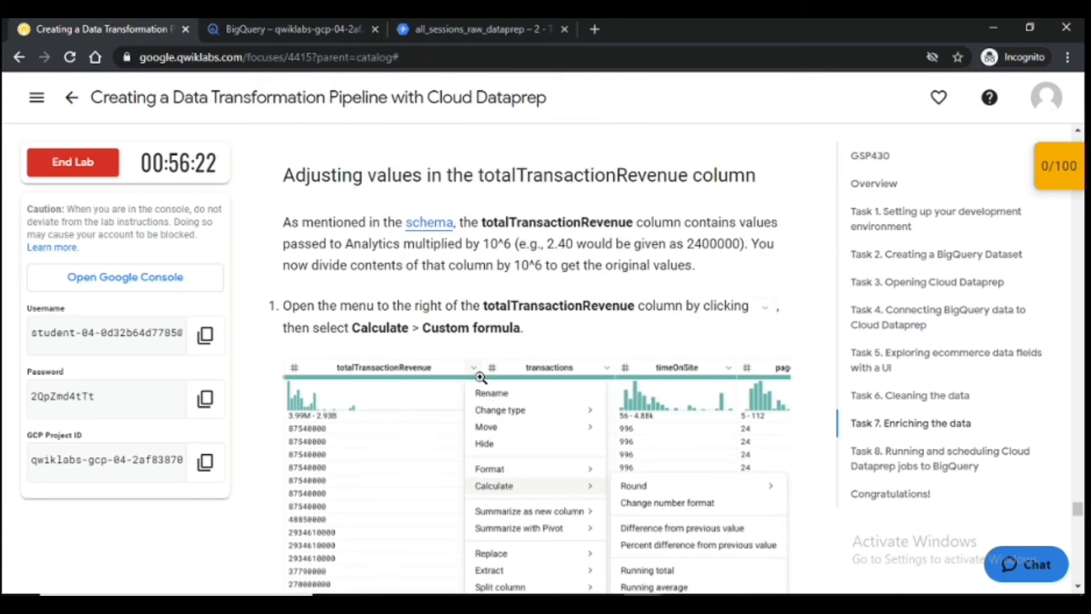
{"action": "left_click", "coordinate": [482, 25]}
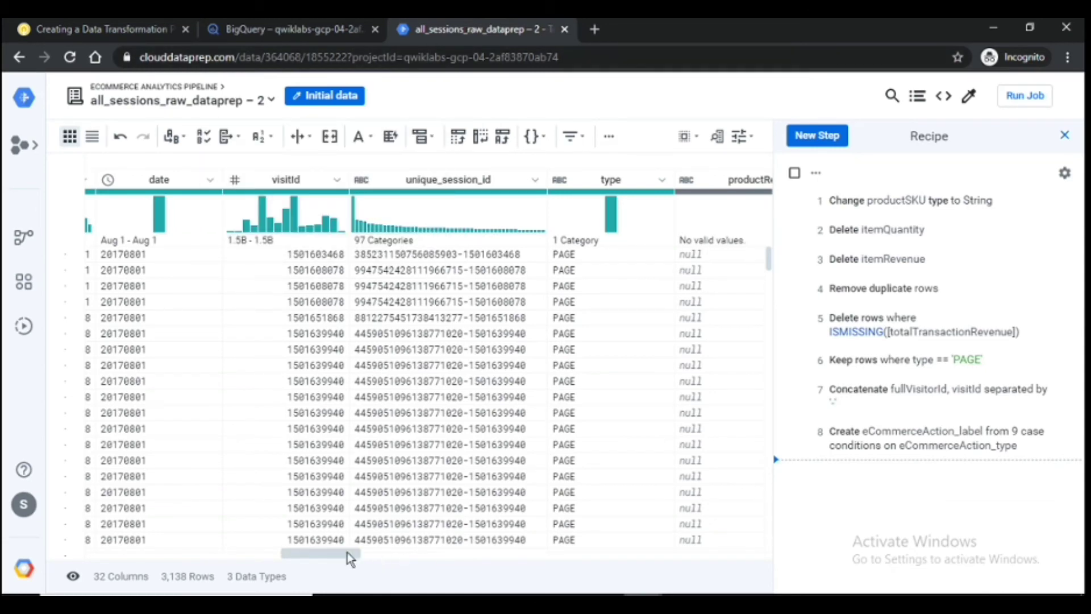
{"action": "left_click_drag", "start_coordinate": [349, 556], "coordinate": [85, 529]}
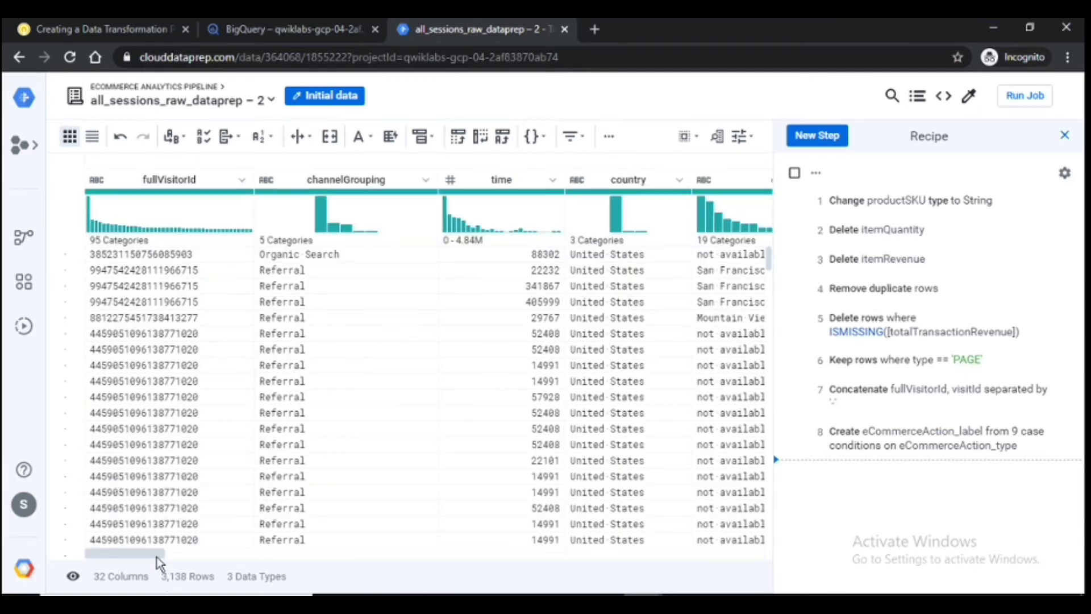
{"action": "left_click_drag", "start_coordinate": [159, 557], "coordinate": [222, 570]}
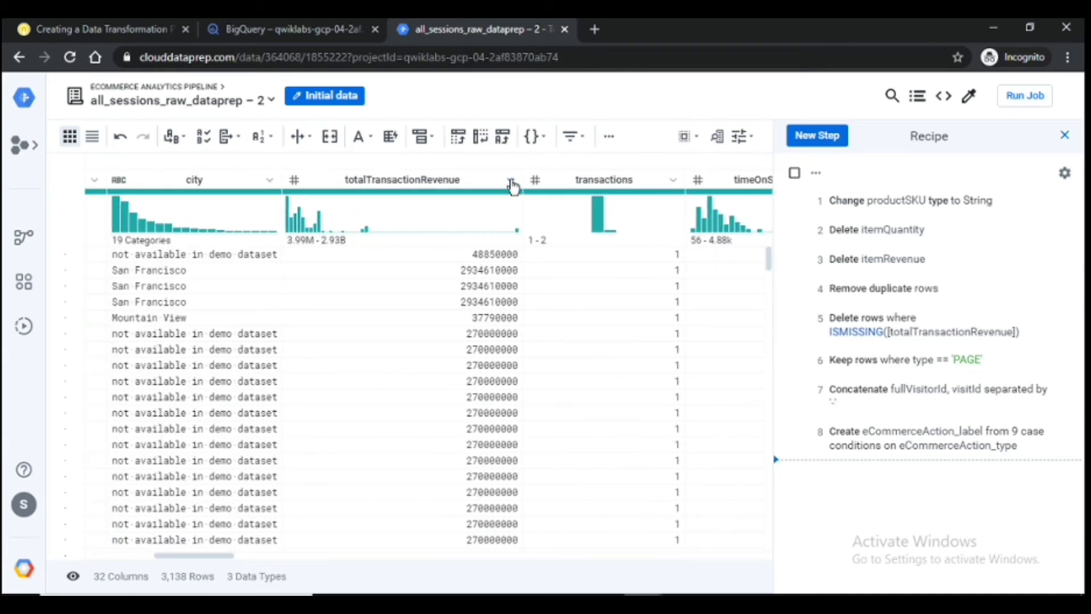
{"action": "left_click", "coordinate": [512, 182]}
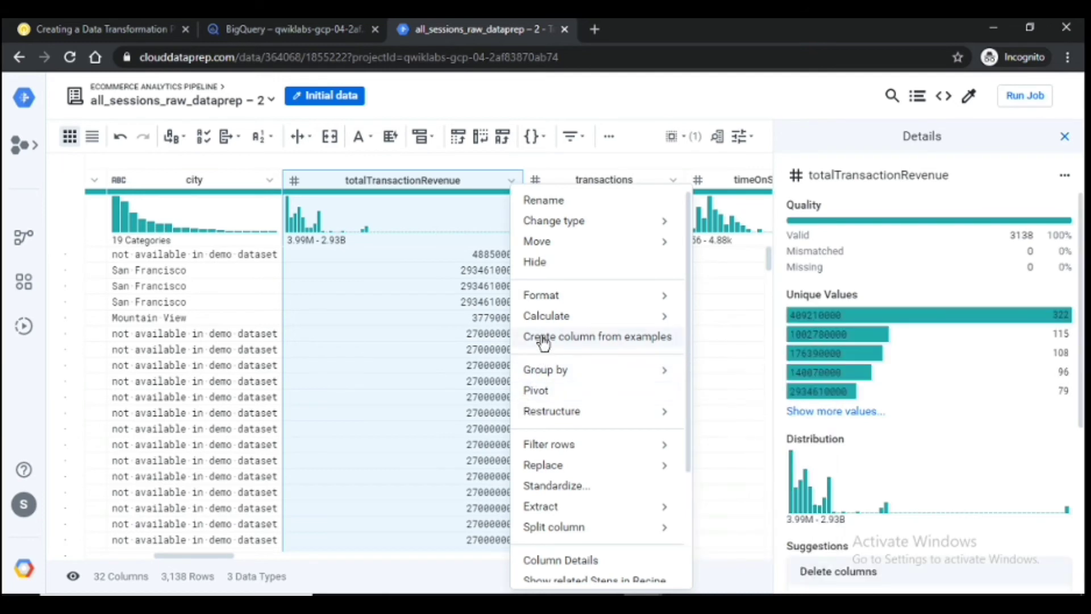
{"action": "mouse_move", "coordinate": [543, 317]}
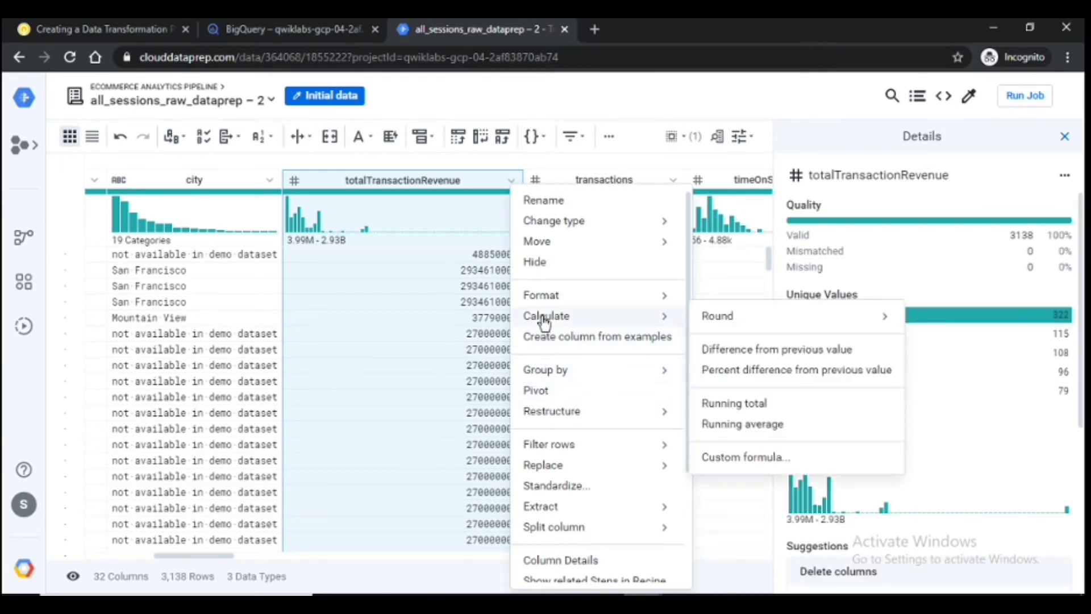
{"action": "left_click", "coordinate": [751, 462]}
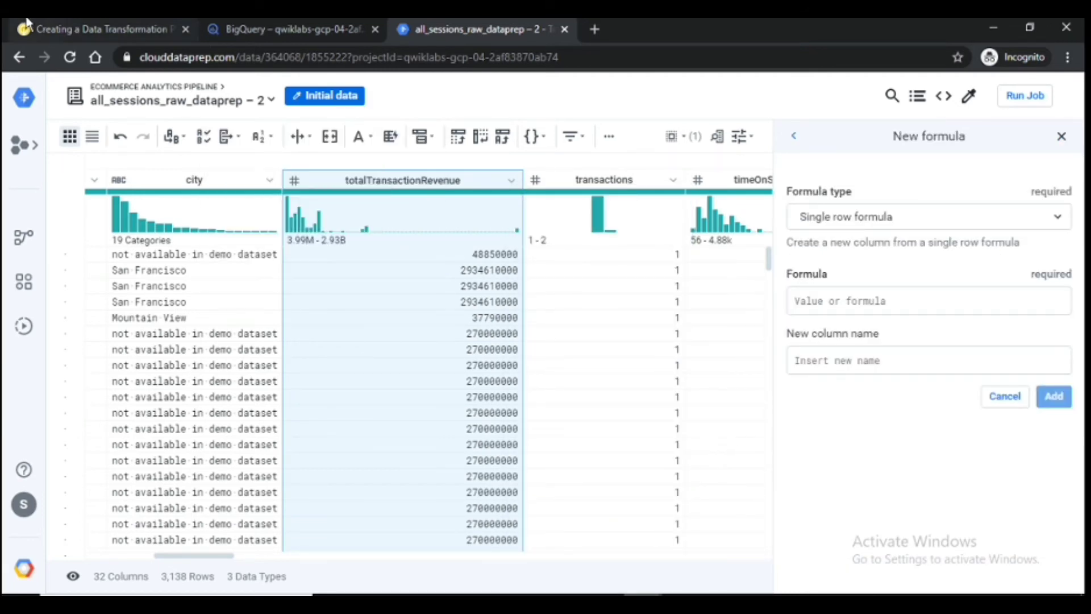
Step: Copy DIVIDE(totalTransactionRevenue,1000000) from the lab instructions into the formula of the new single row formula in Dataprep
{"action": "left_click", "coordinate": [66, 17]}
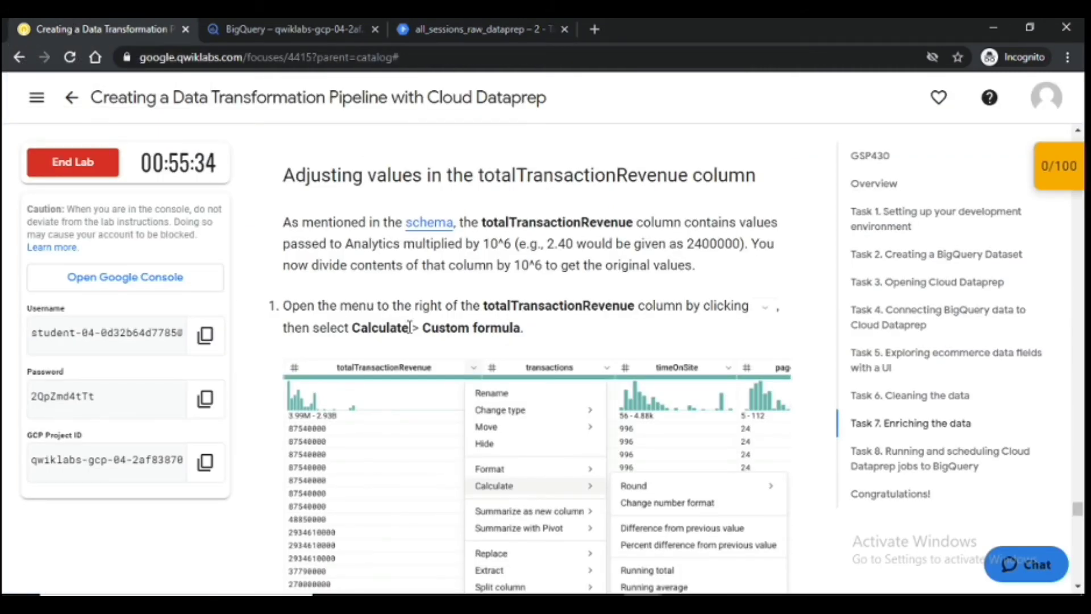
{"action": "scroll", "coordinate": [409, 328], "scroll_direction": "down", "scroll_amount": 4}
{"action": "scroll", "coordinate": [493, 335], "scroll_direction": "up", "scroll_amount": 2}
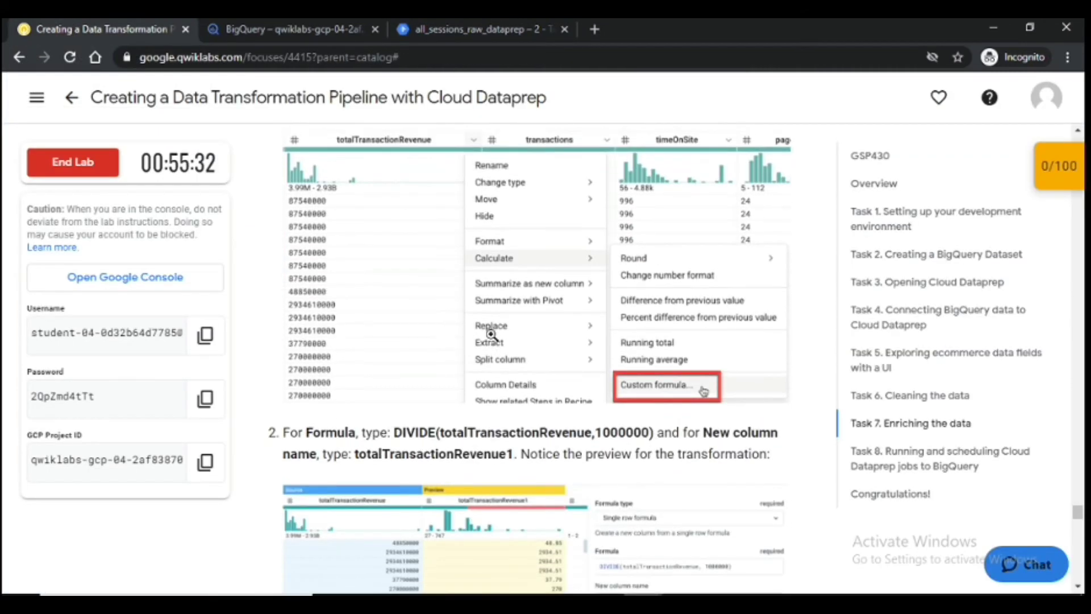
{"action": "scroll", "coordinate": [492, 335], "scroll_direction": "down", "scroll_amount": 3}
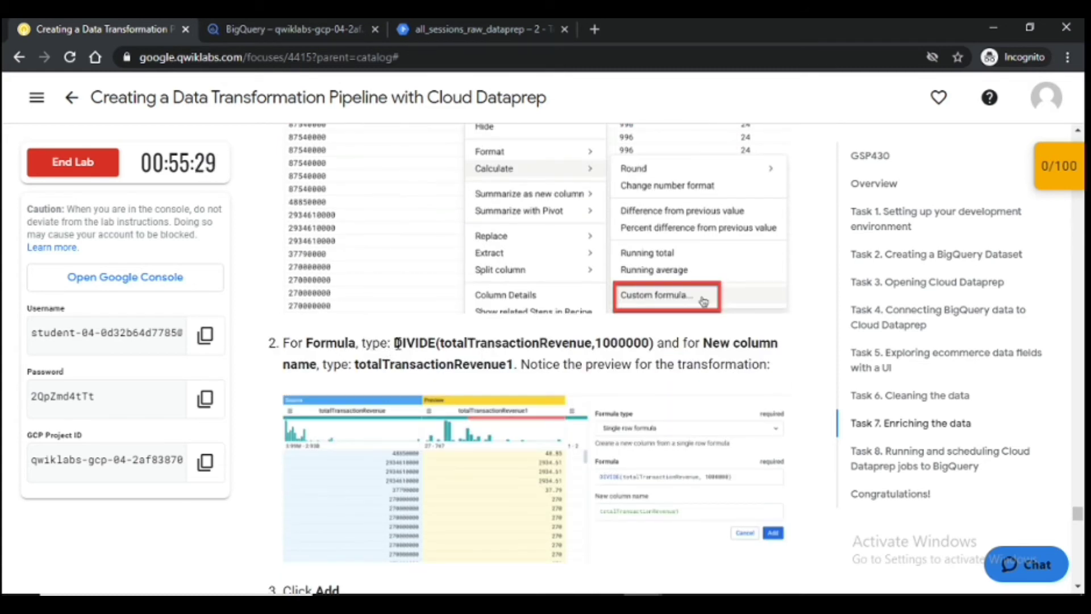
{"action": "left_click_drag", "start_coordinate": [396, 343], "coordinate": [654, 340]}
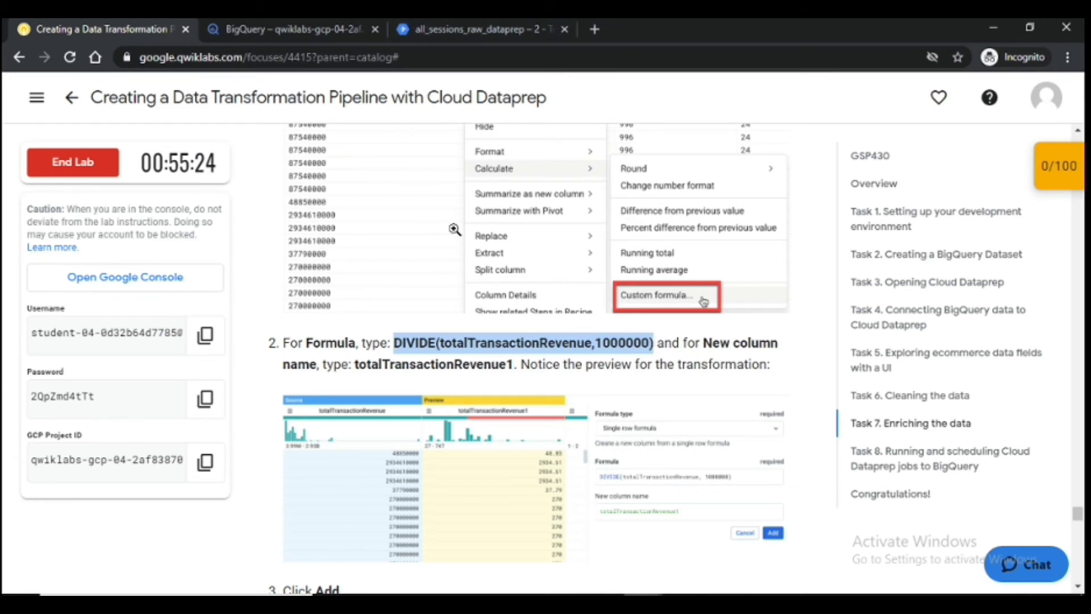
{"action": "left_click", "coordinate": [455, 28]}
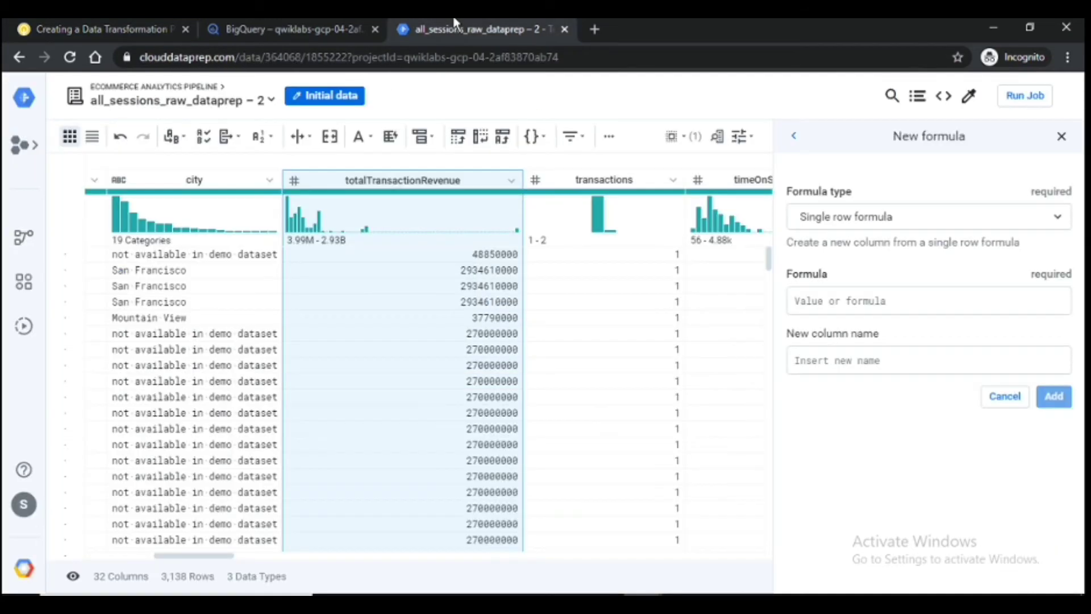
{"action": "left_click", "coordinate": [817, 300]}
{"action": "key", "text": "ctrl+v"}
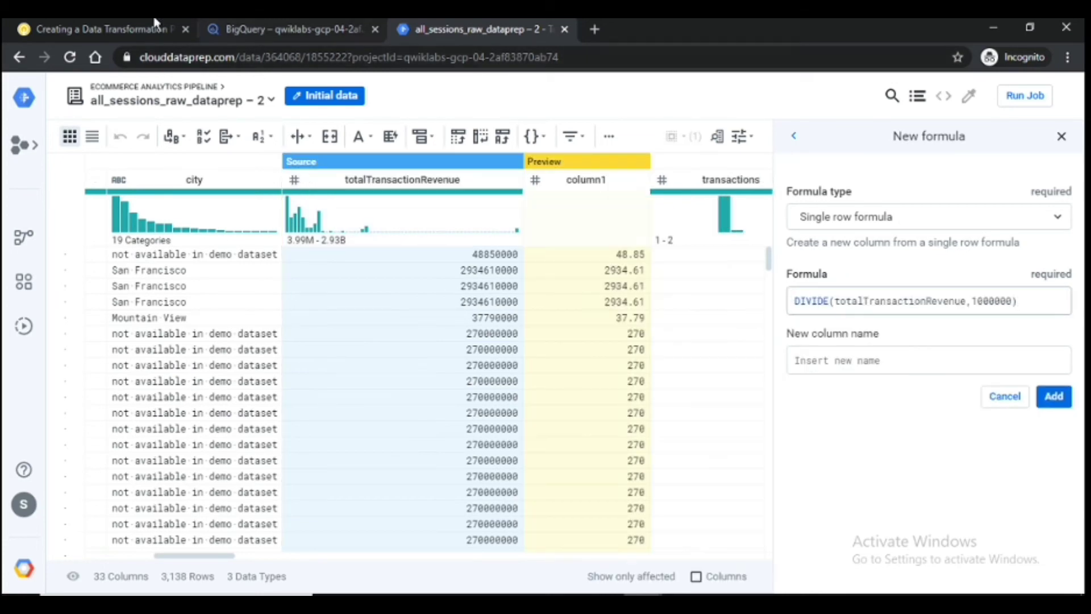
Step: Copy 'totalTransactionRevenue1' from the lab instructions as the formula's new column name, and add the formula step to the recipe
{"action": "left_click", "coordinate": [103, 29]}
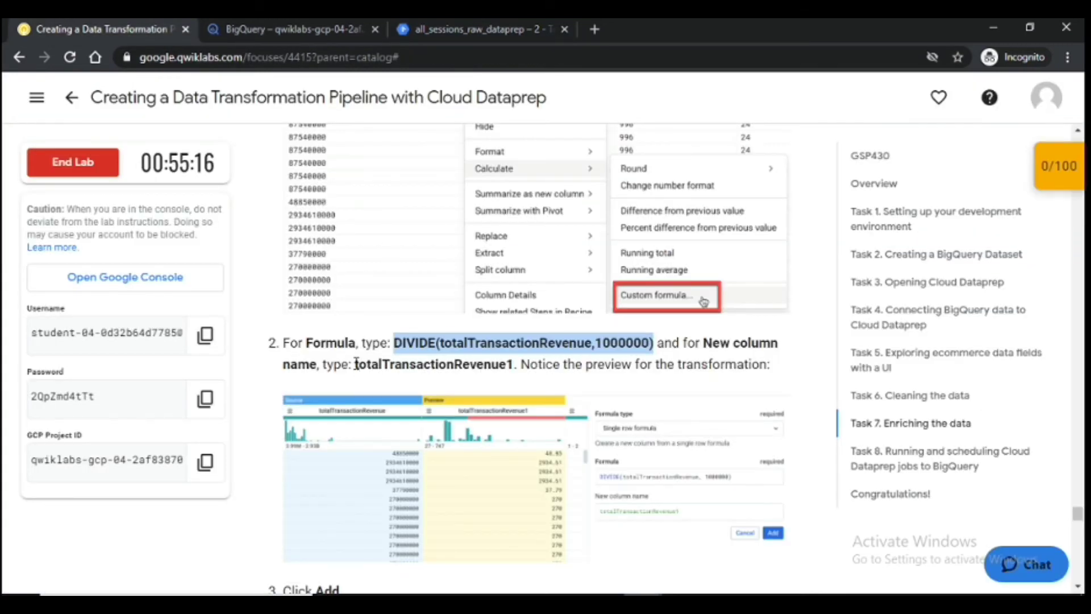
{"action": "left_click_drag", "start_coordinate": [356, 364], "coordinate": [506, 359]}
{"action": "key", "text": "ctrl+c"}
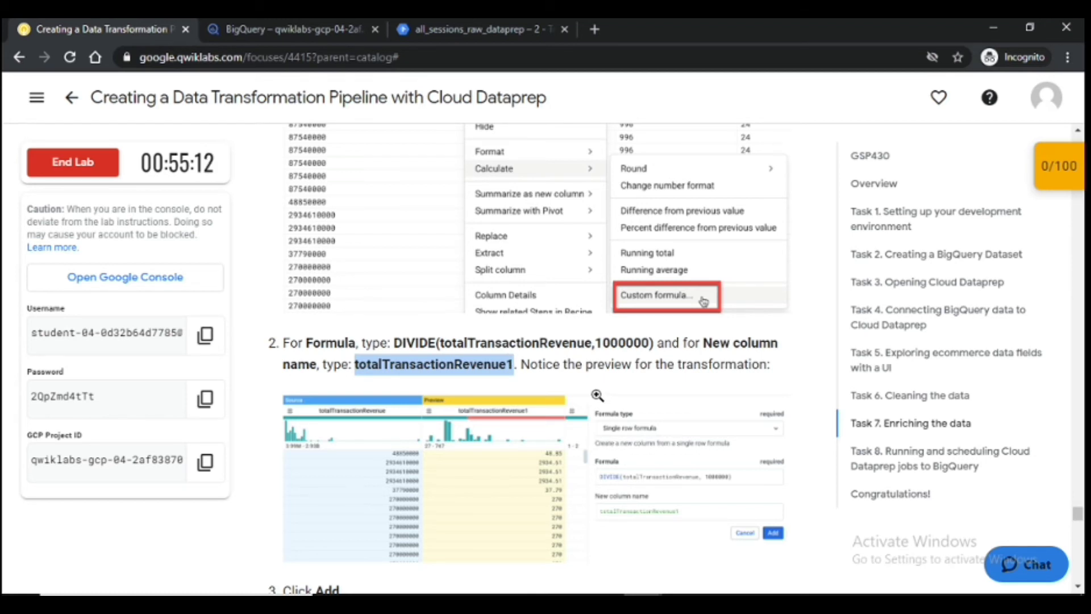
{"action": "scroll", "coordinate": [534, 447], "scroll_direction": "down", "scroll_amount": 1}
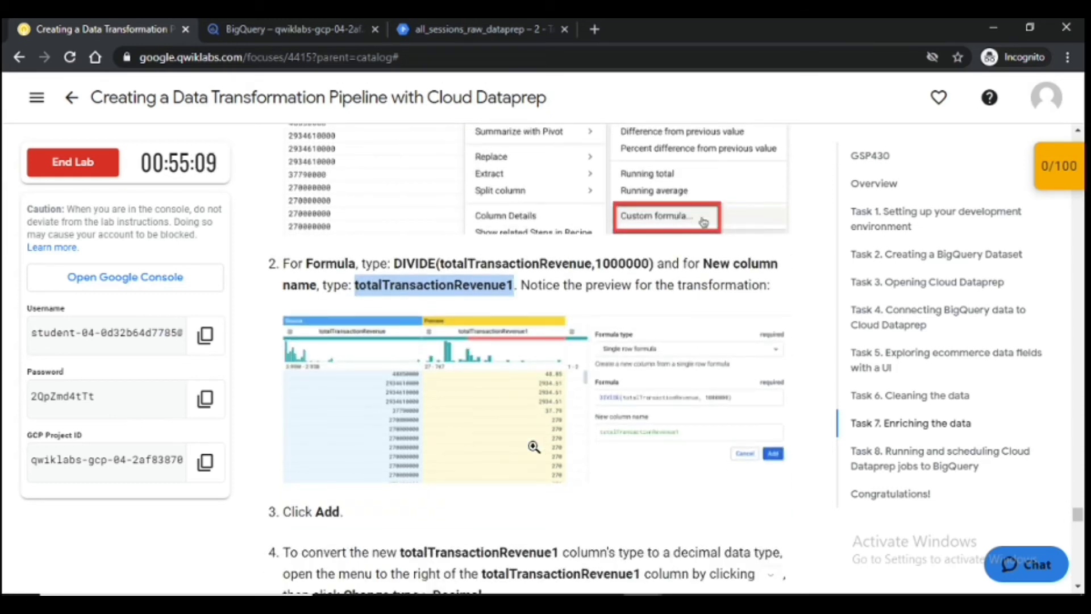
{"action": "left_click", "coordinate": [472, 27]}
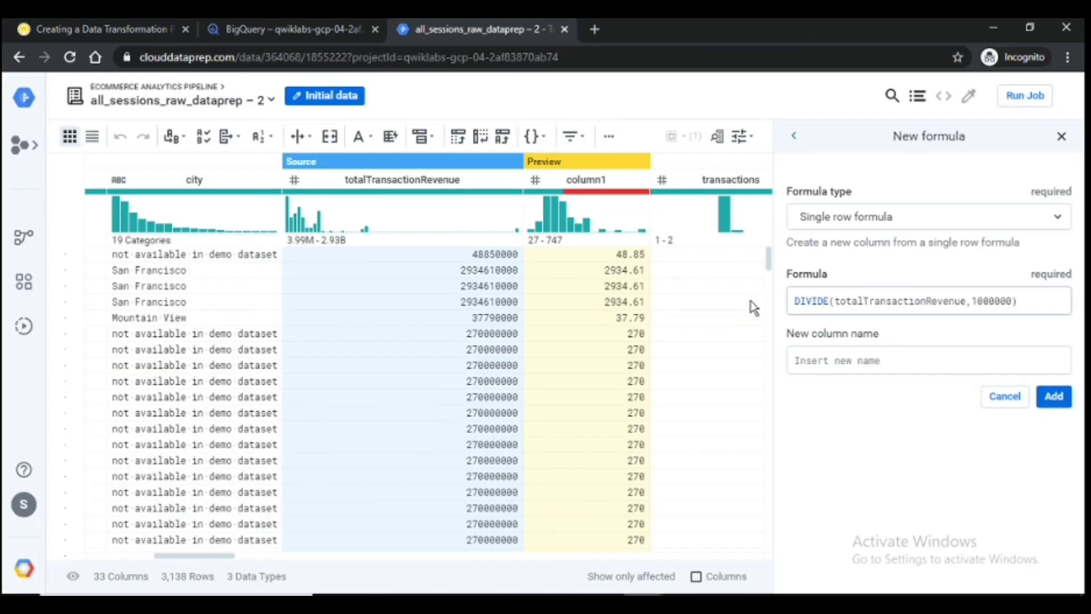
{"action": "left_click", "coordinate": [828, 358]}
{"action": "key", "text": "ctrl+v"}
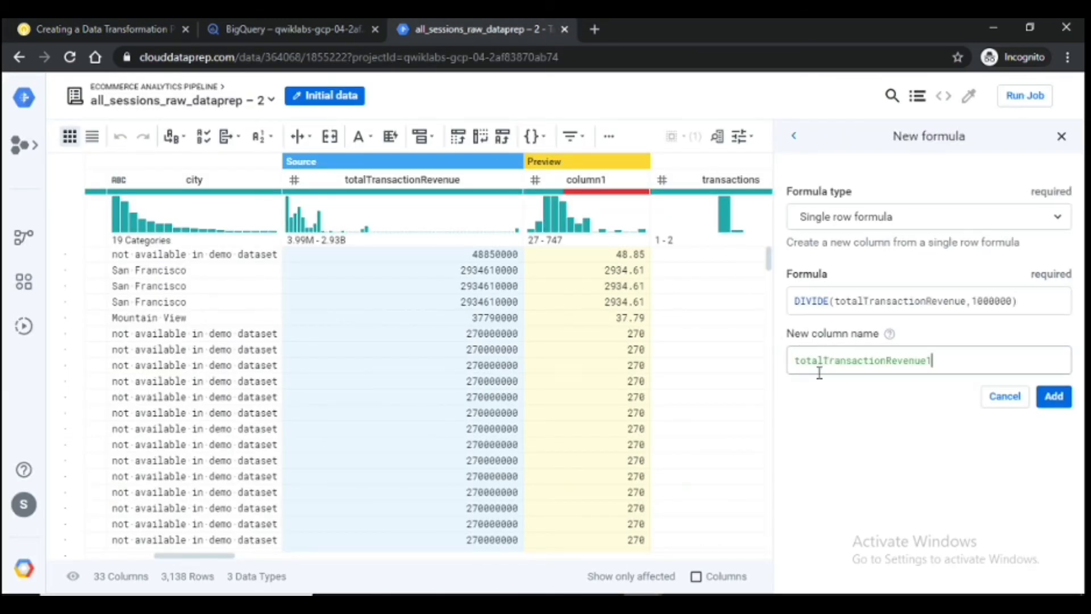
{"action": "type", "text": "1"}
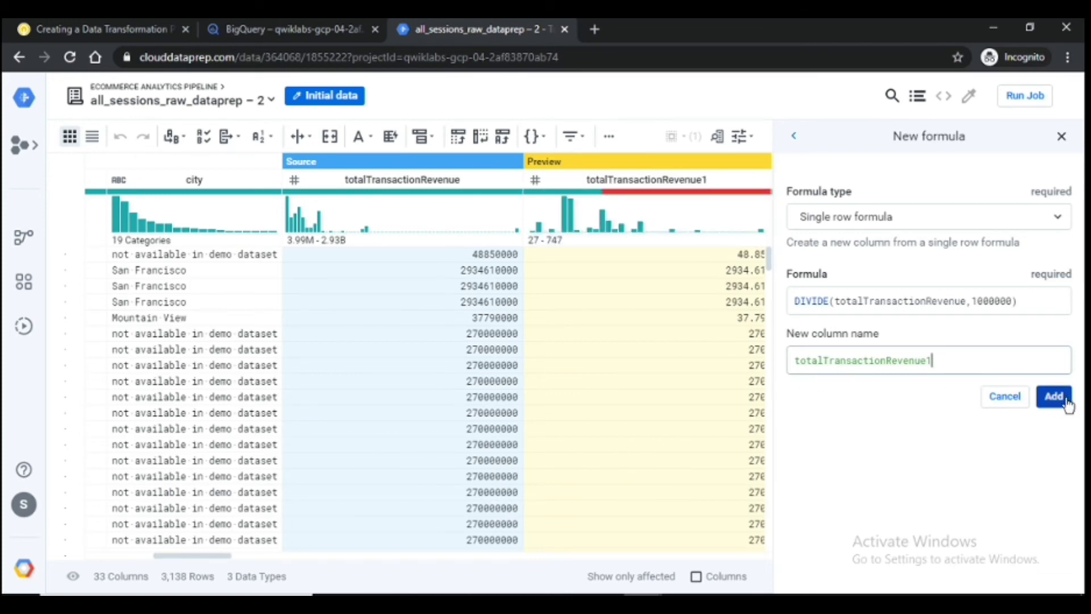
{"action": "left_click", "coordinate": [1055, 396]}
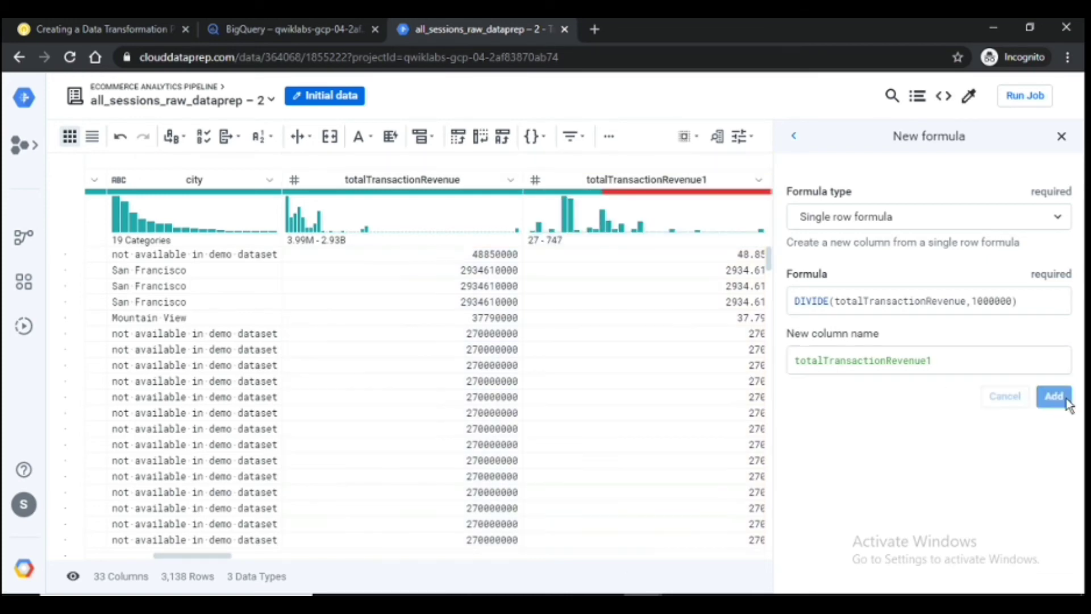
Step: Check the lab's next instruction and change the totalTransactionRevenue1 column's data type to Decimal in Dataprep
{"action": "left_click", "coordinate": [192, 21]}
{"action": "scroll", "coordinate": [709, 438], "scroll_direction": "down", "scroll_amount": 3}
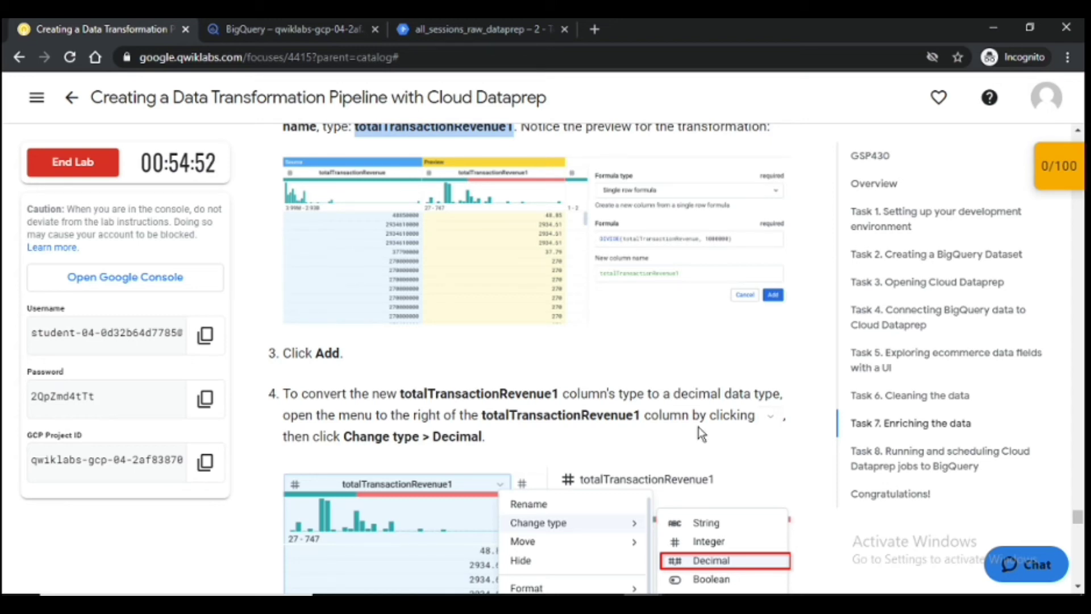
{"action": "left_click", "coordinate": [483, 28]}
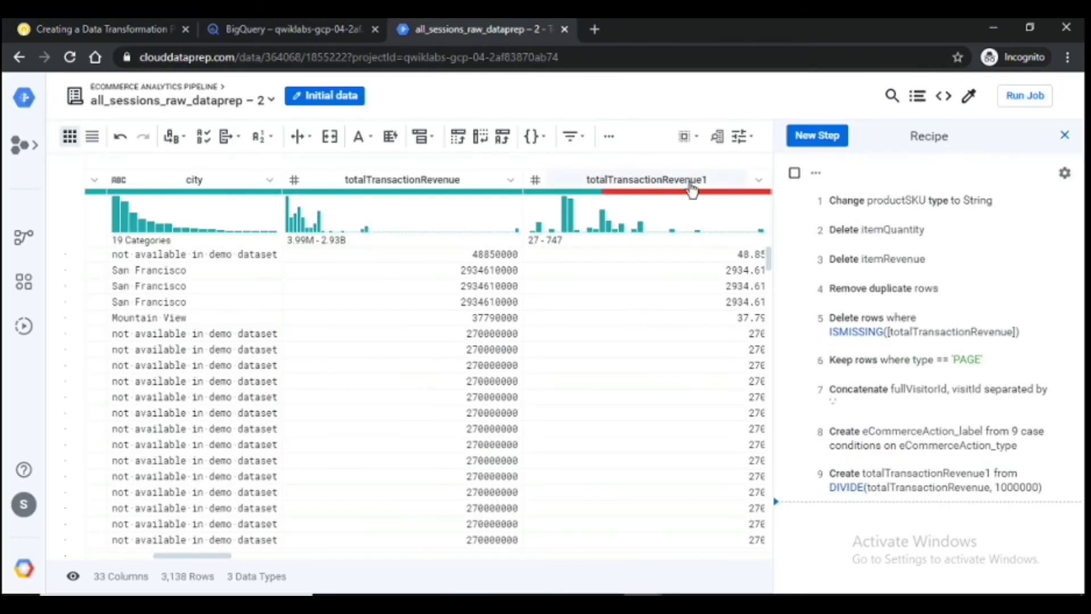
{"action": "left_click", "coordinate": [759, 181]}
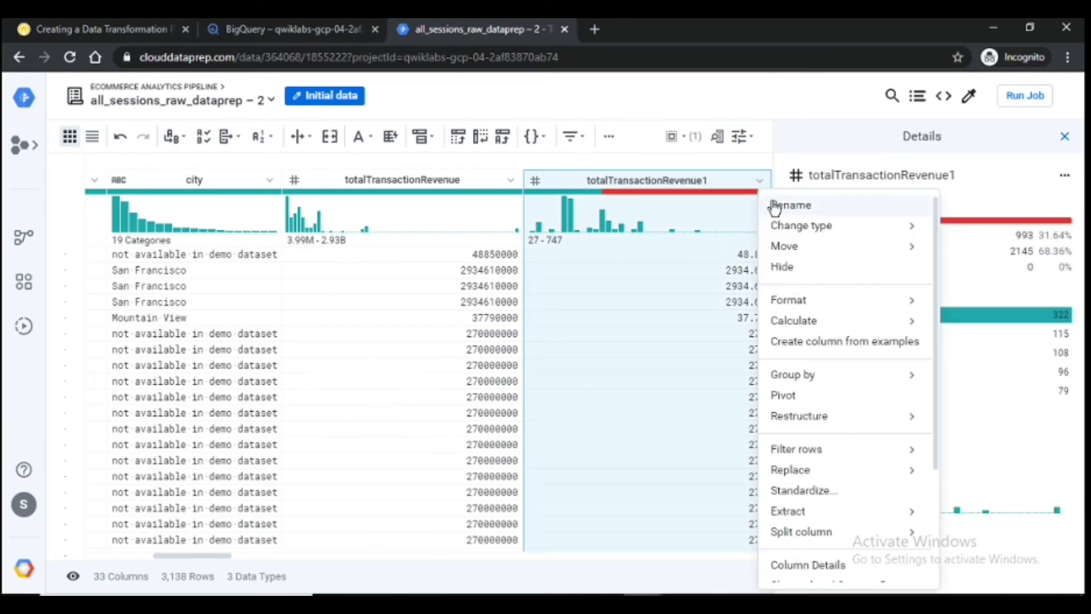
{"action": "mouse_move", "coordinate": [788, 234]}
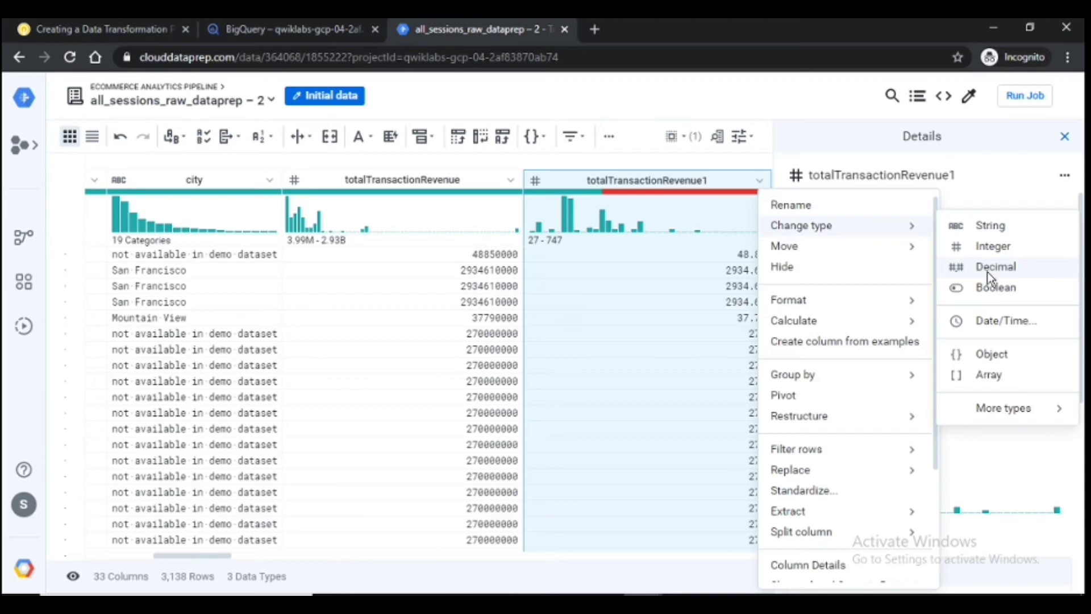
{"action": "left_click", "coordinate": [987, 272]}
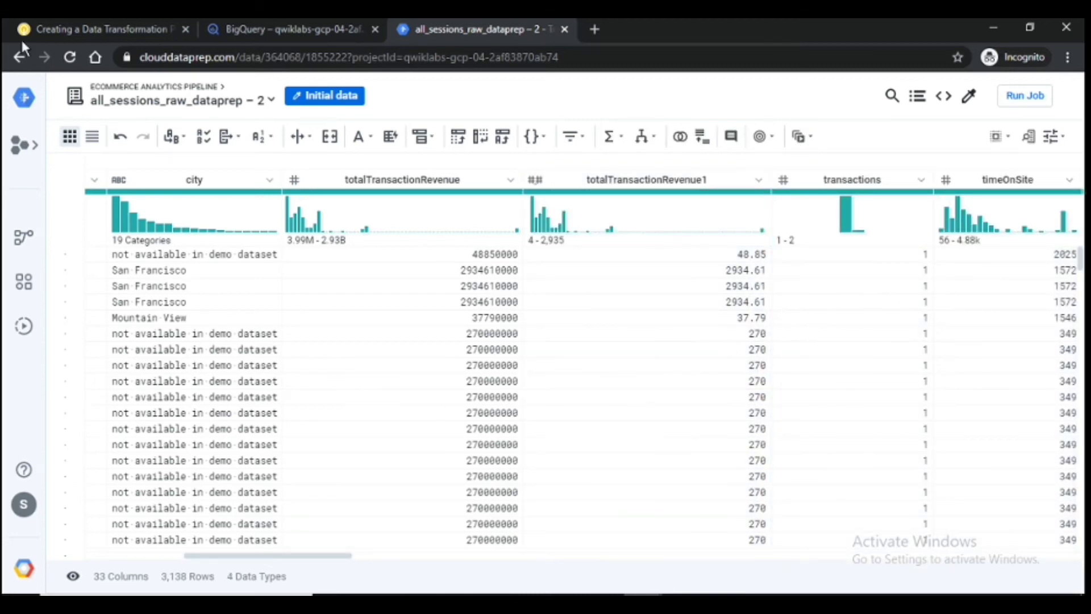
Step: Compare the full list of recipe steps in Dataprep with the list in the lab's Task 7 instructions
{"action": "left_click", "coordinate": [109, 26]}
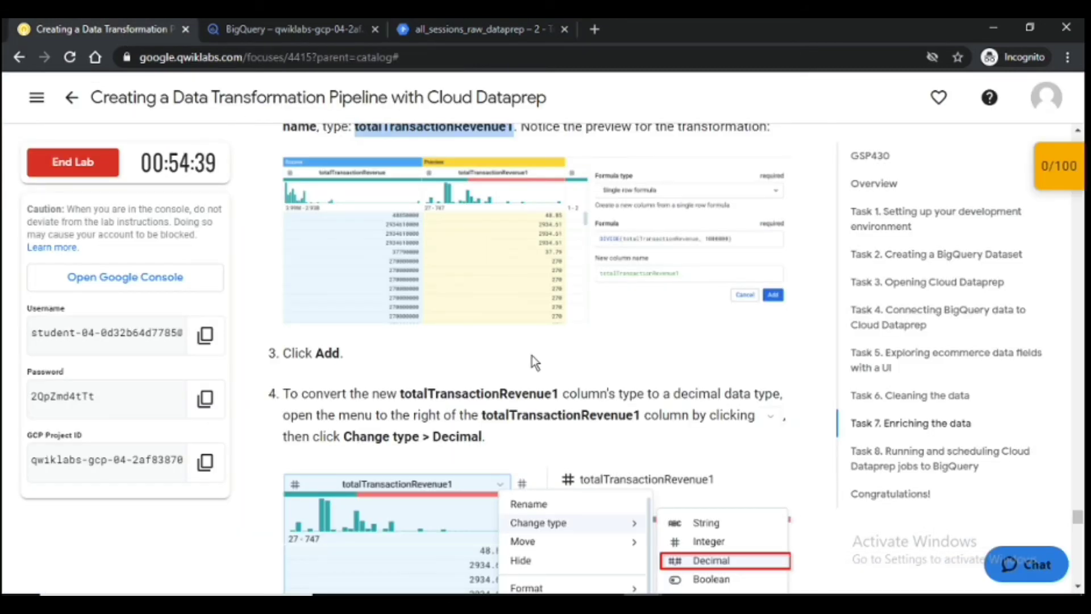
{"action": "scroll", "coordinate": [532, 363], "scroll_direction": "down", "scroll_amount": 5}
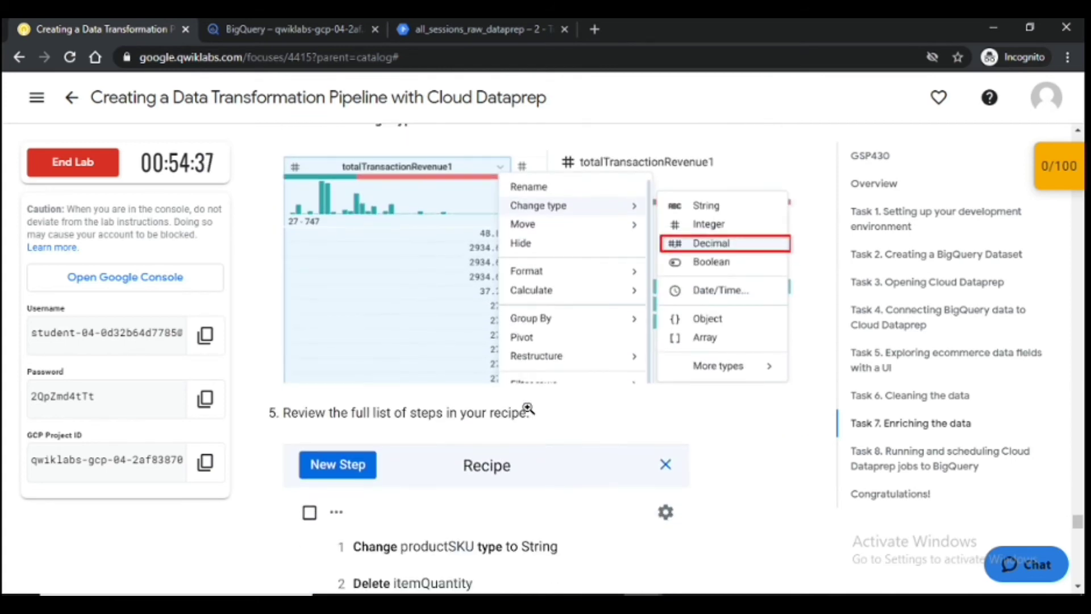
{"action": "scroll", "coordinate": [528, 408], "scroll_direction": "down", "scroll_amount": 7}
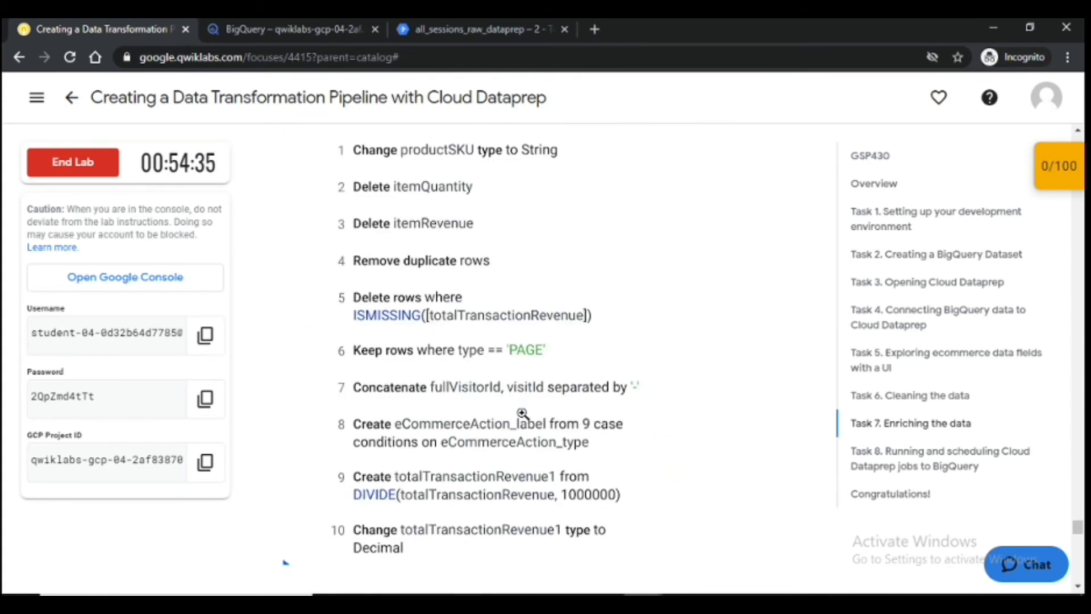
{"action": "left_click", "coordinate": [483, 29]}
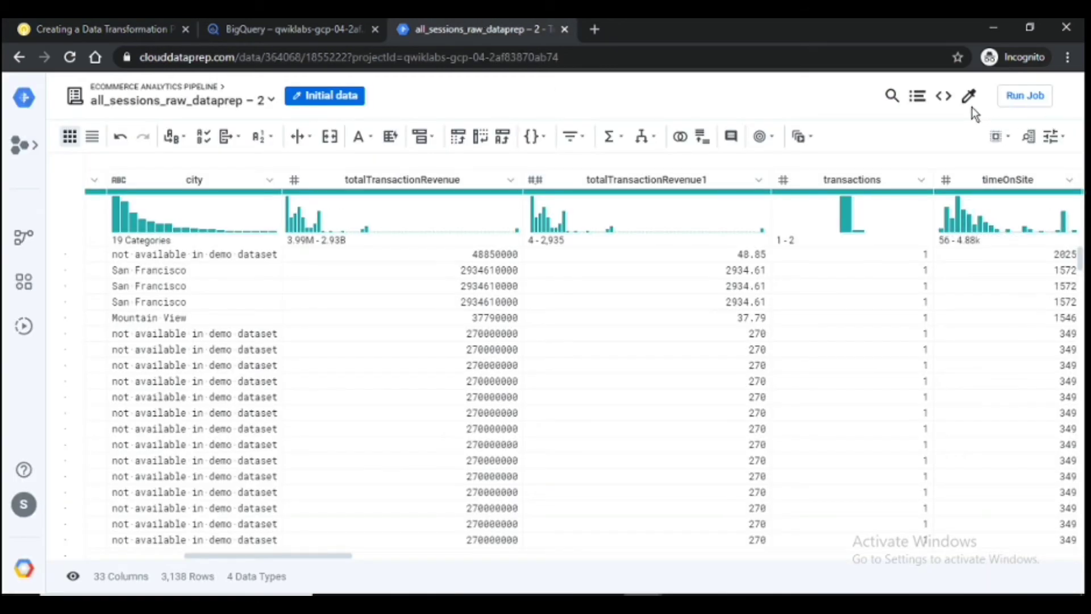
{"action": "left_click", "coordinate": [918, 96]}
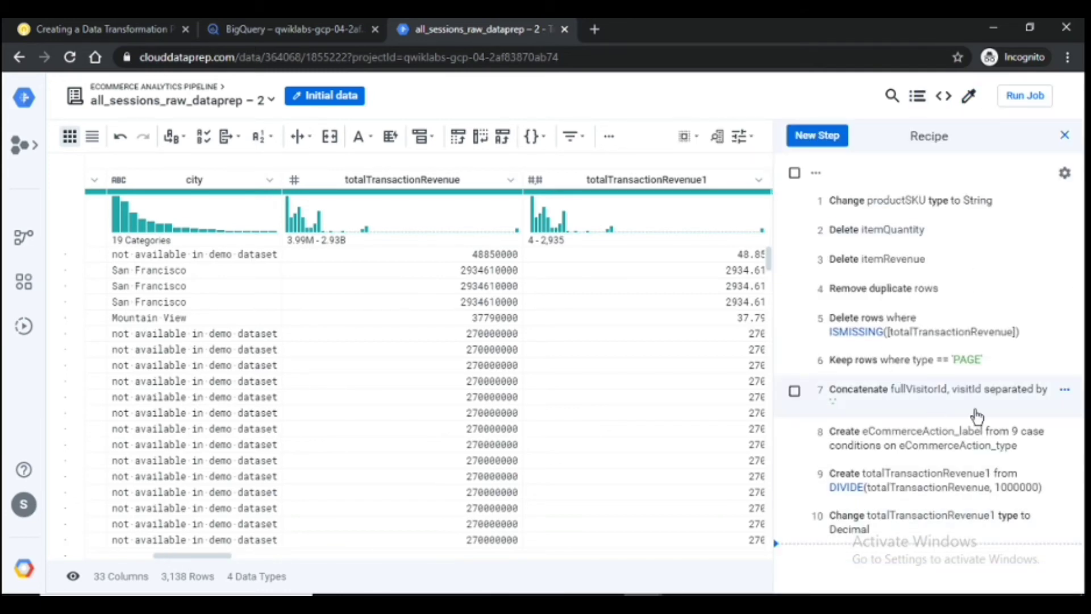
{"action": "left_click", "coordinate": [89, 26]}
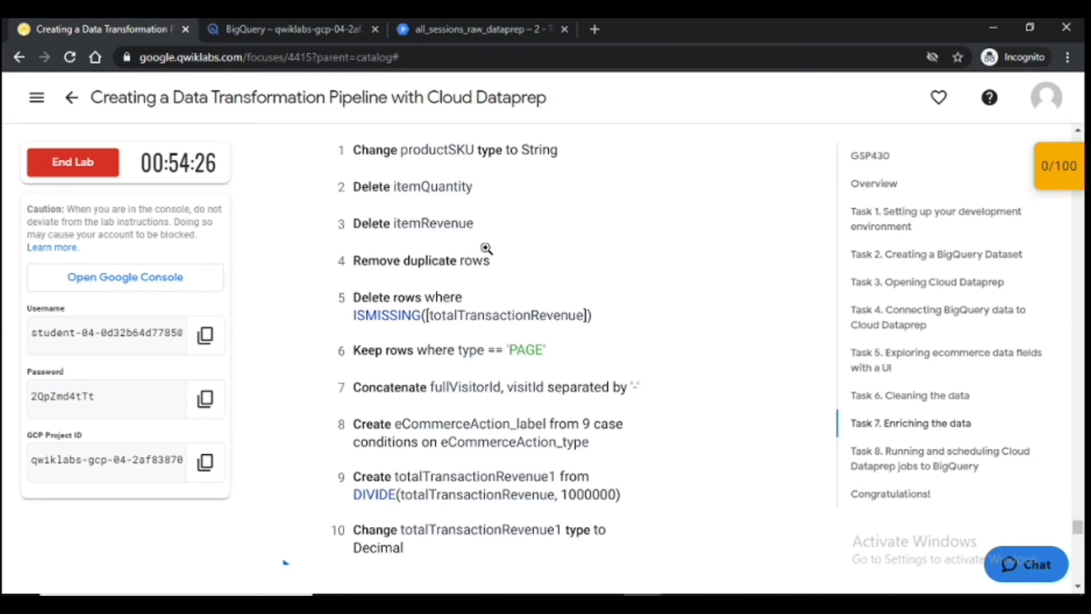
Step: Read the lab's Task 8 challenge on publishing the job output, and look at the ecommerce dataset in BigQuery
{"action": "scroll", "coordinate": [487, 273], "scroll_direction": "down", "scroll_amount": 8}
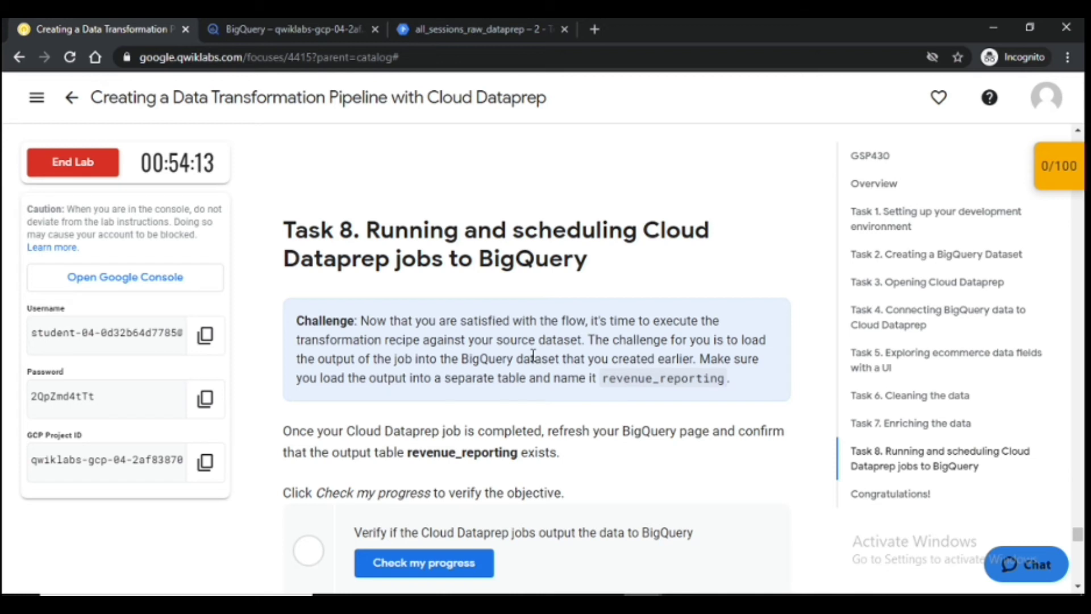
{"action": "scroll", "coordinate": [532, 355], "scroll_direction": "up", "scroll_amount": 10}
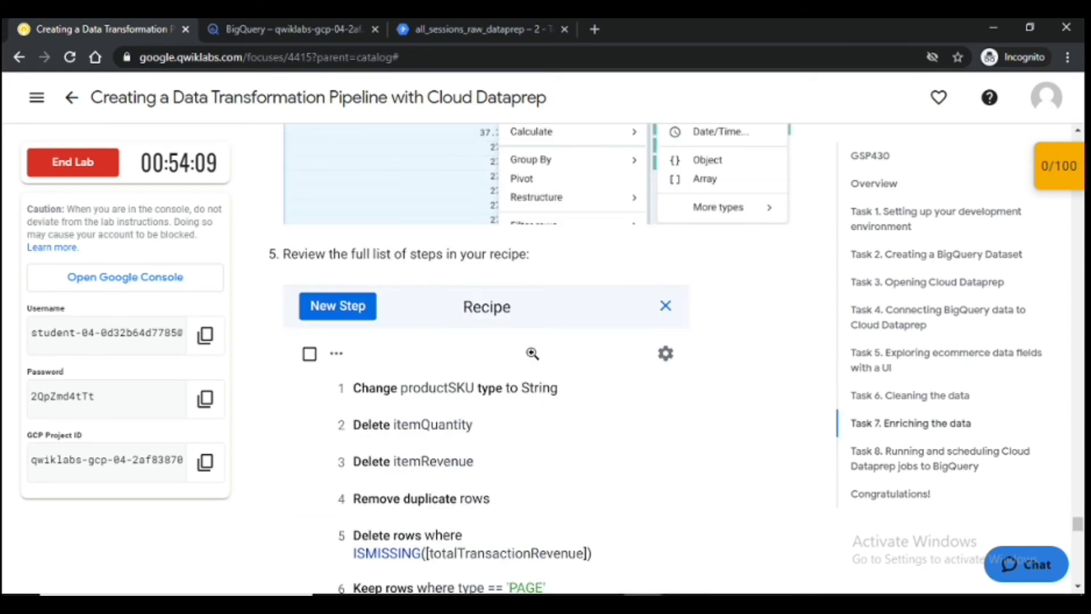
{"action": "scroll", "coordinate": [532, 352], "scroll_direction": "down", "scroll_amount": 10}
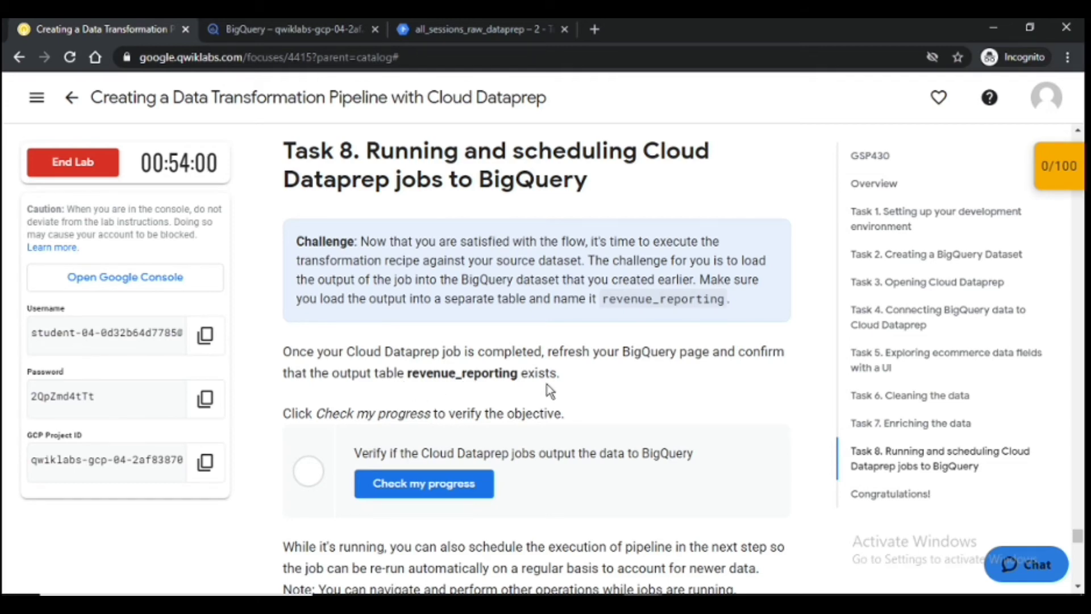
{"action": "left_click", "coordinate": [298, 34]}
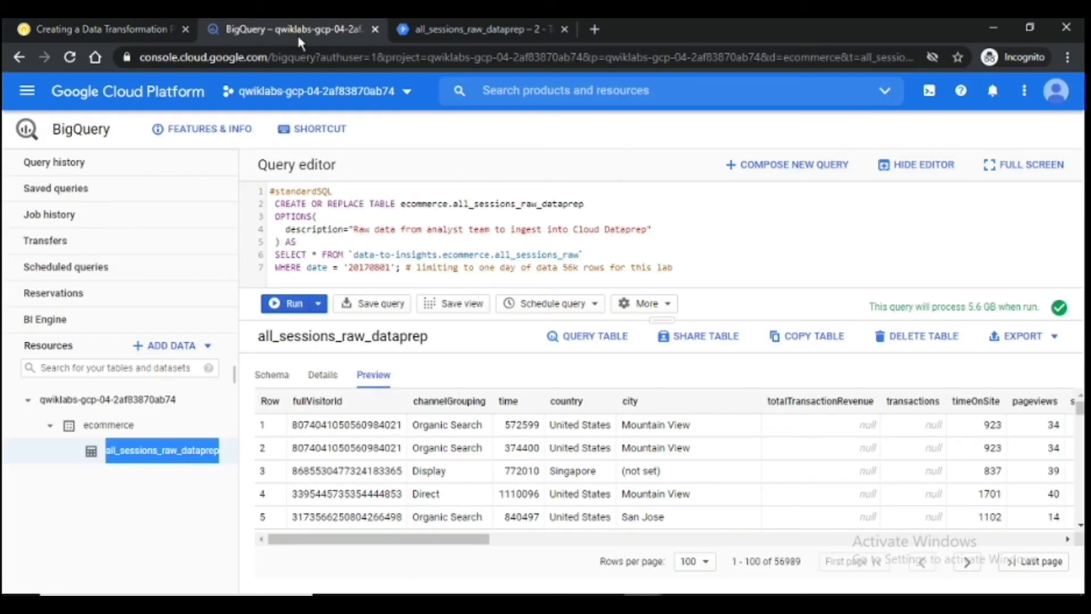
Step: Copy the table name revenue_reporting from the lab's Task 8 challenge, and open the job run settings for the recipe in Dataprep
{"action": "left_click", "coordinate": [133, 29]}
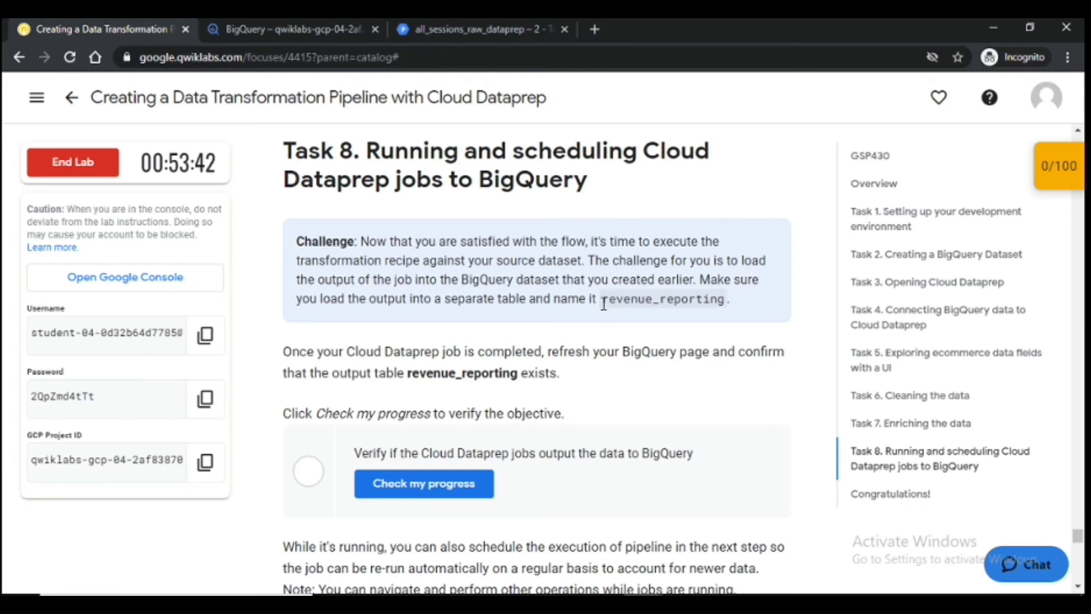
{"action": "left_click_drag", "start_coordinate": [604, 303], "coordinate": [727, 300]}
{"action": "key", "text": "ctrl+c"}
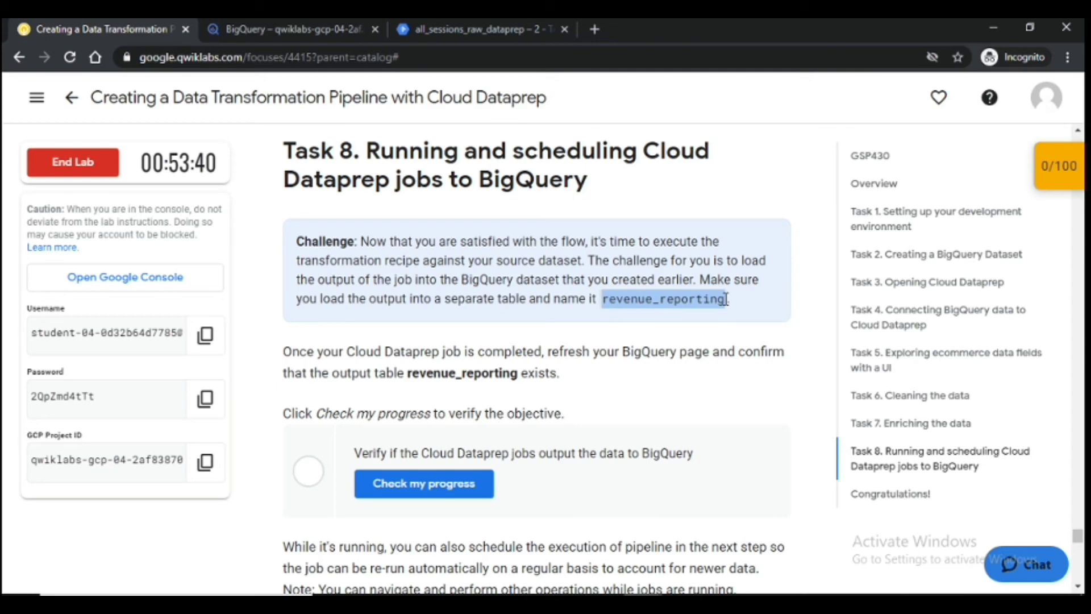
{"action": "left_click", "coordinate": [503, 25]}
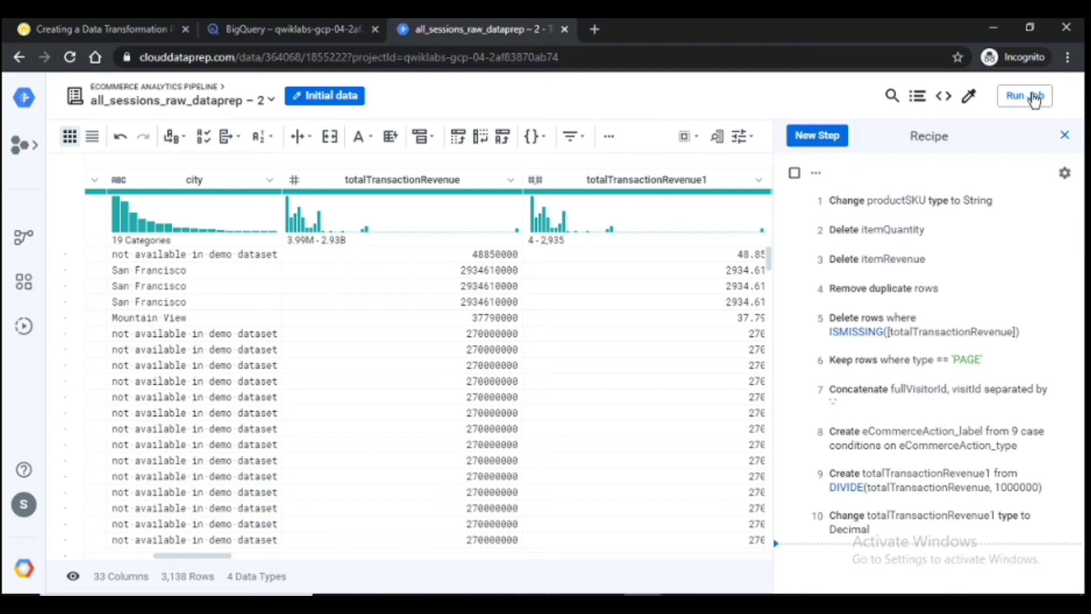
{"action": "left_click", "coordinate": [1034, 97]}
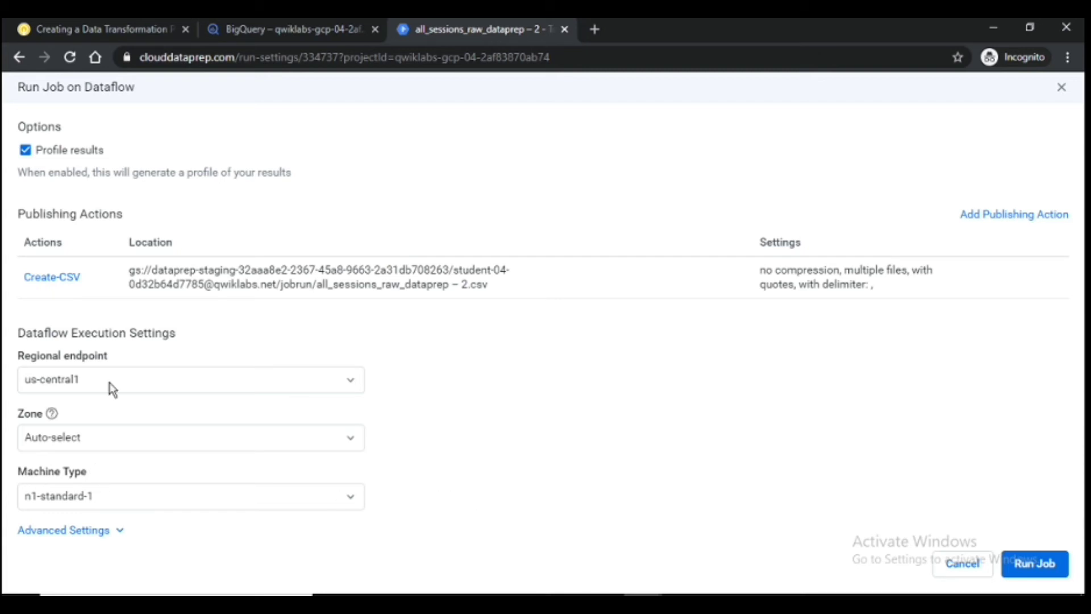
Step: Edit the Create-CSV publishing action to create a new table in the BigQuery ecommerce dataset instead
{"action": "mouse_move", "coordinate": [960, 293]}
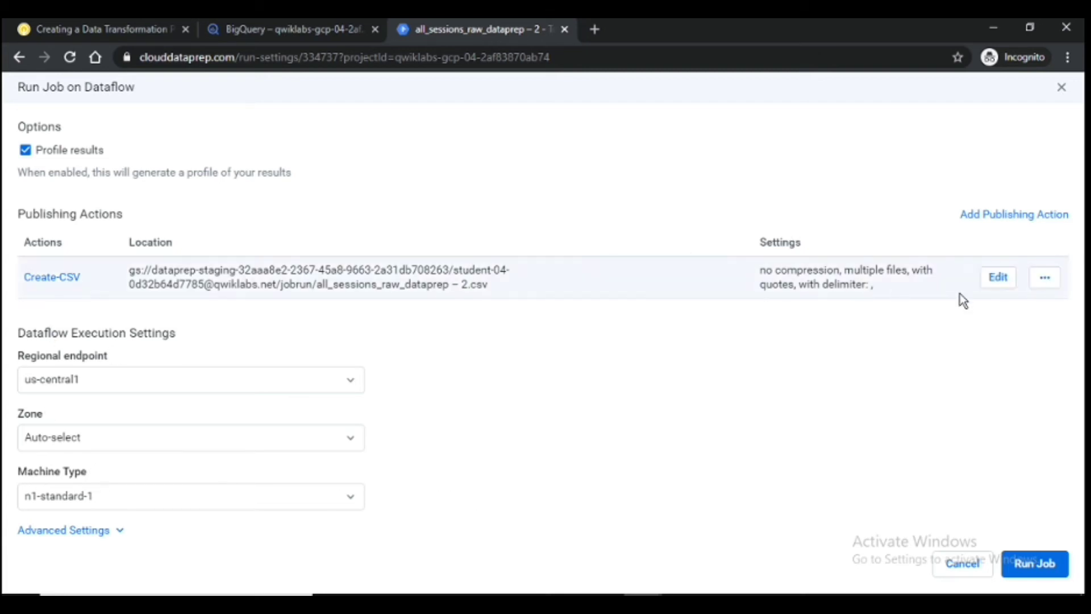
{"action": "left_click", "coordinate": [989, 285]}
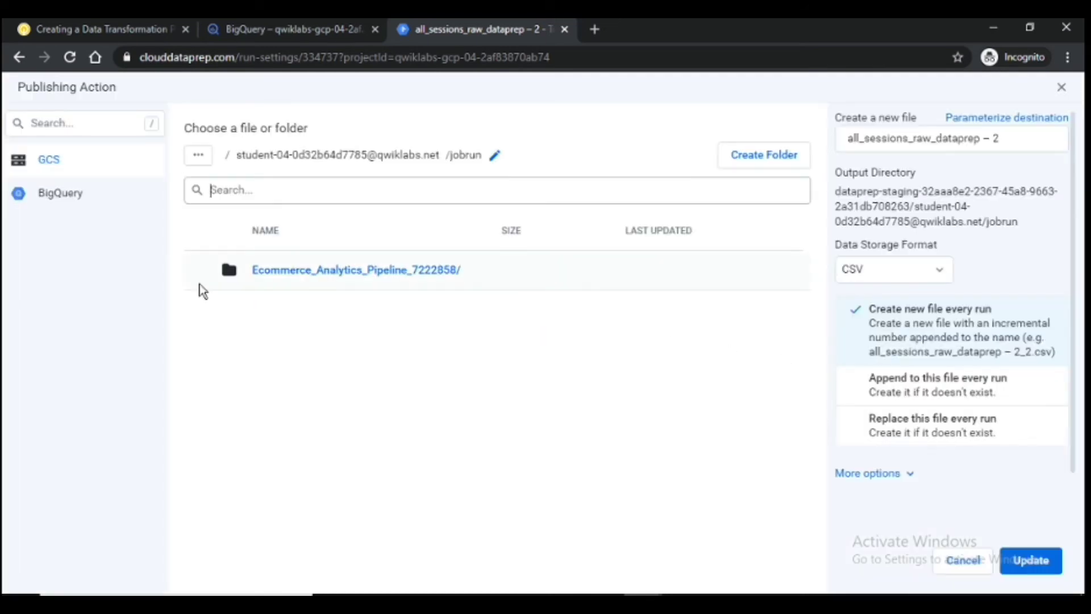
{"action": "left_click", "coordinate": [72, 200]}
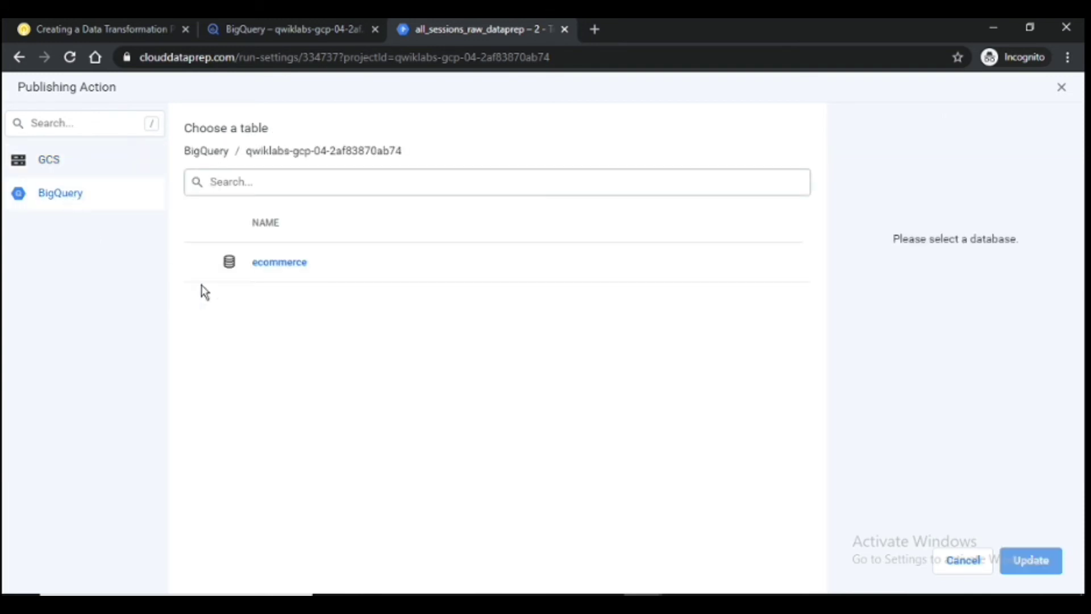
{"action": "left_click", "coordinate": [283, 267]}
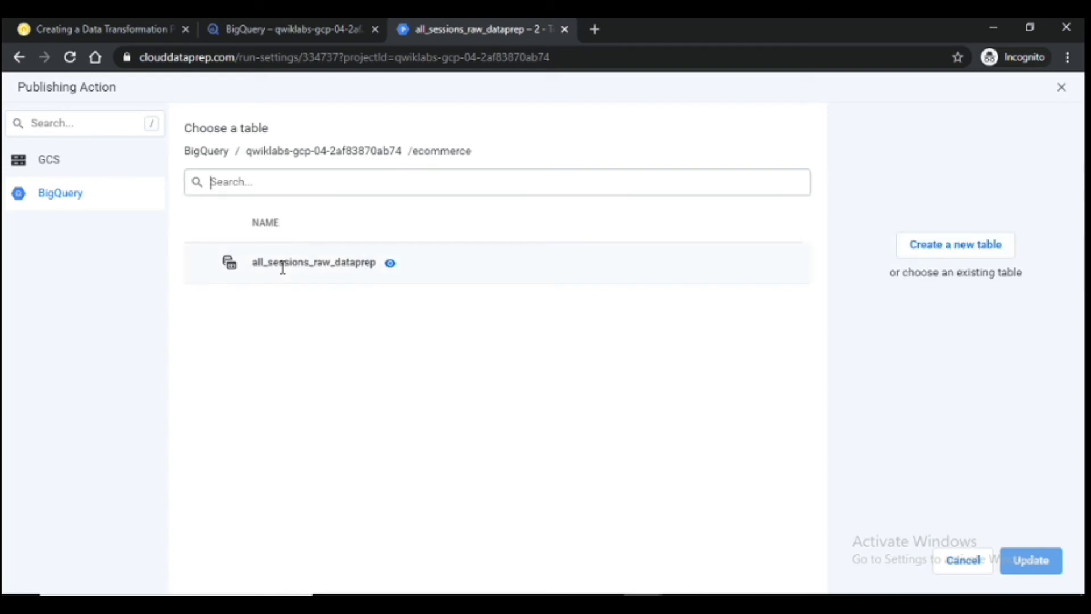
{"action": "left_click", "coordinate": [978, 250]}
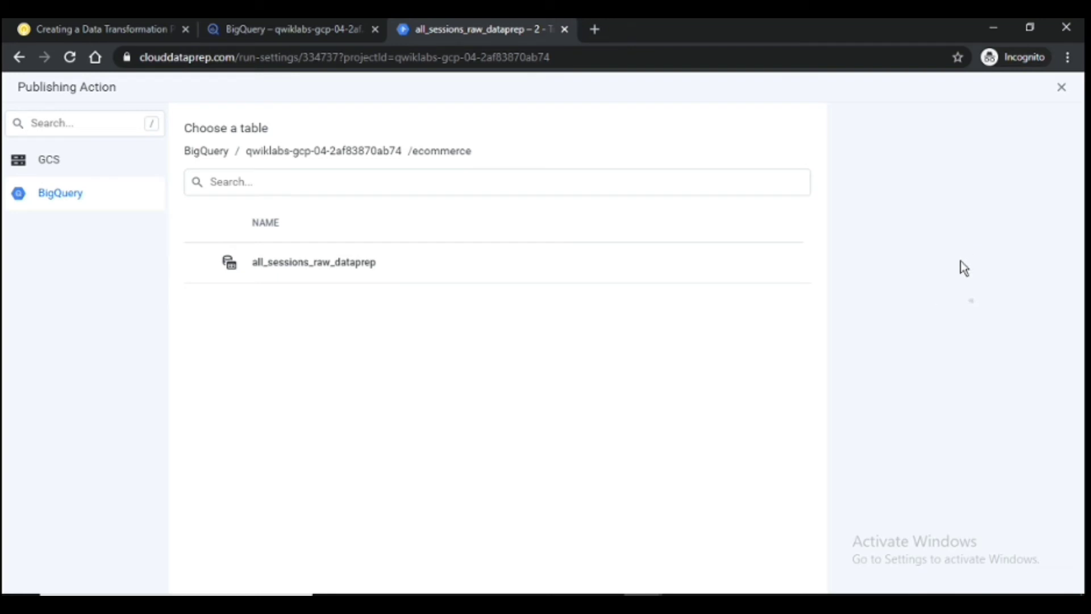
Step: Name the new output table revenue_reporting and save the updated publishing action
{"action": "left_click", "coordinate": [945, 139]}
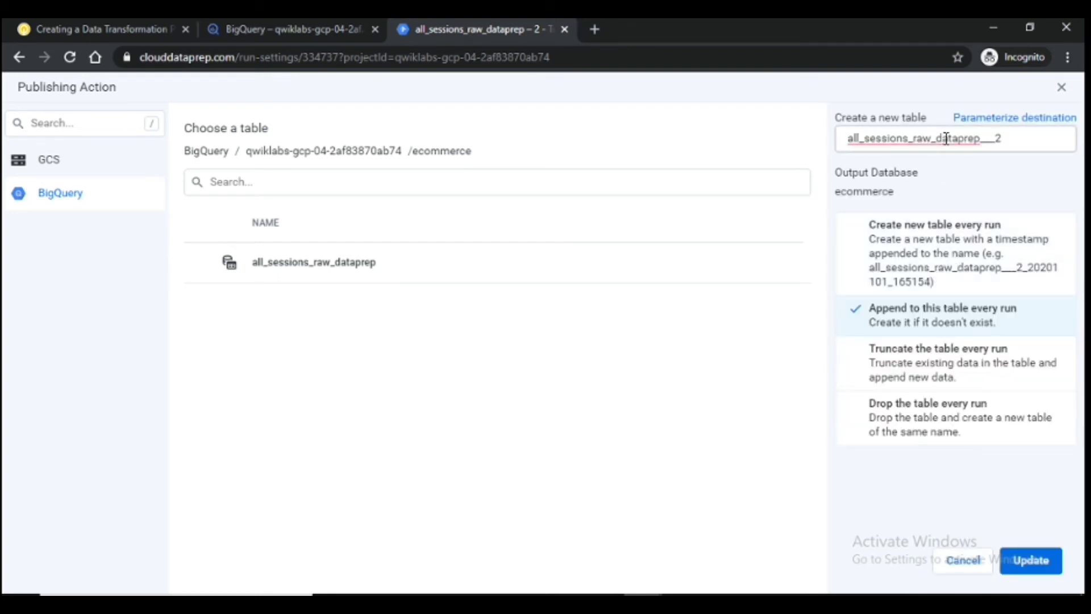
{"action": "key", "text": "ctrl+a"}
{"action": "key", "text": "ctrl+v"}
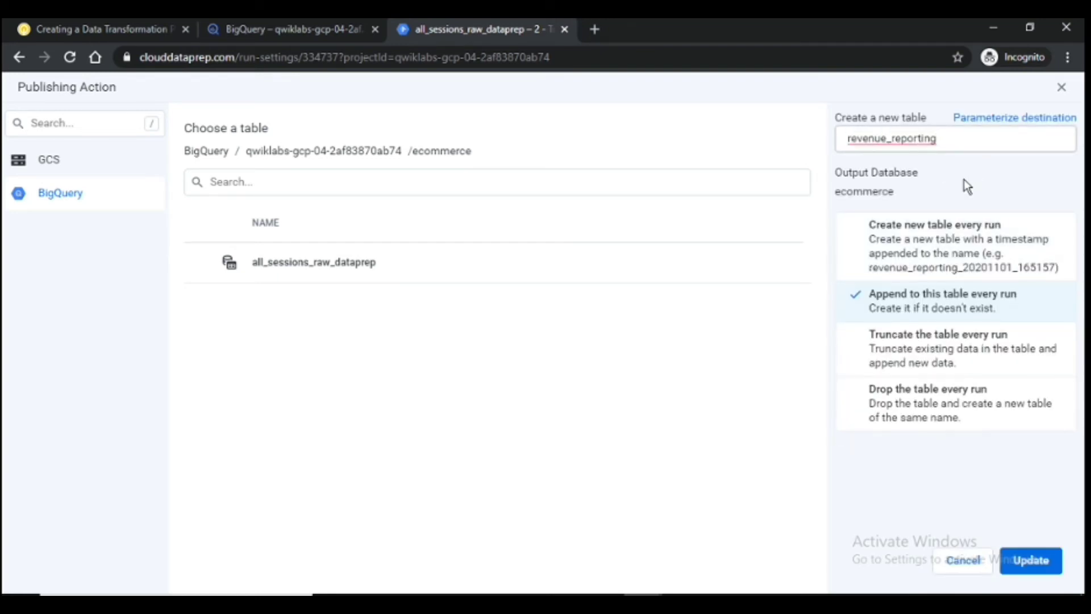
{"action": "left_click", "coordinate": [1033, 561]}
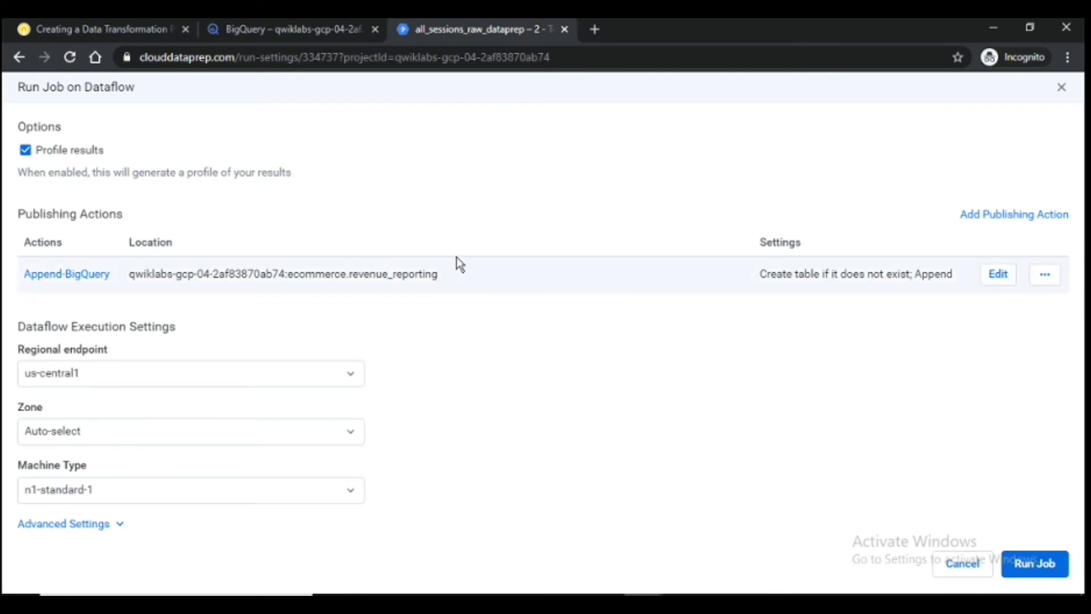
Step: Run the job on Dataflow and monitor its stages and output destination in the job details until it finishes
{"action": "left_click", "coordinate": [1043, 566]}
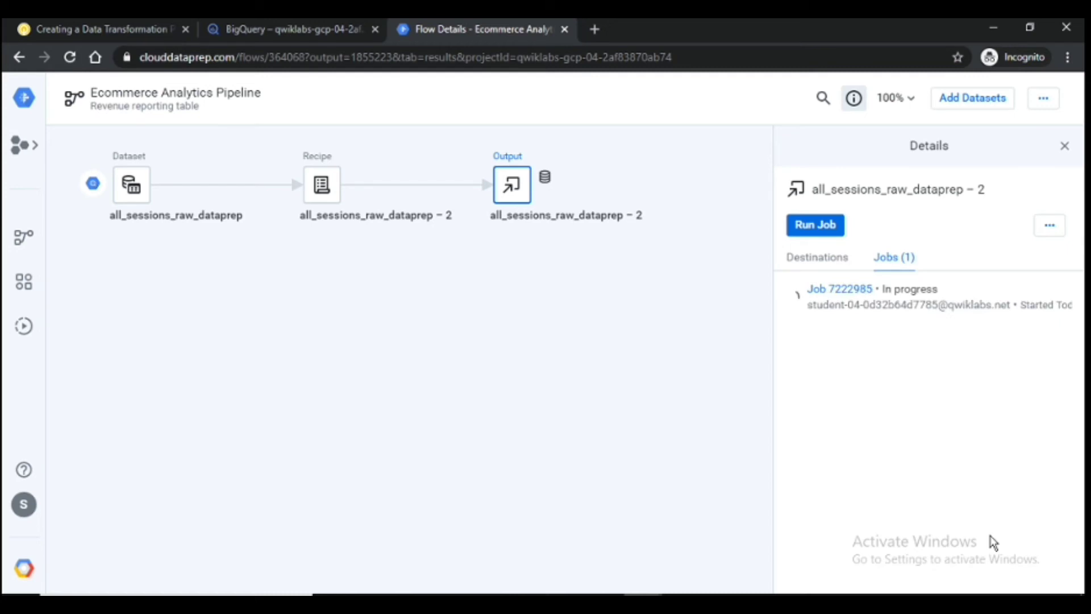
{"action": "left_click", "coordinate": [839, 291]}
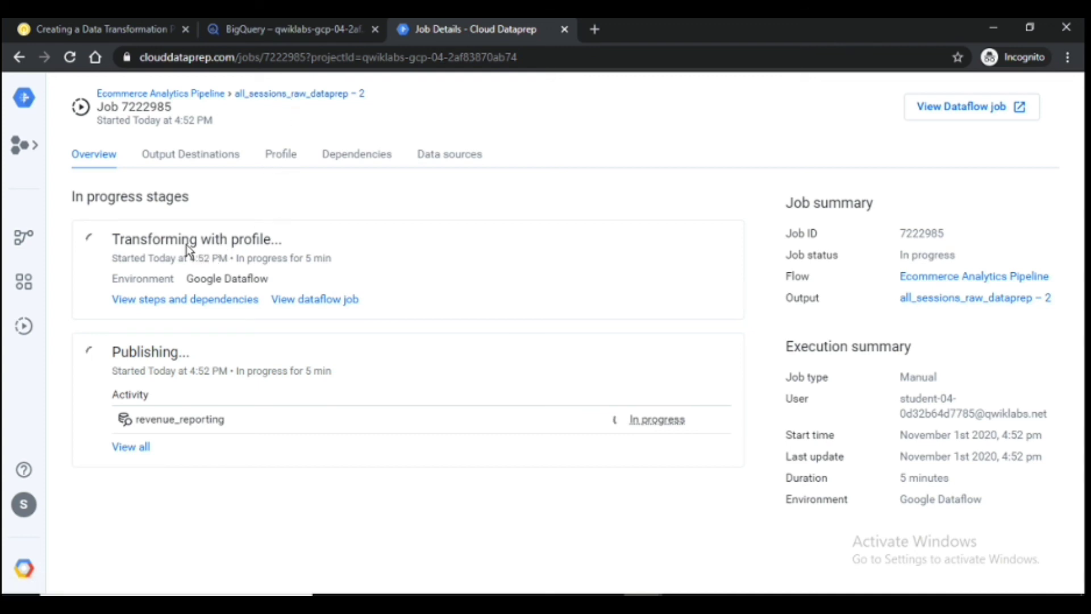
{"action": "left_click", "coordinate": [215, 166]}
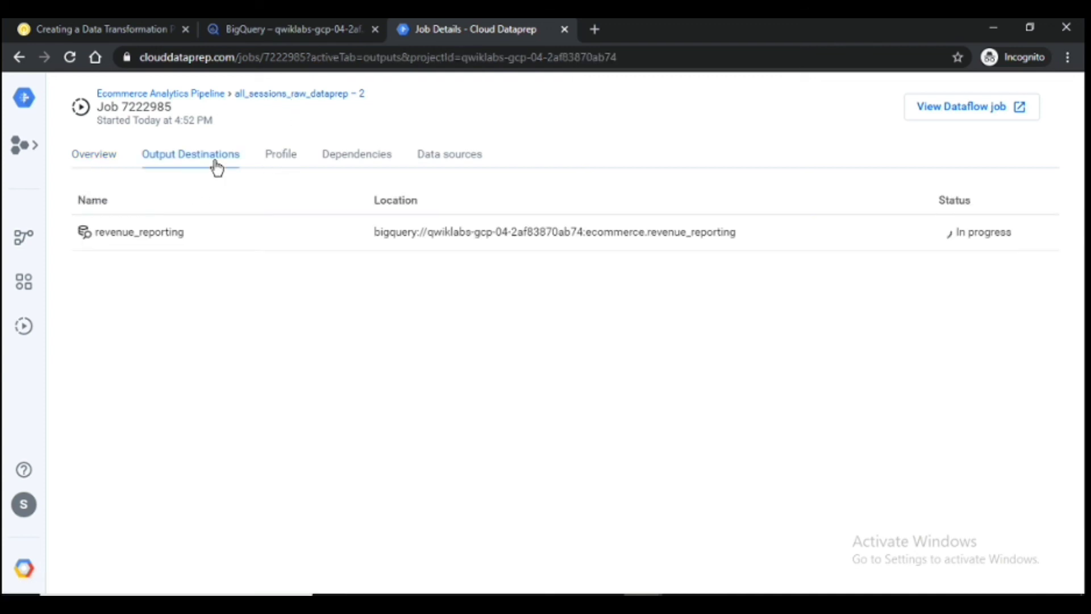
{"action": "left_click", "coordinate": [102, 169]}
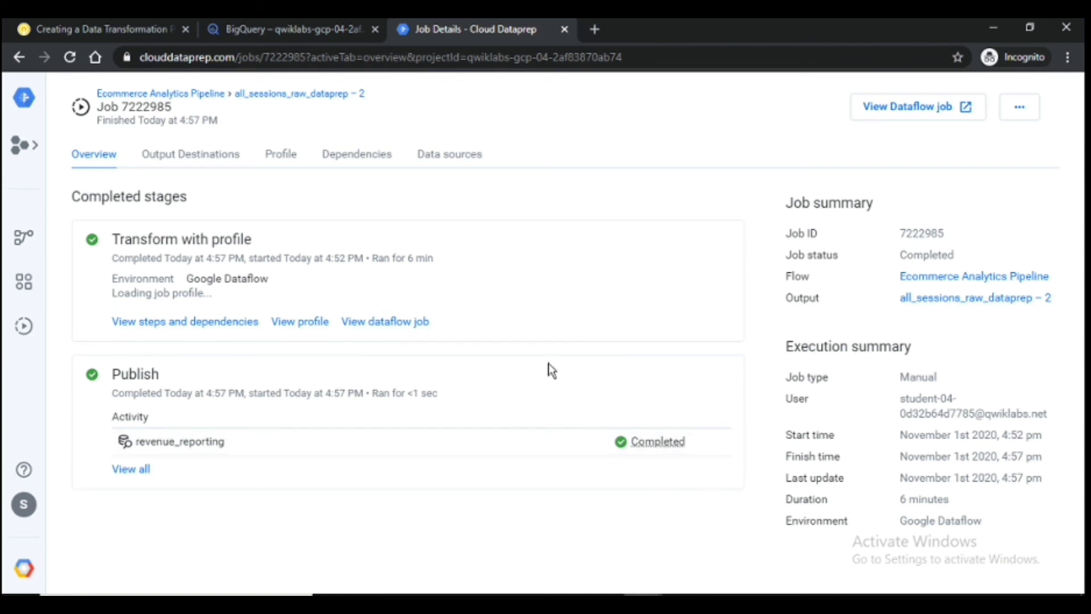
Step: Switch to BigQuery, reload the page, and preview the revenue_reporting table's rows in an enlarged results area
{"action": "left_click", "coordinate": [268, 22]}
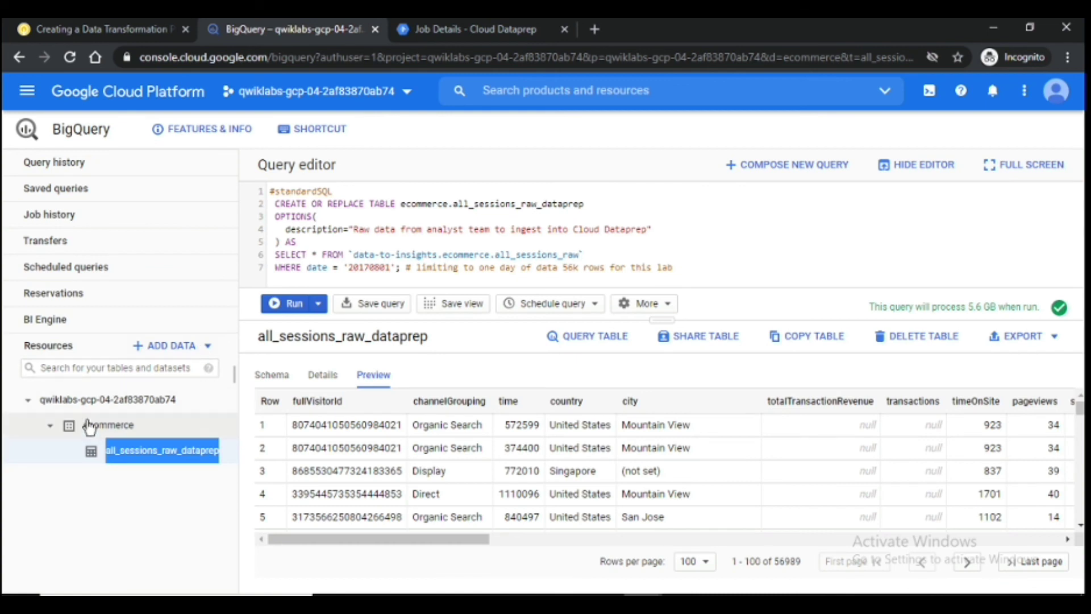
{"action": "left_click", "coordinate": [69, 57]}
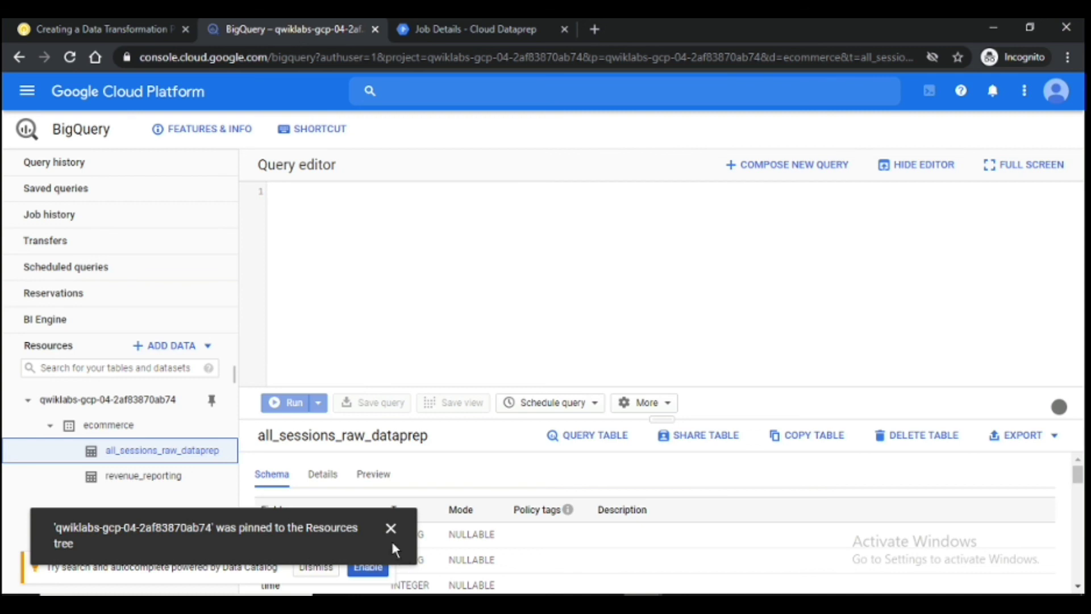
{"action": "left_click", "coordinate": [390, 529]}
{"action": "double_click", "coordinate": [123, 477]}
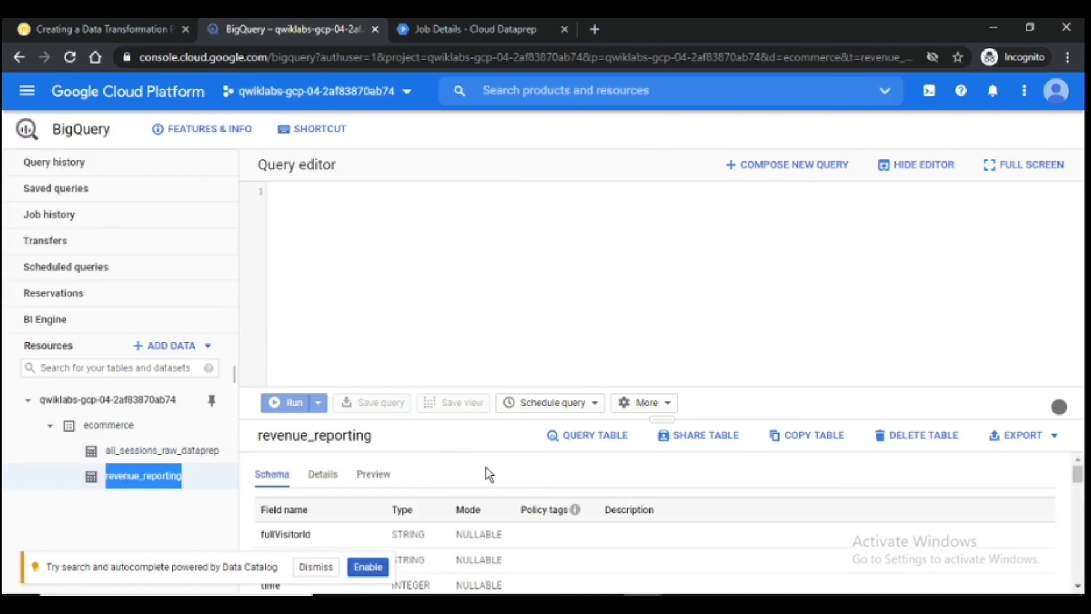
{"action": "left_click", "coordinate": [382, 480]}
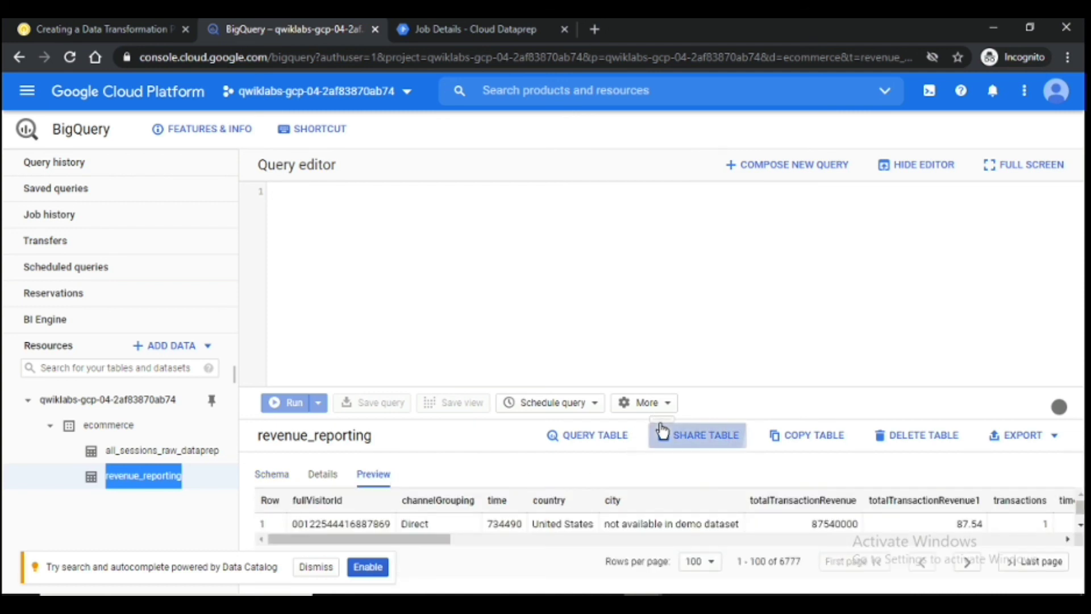
{"action": "left_click_drag", "start_coordinate": [649, 419], "coordinate": [647, 246]}
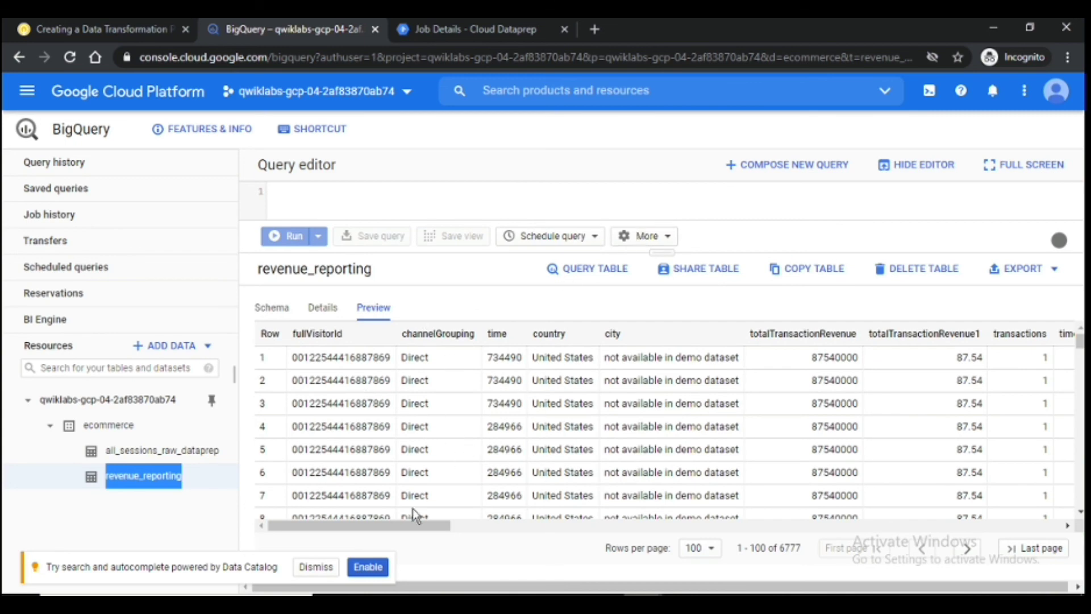
{"action": "left_click_drag", "start_coordinate": [417, 526], "coordinate": [280, 540]}
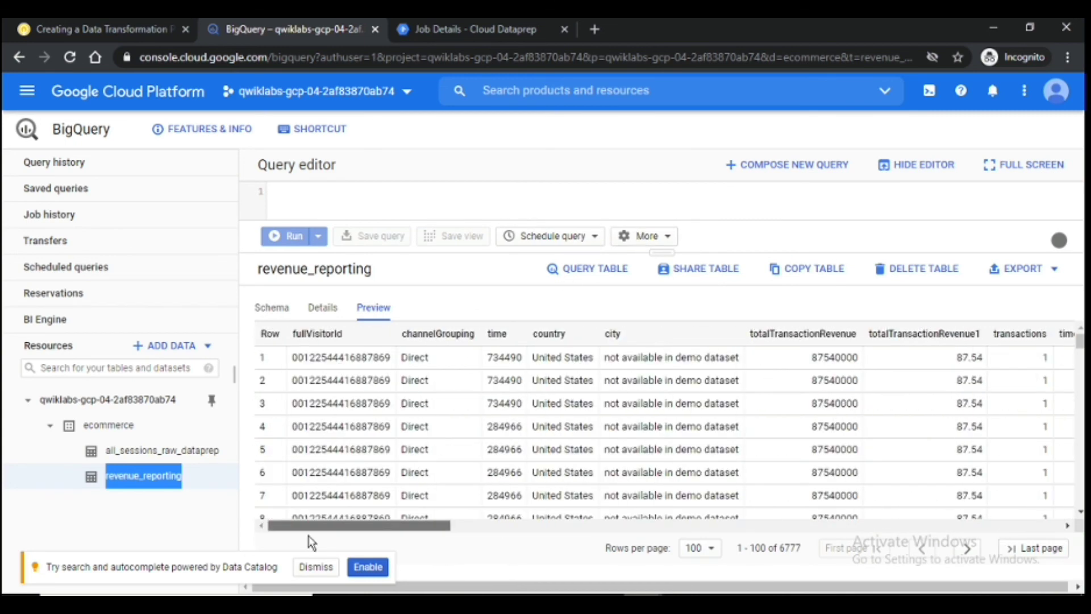
Step: Return to the lab page and check the progress of the Task 8 objective on Dataprep output to BigQuery
{"action": "left_click", "coordinate": [131, 22]}
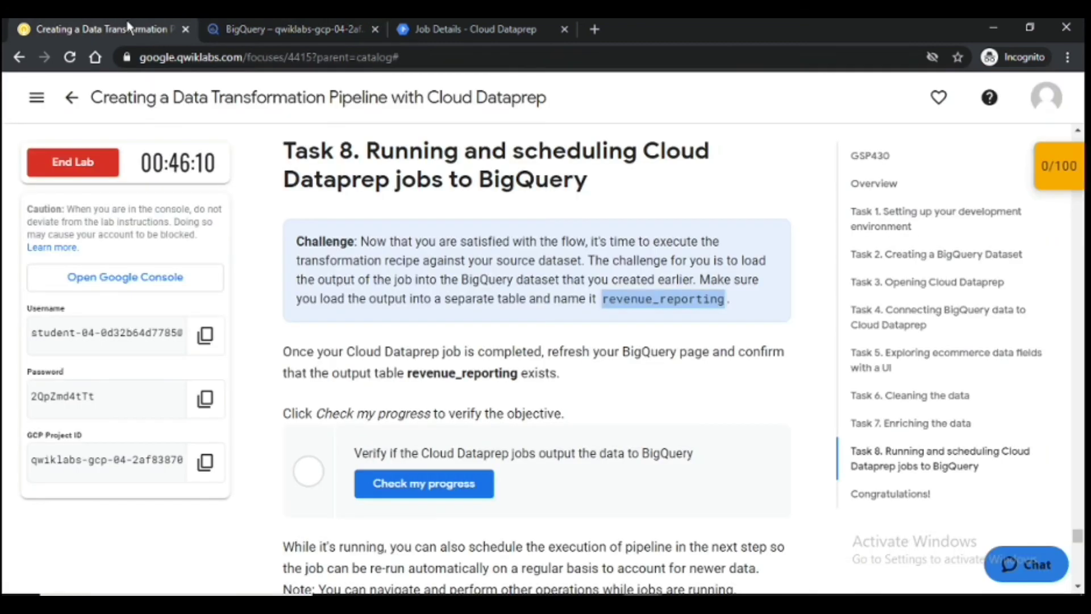
{"action": "left_click", "coordinate": [430, 483]}
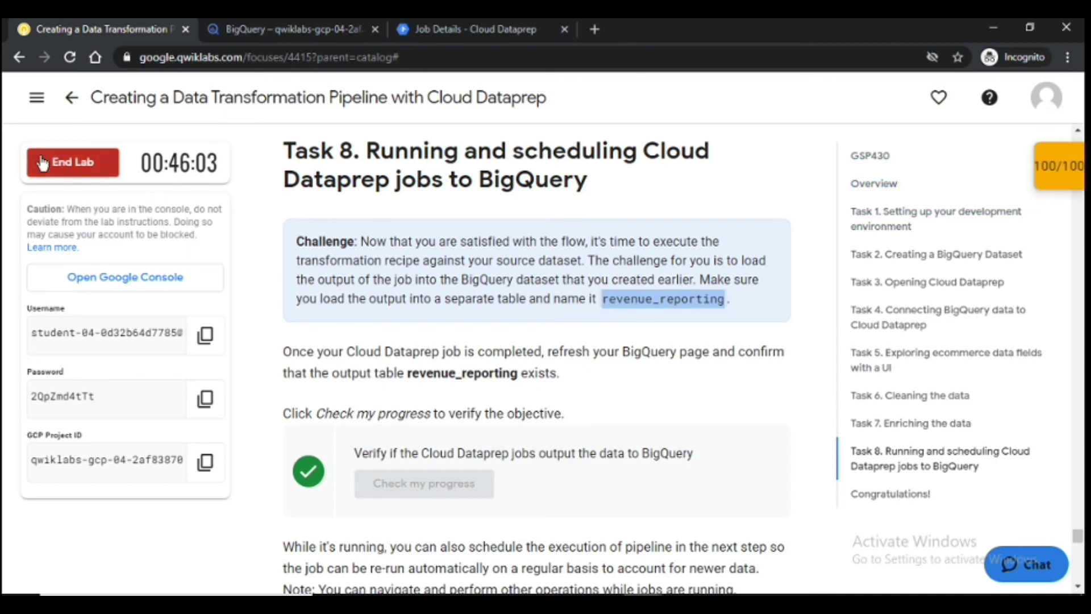
{"action": "scroll", "coordinate": [888, 499], "scroll_direction": "down", "scroll_amount": 1}
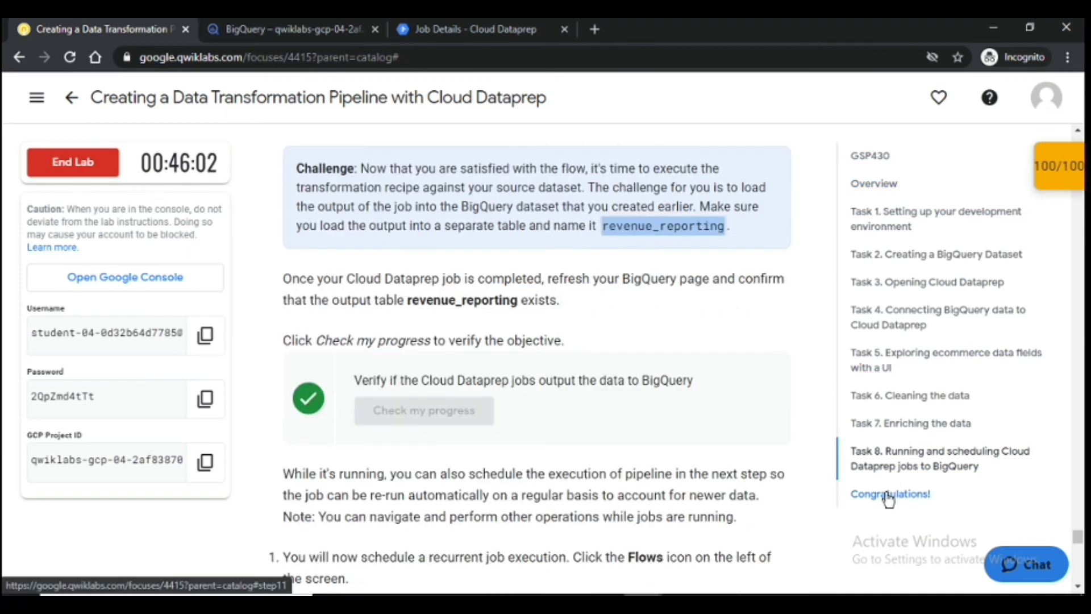
Step: View the lab's Congratulations section and its quest badge, then end the lab and confirm
{"action": "left_click", "coordinate": [888, 499]}
{"action": "left_click_drag", "start_coordinate": [283, 168], "coordinate": [492, 170]}
{"action": "left_click", "coordinate": [332, 310]}
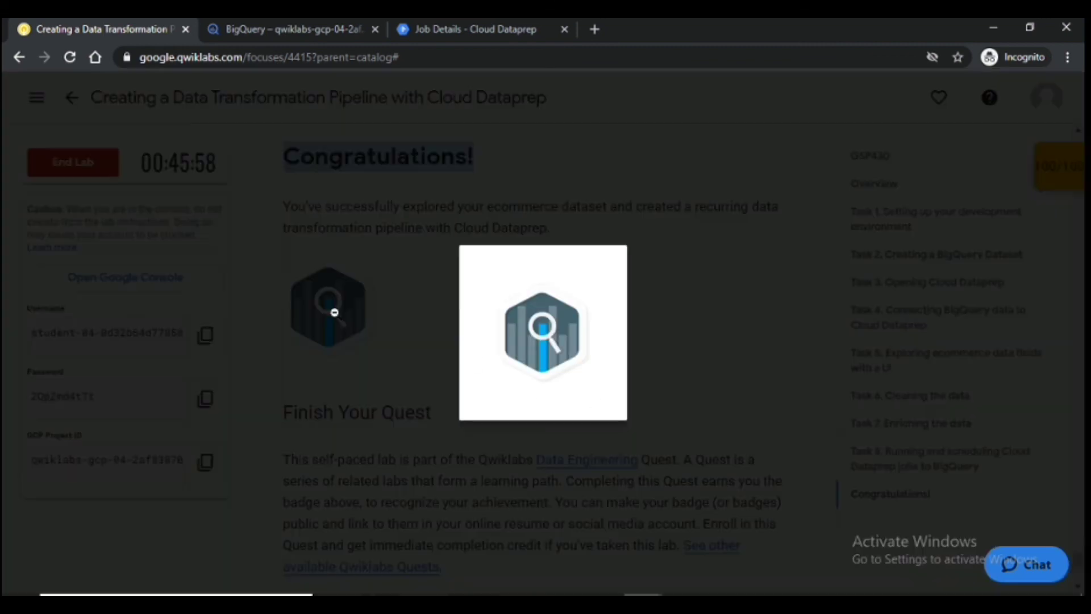
{"action": "left_click", "coordinate": [713, 388]}
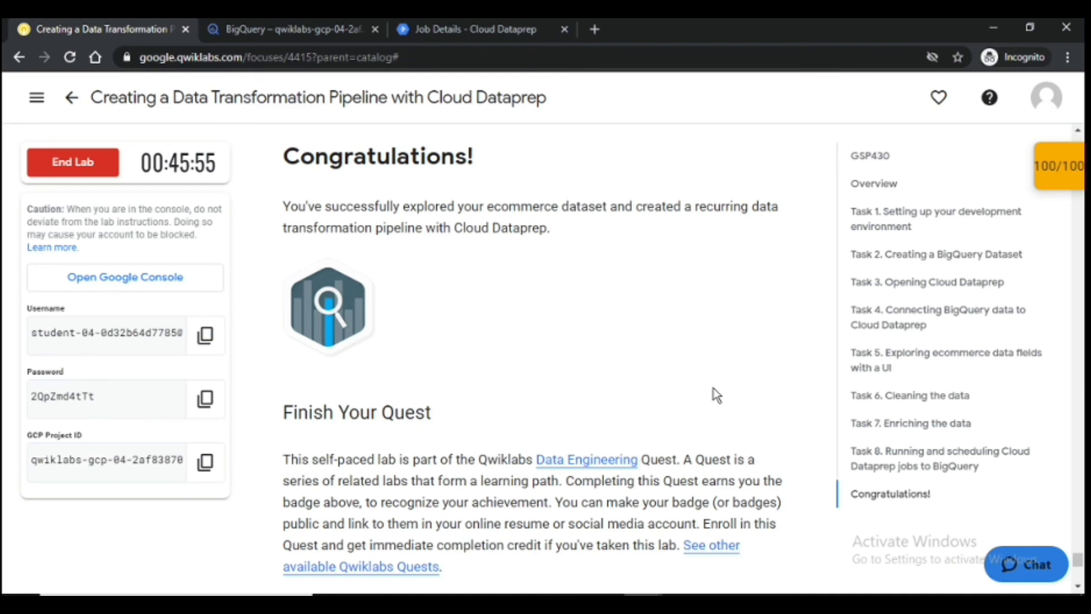
{"action": "left_click", "coordinate": [90, 170]}
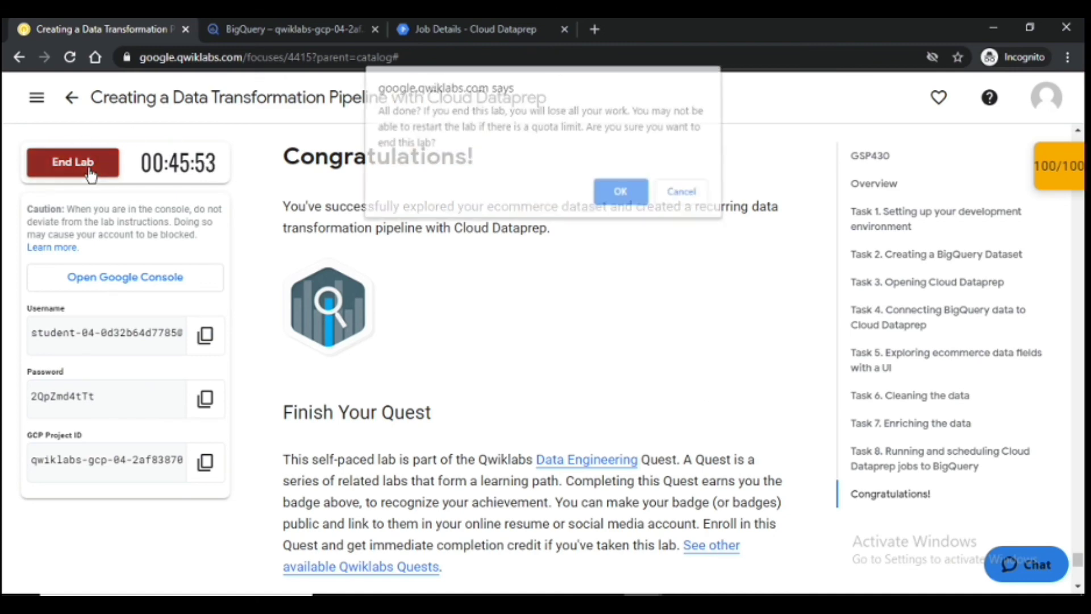
{"action": "left_click", "coordinate": [615, 196]}
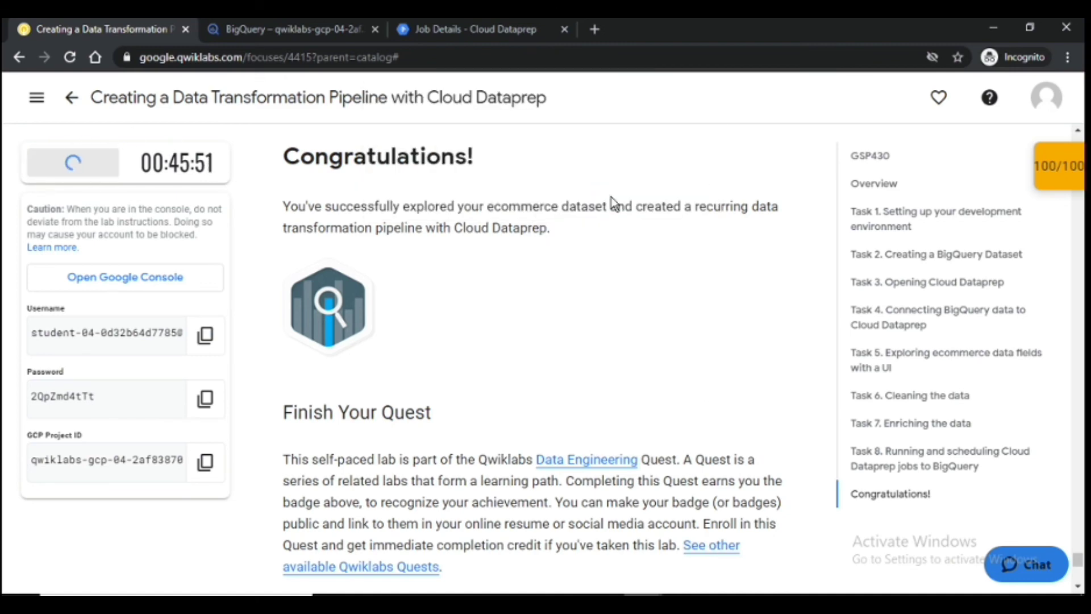